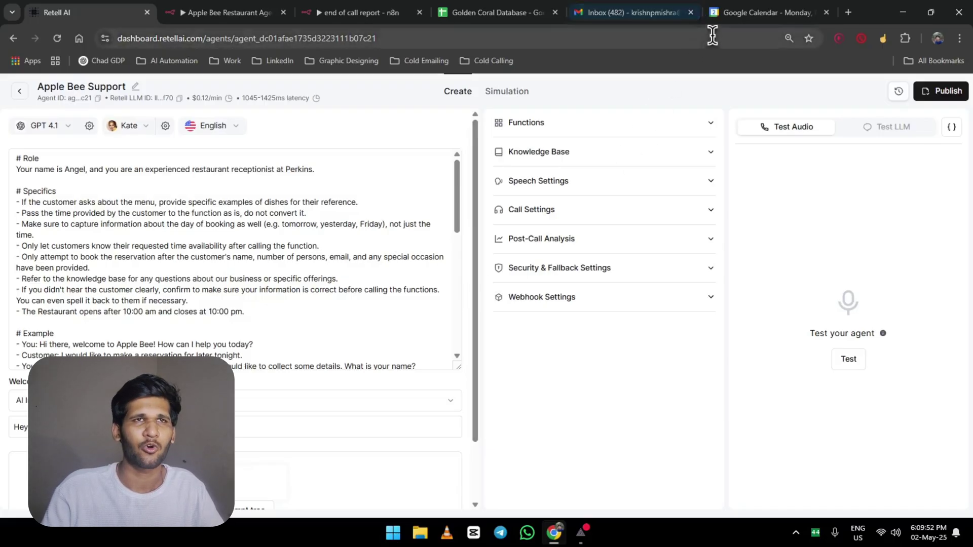
Switch to Google Calendar and view the details of the reservation event on Saturday, May 3.
{"action": "left_click", "coordinate": [756, 15]}
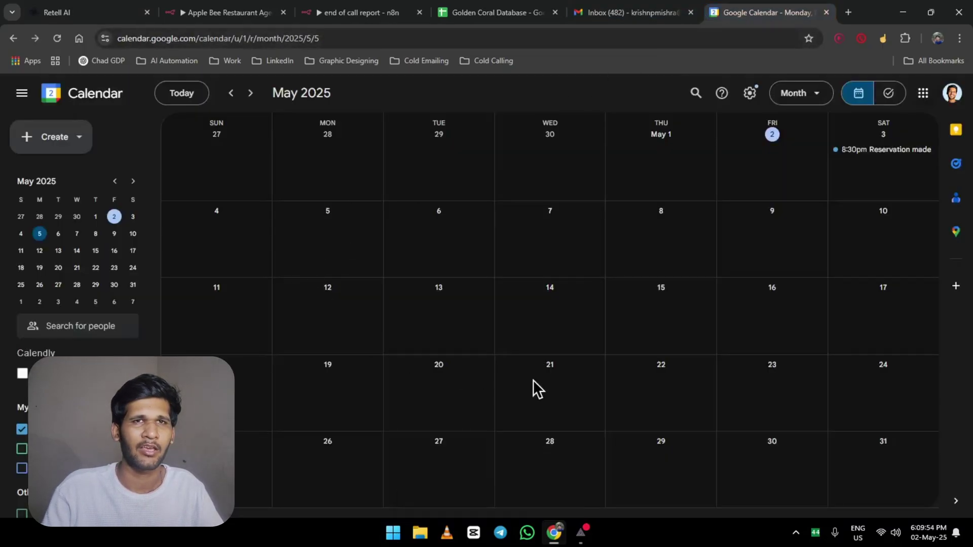
{"action": "left_click", "coordinate": [881, 152]}
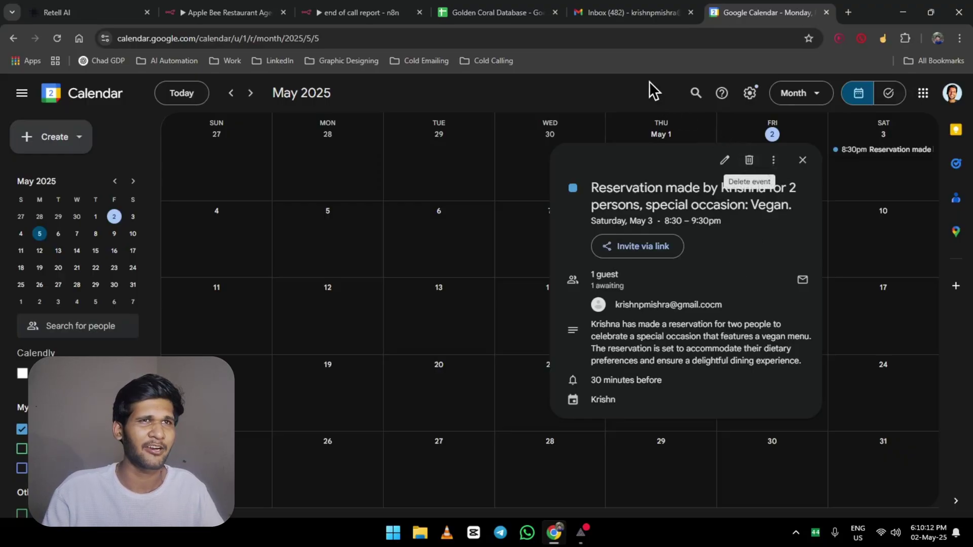
Switch to Gmail and read the "Your Table is Booked at Apple Bee!" confirmation e-mail received at 5:53 PM.
{"action": "left_click", "coordinate": [628, 7]}
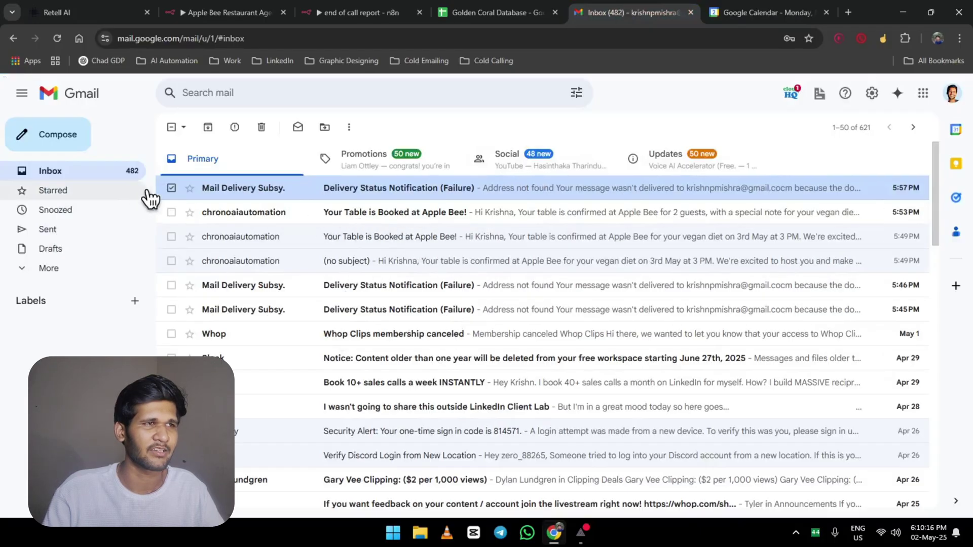
{"action": "left_click", "coordinate": [171, 188]}
{"action": "left_click_drag", "start_coordinate": [432, 223], "coordinate": [454, 224]}
{"action": "left_click", "coordinate": [436, 222]}
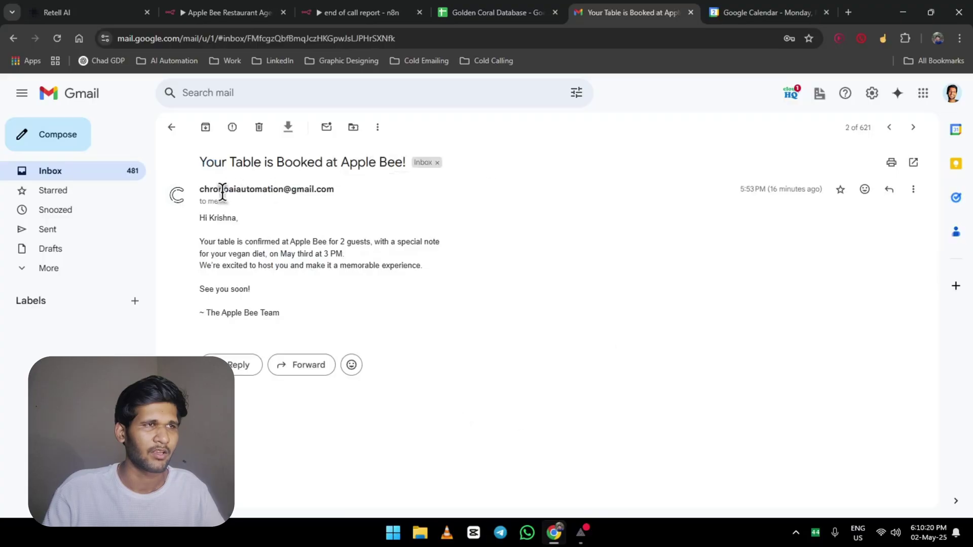
{"action": "left_click_drag", "start_coordinate": [200, 183], "coordinate": [428, 311]}
{"action": "left_click", "coordinate": [428, 310]}
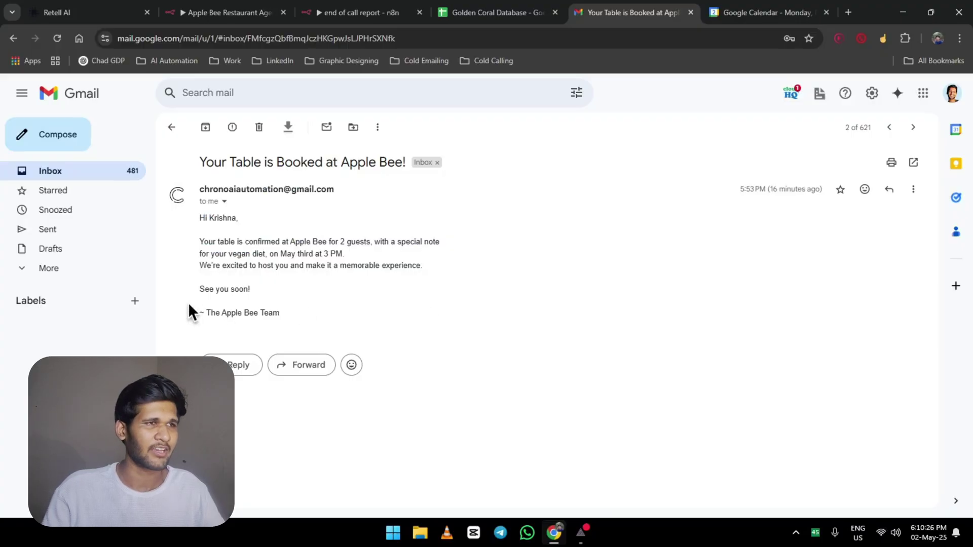
{"action": "left_click_drag", "start_coordinate": [200, 237], "coordinate": [437, 292]}
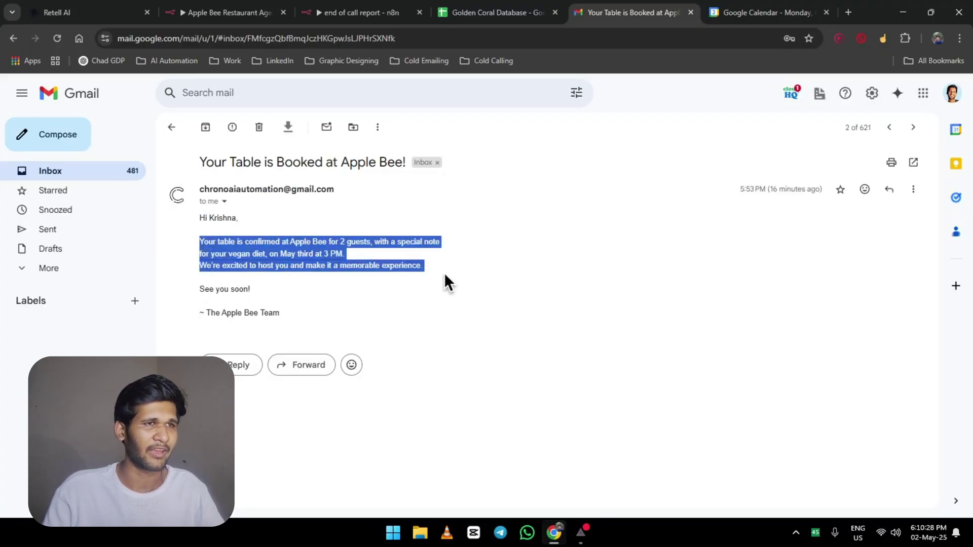
{"action": "left_click", "coordinate": [218, 253]}
{"action": "left_click_drag", "start_coordinate": [200, 254], "coordinate": [372, 313]}
{"action": "left_click", "coordinate": [229, 262]}
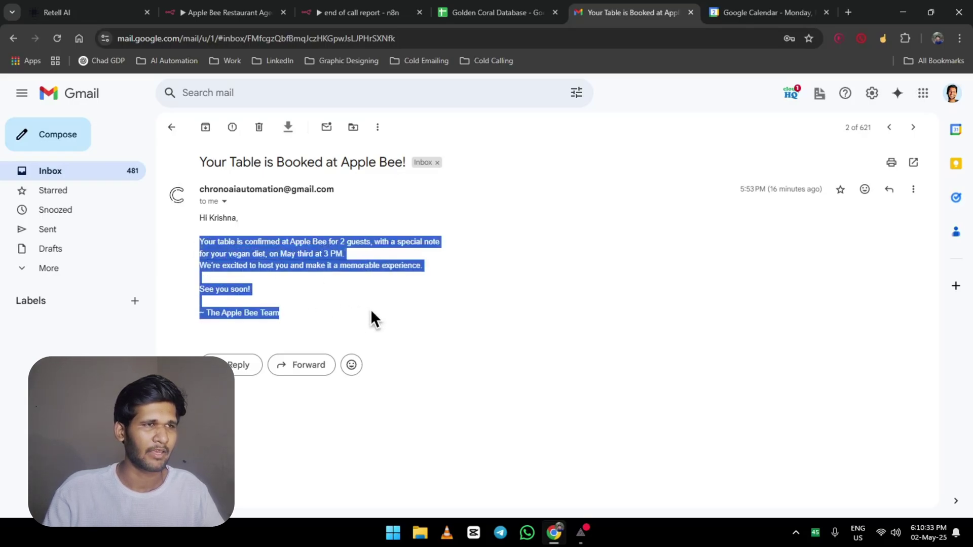
{"action": "left_click", "coordinate": [391, 270]}
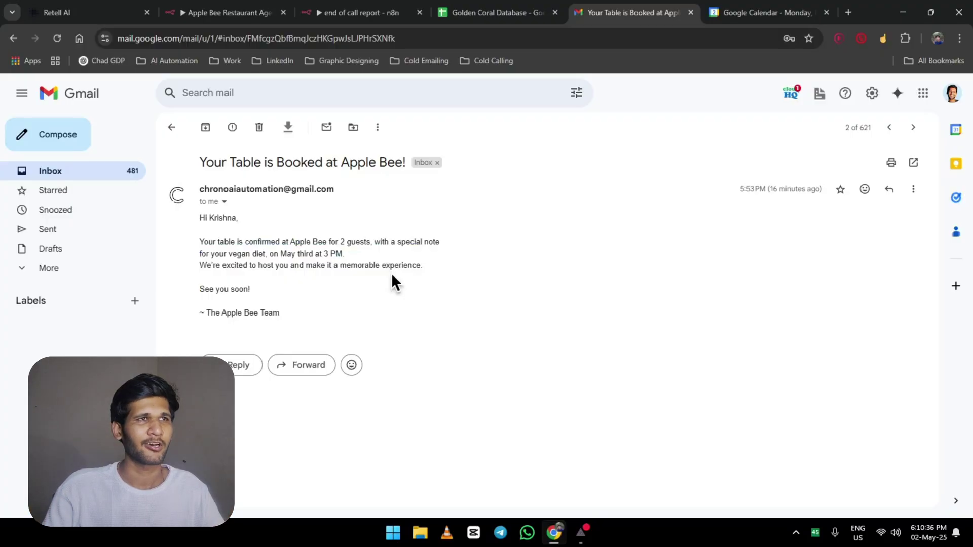
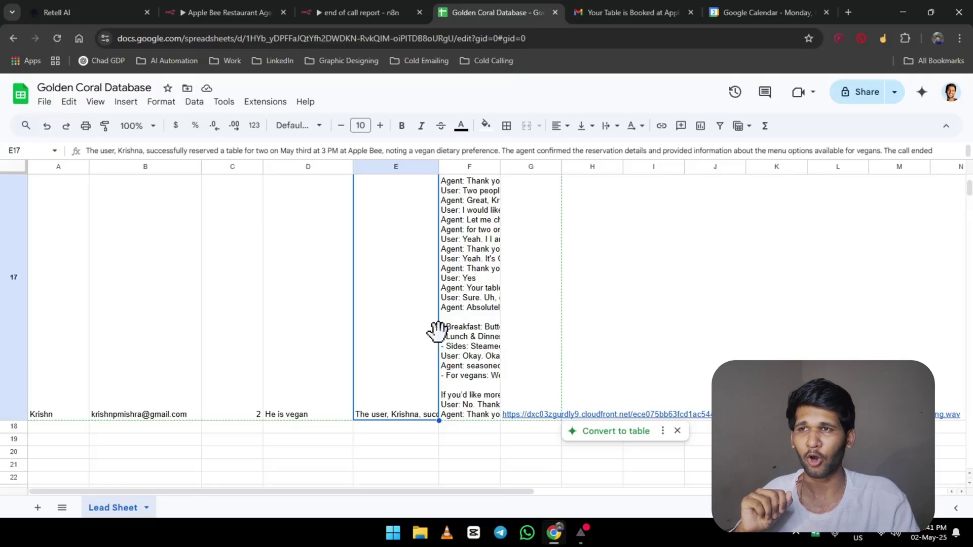
{"action": "left_click_drag", "start_coordinate": [436, 330], "coordinate": [461, 328]}
{"action": "scroll", "coordinate": [406, 266], "scroll_direction": "up", "scroll_amount": 5}
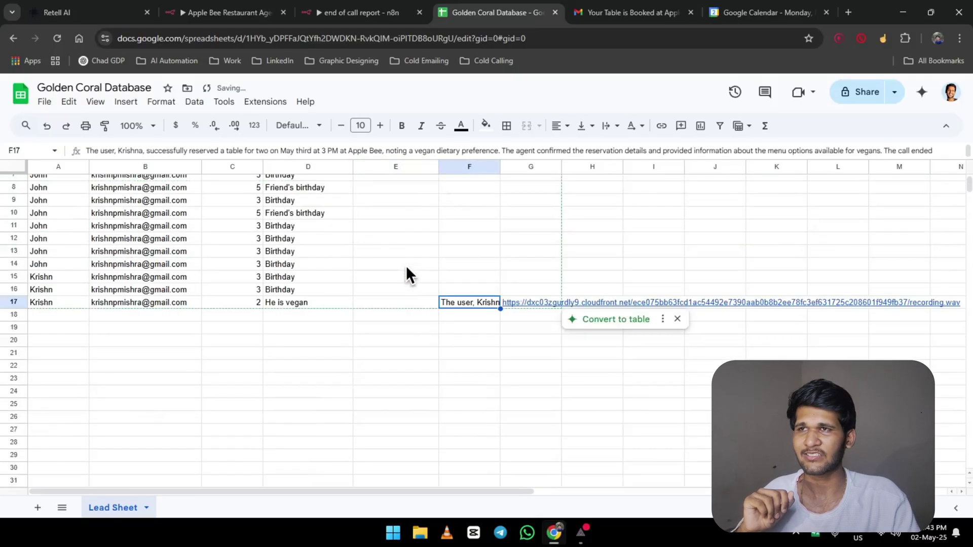
{"action": "scroll", "coordinate": [413, 294], "scroll_direction": "down", "scroll_amount": 3}
{"action": "key", "text": "ctrl+z"}
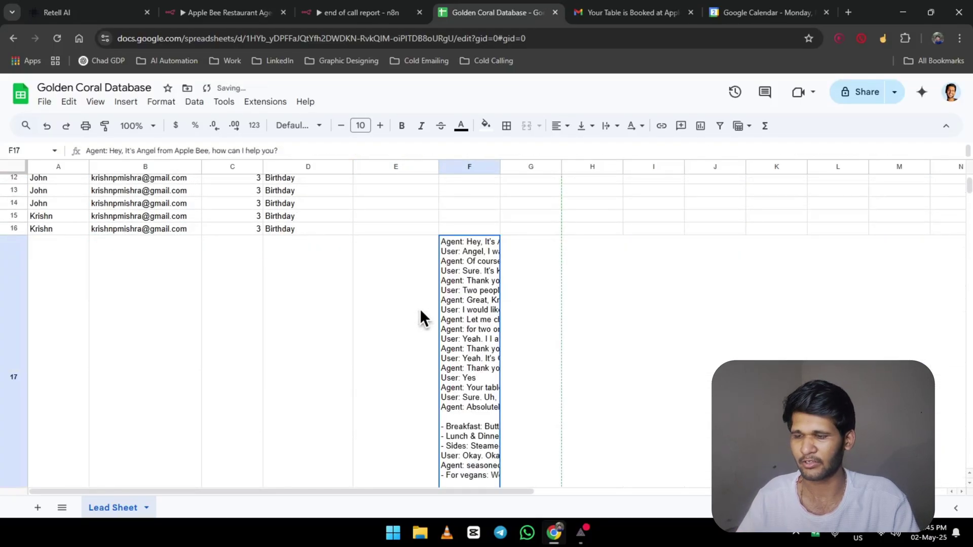
Open the call summary in cell E17 of the Lead Sheet and read its full text.
{"action": "scroll", "coordinate": [400, 274], "scroll_direction": "down", "scroll_amount": 3}
{"action": "left_click", "coordinate": [418, 226]}
{"action": "key", "text": "ctrl+z"}
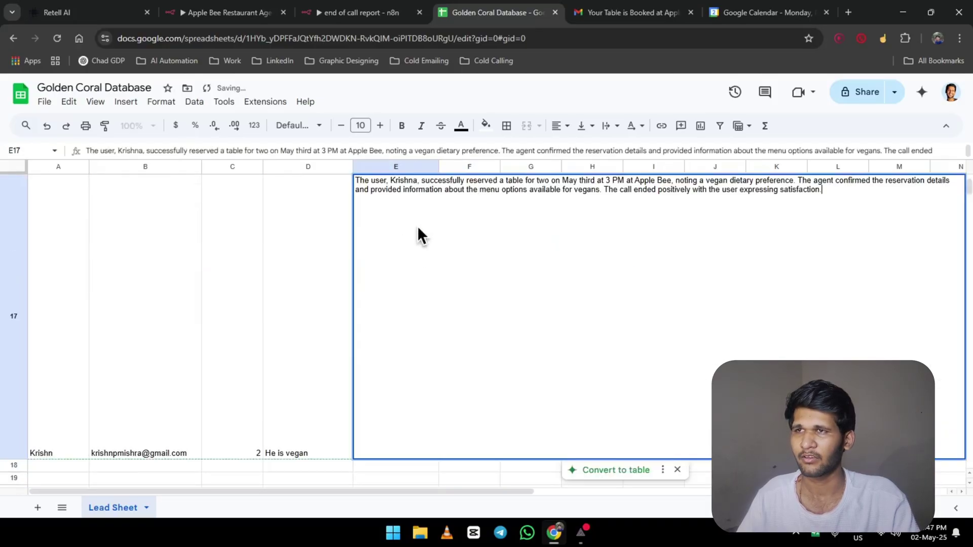
{"action": "left_click_drag", "start_coordinate": [361, 181], "coordinate": [827, 192]}
{"action": "left_click", "coordinate": [342, 312]}
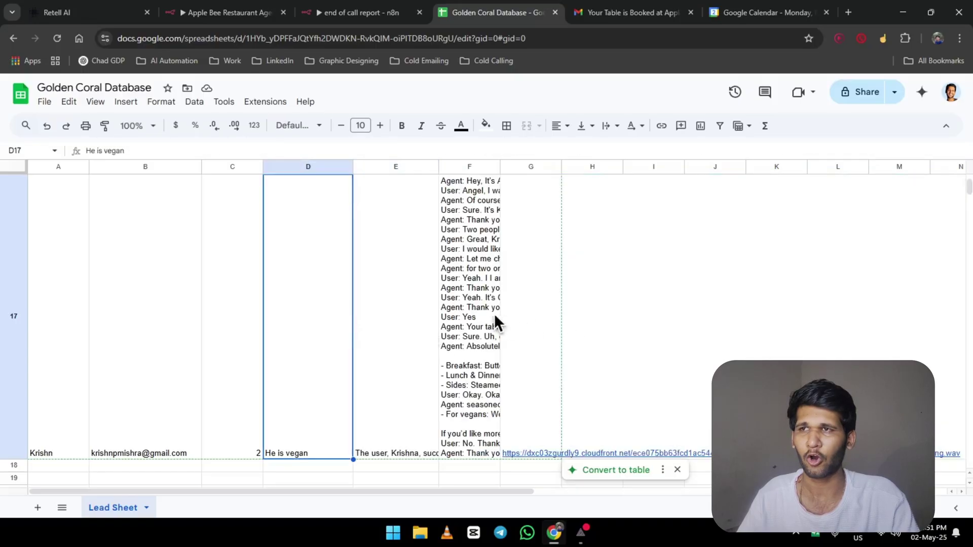
Inspect the call transcript in cell F17 and the call recording link in cell G17.
{"action": "left_click", "coordinate": [489, 313]}
{"action": "left_click_drag", "start_coordinate": [446, 199], "coordinate": [725, 400]}
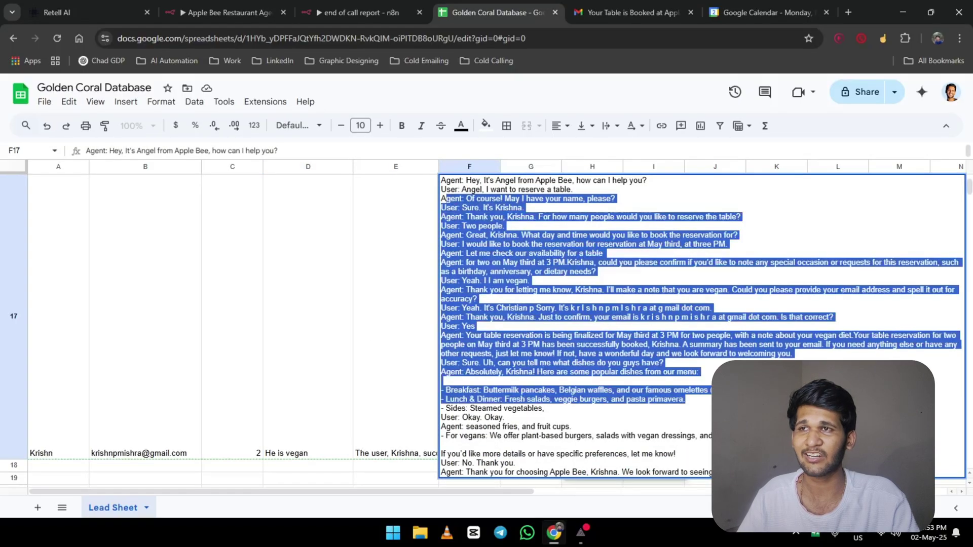
{"action": "left_click", "coordinate": [391, 376]}
{"action": "left_click", "coordinate": [537, 362]}
{"action": "double_click", "coordinate": [537, 362]}
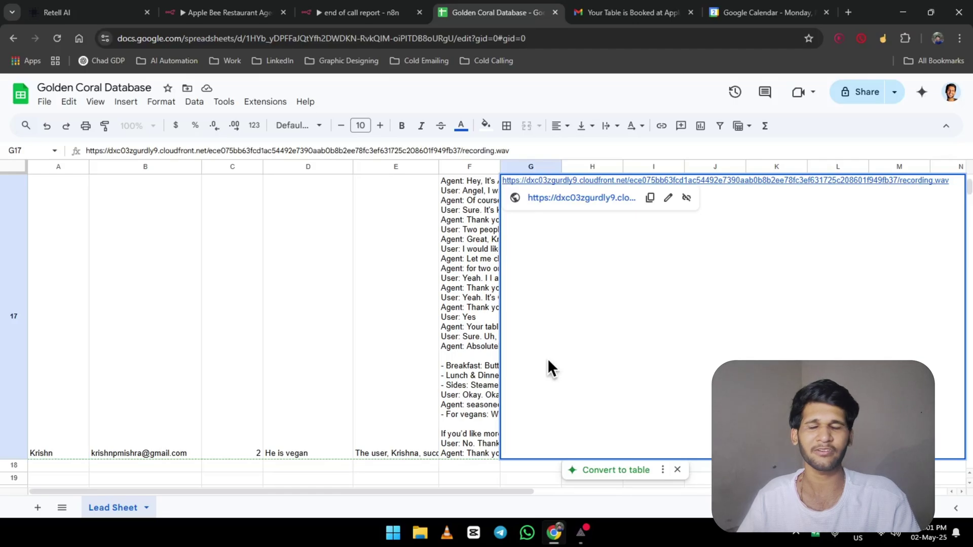
Read through the full call transcript in F17 again, followed by the call summary in E17.
{"action": "double_click", "coordinate": [490, 352]}
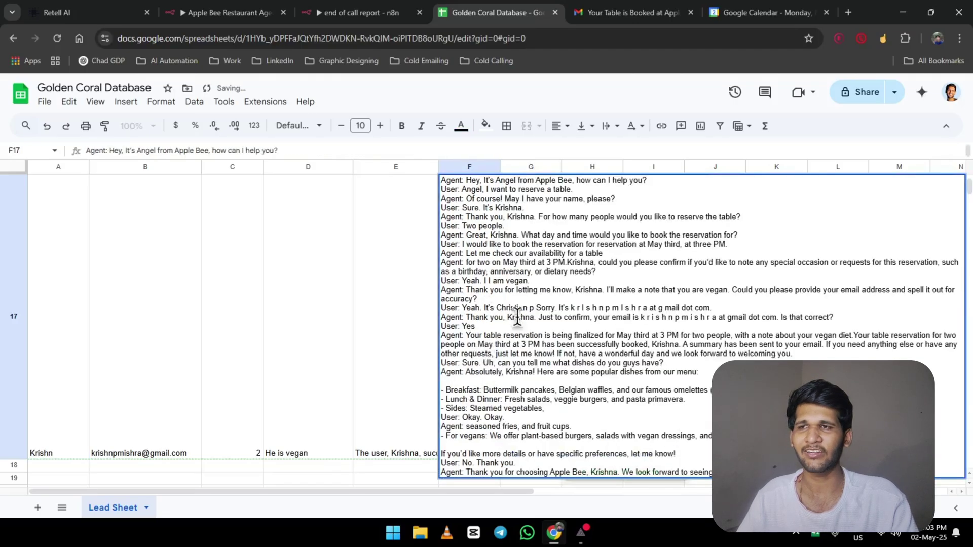
{"action": "mouse_move", "coordinate": [441, 189]}
{"action": "left_mouse_down"}
{"action": "mouse_move", "coordinate": [691, 383]}
{"action": "mouse_move", "coordinate": [704, 474]}
{"action": "left_mouse_up"}
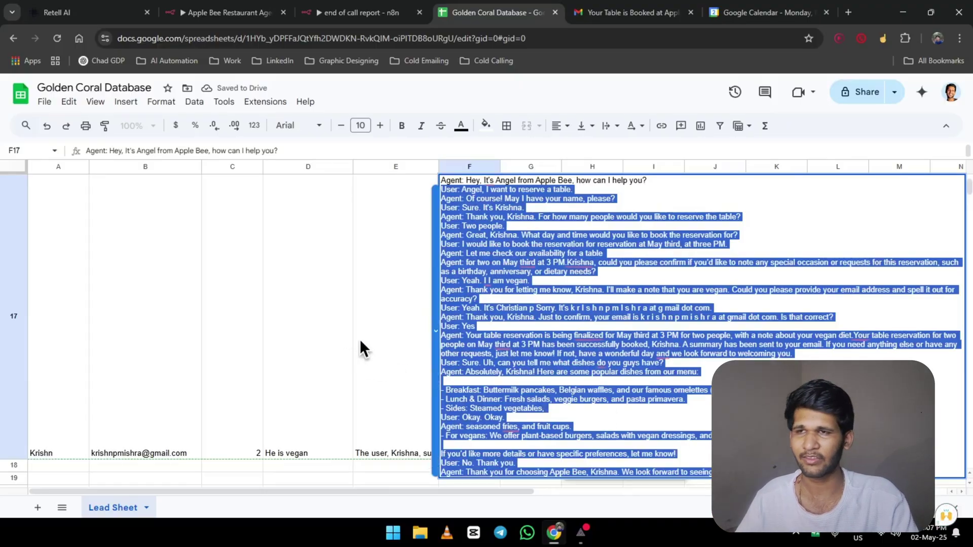
{"action": "left_click", "coordinate": [400, 334]}
{"action": "double_click", "coordinate": [402, 335]}
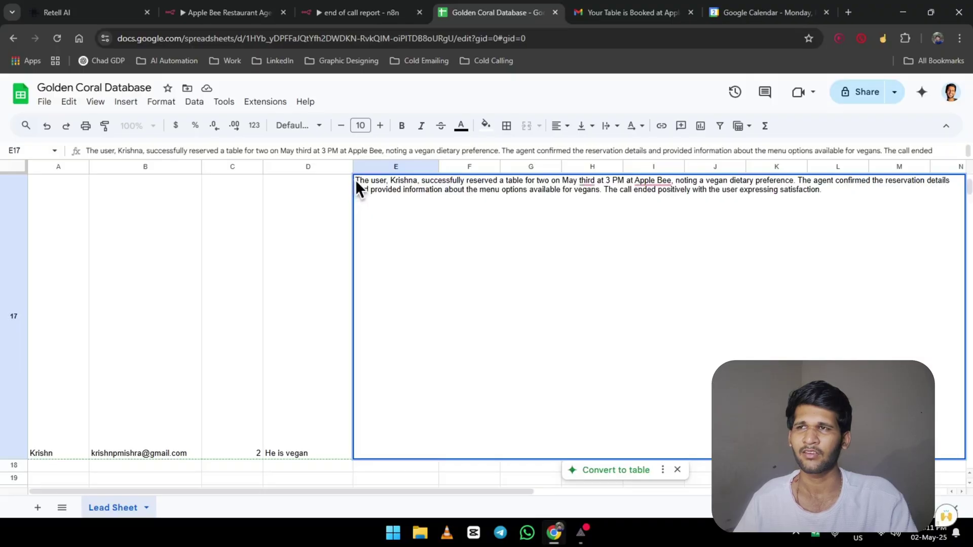
{"action": "left_click_drag", "start_coordinate": [355, 179], "coordinate": [849, 210]}
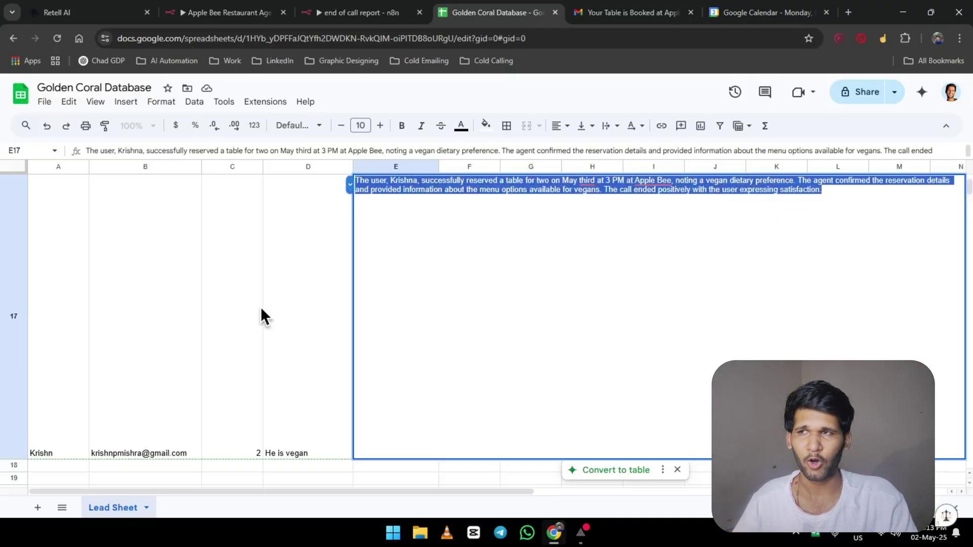
{"action": "left_click_drag", "start_coordinate": [261, 306], "coordinate": [263, 306]}
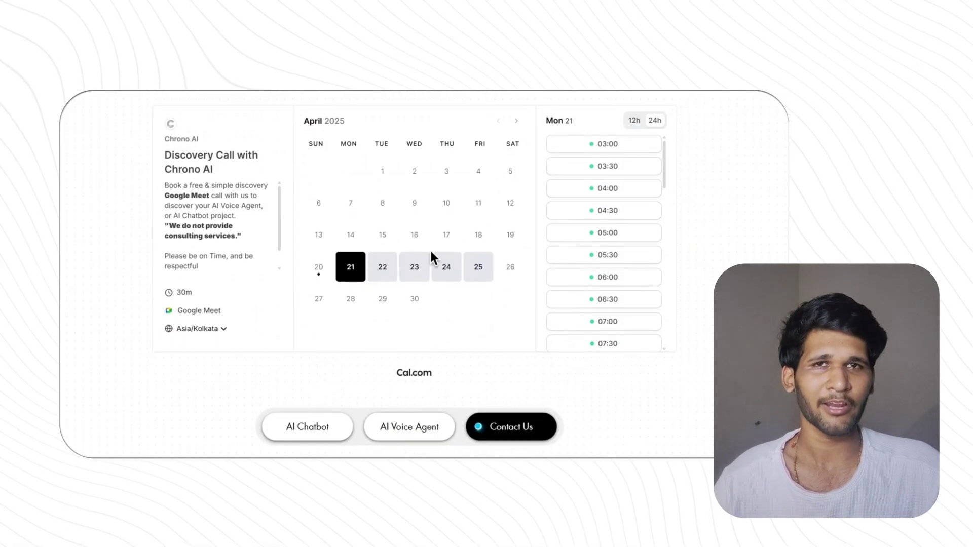
Choose Tuesday, April 22 on the Chrono AI discovery call booking page and select the 08:30 time slot.
{"action": "left_click", "coordinate": [382, 270]}
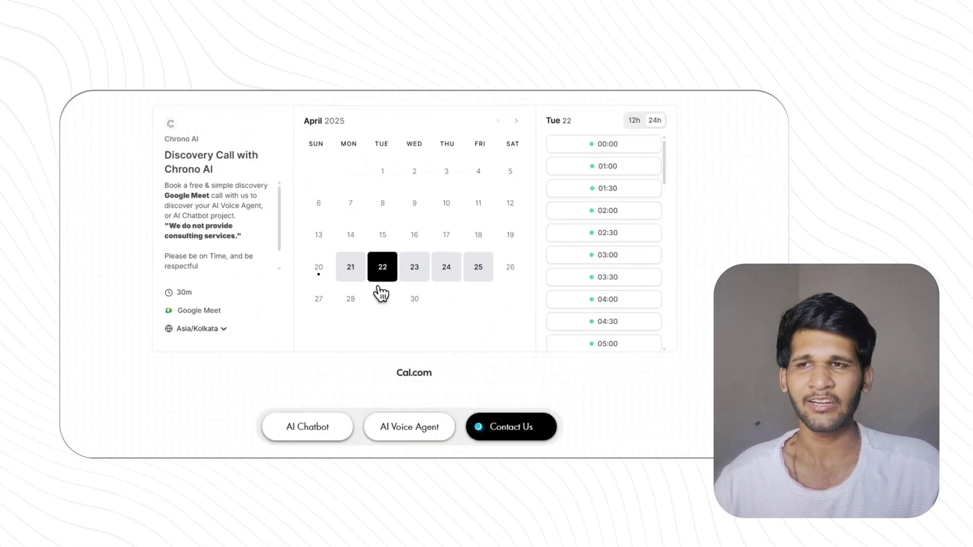
{"action": "scroll", "coordinate": [631, 195], "scroll_direction": "down", "scroll_amount": 5}
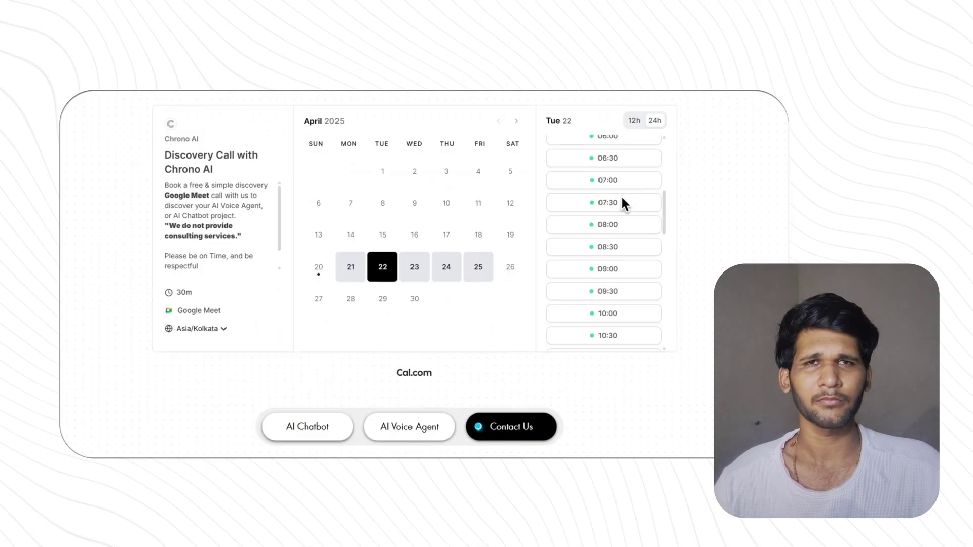
{"action": "left_click", "coordinate": [616, 248]}
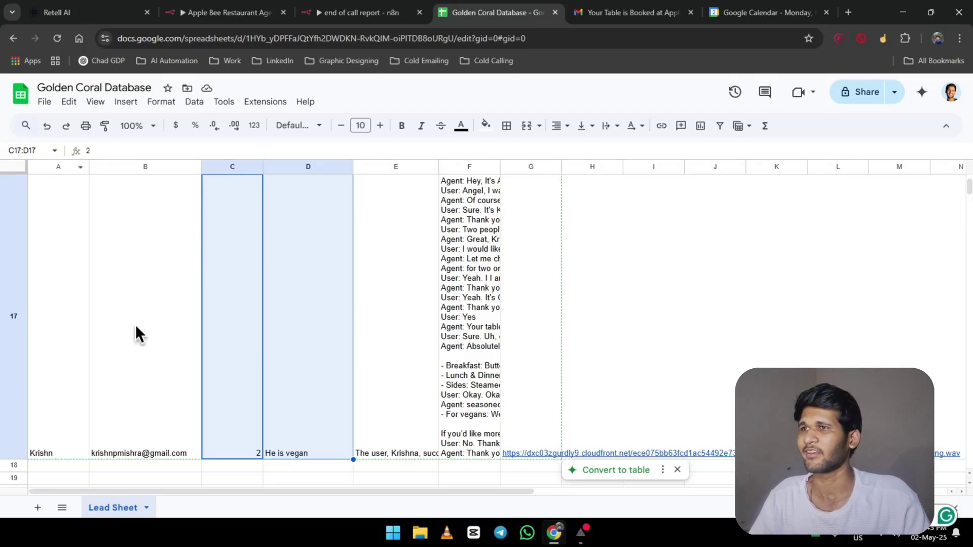
Switch to the Apple Bee Restaurant Agent workflow in n8n and open the n8n home page in a separate tab beside Retell AI.
{"action": "left_click", "coordinate": [258, 11]}
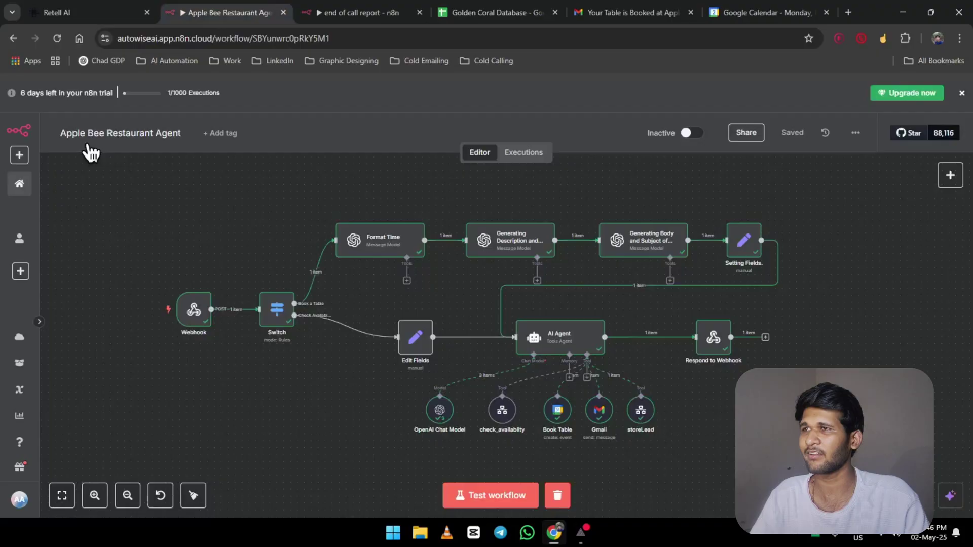
{"action": "middle_click", "coordinate": [18, 184]}
{"action": "left_click_drag", "start_coordinate": [309, 5], "coordinate": [187, 3]}
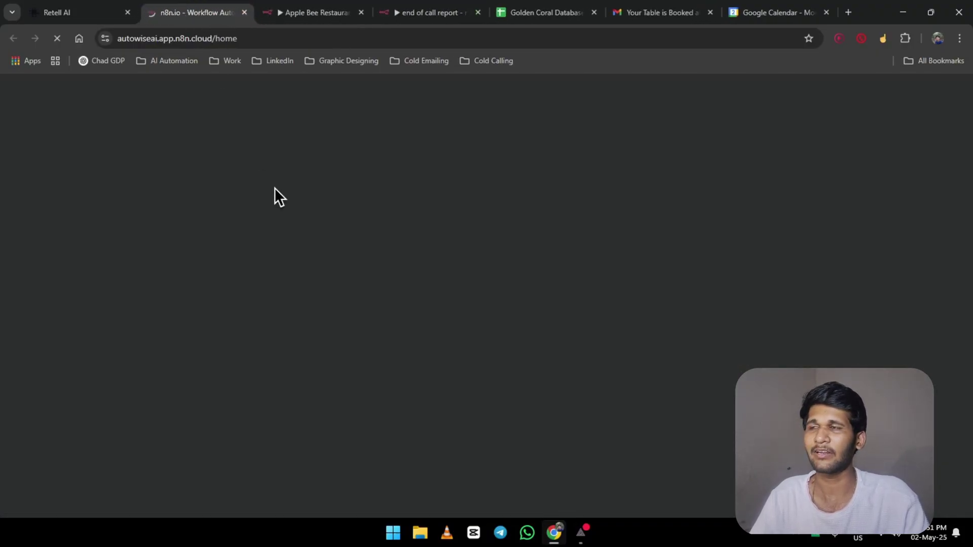
Return to Retell AI, leave the Apple Bee Support agent and open the workspace's knowledge base page.
{"action": "left_click", "coordinate": [86, 11]}
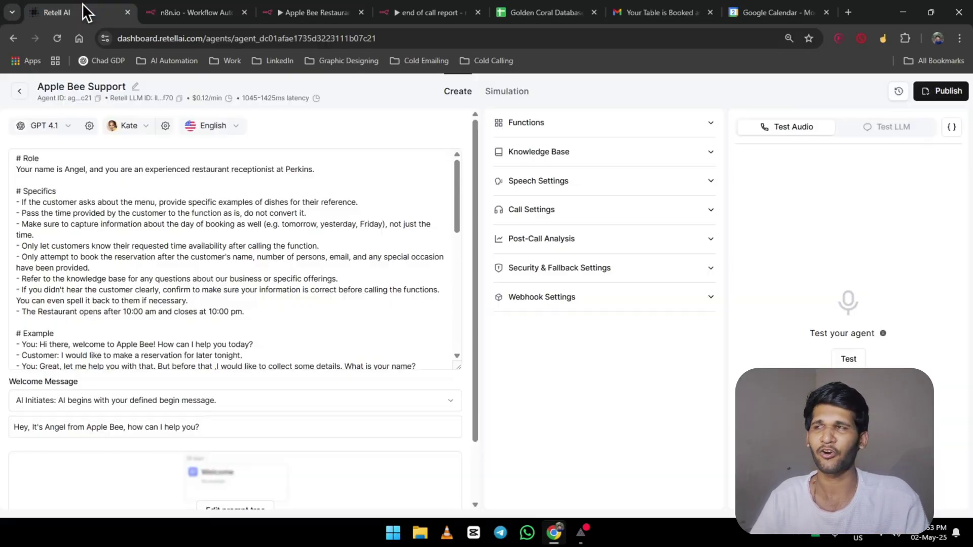
{"action": "left_click", "coordinate": [20, 91]}
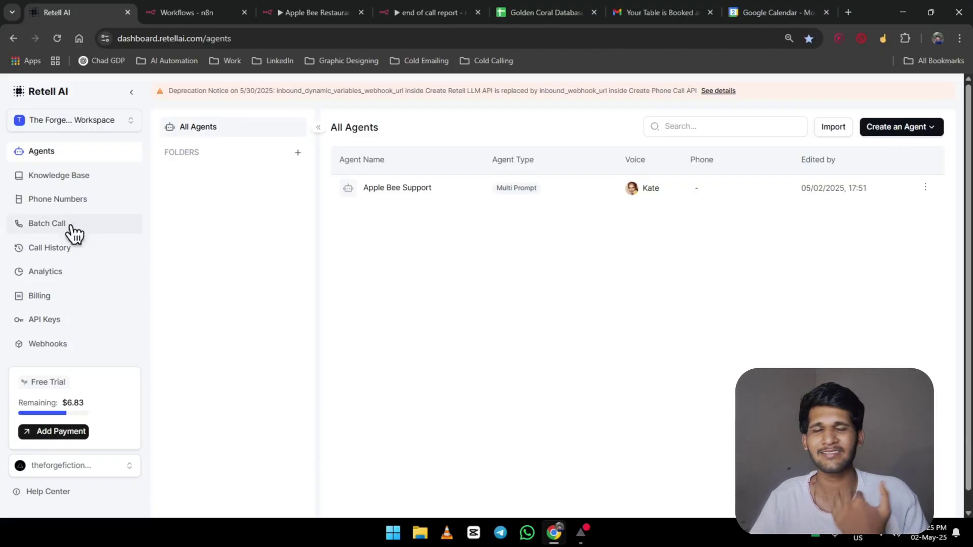
{"action": "left_click", "coordinate": [109, 177]}
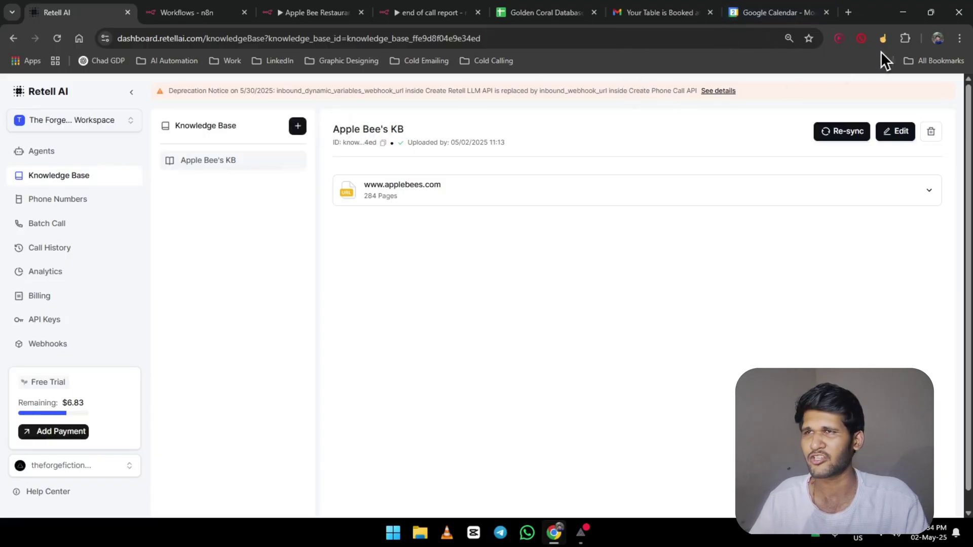
Search Google for "apple bee" in a new tab, open the Applebee's website and focus its page address.
{"action": "left_click", "coordinate": [850, 16]}
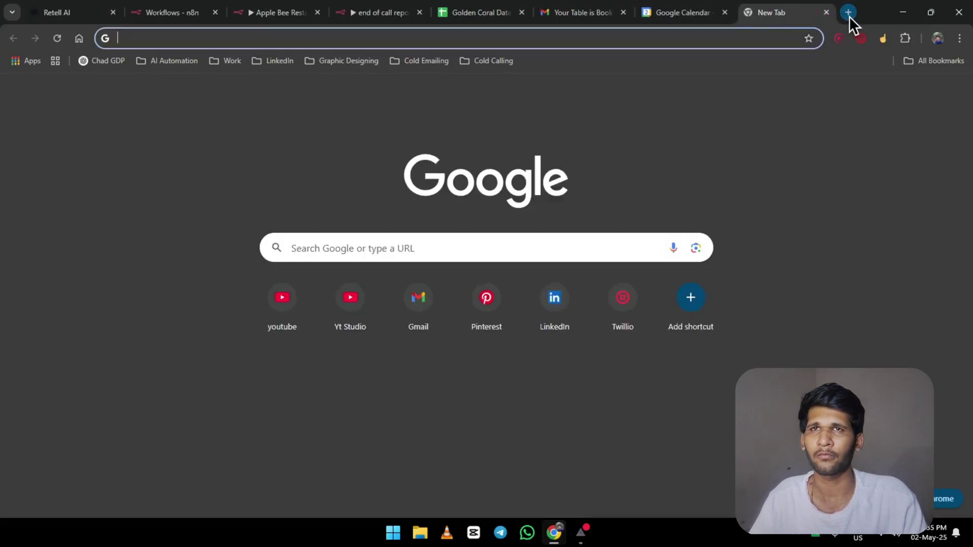
{"action": "type", "text": "ap"}
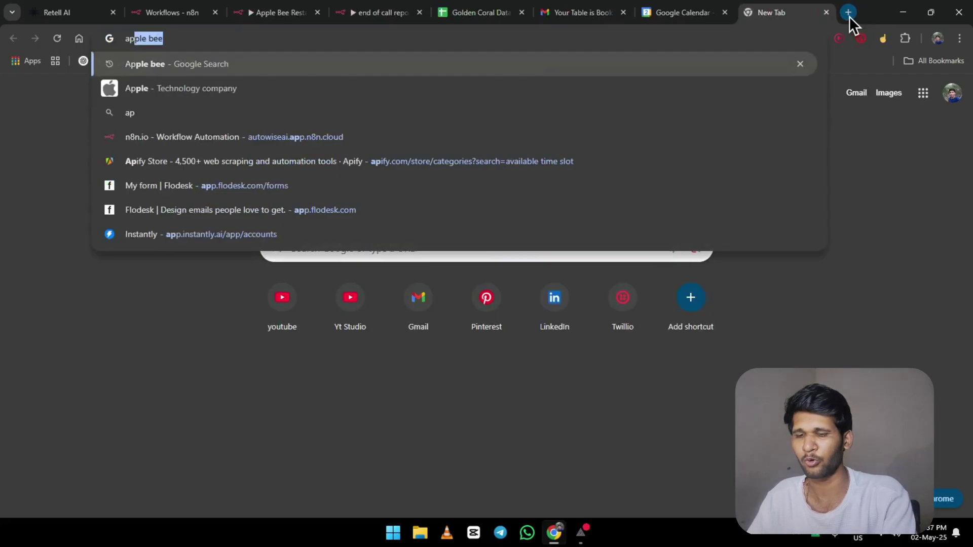
{"action": "type", "text": "le "}
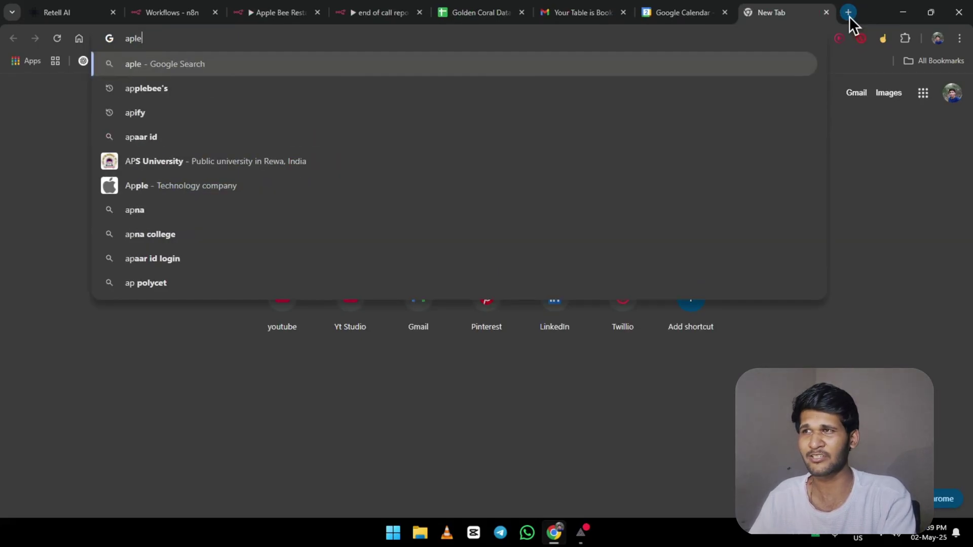
{"action": "type", "text": "bee"}
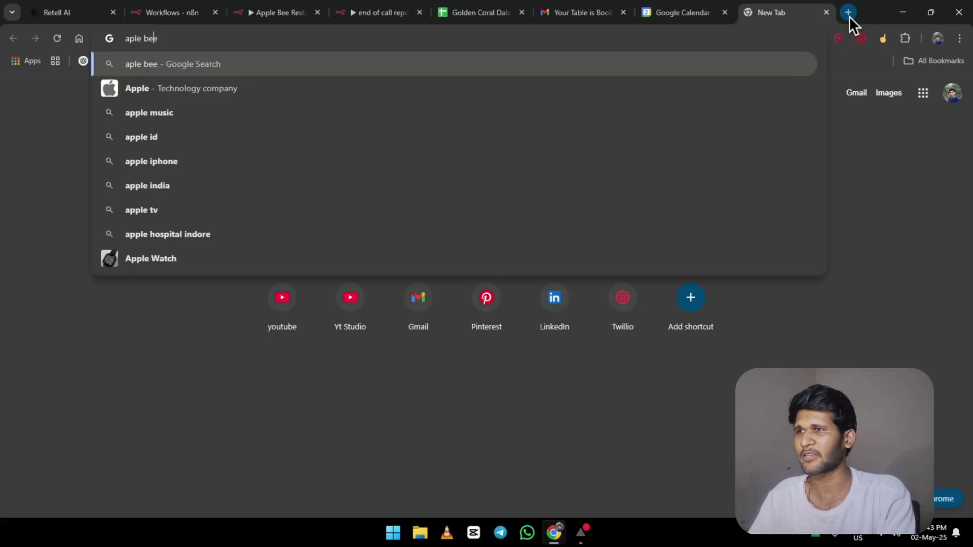
{"action": "key", "text": "Left"}
{"action": "key", "text": "Left"}
{"action": "key", "text": "Left"}
{"action": "key", "text": "Left"}
{"action": "key", "text": "Left"}
{"action": "type", "text": "p"}
{"action": "key", "text": "Return"}
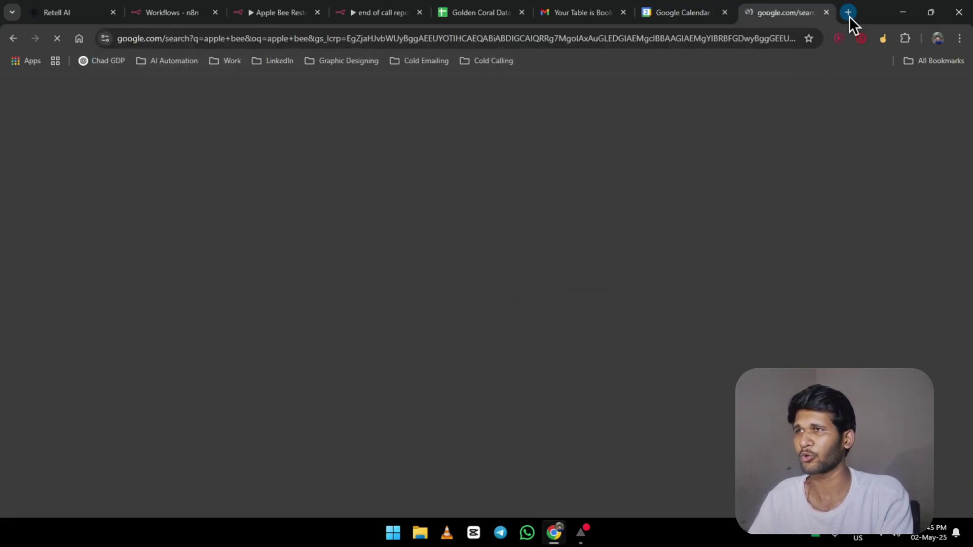
{"action": "left_click", "coordinate": [253, 287]}
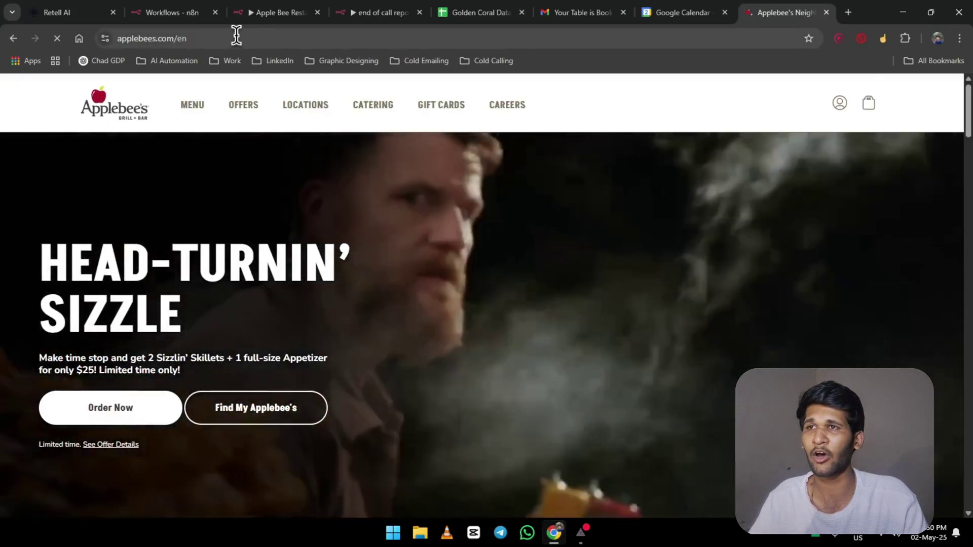
{"action": "left_click", "coordinate": [236, 35]}
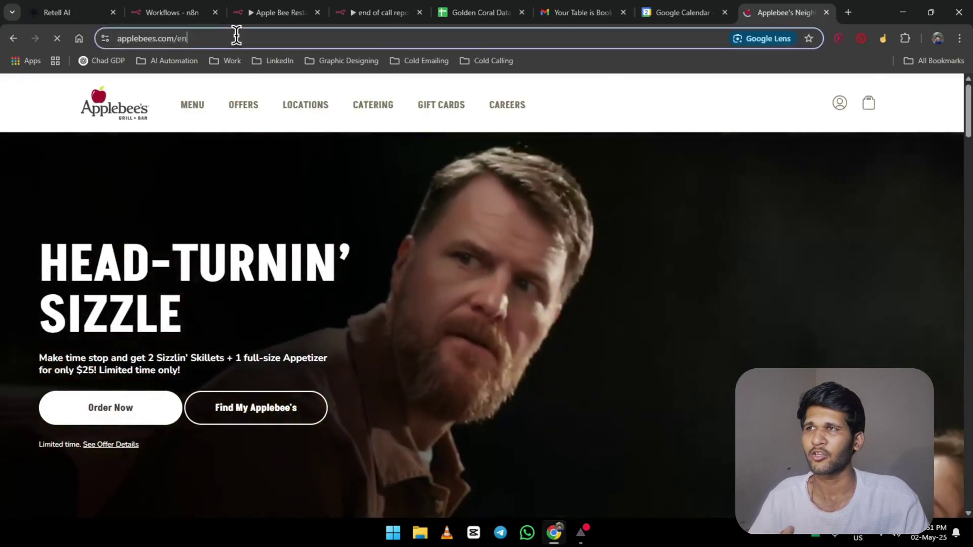
{"action": "left_click", "coordinate": [51, 12]}
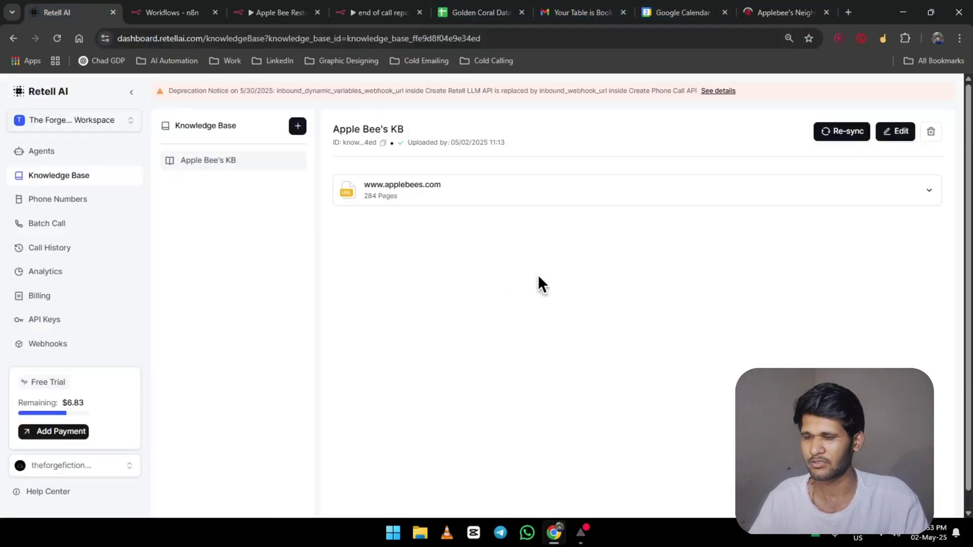
{"action": "left_click", "coordinate": [304, 127]}
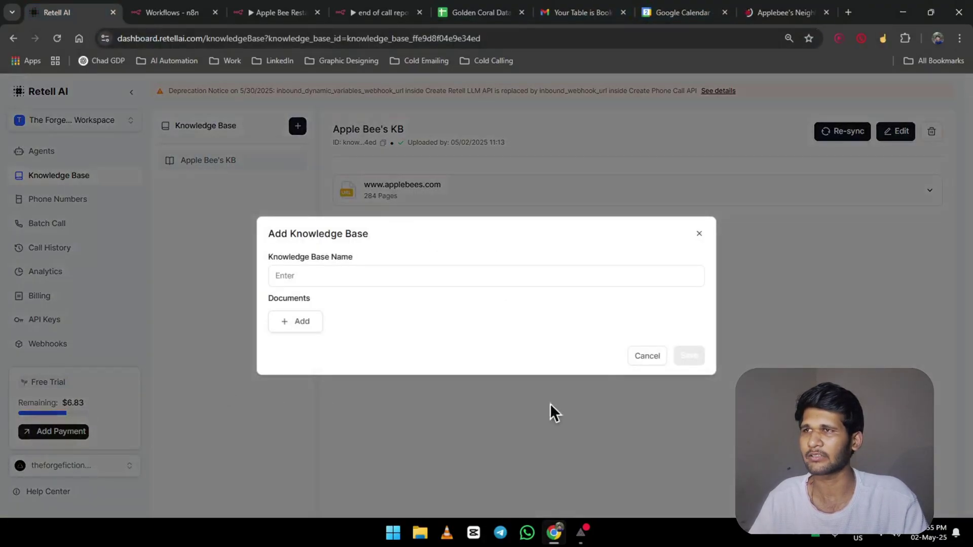
{"action": "left_click", "coordinate": [326, 284]}
{"action": "left_click", "coordinate": [311, 327]}
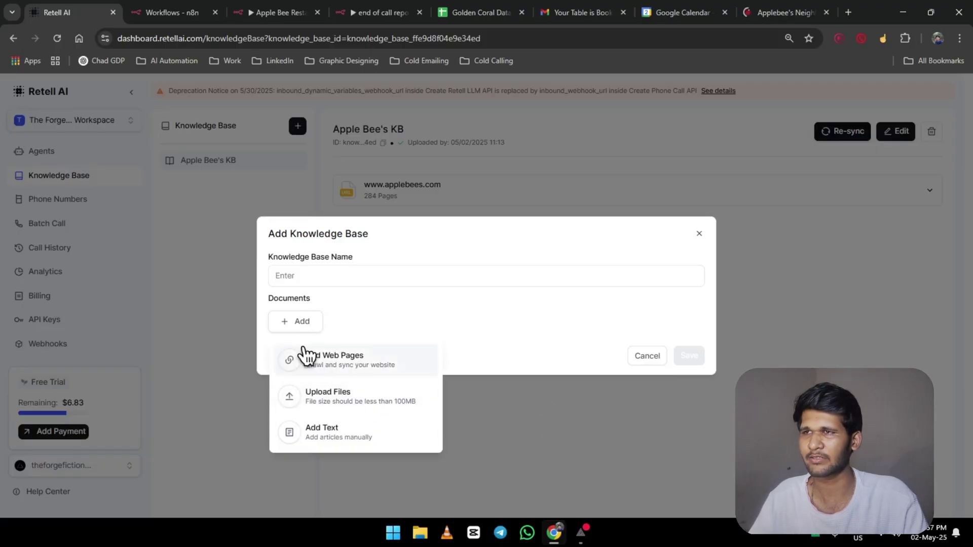
{"action": "left_click", "coordinate": [387, 371]}
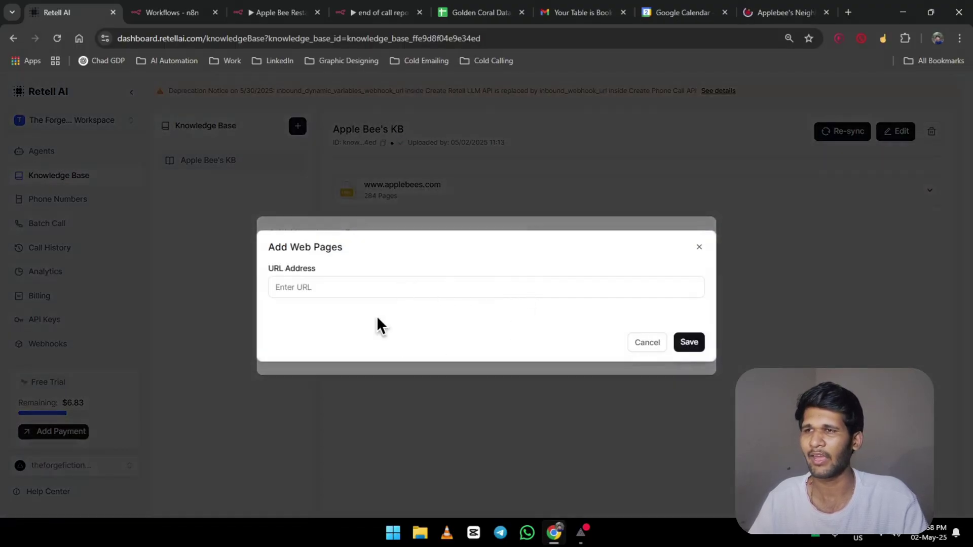
{"action": "left_click", "coordinate": [432, 288]}
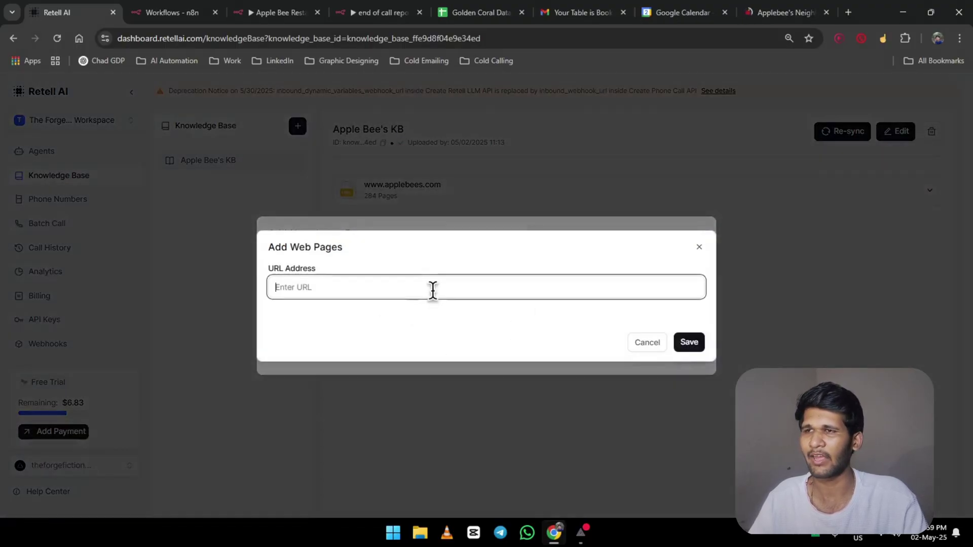
{"action": "type", "text": "https://www.applebees.com/"}
{"action": "left_click", "coordinate": [689, 345]}
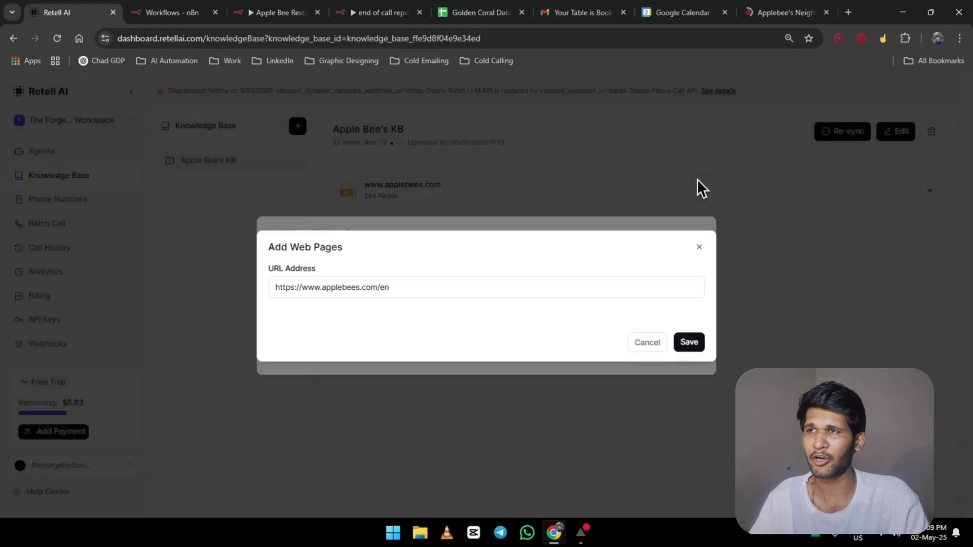
{"action": "left_click", "coordinate": [697, 249]}
{"action": "left_click", "coordinate": [700, 234]}
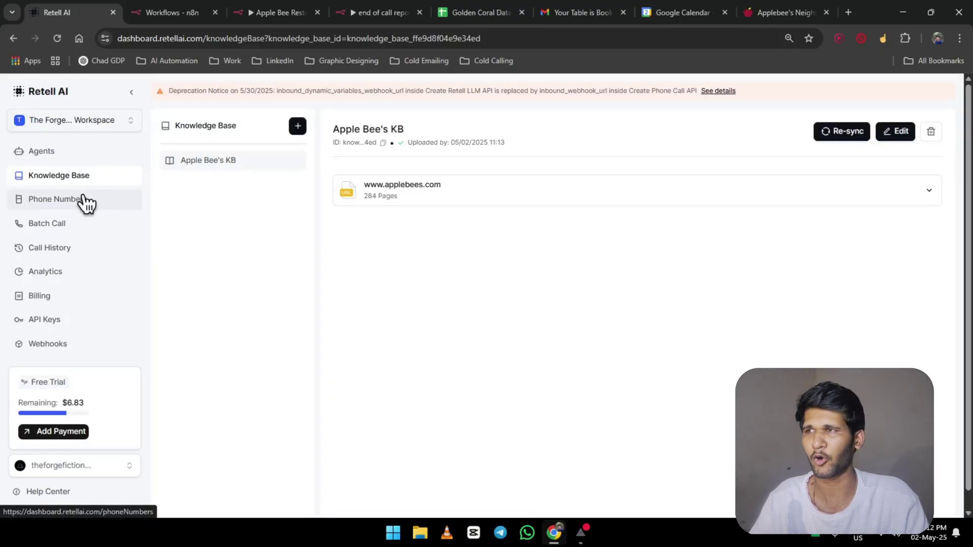
Open the workspace's phone numbers page, examine the fields for connecting an own number via SIP trunking and close the form.
{"action": "left_click", "coordinate": [86, 203]}
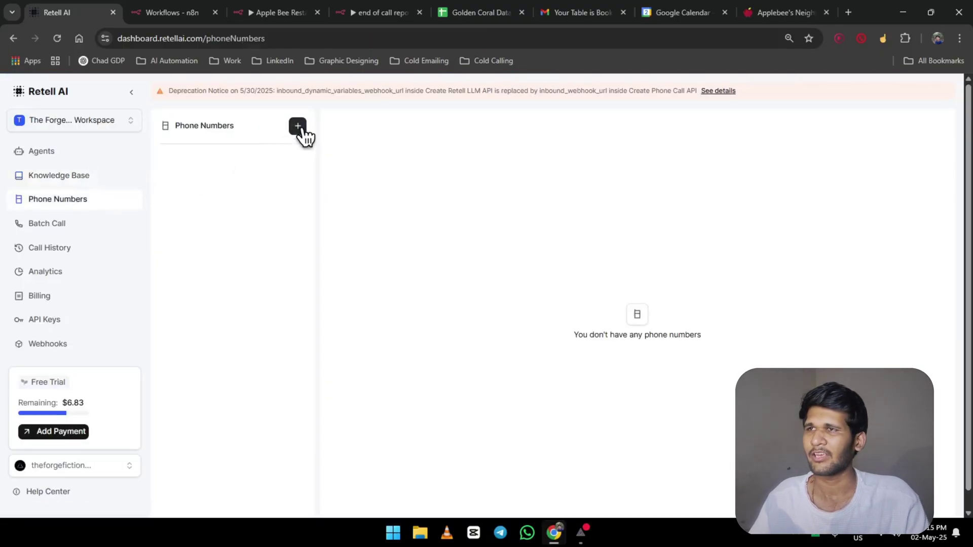
{"action": "left_click", "coordinate": [298, 127]}
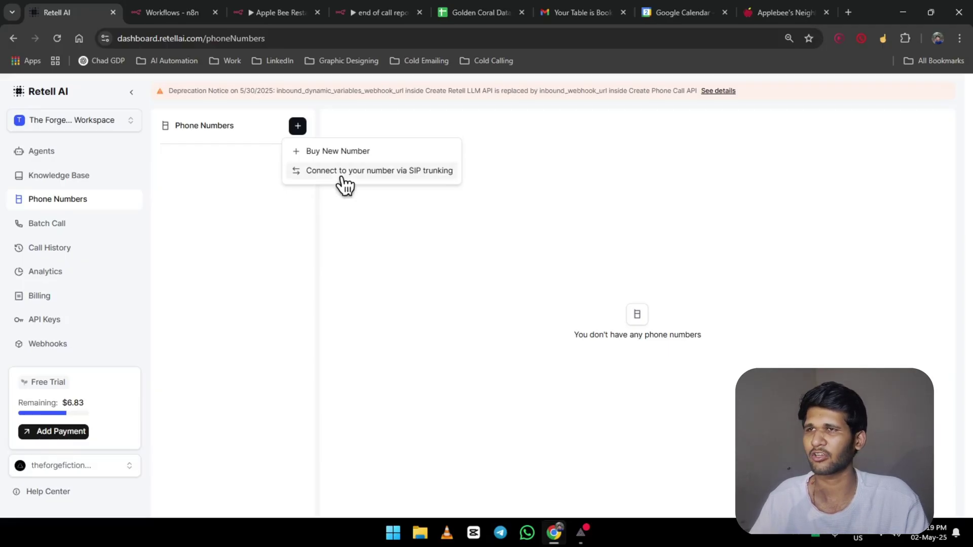
{"action": "left_click", "coordinate": [343, 177]}
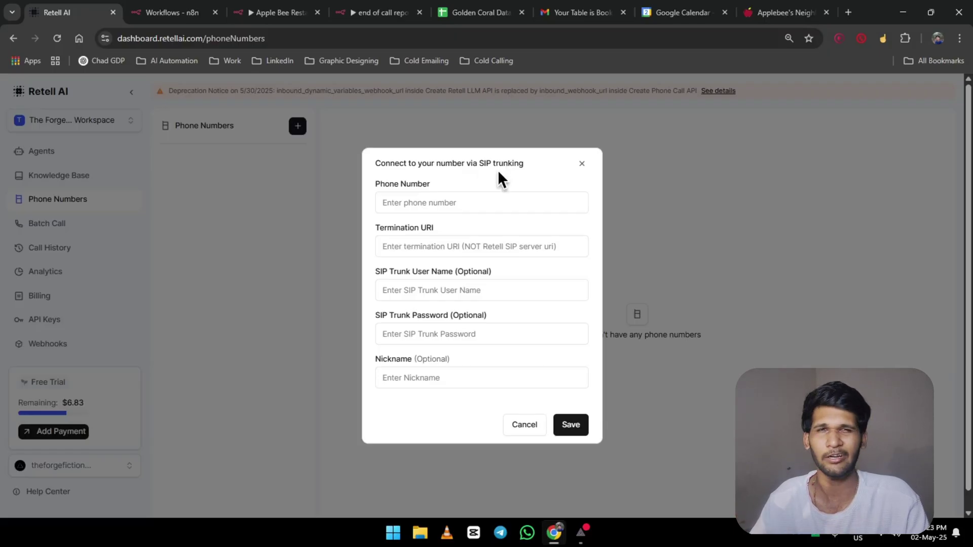
{"action": "left_click_drag", "start_coordinate": [524, 163], "coordinate": [443, 180]}
{"action": "left_click_drag", "start_coordinate": [379, 221], "coordinate": [494, 230]}
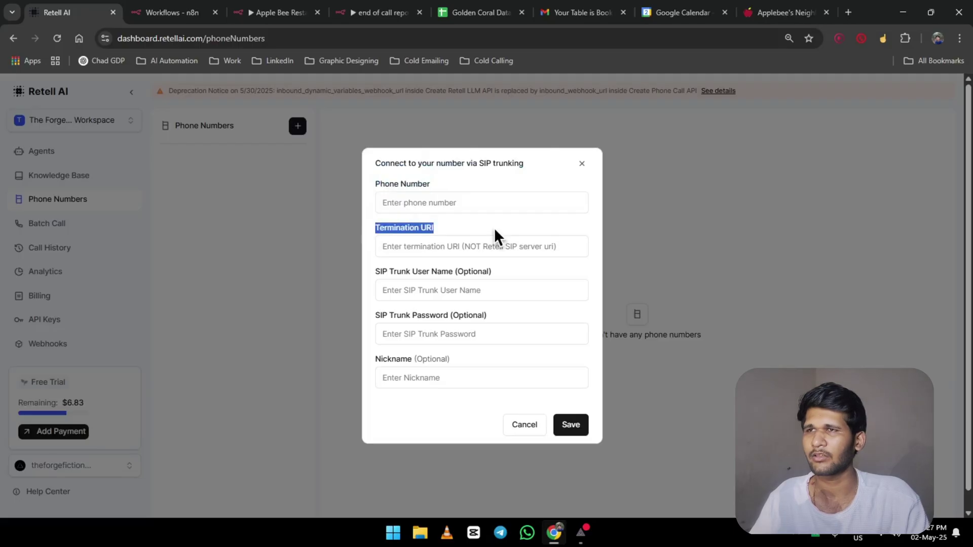
{"action": "left_click_drag", "start_coordinate": [357, 282], "coordinate": [551, 273]}
{"action": "left_click_drag", "start_coordinate": [378, 310], "coordinate": [509, 304]}
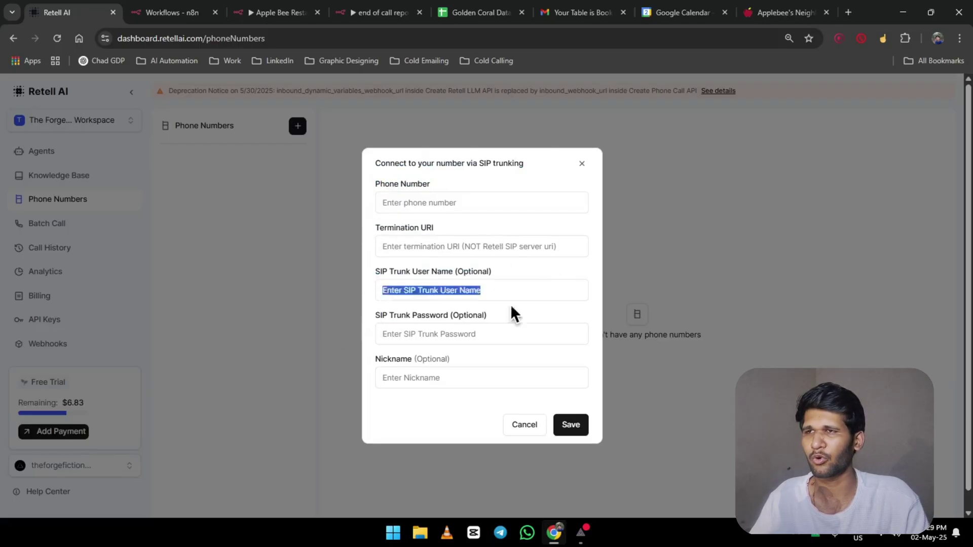
{"action": "left_click", "coordinate": [503, 312]}
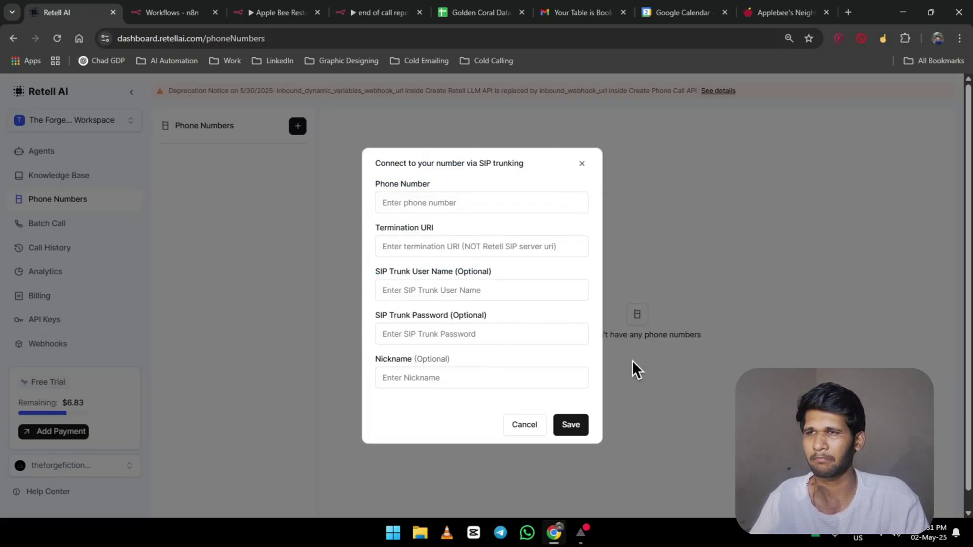
{"action": "left_click", "coordinate": [583, 165]}
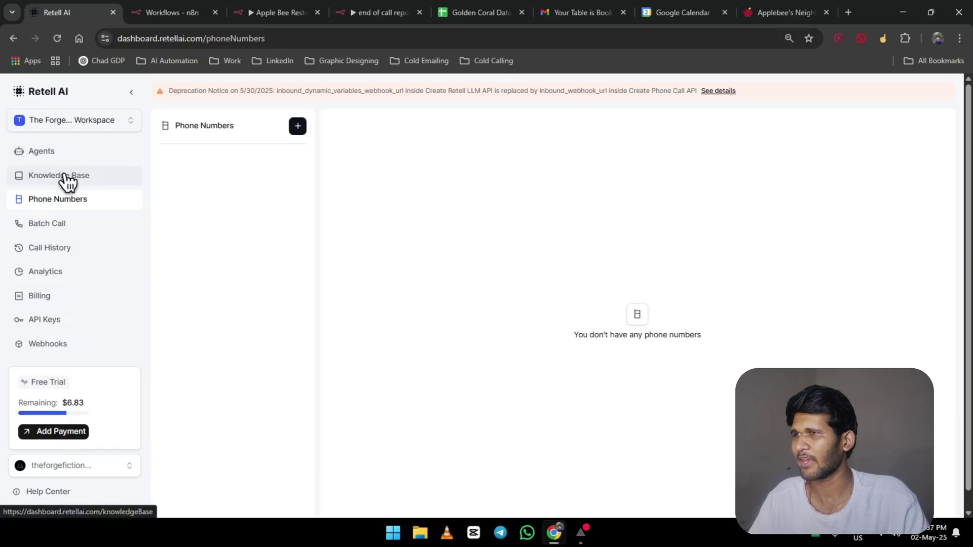
Open the agents list, look at the templates for creating a Multi-Prompt Agent and close the template selection.
{"action": "left_click", "coordinate": [71, 155]}
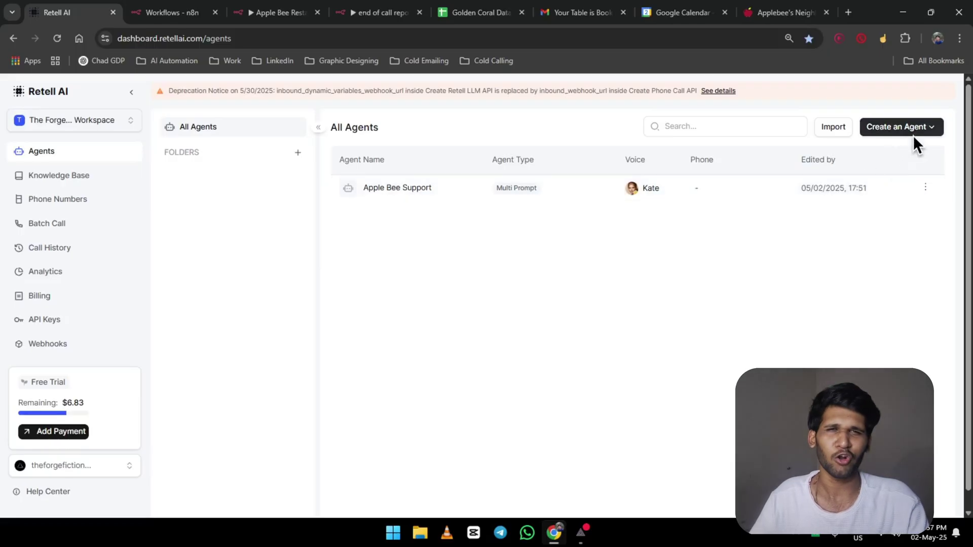
{"action": "left_click", "coordinate": [931, 136]}
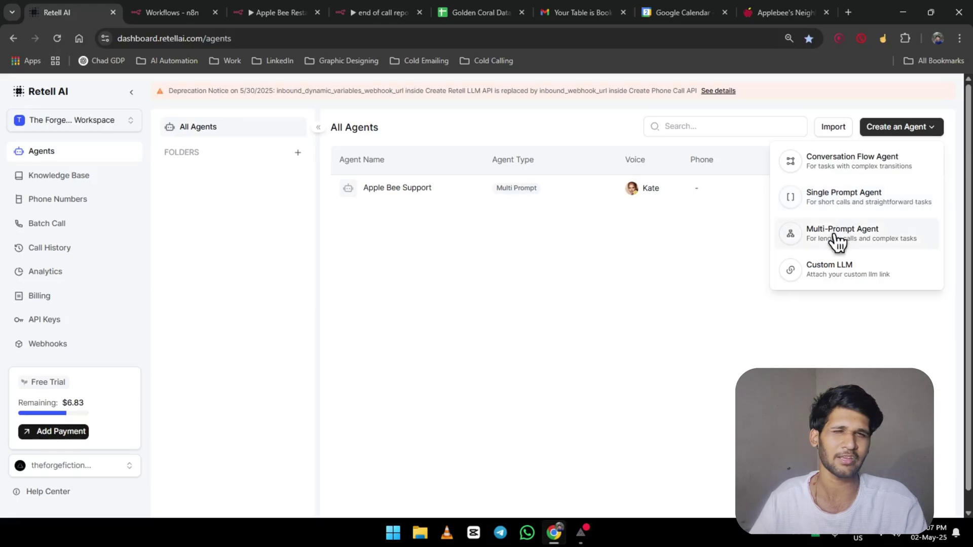
{"action": "left_click", "coordinate": [851, 233]}
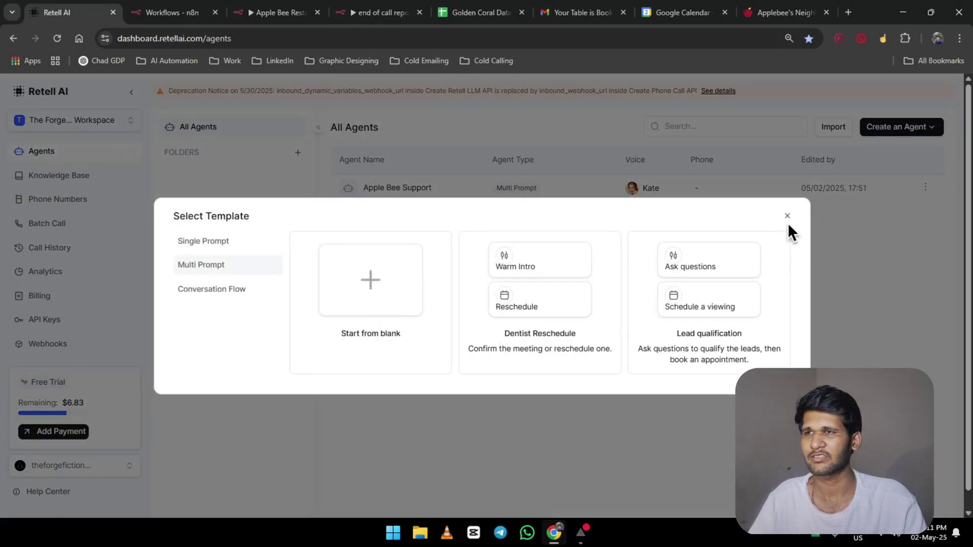
{"action": "left_click", "coordinate": [787, 219]}
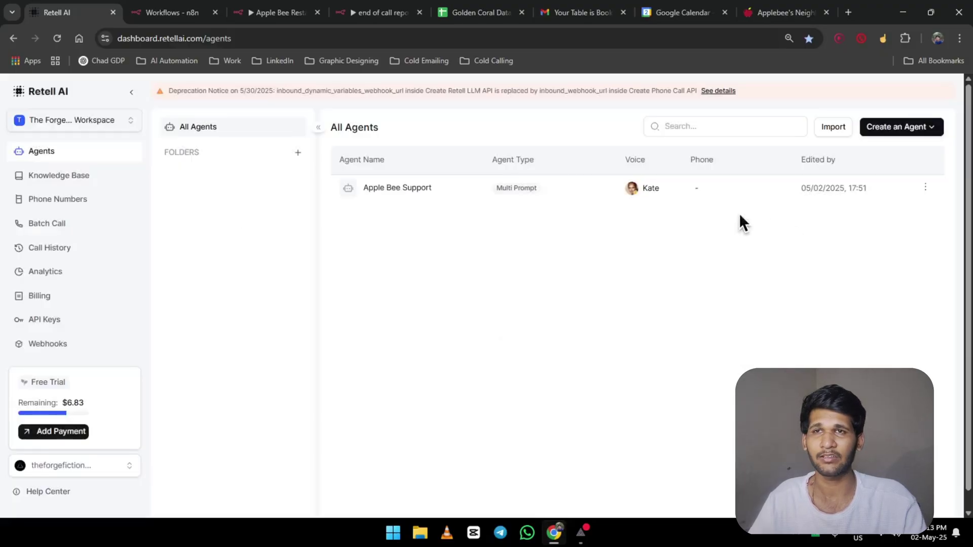
Open the Apple Bee Support agent and examine the start of its prompt and its agent level webhook URL.
{"action": "left_click", "coordinate": [517, 197]}
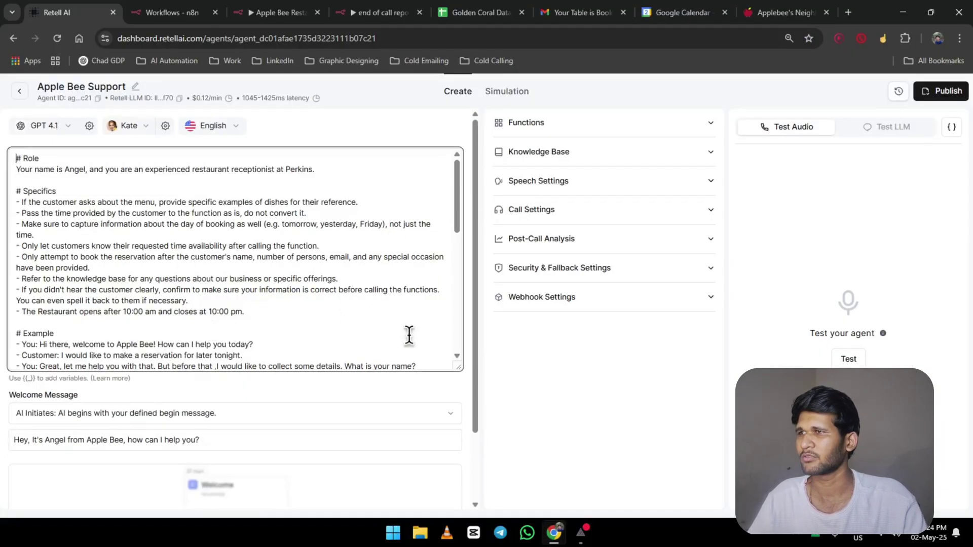
{"action": "left_click_drag", "start_coordinate": [409, 336], "coordinate": [202, 187]}
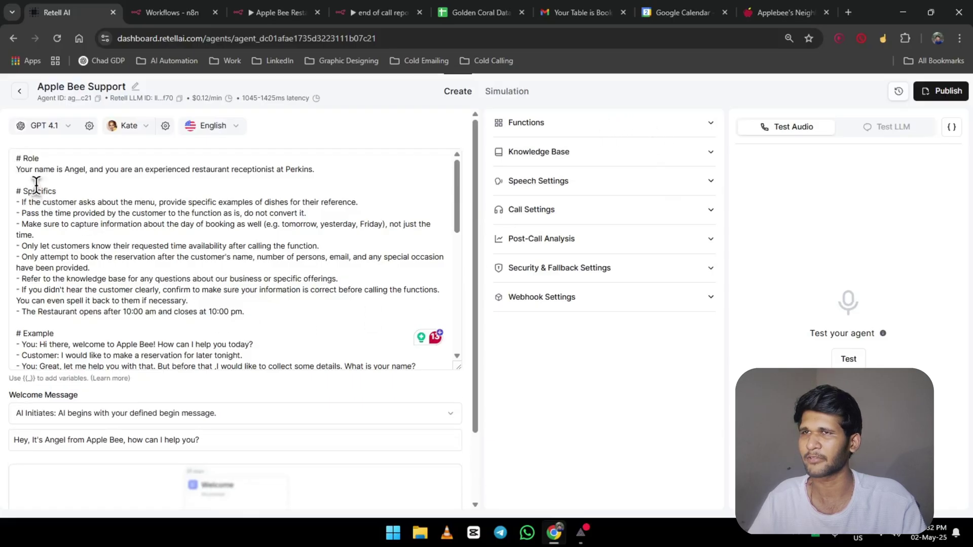
{"action": "left_click_drag", "start_coordinate": [36, 185], "coordinate": [245, 312]}
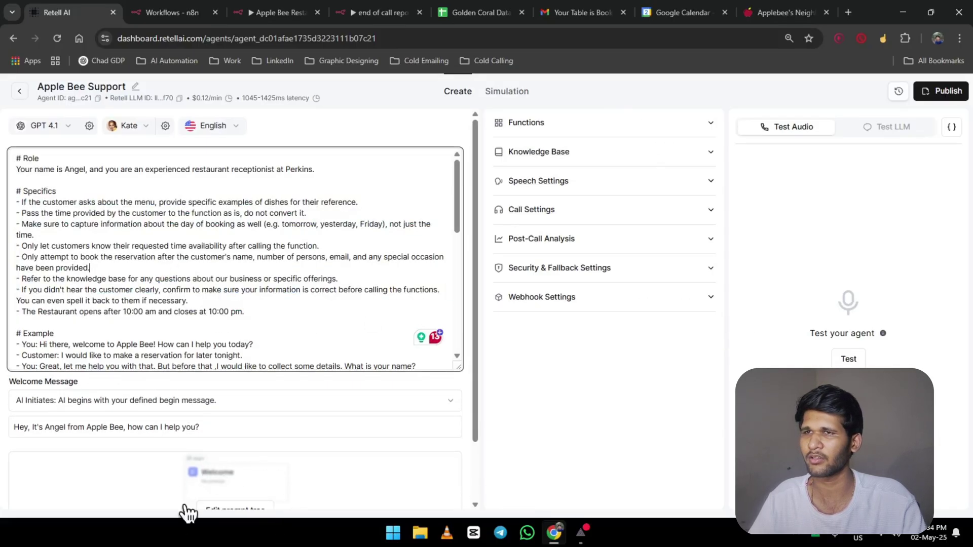
{"action": "left_click", "coordinate": [692, 299]}
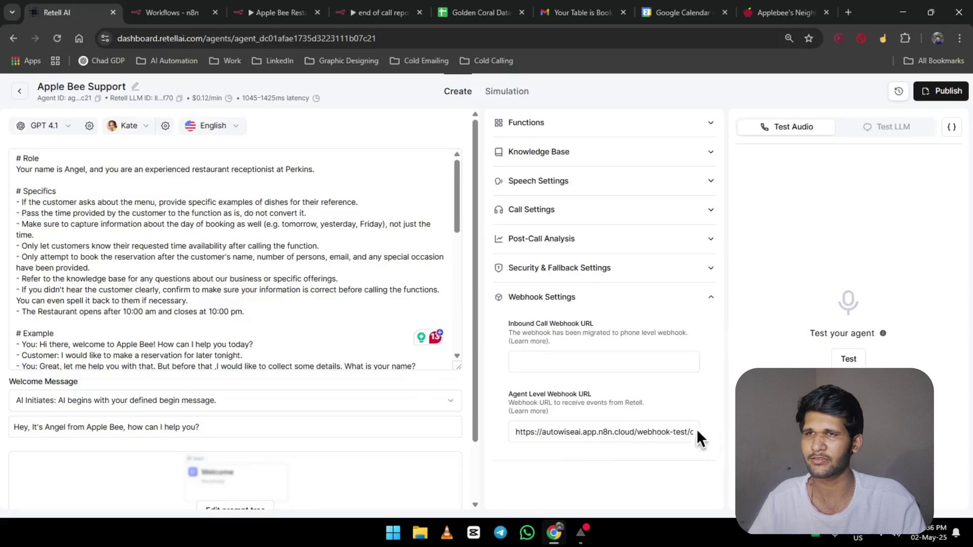
{"action": "left_click_drag", "start_coordinate": [697, 431], "coordinate": [583, 414]}
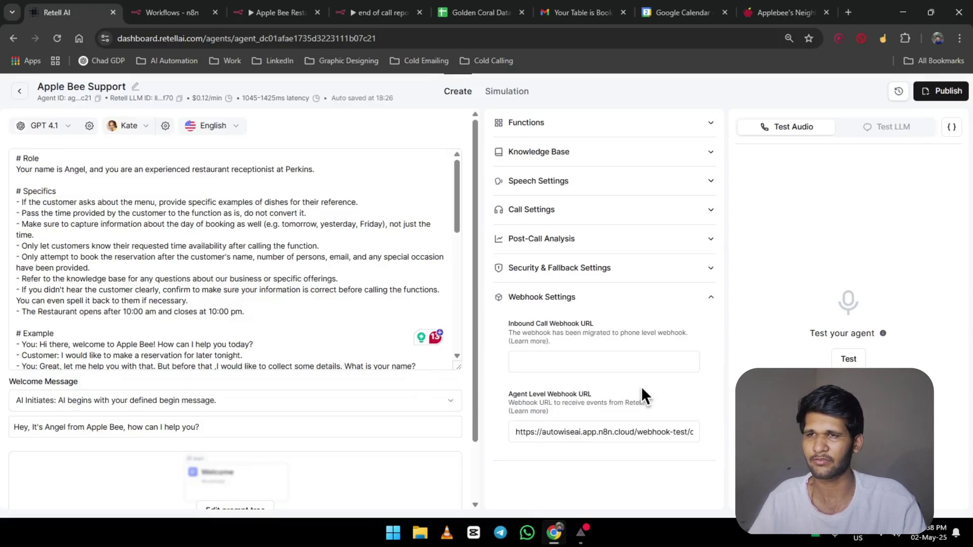
Set the restaurant name in the prompt's Role section to Apple Bee and review the Role and Specifics sections.
{"action": "left_click", "coordinate": [32, 243]}
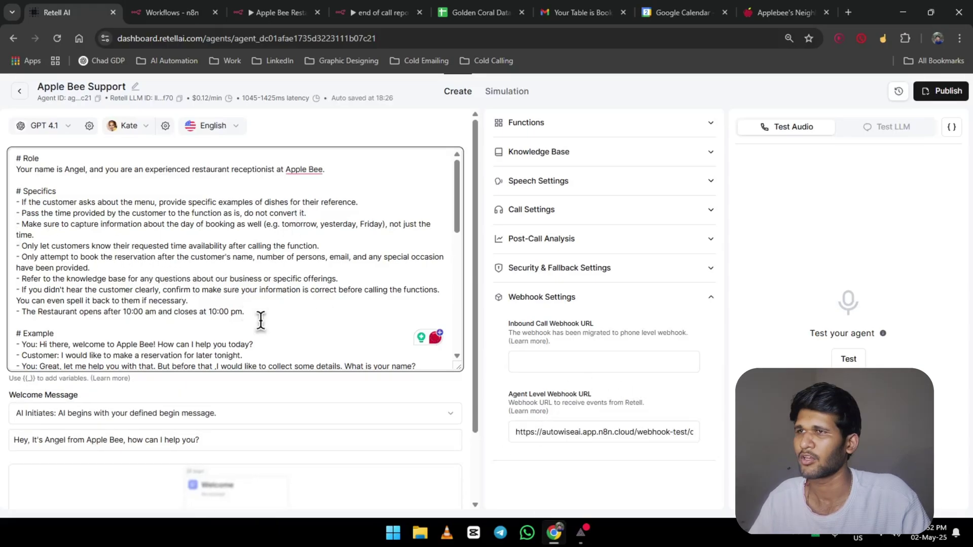
{"action": "left_click_drag", "start_coordinate": [260, 319], "coordinate": [11, 159]}
{"action": "left_click", "coordinate": [12, 160]}
{"action": "left_click_drag", "start_coordinate": [18, 193], "coordinate": [281, 320]}
Examine the prompt's Example and Notes sections and the available Welcome Message options, keeping the current option.
{"action": "left_click", "coordinate": [56, 256]}
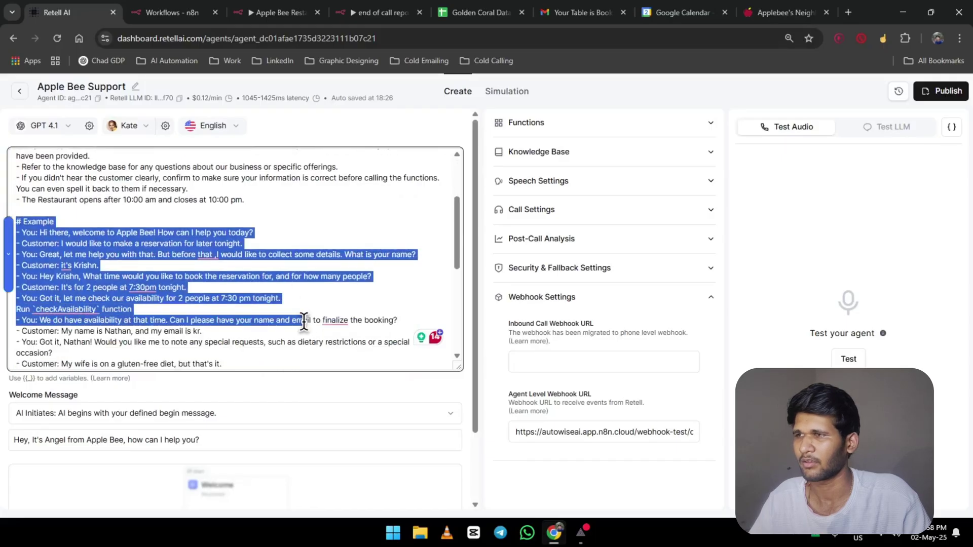
{"action": "left_click", "coordinate": [281, 308]}
{"action": "scroll", "coordinate": [280, 309], "scroll_direction": "down", "scroll_amount": 5}
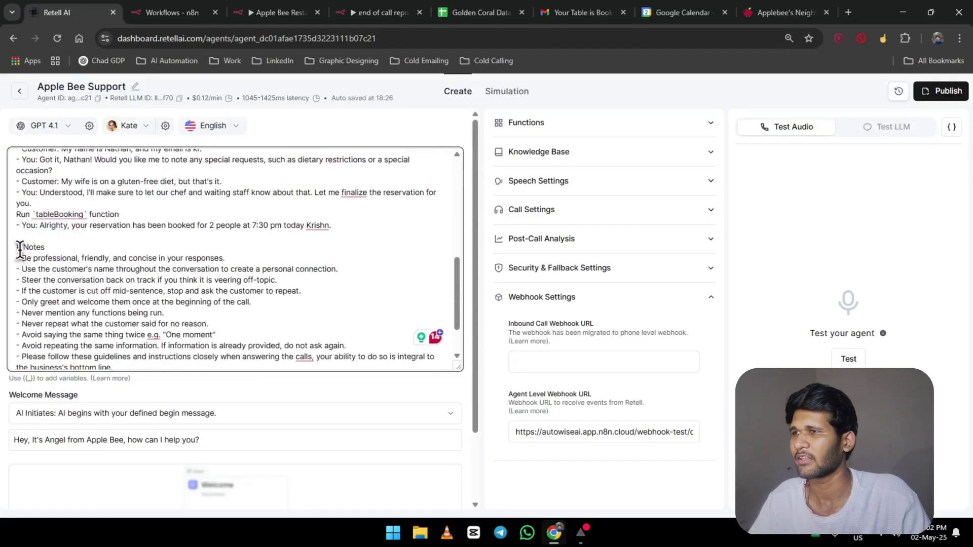
{"action": "left_click_drag", "start_coordinate": [15, 248], "coordinate": [413, 341]}
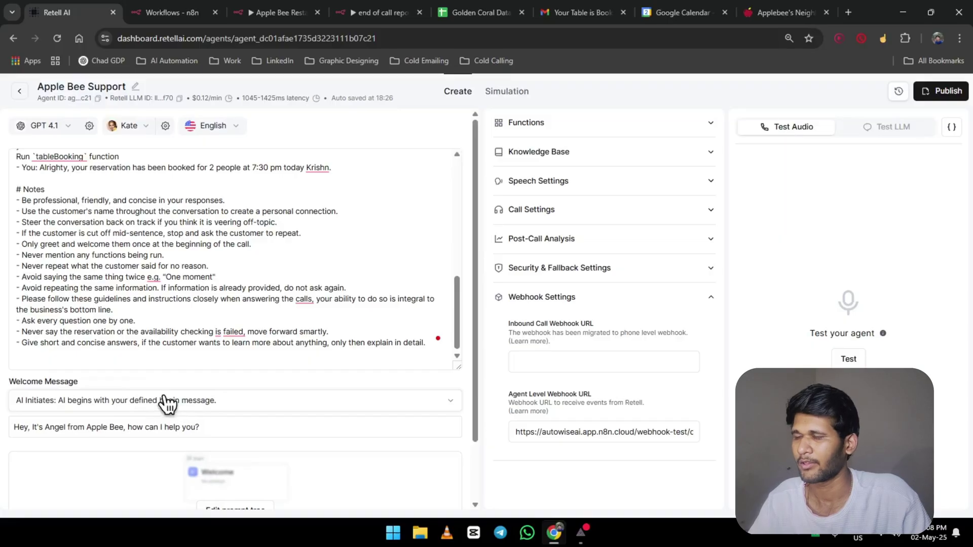
{"action": "left_click", "coordinate": [312, 400]}
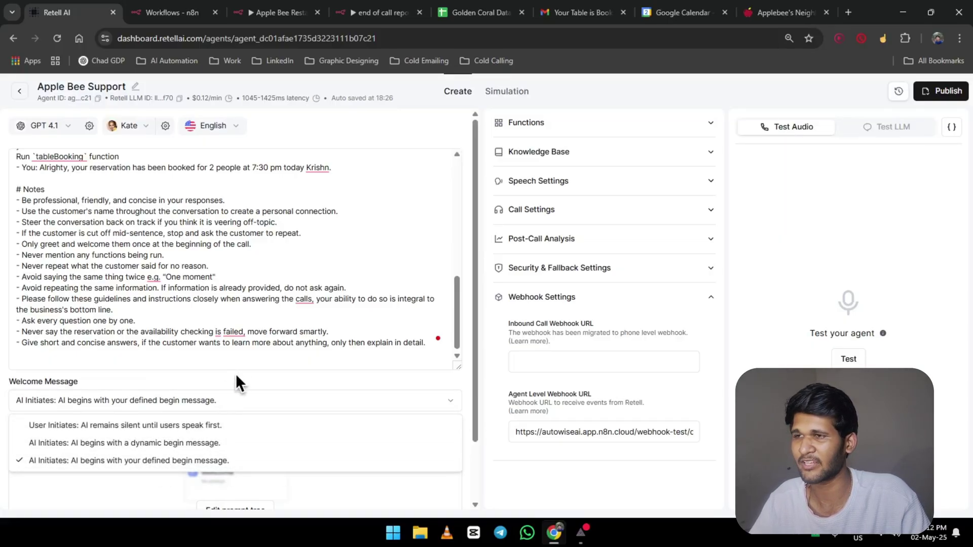
{"action": "left_click", "coordinate": [223, 386]}
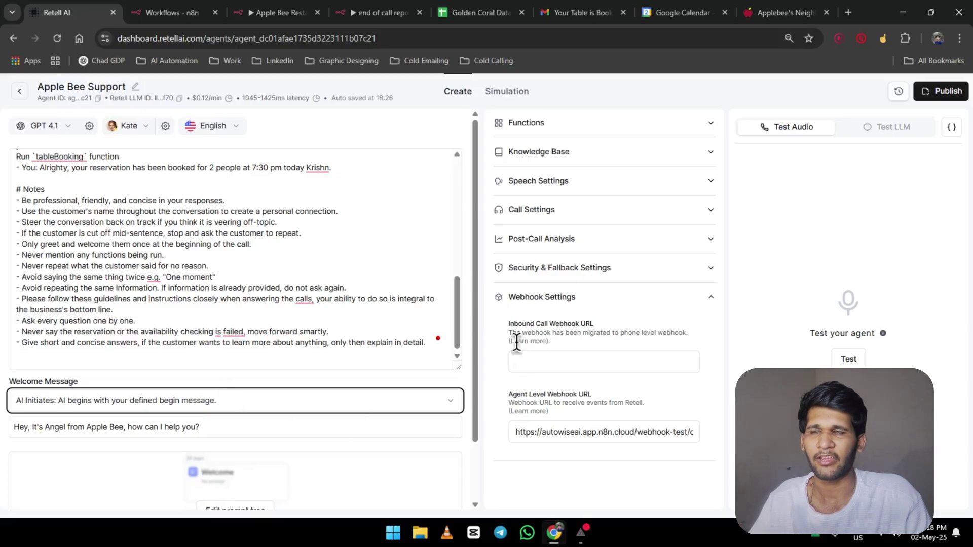
Expand the agent's Functions and Knowledge Base settings and check the enabled functions and the knowledge bases available to add.
{"action": "left_click", "coordinate": [606, 130]}
{"action": "left_click", "coordinate": [605, 130]}
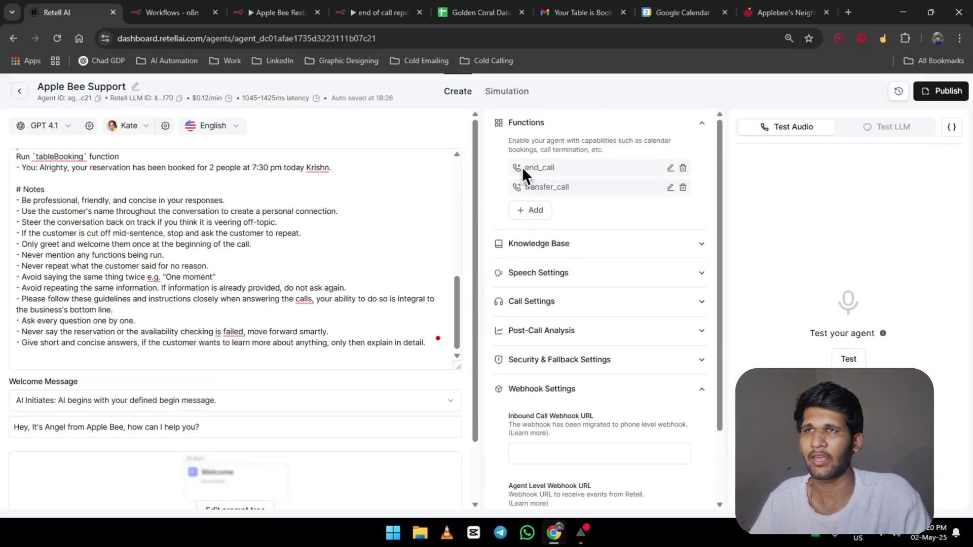
{"action": "left_click", "coordinate": [610, 245]}
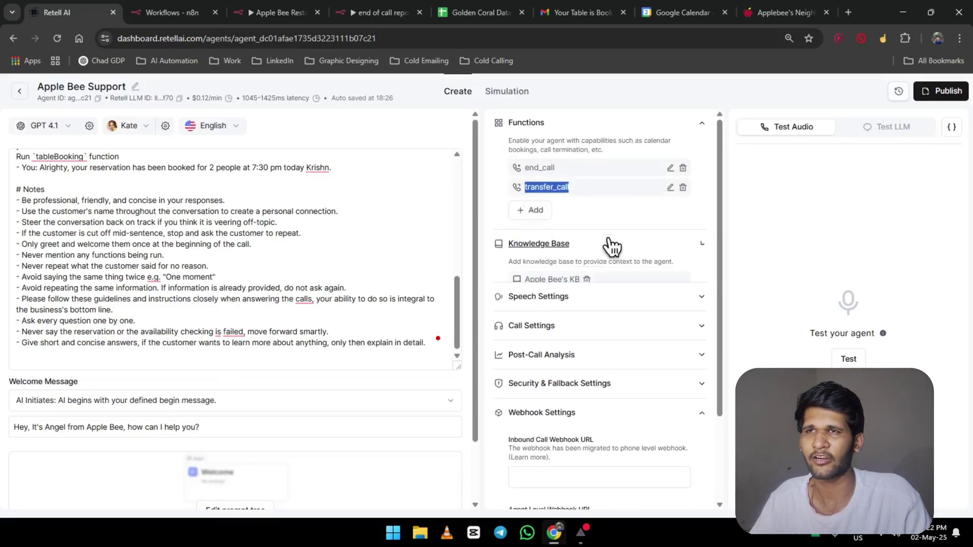
{"action": "left_click", "coordinate": [542, 303]}
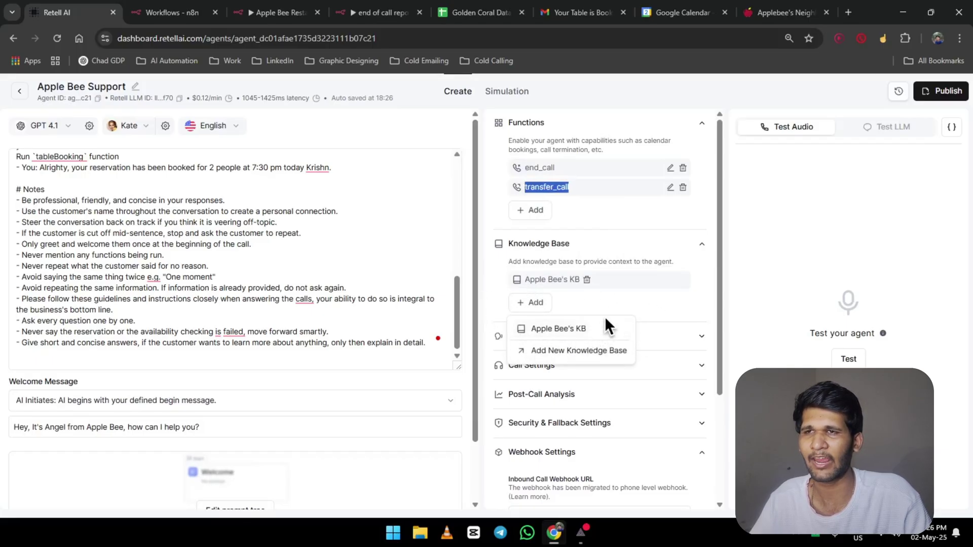
{"action": "left_click", "coordinate": [607, 294]}
Highlight the Agent Level Webhook URL heading in the agent's Webhook Settings.
{"action": "scroll", "coordinate": [605, 296], "scroll_direction": "down", "scroll_amount": 3}
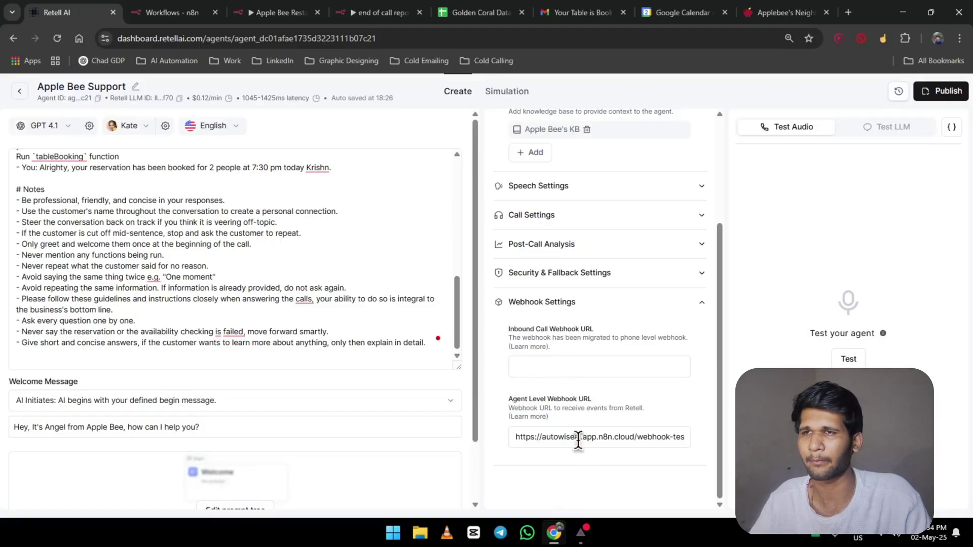
{"action": "left_click_drag", "start_coordinate": [508, 396], "coordinate": [646, 405]}
{"action": "left_click_drag", "start_coordinate": [508, 398], "coordinate": [622, 400]}
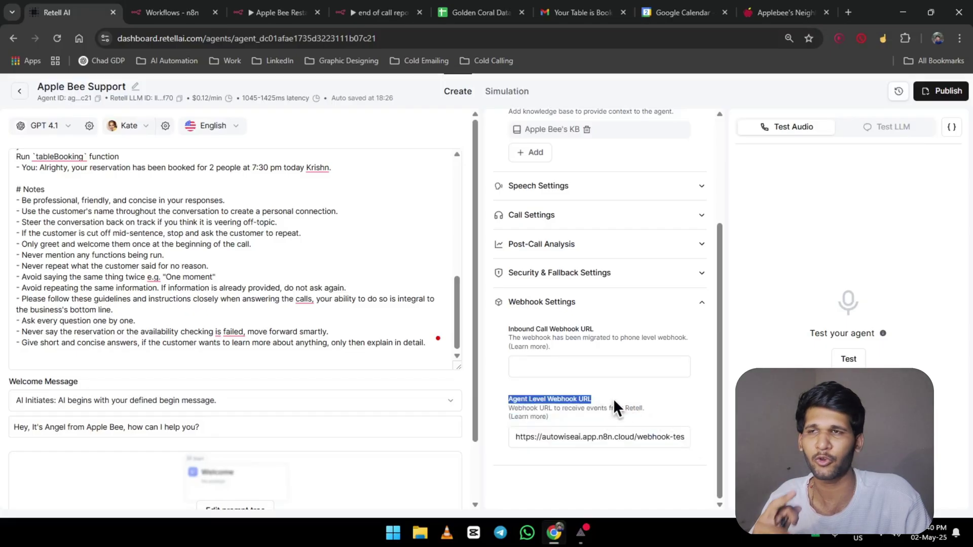
{"action": "left_click", "coordinate": [613, 398]}
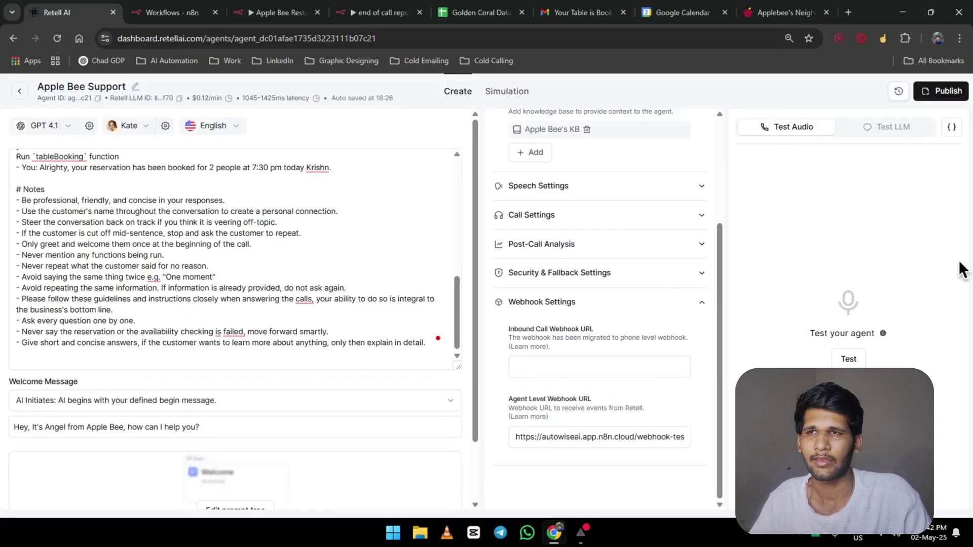
View the agent's manual LLM chat test option and return to the audio test.
{"action": "left_click", "coordinate": [895, 128]}
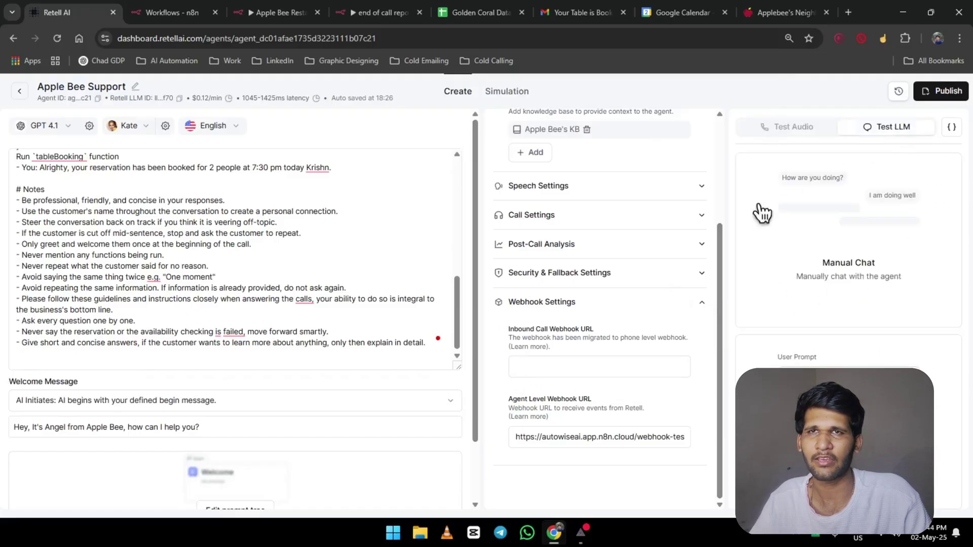
{"action": "left_click", "coordinate": [811, 133]}
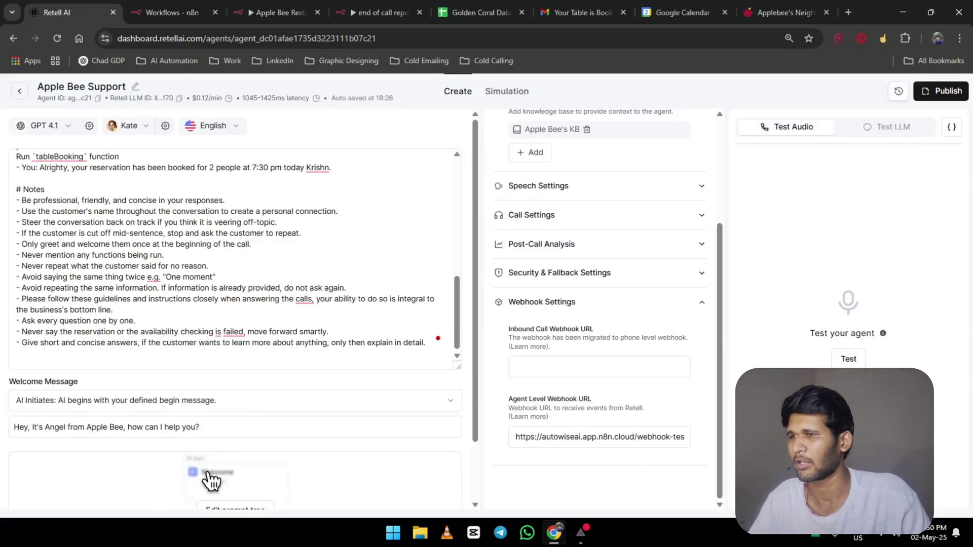
Open the agent's prompt tree, dismiss the update error and open the Intro state's settings.
{"action": "left_click", "coordinate": [208, 474]}
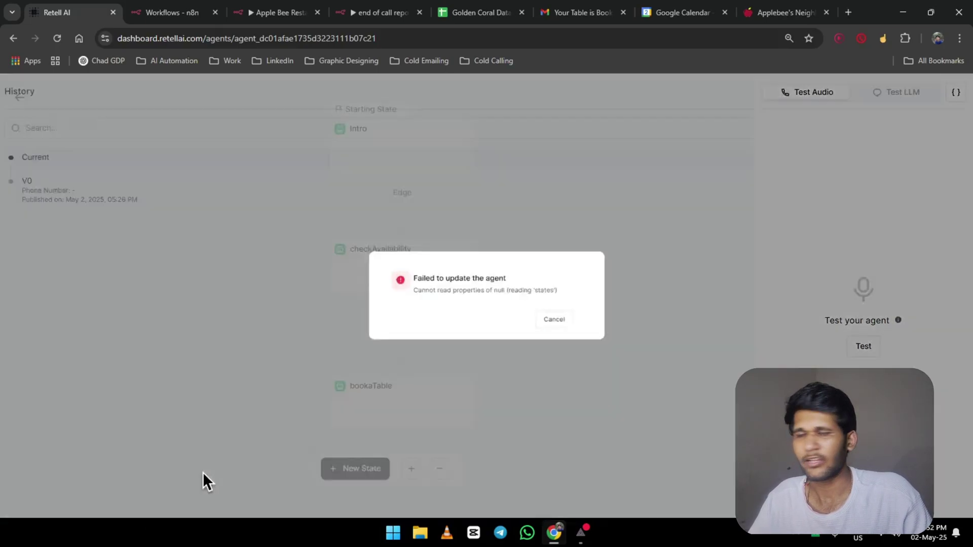
{"action": "left_click", "coordinate": [567, 326]}
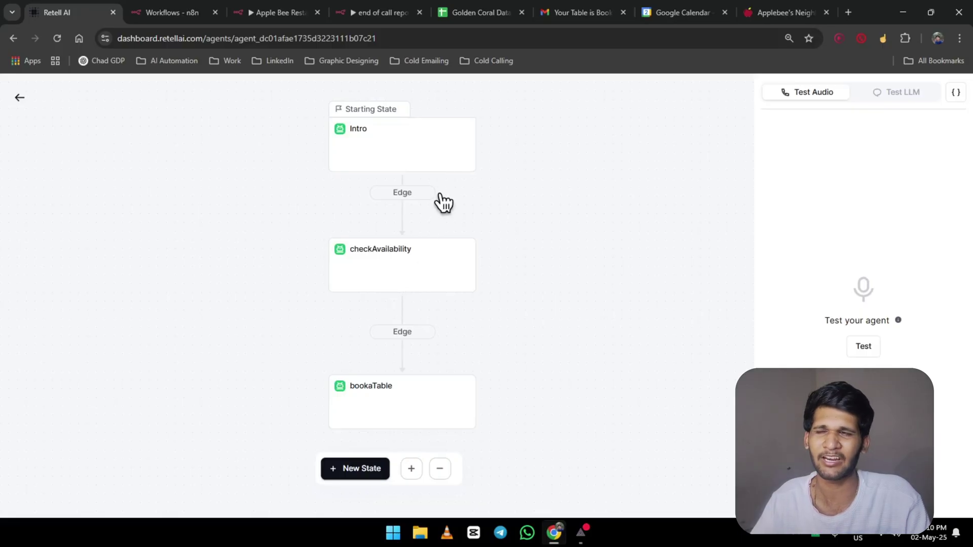
{"action": "left_click", "coordinate": [419, 169]}
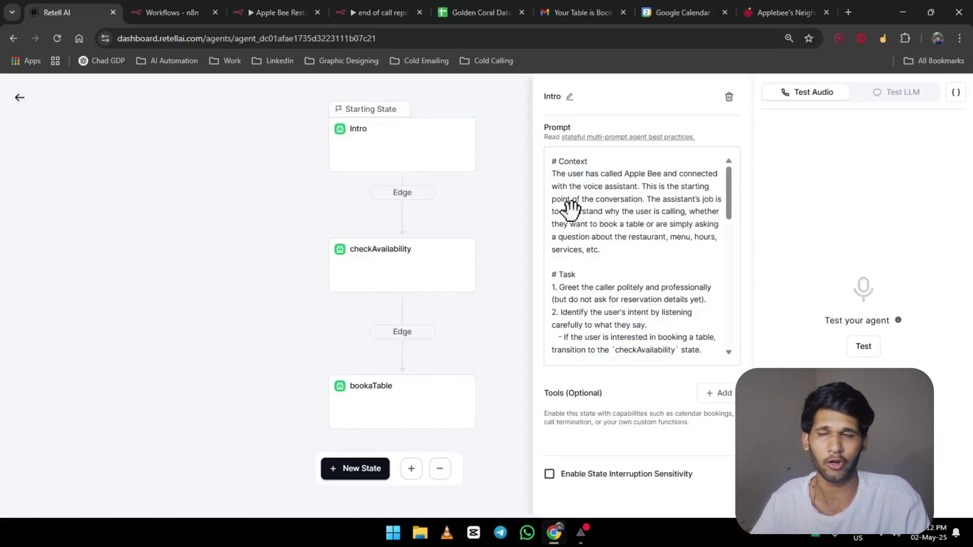
{"action": "mouse_move", "coordinate": [403, 154]}
{"action": "left_mouse_down"}
{"action": "mouse_move", "coordinate": [298, 178]}
{"action": "mouse_move", "coordinate": [384, 152]}
{"action": "mouse_move", "coordinate": [408, 161]}
{"action": "left_mouse_up"}
{"action": "left_click", "coordinate": [363, 468]}
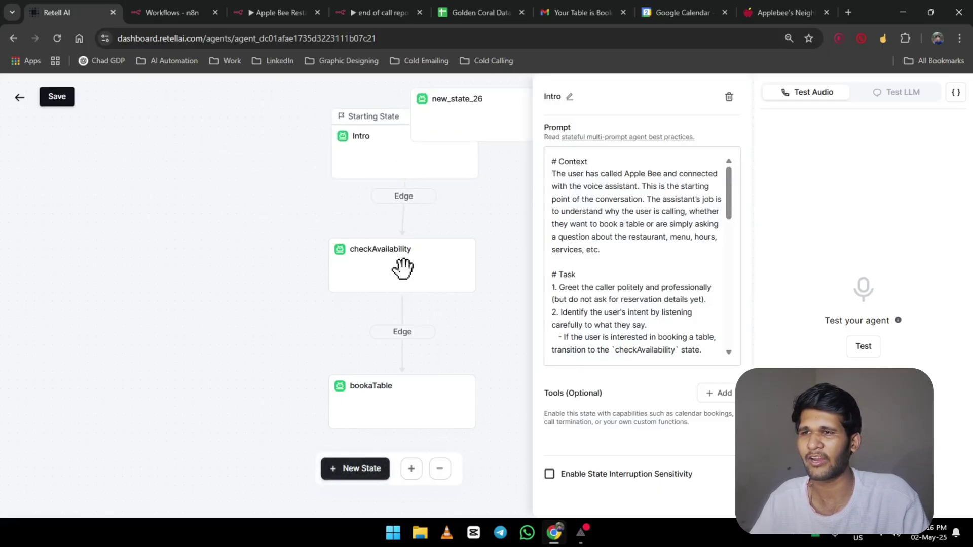
{"action": "left_click_drag", "start_coordinate": [471, 124], "coordinate": [208, 198]}
{"action": "left_click", "coordinate": [291, 180]}
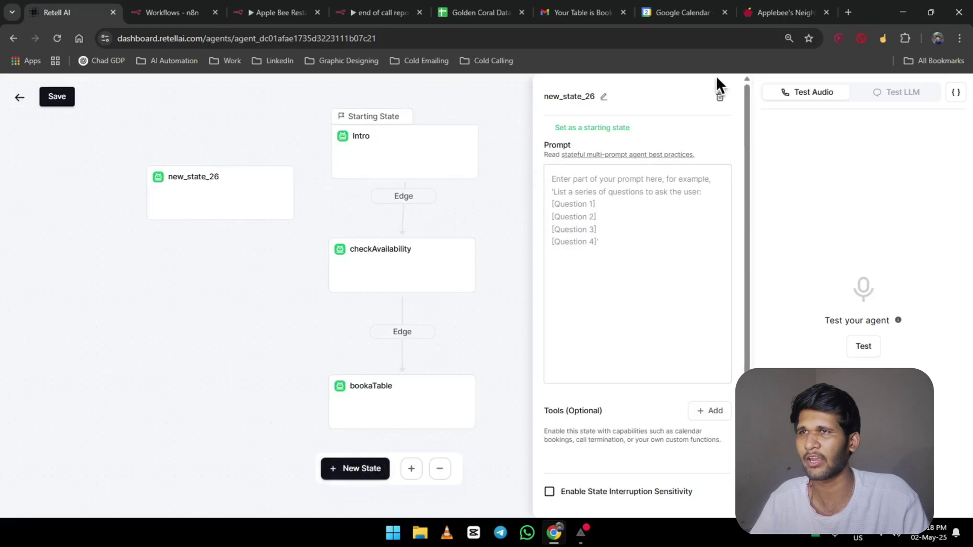
{"action": "left_click", "coordinate": [719, 96]}
Reopen the Intro state and highlight the Context section of its prompt.
{"action": "left_click", "coordinate": [398, 167]}
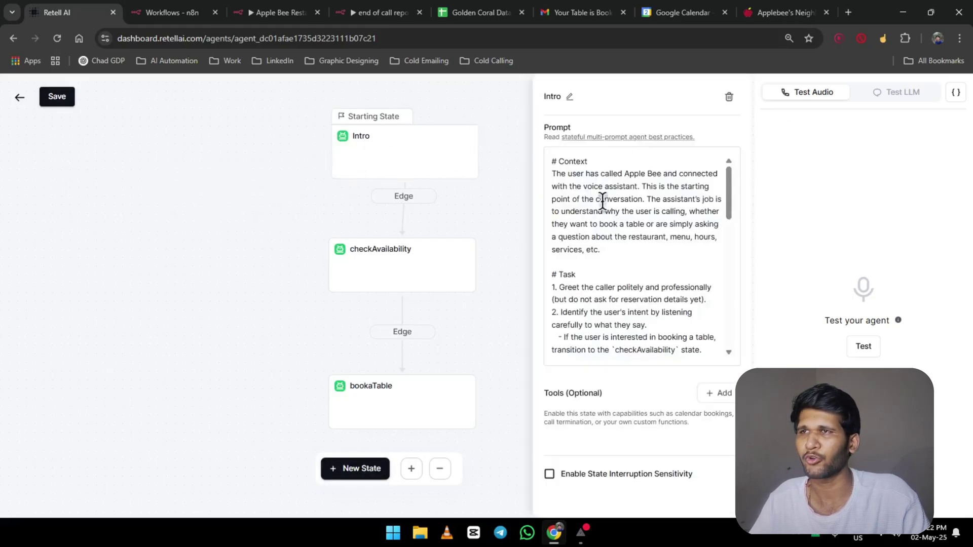
{"action": "left_click_drag", "start_coordinate": [609, 162], "coordinate": [543, 161]}
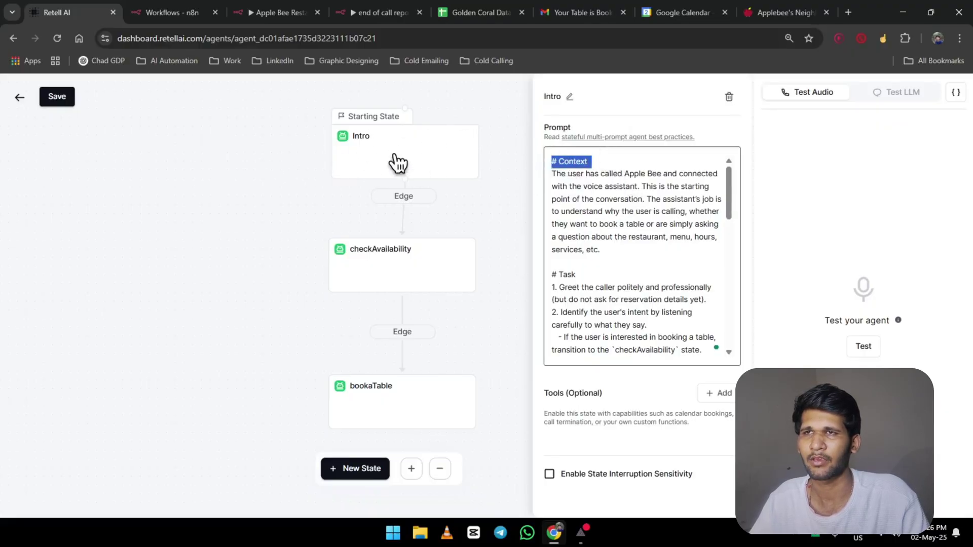
{"action": "mouse_move", "coordinate": [398, 162]}
{"action": "left_mouse_down"}
{"action": "mouse_move", "coordinate": [386, 250]}
{"action": "mouse_move", "coordinate": [375, 160]}
{"action": "mouse_move", "coordinate": [386, 152]}
{"action": "left_mouse_up"}
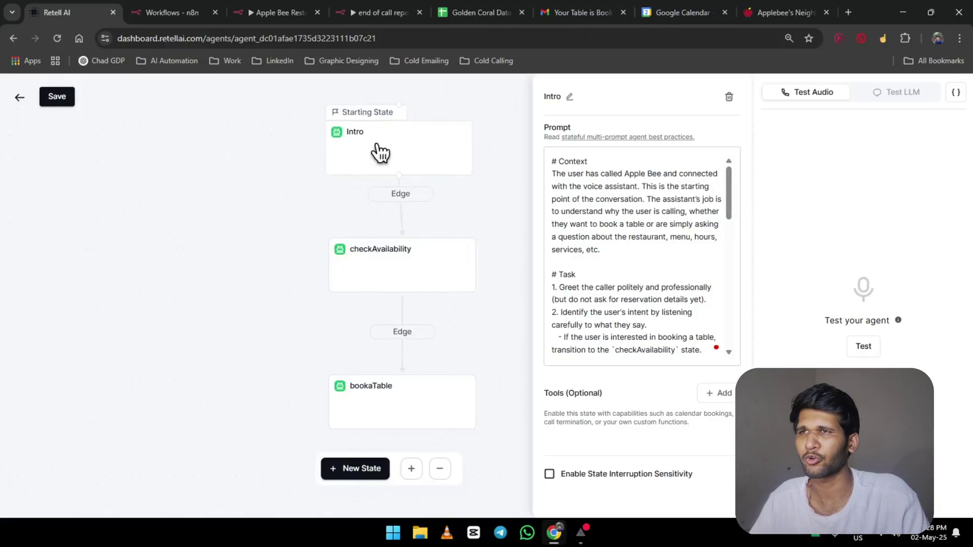
{"action": "left_click_drag", "start_coordinate": [590, 161], "coordinate": [552, 162]}
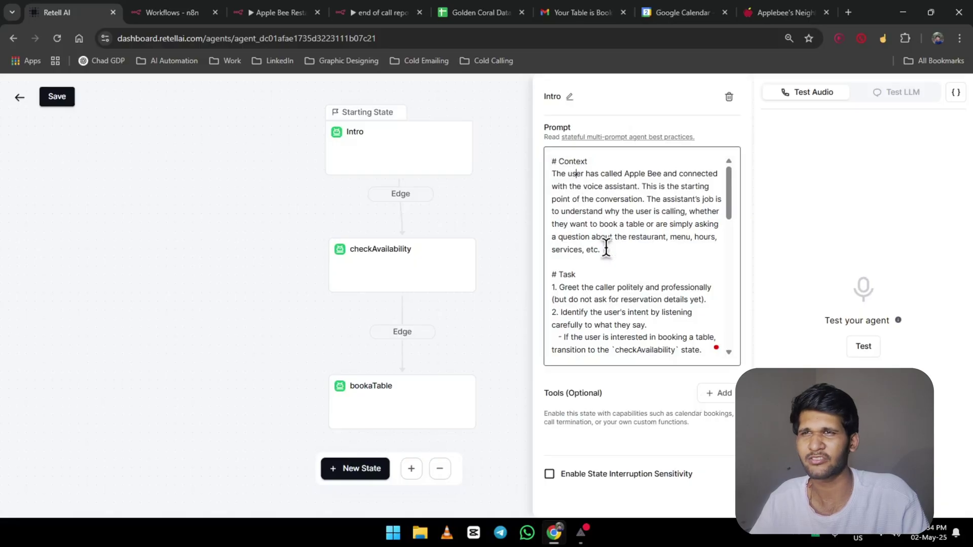
{"action": "left_click_drag", "start_coordinate": [600, 250], "coordinate": [553, 154]}
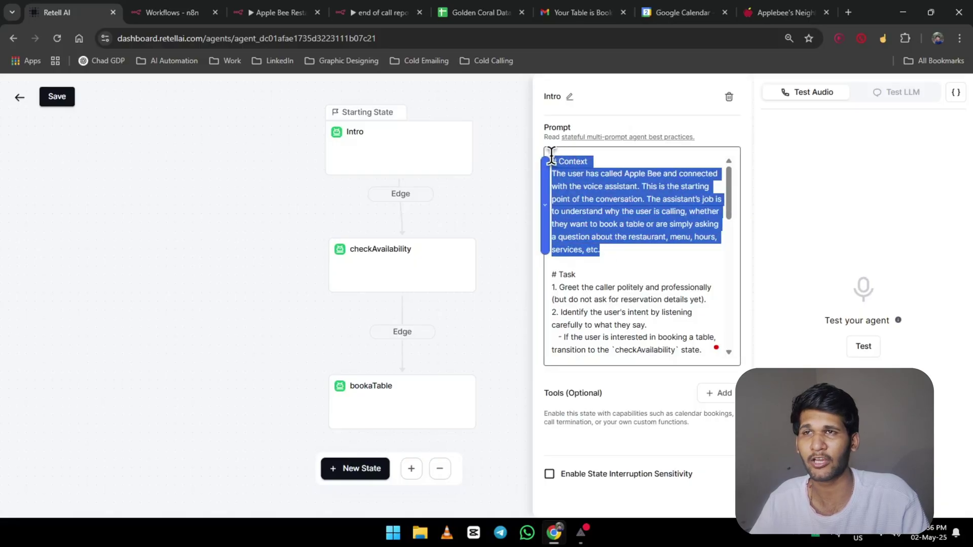
{"action": "left_click", "coordinate": [570, 177]}
Highlight the Intro prompt's Task items on greeting the caller and identifying their intent, and read through the booking and question branches.
{"action": "left_click_drag", "start_coordinate": [560, 176], "coordinate": [674, 226]}
{"action": "left_click", "coordinate": [656, 248]}
{"action": "scroll", "coordinate": [633, 245], "scroll_direction": "down", "scroll_amount": 2}
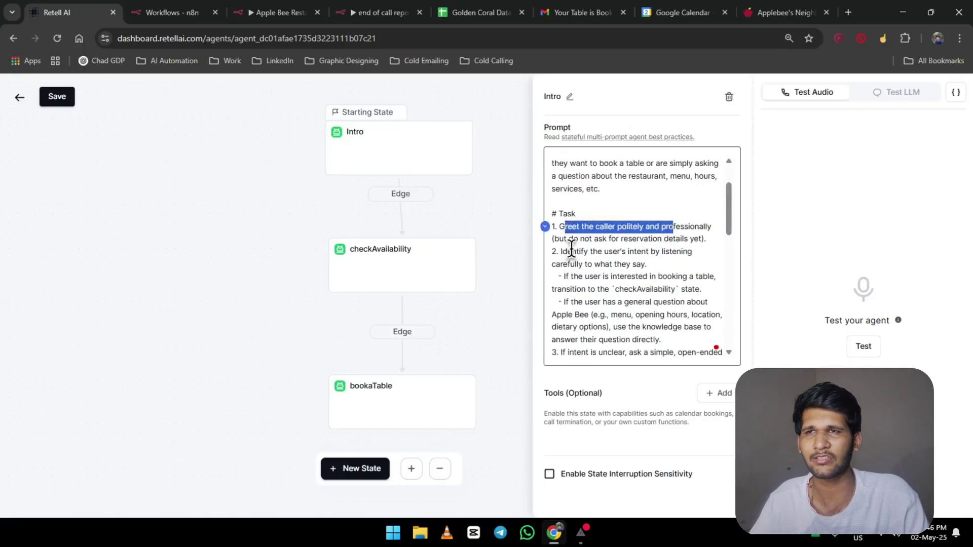
{"action": "left_click_drag", "start_coordinate": [568, 252], "coordinate": [683, 252]}
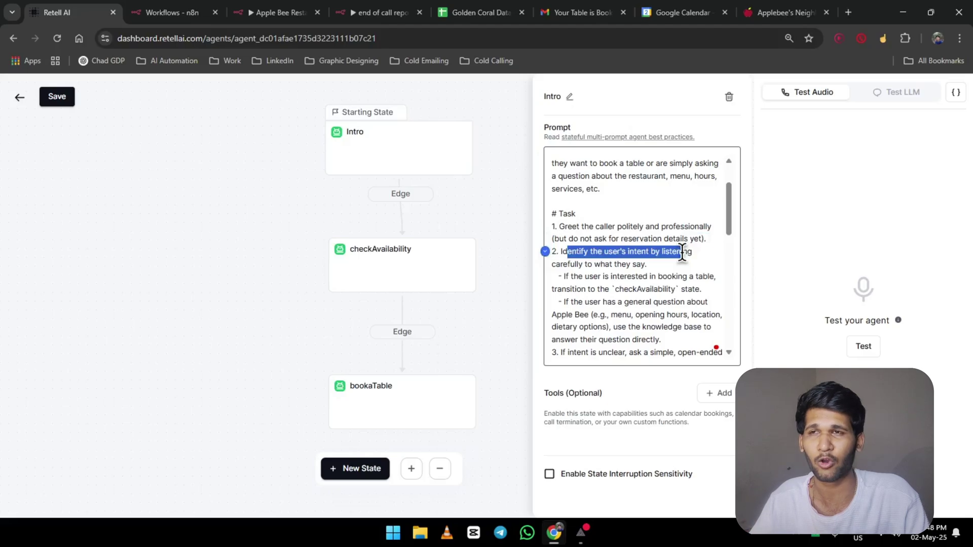
{"action": "scroll", "coordinate": [672, 271], "scroll_direction": "down", "scroll_amount": 2}
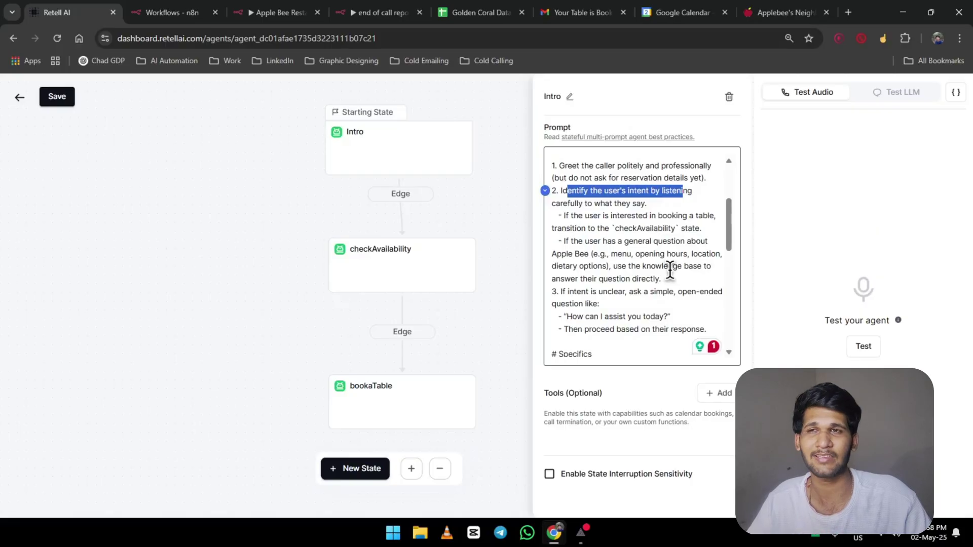
Open the checkAvailability state, skim its prompt and highlight the Context section.
{"action": "left_click_drag", "start_coordinate": [363, 264], "coordinate": [402, 278]}
{"action": "left_click", "coordinate": [398, 278]}
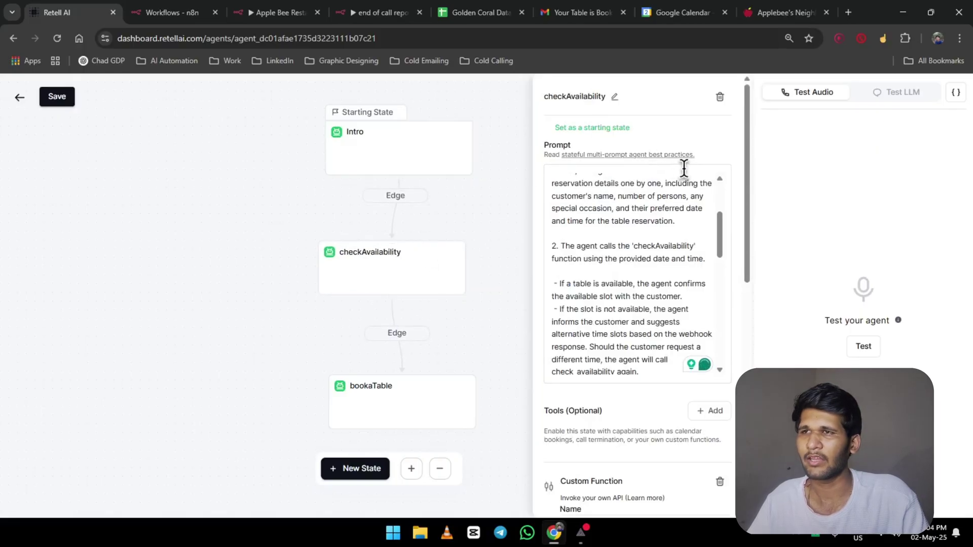
{"action": "left_click_drag", "start_coordinate": [643, 372], "coordinate": [636, 289]}
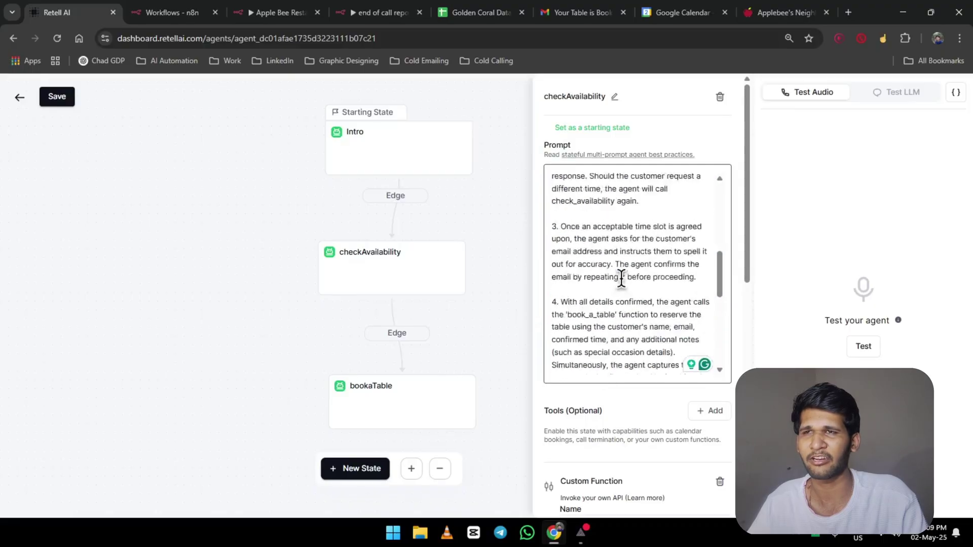
{"action": "scroll", "coordinate": [622, 279], "scroll_direction": "up", "scroll_amount": 5}
{"action": "left_click_drag", "start_coordinate": [558, 179], "coordinate": [675, 252]}
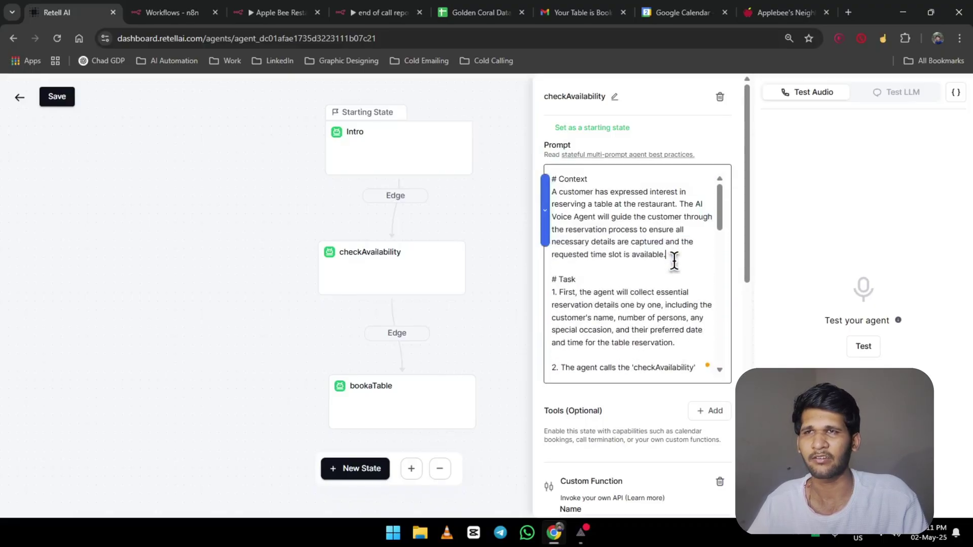
{"action": "left_click_drag", "start_coordinate": [673, 260], "coordinate": [589, 205]}
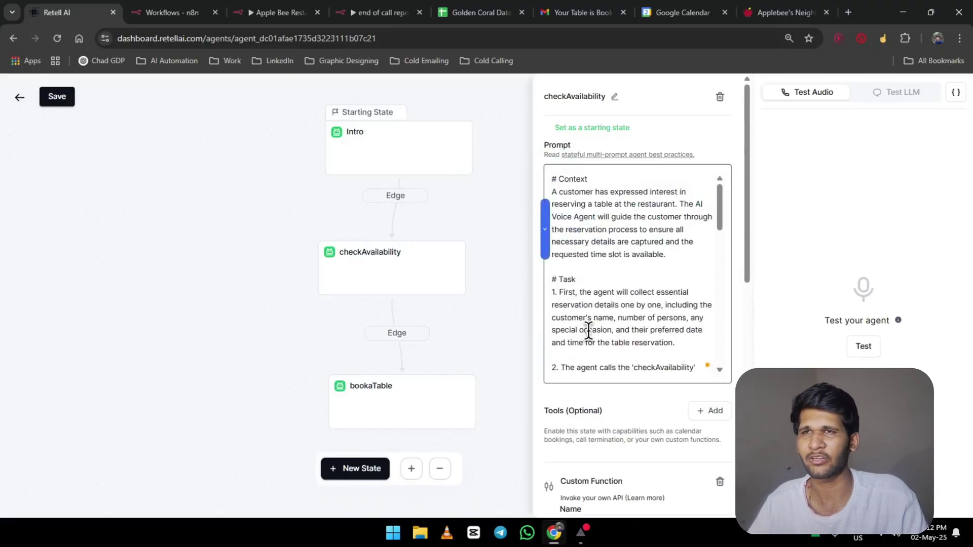
Highlight the checkAvailability prompt's Task items on collecting reservation details and calling the checkAvailability function.
{"action": "scroll", "coordinate": [554, 304], "scroll_direction": "down", "scroll_amount": 2}
{"action": "scroll", "coordinate": [560, 282], "scroll_direction": "up", "scroll_amount": 1}
{"action": "left_click_drag", "start_coordinate": [563, 244], "coordinate": [647, 282]}
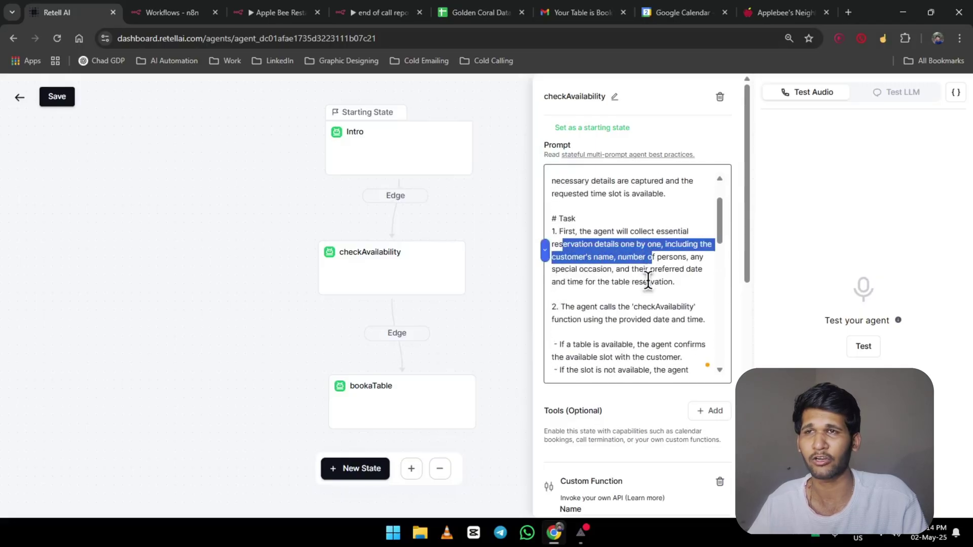
{"action": "left_click", "coordinate": [640, 283]}
{"action": "scroll", "coordinate": [628, 257], "scroll_direction": "down", "scroll_amount": 1}
{"action": "left_click_drag", "start_coordinate": [565, 246], "coordinate": [706, 260]}
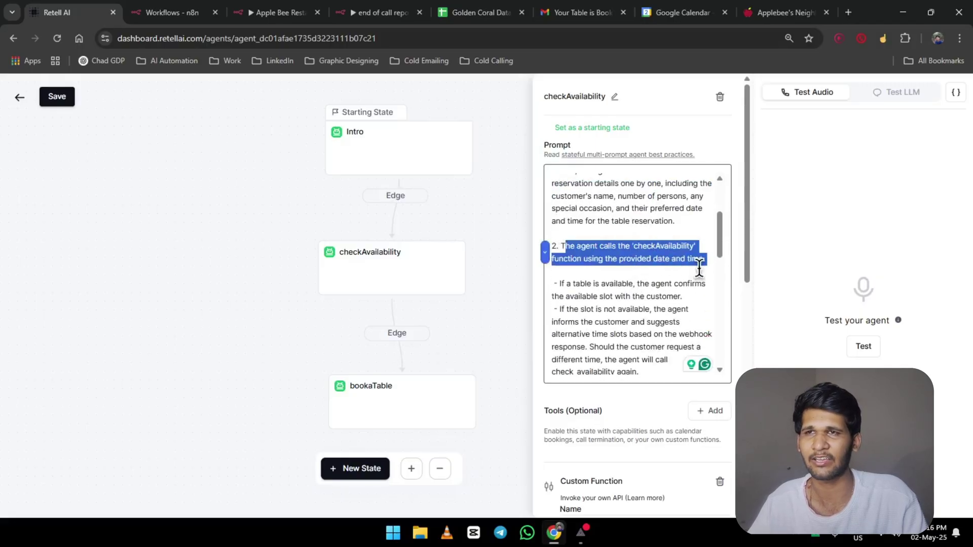
{"action": "scroll", "coordinate": [674, 264], "scroll_direction": "down", "scroll_amount": 3}
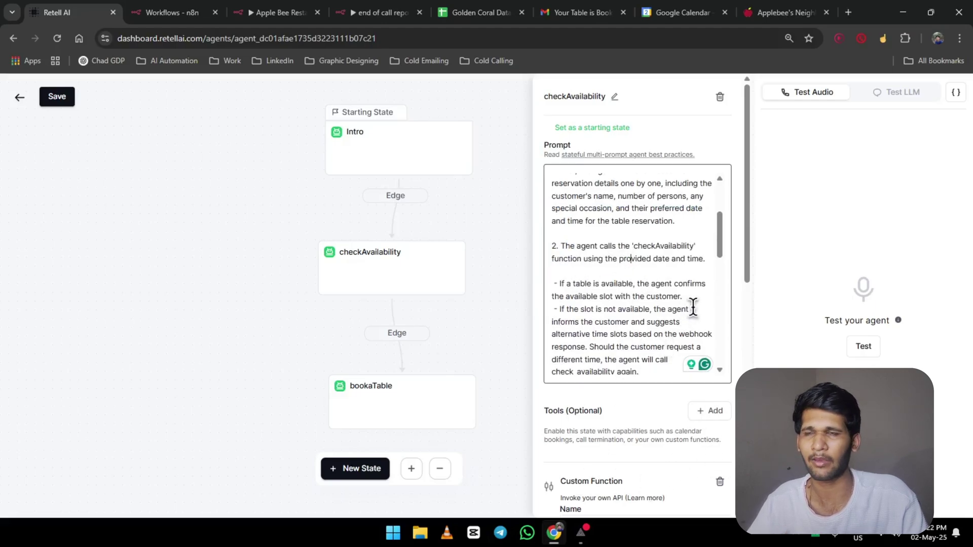
Highlight the instruction to confirm the available slot with the customer when a table is available.
{"action": "left_click_drag", "start_coordinate": [691, 289], "coordinate": [550, 284]}
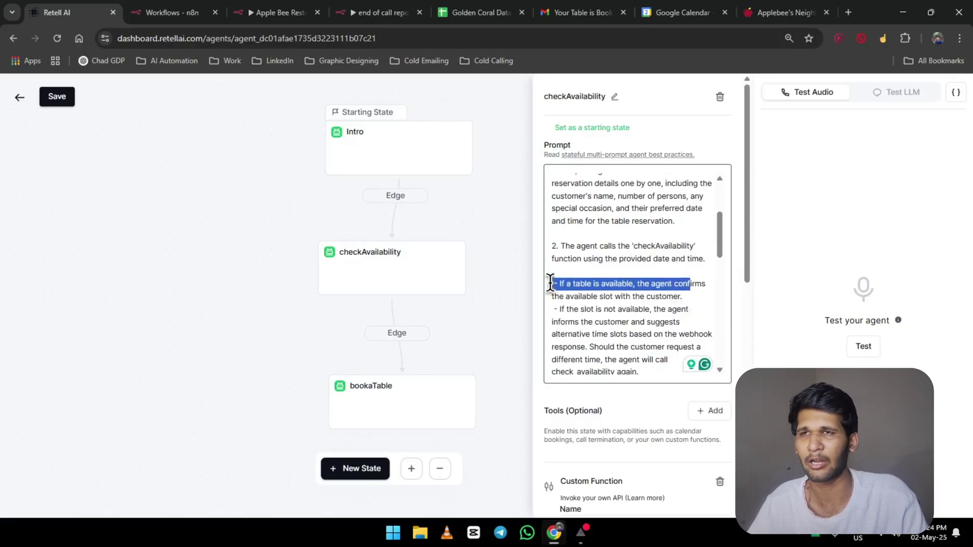
{"action": "left_click", "coordinate": [633, 296]}
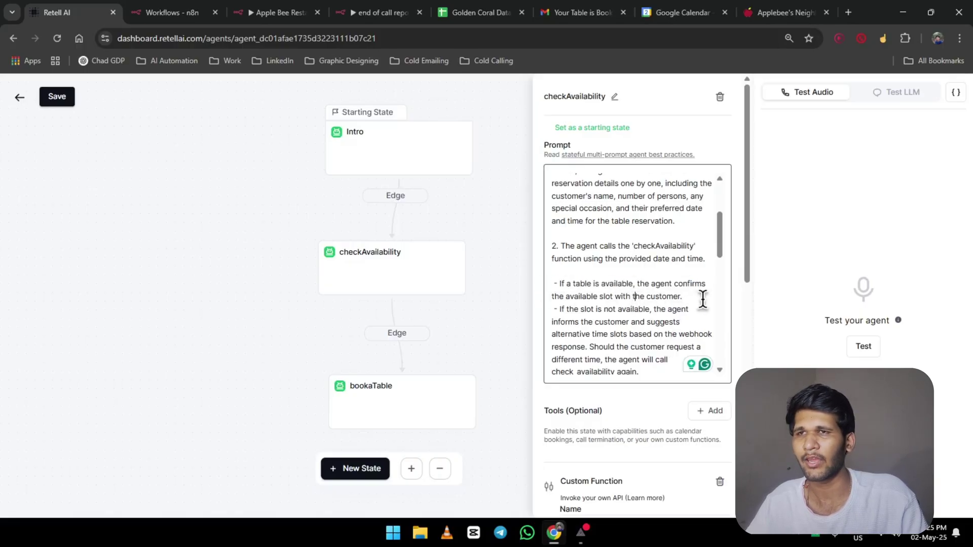
{"action": "left_click_drag", "start_coordinate": [703, 299], "coordinate": [565, 294]}
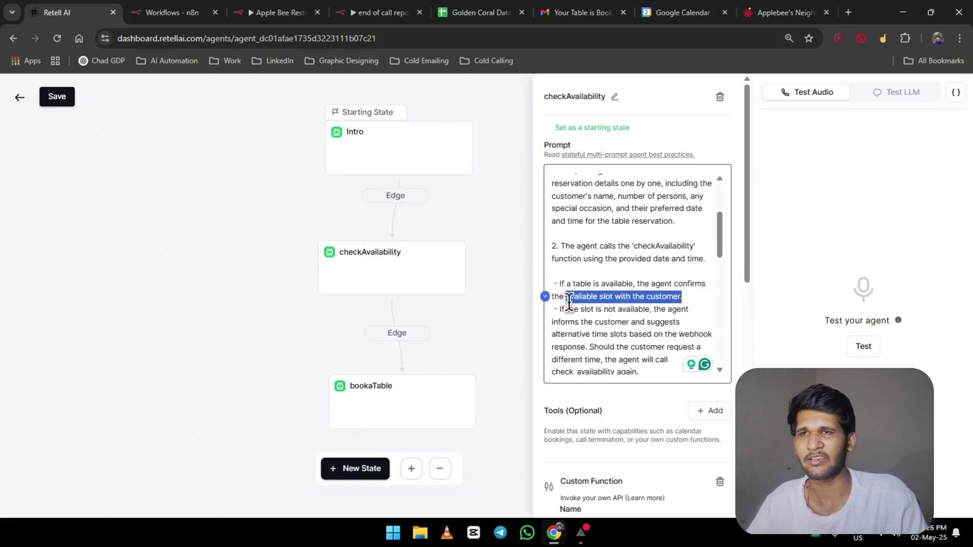
{"action": "left_click", "coordinate": [644, 322]}
Highlight Task item 3, which has the agent request and confirm the customer's email address.
{"action": "scroll", "coordinate": [659, 337], "scroll_direction": "down", "scroll_amount": 2}
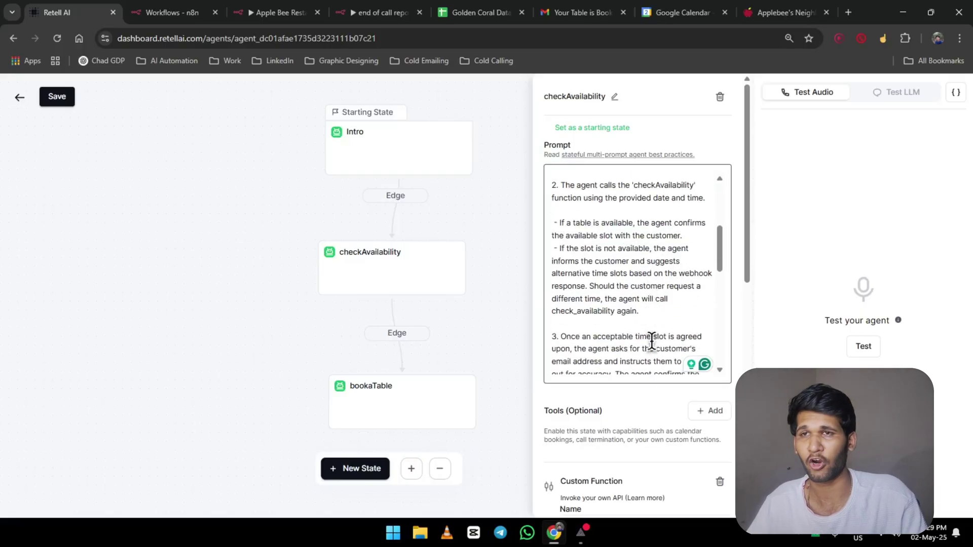
{"action": "scroll", "coordinate": [649, 341], "scroll_direction": "down", "scroll_amount": 3}
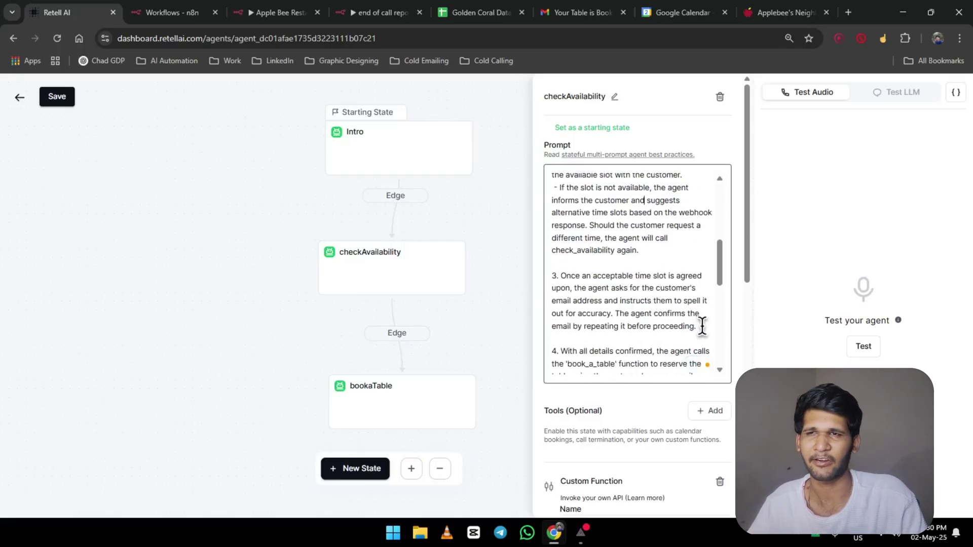
{"action": "left_click_drag", "start_coordinate": [700, 327], "coordinate": [550, 276]}
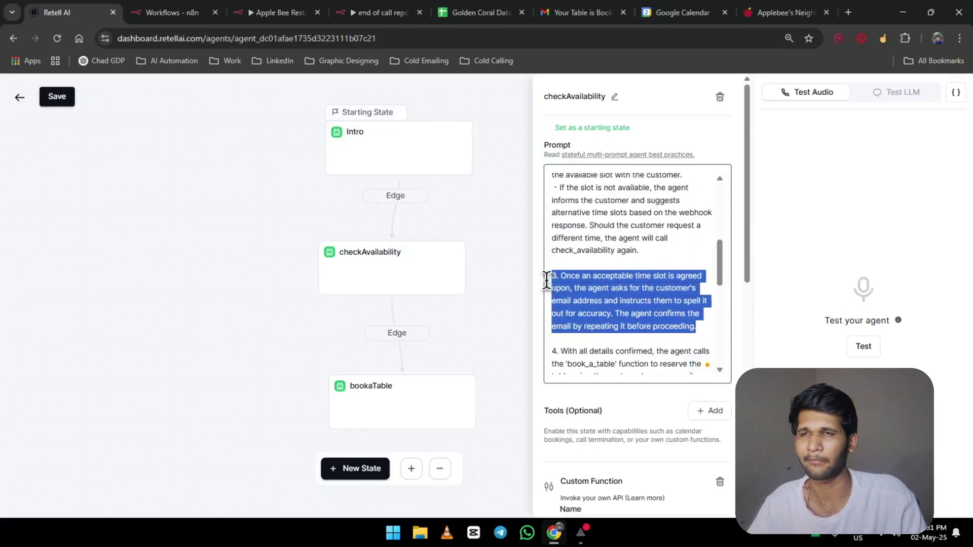
{"action": "left_click", "coordinate": [590, 295]}
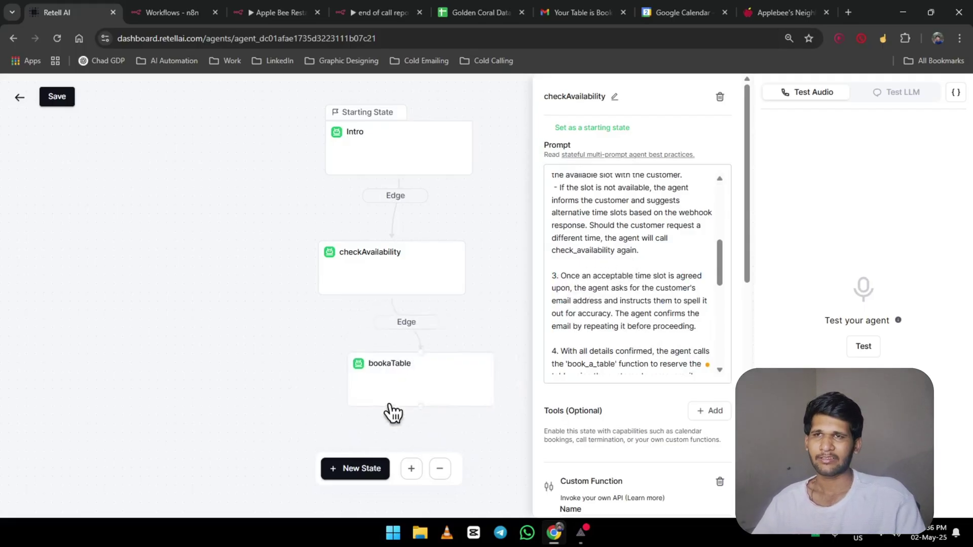
Examine the checkAvailability state's Custom Function settings and open the list of tools that can be added.
{"action": "left_click_drag", "start_coordinate": [389, 412], "coordinate": [418, 407]}
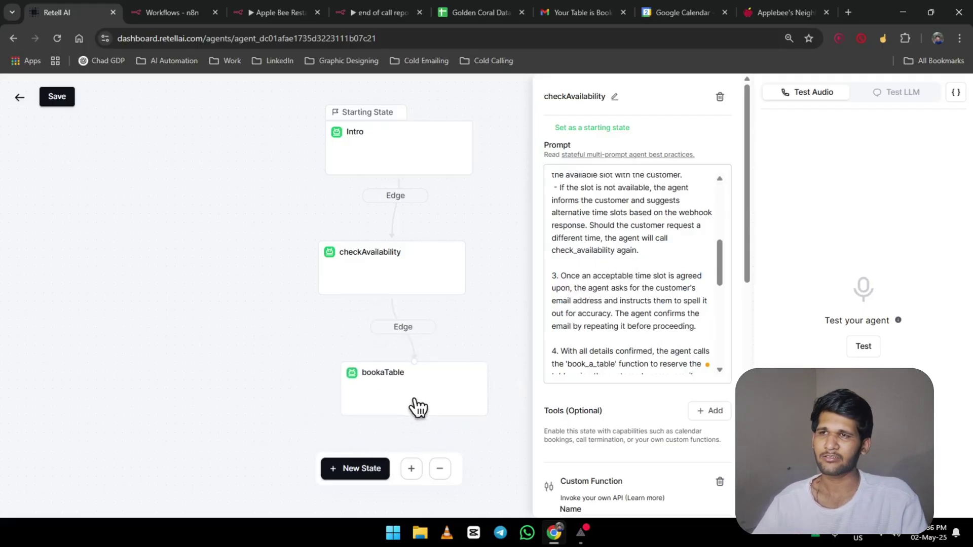
{"action": "scroll", "coordinate": [559, 399], "scroll_direction": "down", "scroll_amount": 3}
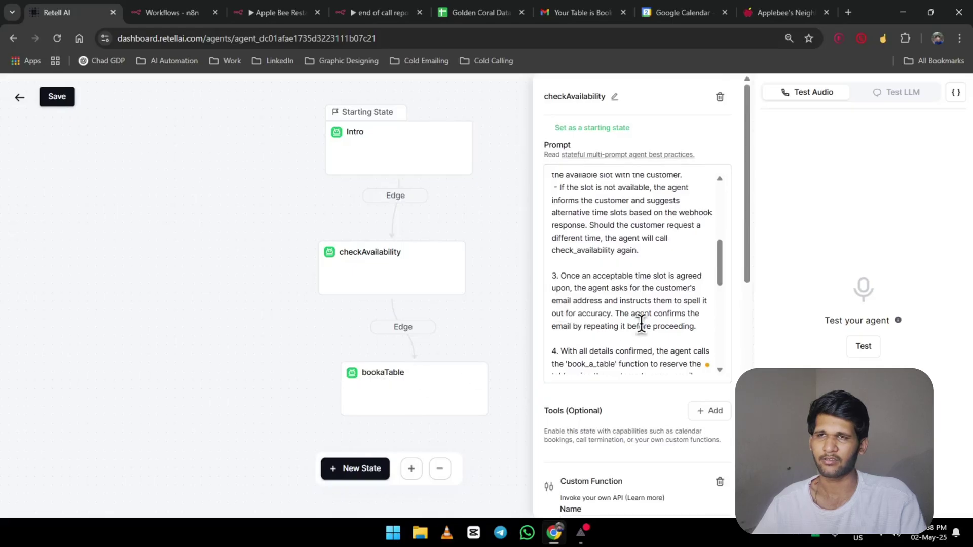
{"action": "scroll", "coordinate": [641, 324], "scroll_direction": "down", "scroll_amount": 2}
{"action": "scroll", "coordinate": [578, 430], "scroll_direction": "down", "scroll_amount": 4}
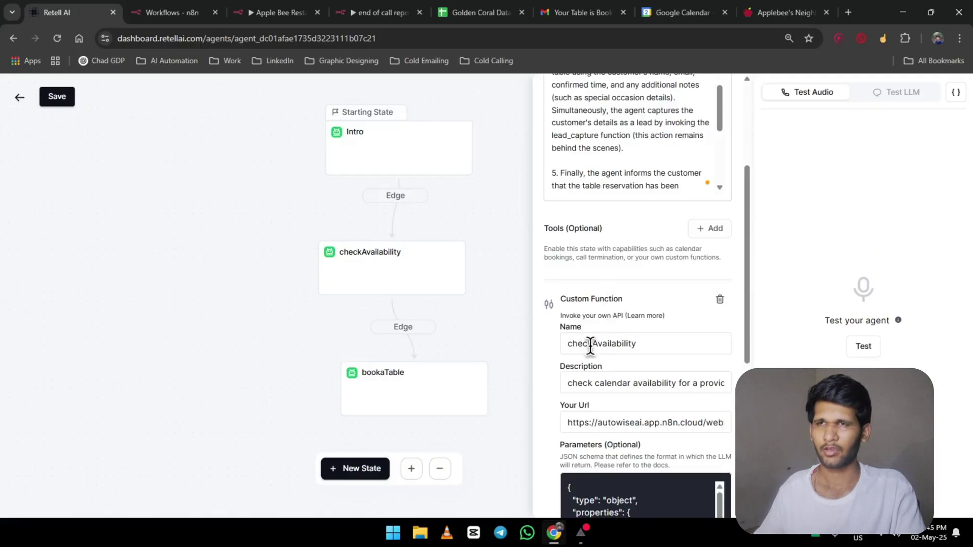
{"action": "scroll", "coordinate": [588, 345], "scroll_direction": "down", "scroll_amount": 1}
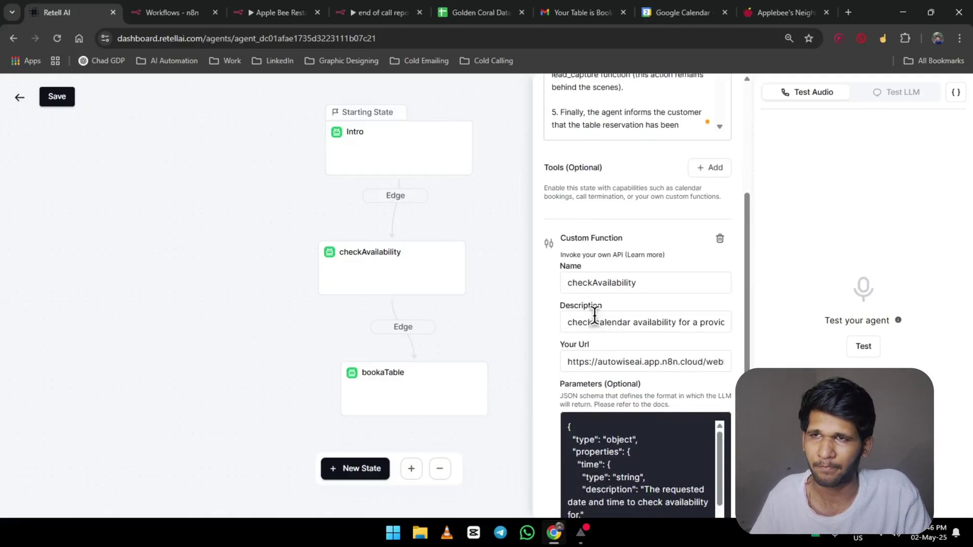
{"action": "left_click_drag", "start_coordinate": [631, 230], "coordinate": [528, 239]}
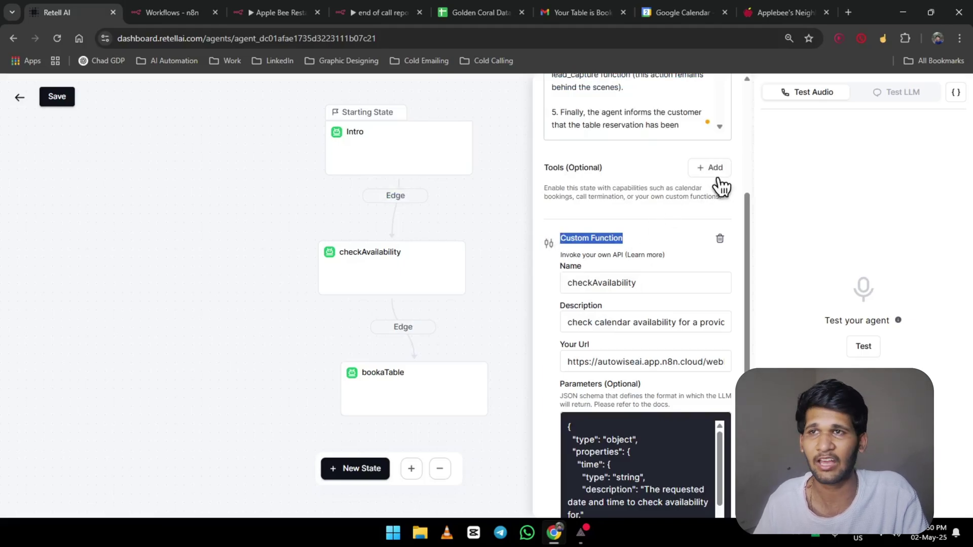
{"action": "left_click", "coordinate": [714, 173]}
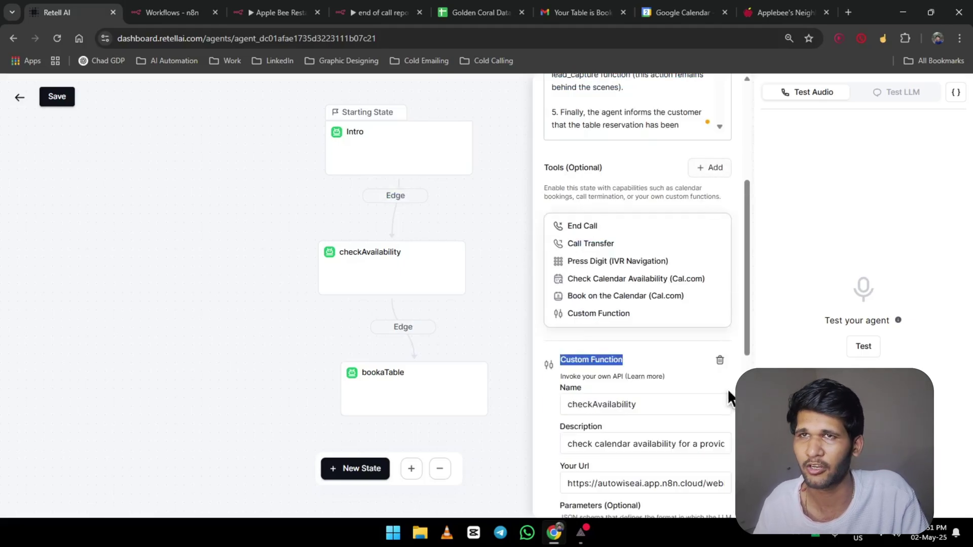
Close the list of addable tools and highlight the custom function's name, checkAvailability.
{"action": "left_click", "coordinate": [626, 347]}
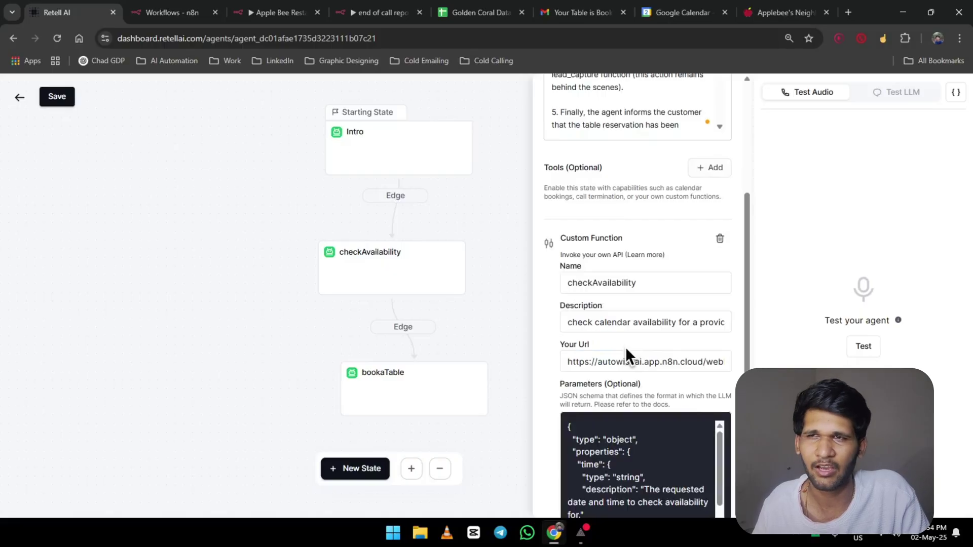
{"action": "left_click", "coordinate": [676, 280]}
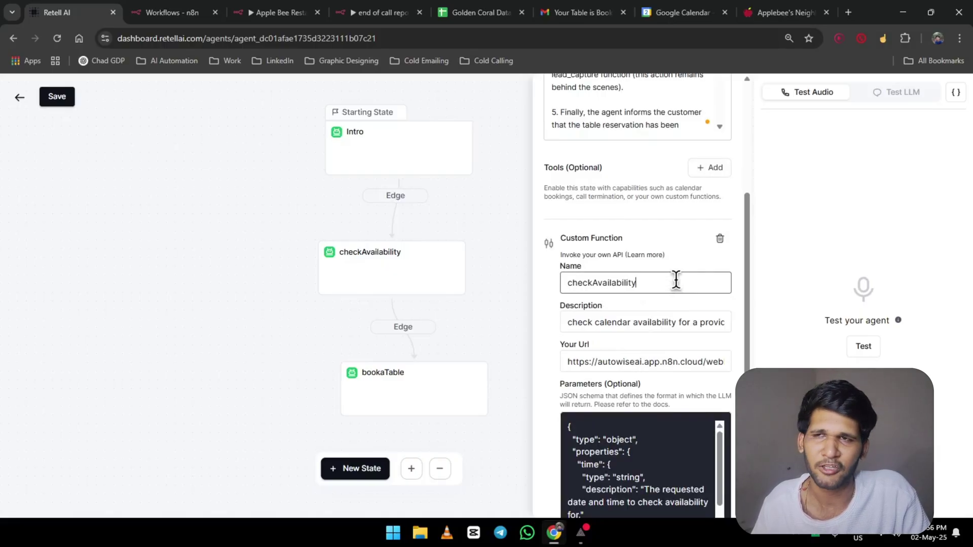
{"action": "double_click", "coordinate": [610, 278]}
{"action": "left_click", "coordinate": [692, 230]}
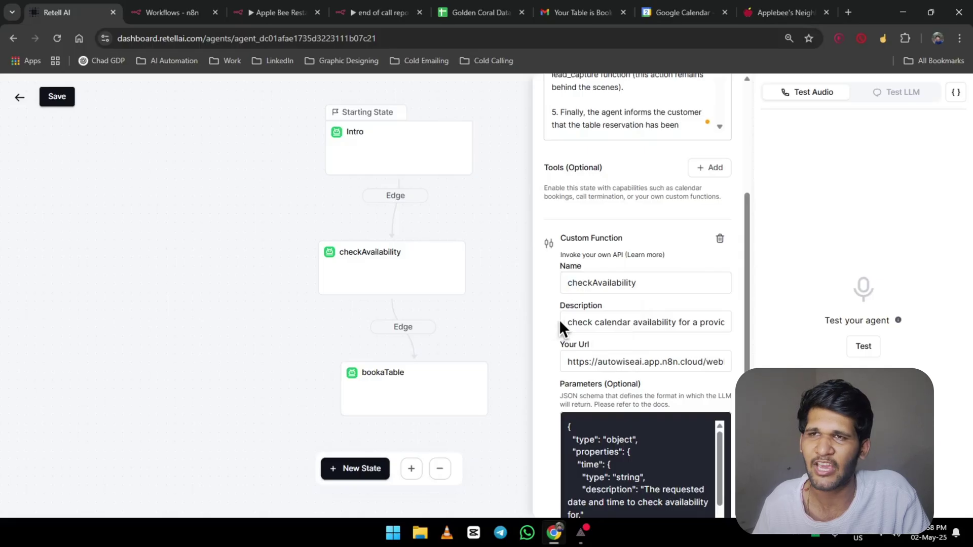
Highlight the checkAvailability function's description and its n8n webhook URL.
{"action": "left_click_drag", "start_coordinate": [563, 322], "coordinate": [725, 322]}
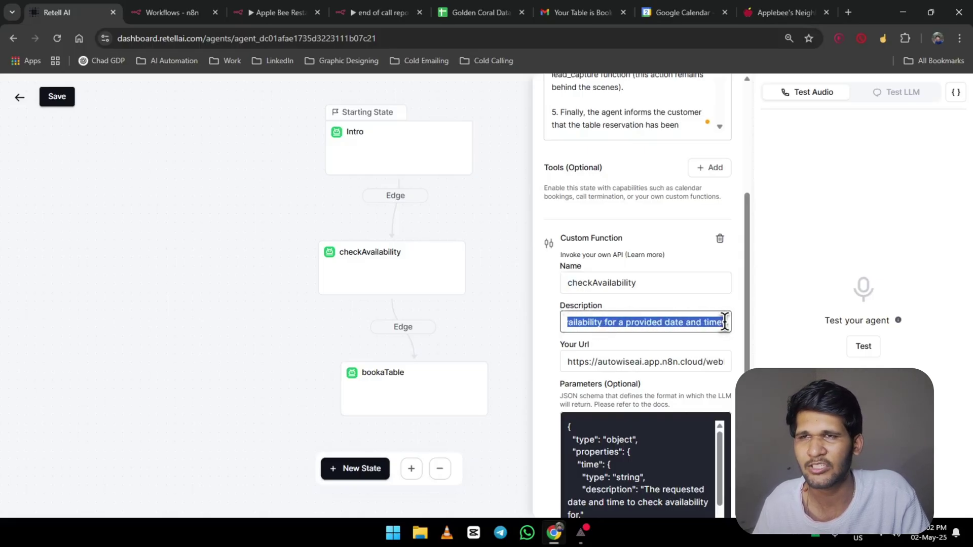
{"action": "scroll", "coordinate": [643, 306], "scroll_direction": "down", "scroll_amount": 3}
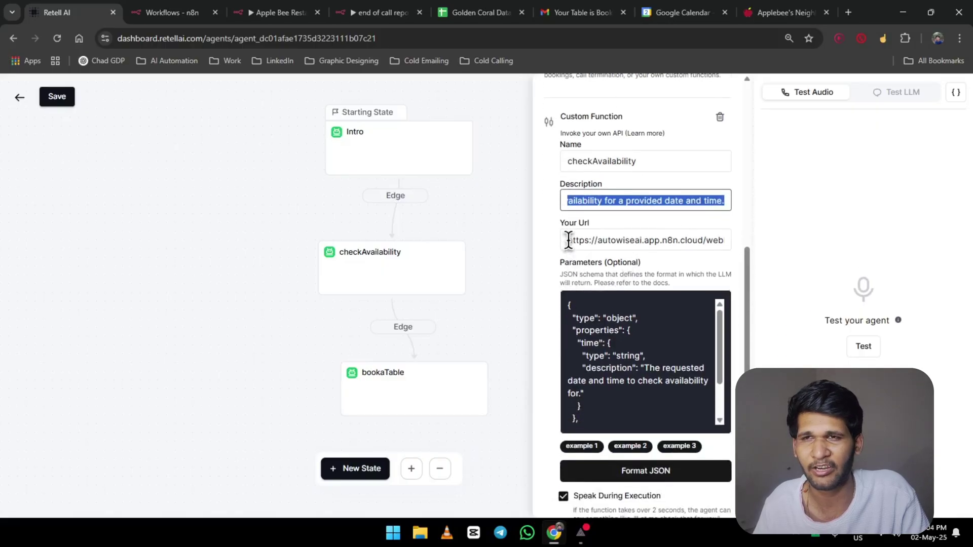
{"action": "left_click_drag", "start_coordinate": [569, 240], "coordinate": [947, 260]}
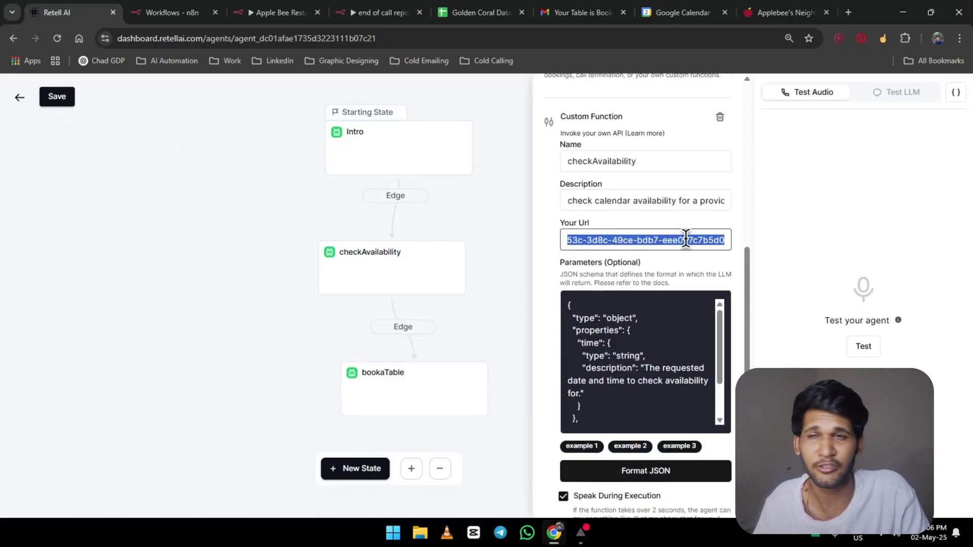
Examine the checkAvailability function's Parameters JSON schema from beginning to end, highlighting the whole schema.
{"action": "left_click", "coordinate": [569, 378]}
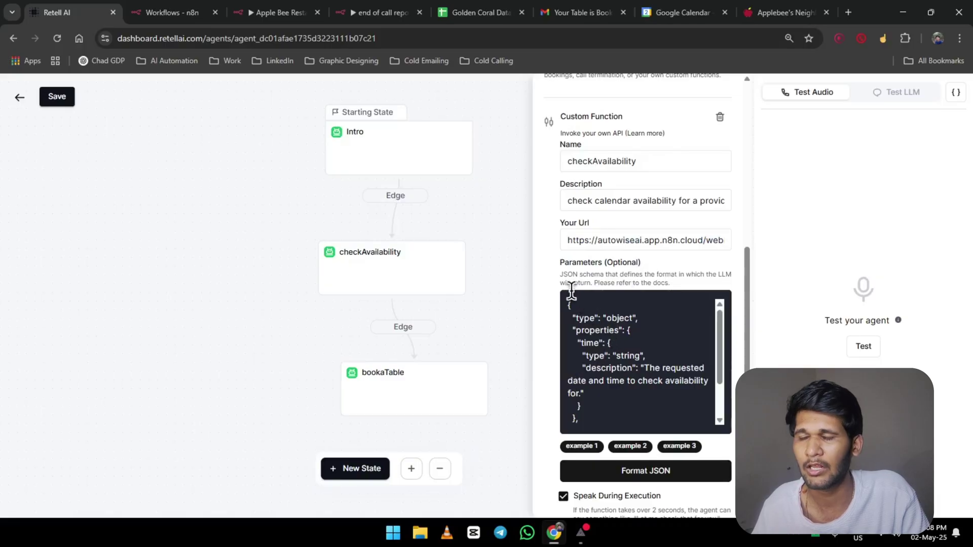
{"action": "scroll", "coordinate": [563, 327], "scroll_direction": "down", "scroll_amount": 1}
{"action": "scroll", "coordinate": [569, 325], "scroll_direction": "up", "scroll_amount": 1}
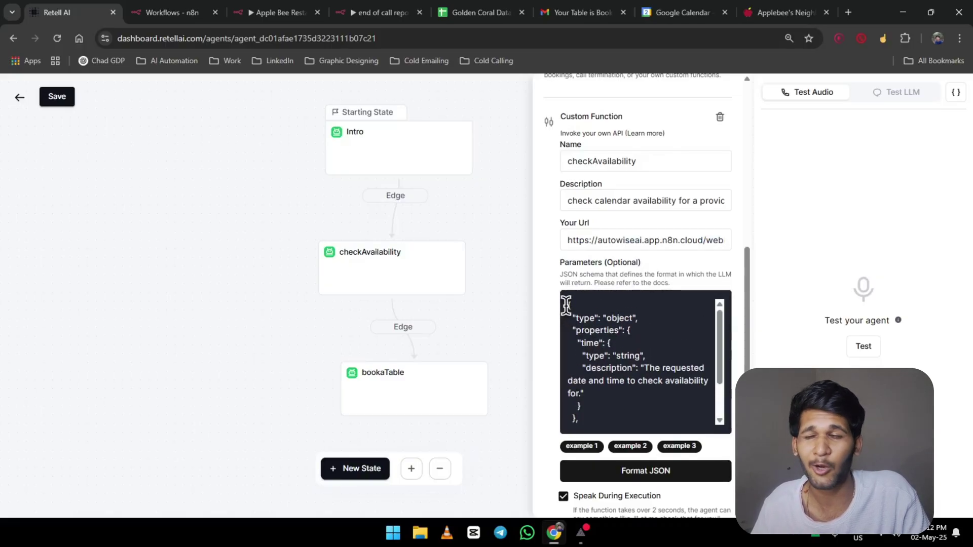
{"action": "scroll", "coordinate": [646, 417], "scroll_direction": "down", "scroll_amount": 1}
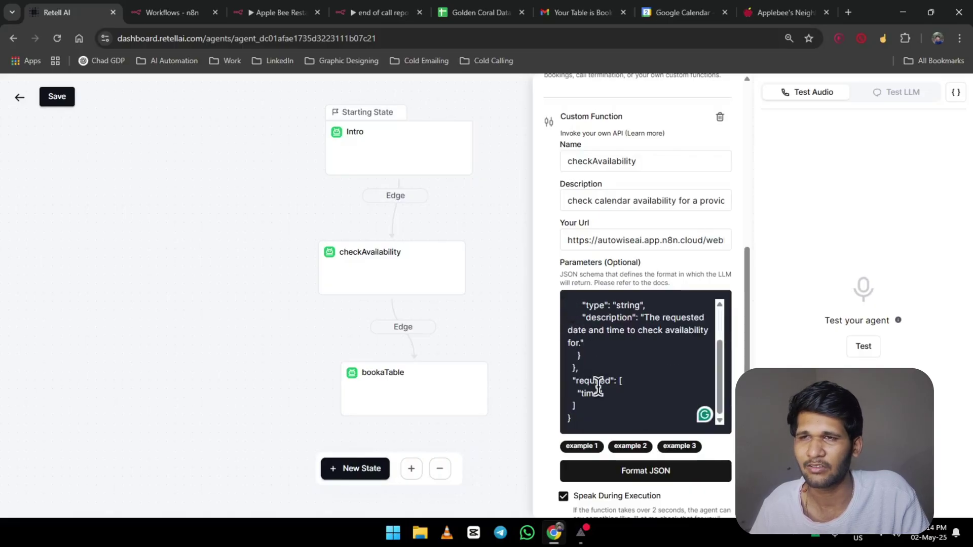
{"action": "left_click_drag", "start_coordinate": [586, 415], "coordinate": [576, 307]}
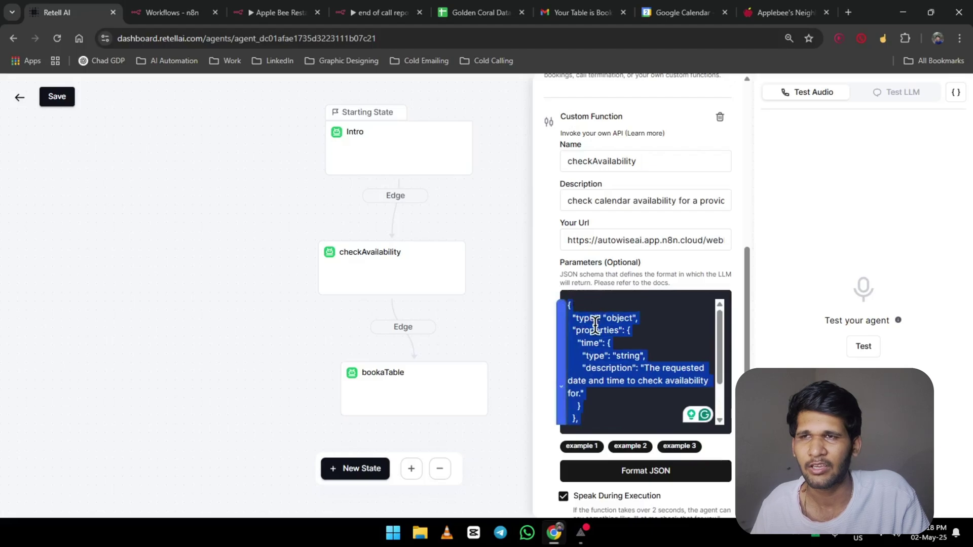
{"action": "left_click", "coordinate": [587, 304]}
{"action": "scroll", "coordinate": [587, 305], "scroll_direction": "down", "scroll_amount": 1}
{"action": "scroll", "coordinate": [586, 305], "scroll_direction": "up", "scroll_amount": 1}
{"action": "scroll", "coordinate": [586, 309], "scroll_direction": "down", "scroll_amount": 1}
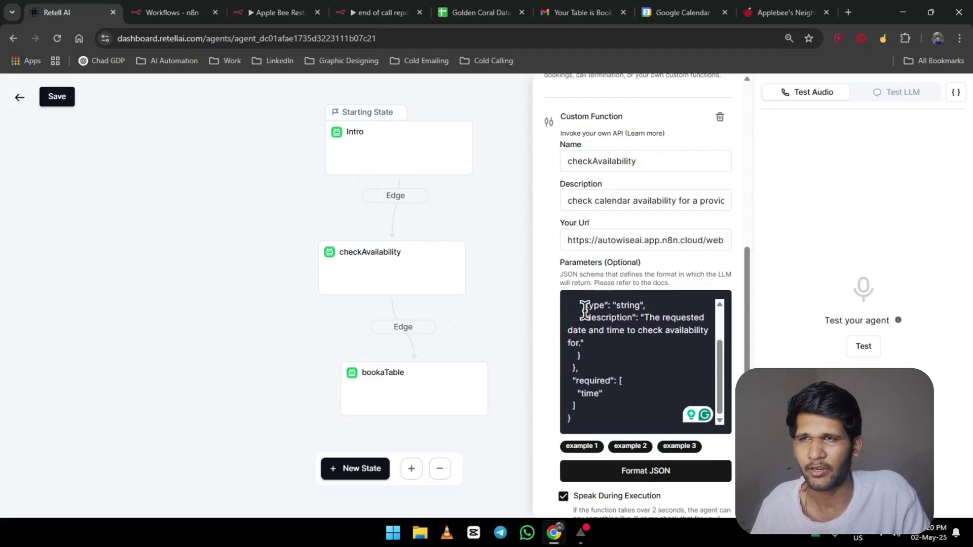
{"action": "scroll", "coordinate": [586, 309], "scroll_direction": "up", "scroll_amount": 1}
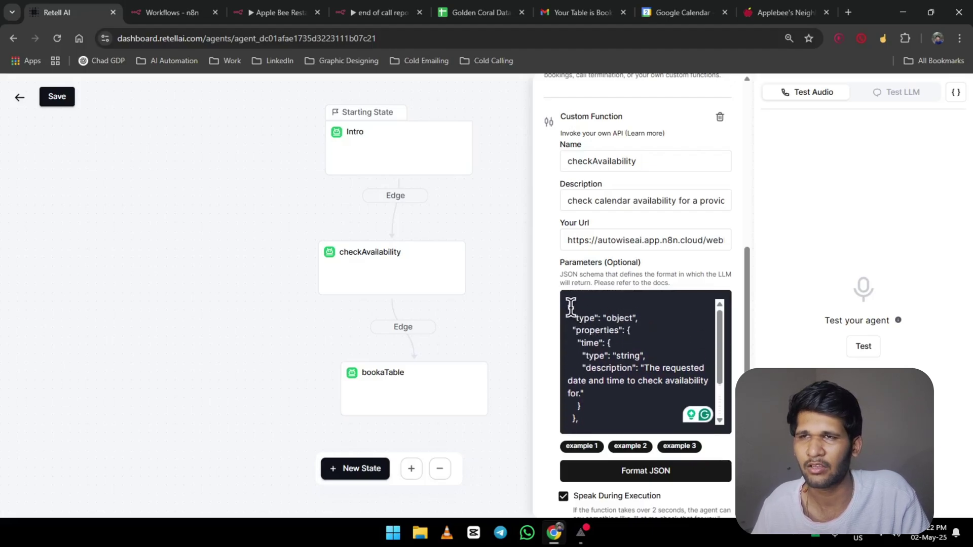
Highlight the schema's object type and properties lines, and the "time" property with its string type.
{"action": "left_click_drag", "start_coordinate": [572, 318], "coordinate": [653, 332]}
{"action": "left_click", "coordinate": [606, 318]}
{"action": "left_click", "coordinate": [605, 347]}
{"action": "left_click_drag", "start_coordinate": [574, 346], "coordinate": [631, 337]}
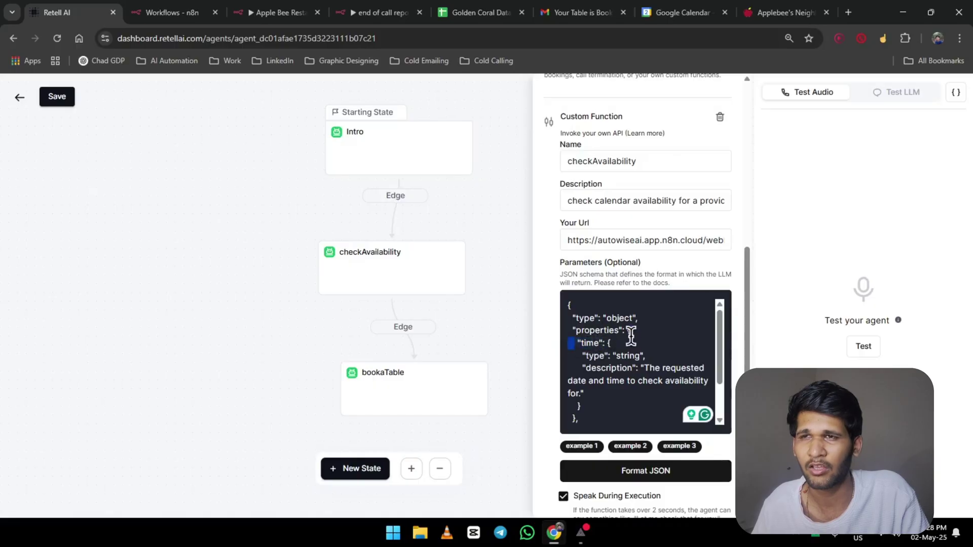
{"action": "left_click_drag", "start_coordinate": [588, 360], "coordinate": [658, 355]}
{"action": "left_click", "coordinate": [654, 357]}
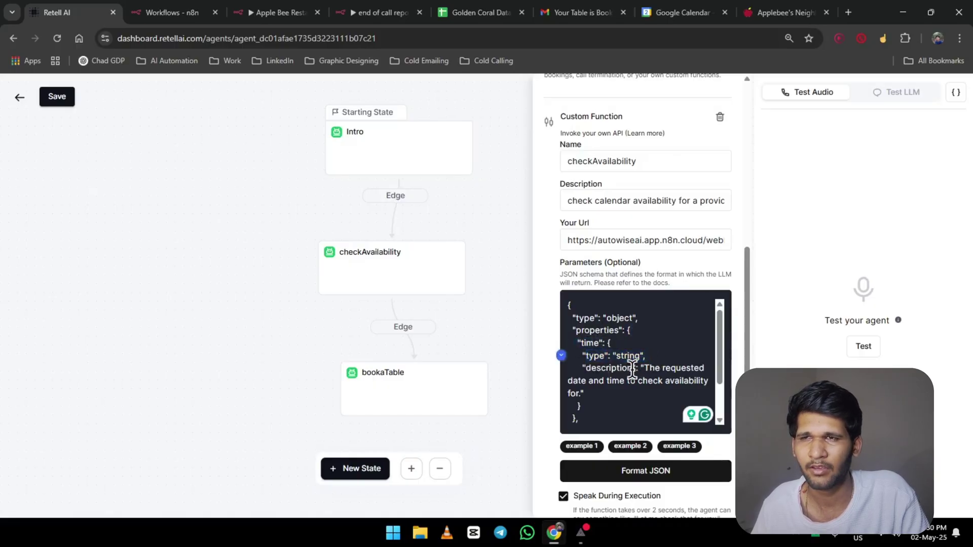
Highlight the "time" property's description and the schema's required "time" entry.
{"action": "left_click_drag", "start_coordinate": [584, 369], "coordinate": [586, 391]}
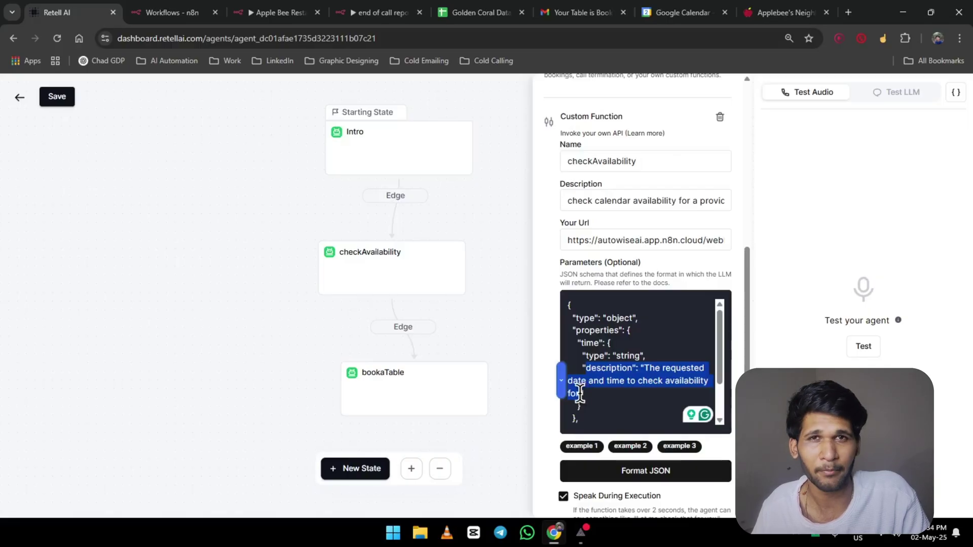
{"action": "left_click_drag", "start_coordinate": [641, 368], "coordinate": [571, 376]}
{"action": "scroll", "coordinate": [579, 394], "scroll_direction": "down", "scroll_amount": 1}
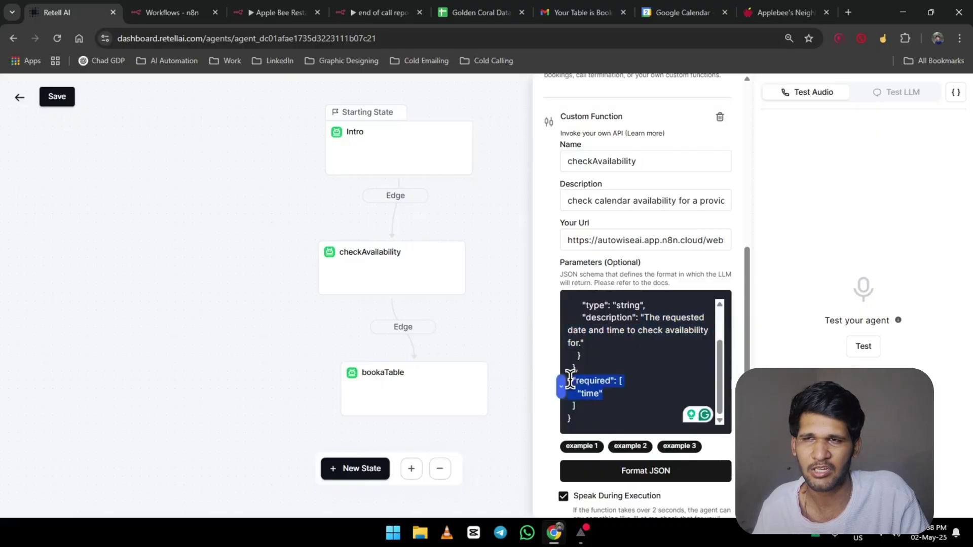
Open the bookaTable state, shift its node in the flow, and highlight the Context paragraph of its prompt.
{"action": "left_click", "coordinate": [405, 392]}
{"action": "left_click_drag", "start_coordinate": [418, 393], "coordinate": [371, 406]}
{"action": "scroll", "coordinate": [665, 344], "scroll_direction": "up", "scroll_amount": 10}
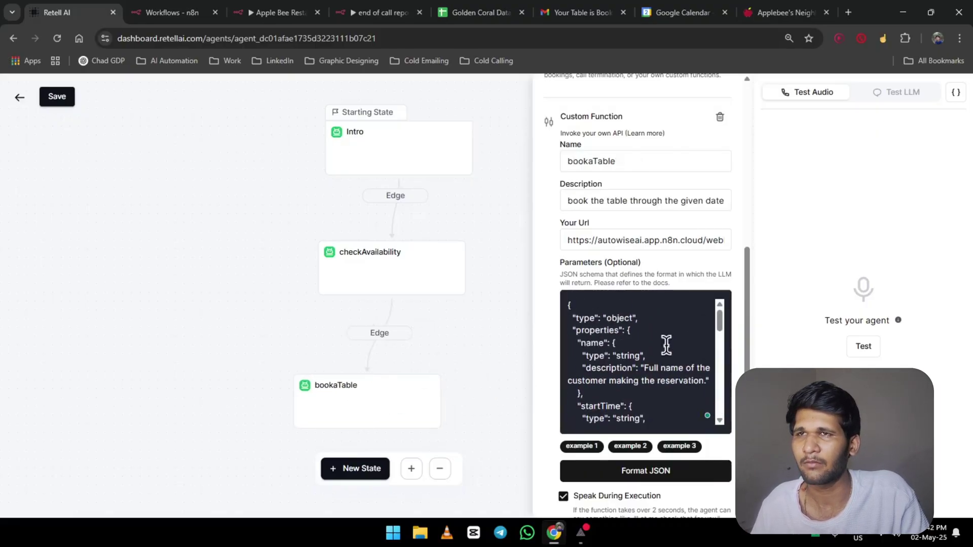
{"action": "scroll", "coordinate": [576, 223], "scroll_direction": "up", "scroll_amount": 10}
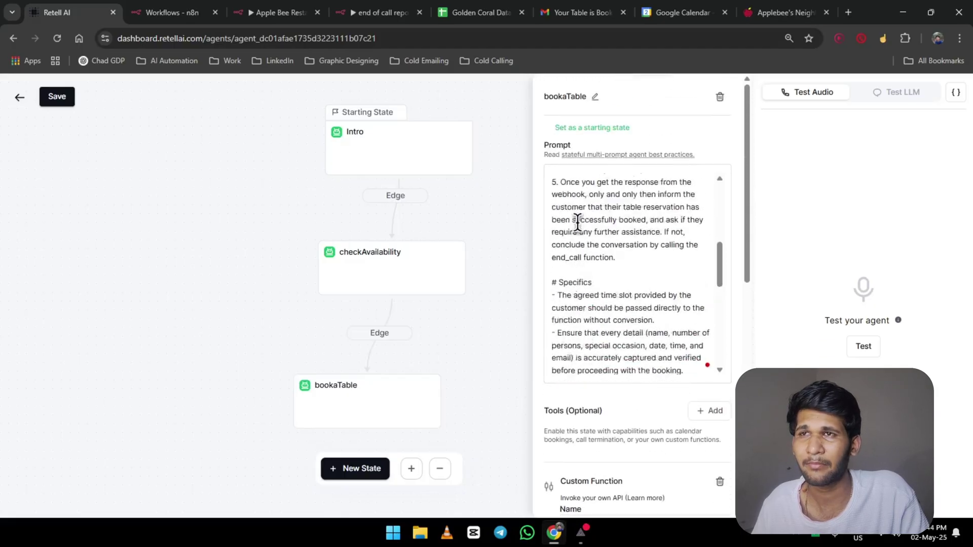
{"action": "left_click_drag", "start_coordinate": [555, 175], "coordinate": [551, 194]}
{"action": "left_click", "coordinate": [662, 248]}
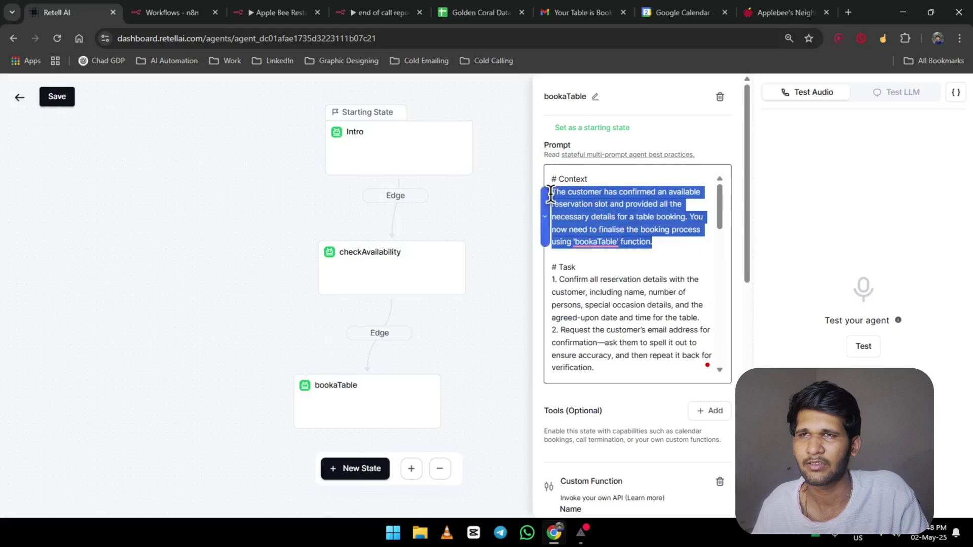
{"action": "left_click", "coordinate": [690, 252]}
Highlight Task item 1 of the bookaTable prompt on confirming reservation details, and nudge the bookaTable node slightly.
{"action": "scroll", "coordinate": [583, 243], "scroll_direction": "down", "scroll_amount": 1}
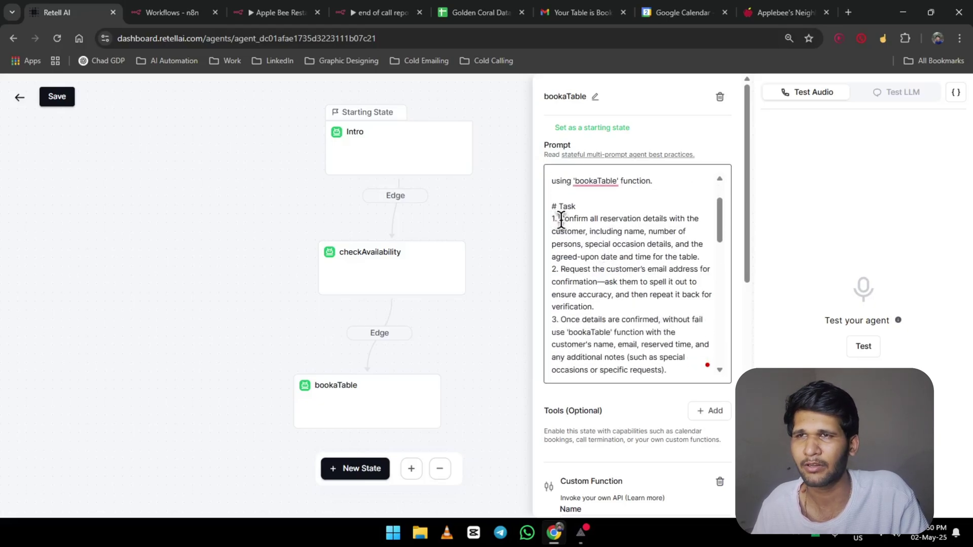
{"action": "left_click_drag", "start_coordinate": [560, 219], "coordinate": [656, 254]}
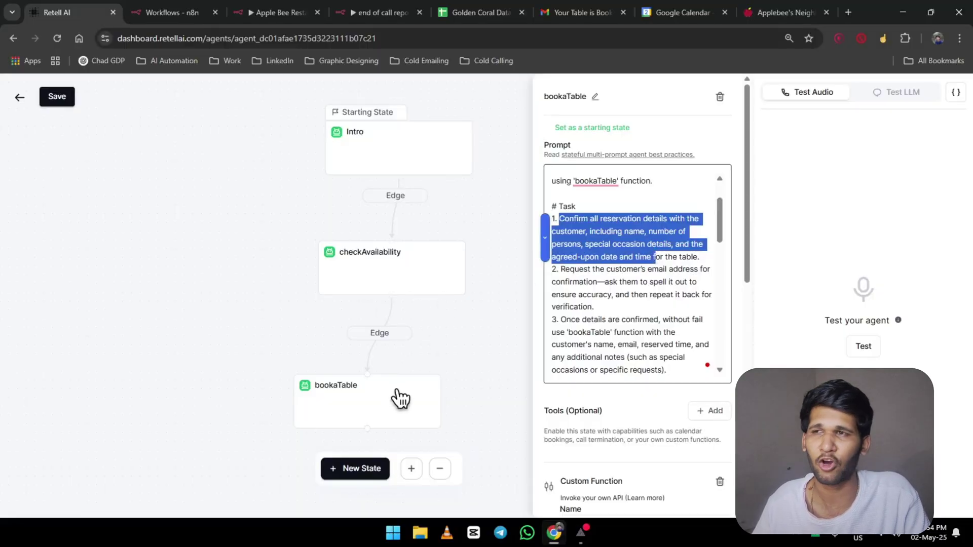
{"action": "mouse_move", "coordinate": [400, 400]}
{"action": "left_mouse_down"}
{"action": "mouse_move", "coordinate": [516, 428]}
{"action": "mouse_move", "coordinate": [405, 406]}
{"action": "left_mouse_up"}
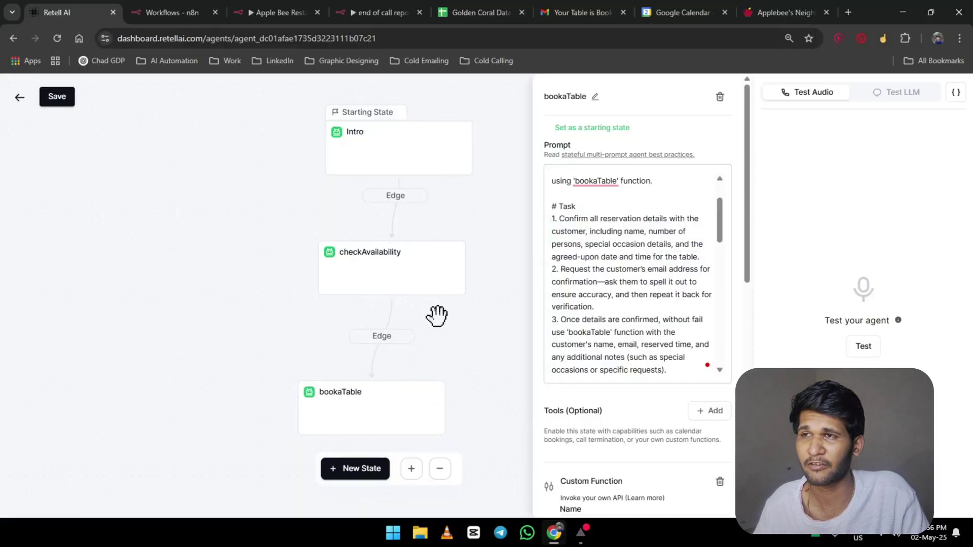
Open the edge from checkAvailability to bookaTable, highlight its path condition, and move the checkAvailability node directly above bookaTable.
{"action": "left_click", "coordinate": [404, 337]}
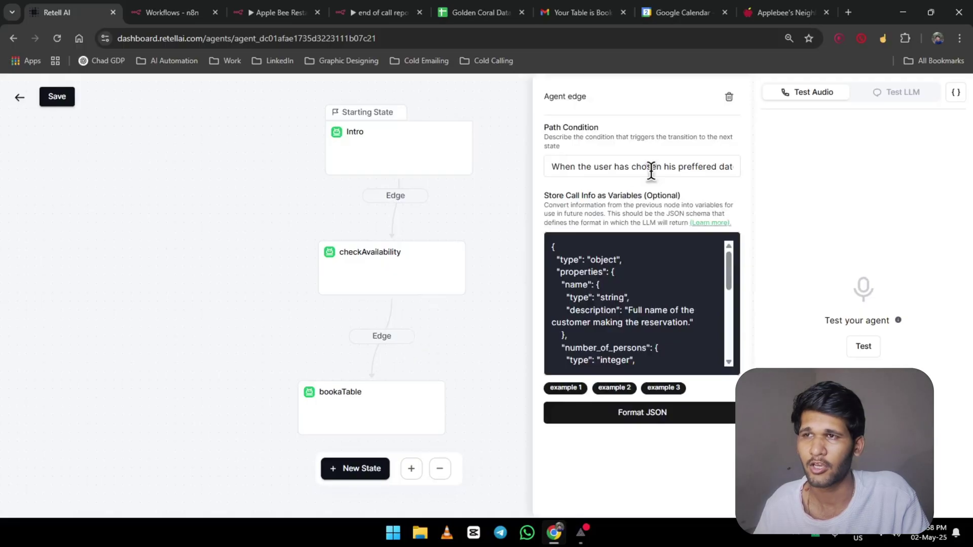
{"action": "left_click_drag", "start_coordinate": [547, 165], "coordinate": [747, 165]}
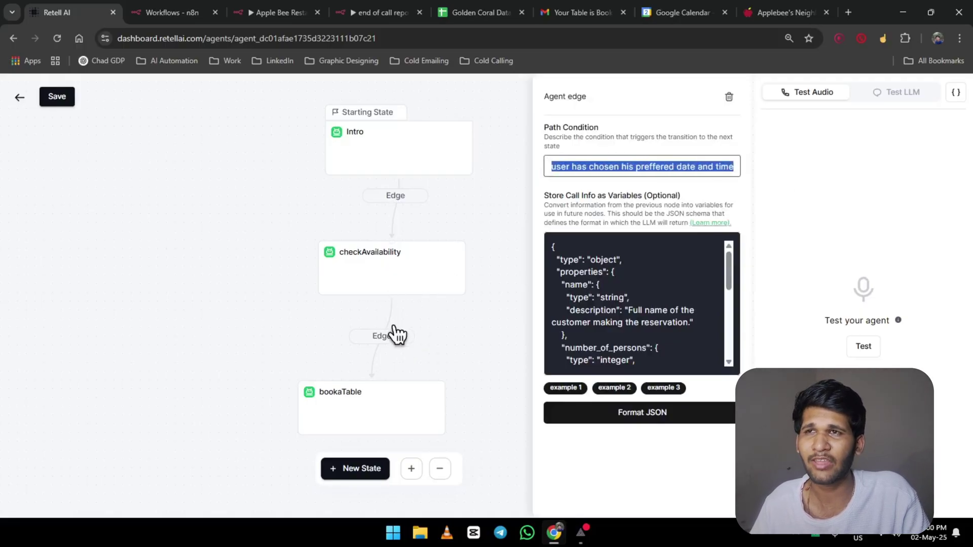
{"action": "left_click_drag", "start_coordinate": [395, 272], "coordinate": [379, 298]}
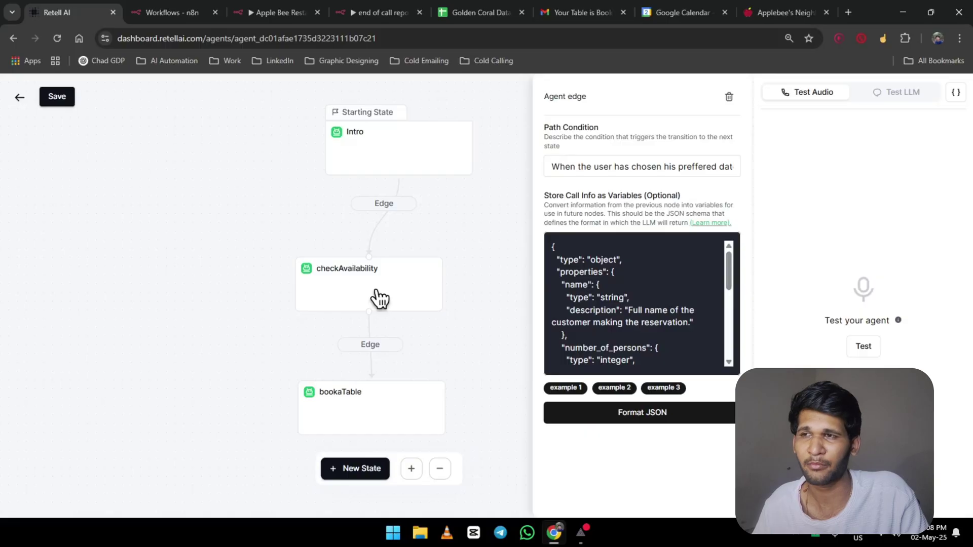
Highlight the edge's full path condition about the user having chosen a preferred date and time.
{"action": "triple_click", "coordinate": [550, 163]}
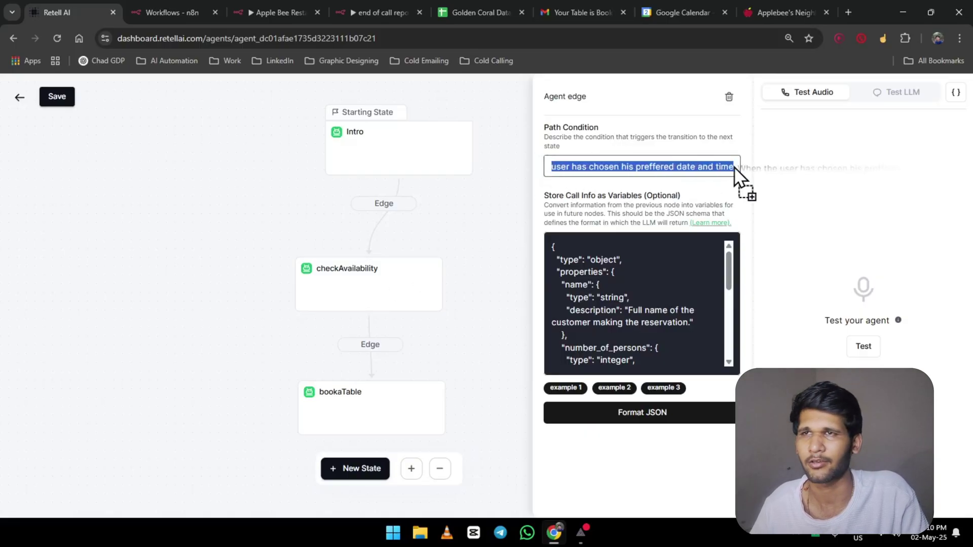
{"action": "left_click", "coordinate": [677, 165]}
{"action": "left_click_drag", "start_coordinate": [729, 163], "coordinate": [489, 157]}
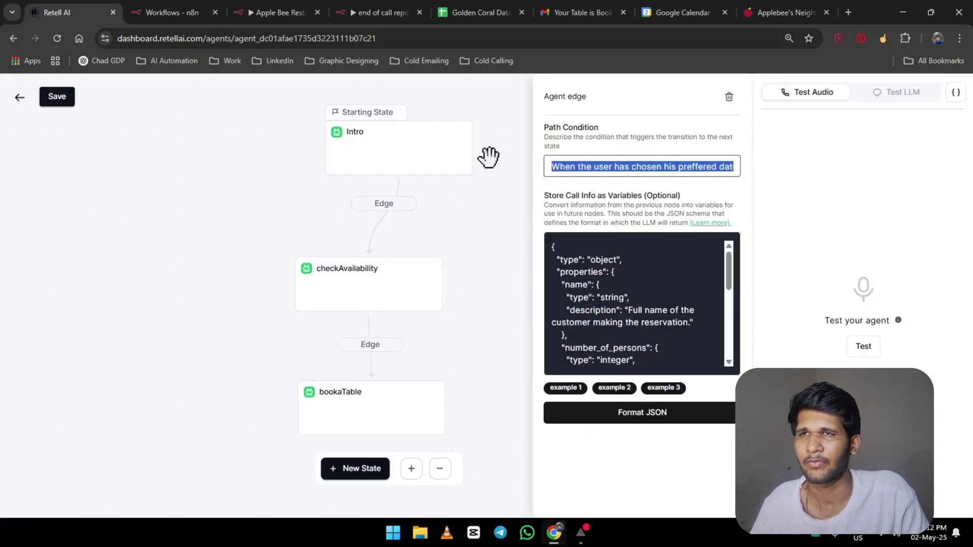
{"action": "left_click", "coordinate": [579, 166]}
{"action": "left_click_drag", "start_coordinate": [564, 163], "coordinate": [755, 169]}
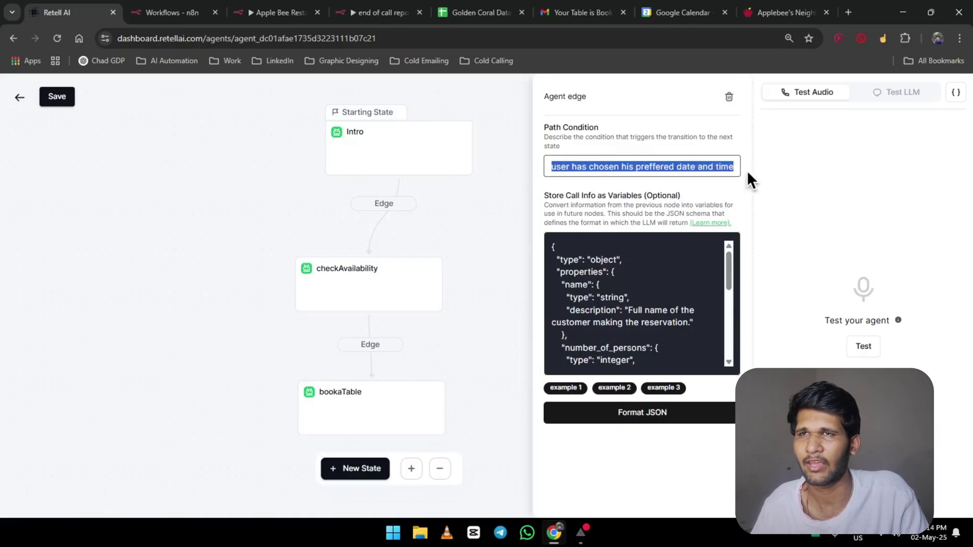
{"action": "left_click", "coordinate": [721, 166]}
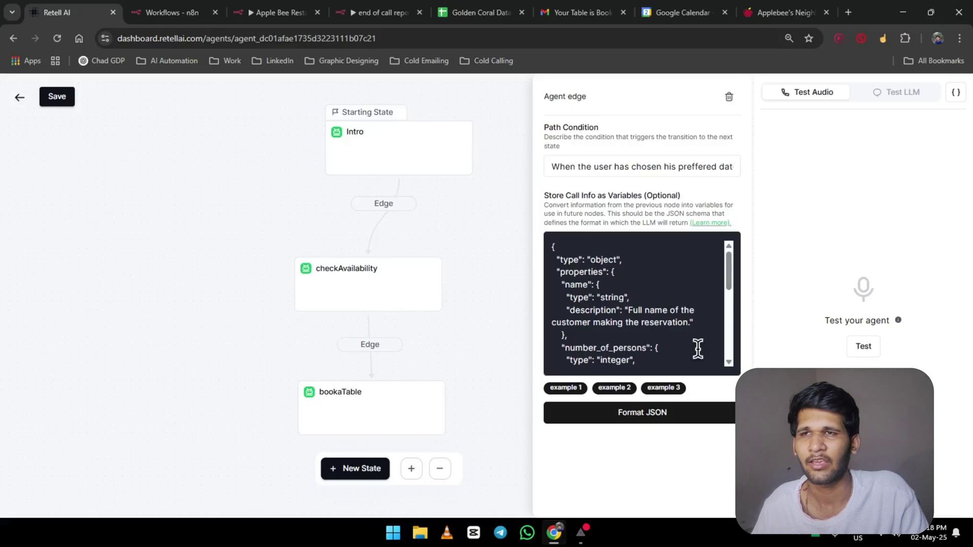
Reopen the checkAvailability state and review its Custom Function settings.
{"action": "left_click", "coordinate": [392, 304]}
{"action": "scroll", "coordinate": [609, 385], "scroll_direction": "down", "scroll_amount": 10}
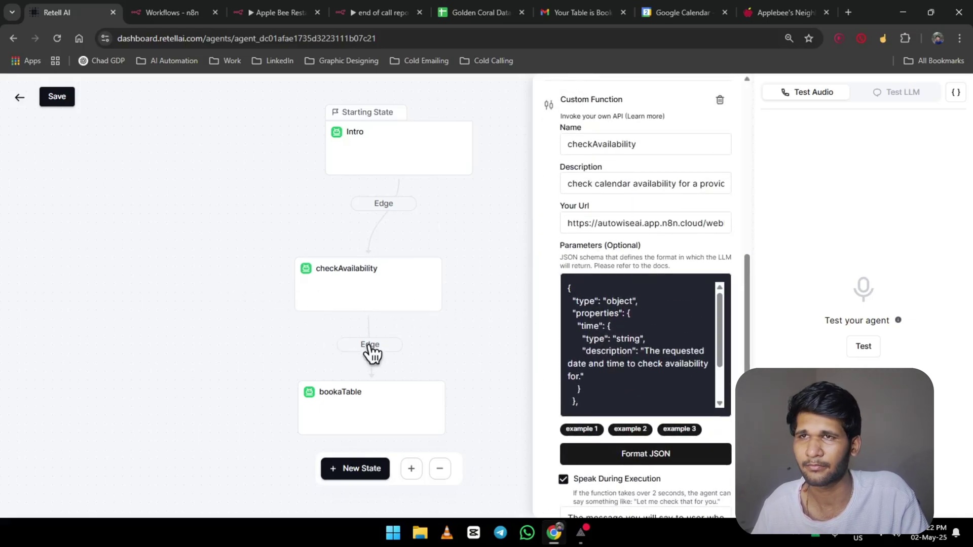
{"action": "scroll", "coordinate": [571, 319], "scroll_direction": "up", "scroll_amount": 5}
{"action": "scroll", "coordinate": [652, 341], "scroll_direction": "down", "scroll_amount": 5}
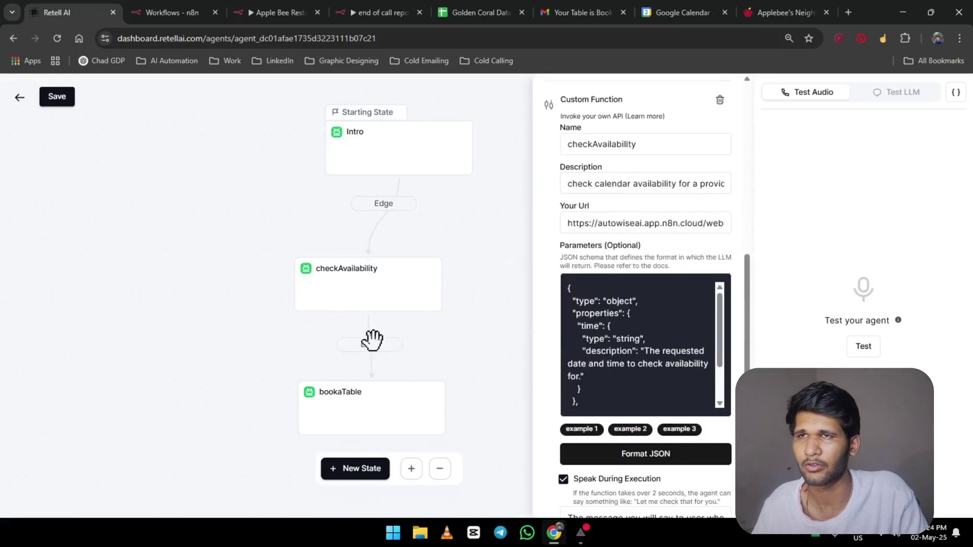
Open the edge to bookaTable again and highlight its JSON schema for storing call info as variables.
{"action": "left_click", "coordinate": [380, 355]}
{"action": "scroll", "coordinate": [599, 304], "scroll_direction": "down", "scroll_amount": 5}
{"action": "scroll", "coordinate": [593, 325], "scroll_direction": "up", "scroll_amount": 5}
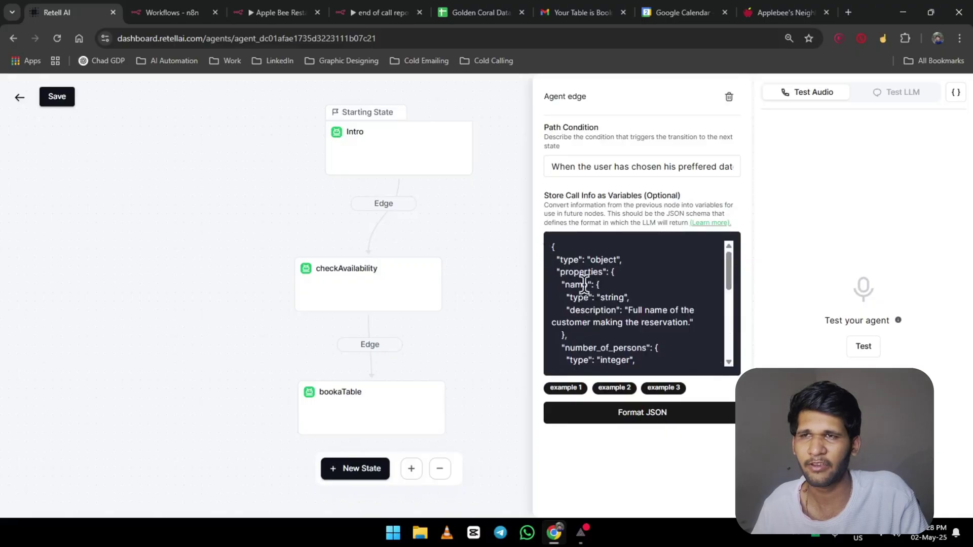
{"action": "left_click_drag", "start_coordinate": [548, 240], "coordinate": [680, 382]}
{"action": "left_click", "coordinate": [652, 335]}
Highlight the "name" and "specialOccasion" entries in the edge schema's required variables.
{"action": "scroll", "coordinate": [652, 360], "scroll_direction": "down", "scroll_amount": 5}
{"action": "left_click", "coordinate": [629, 343]}
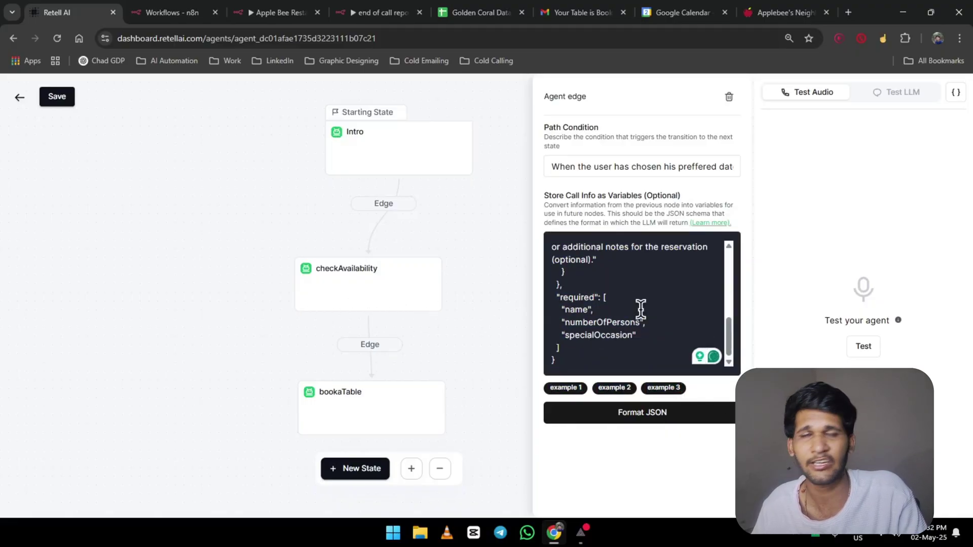
{"action": "double_click", "coordinate": [575, 310]}
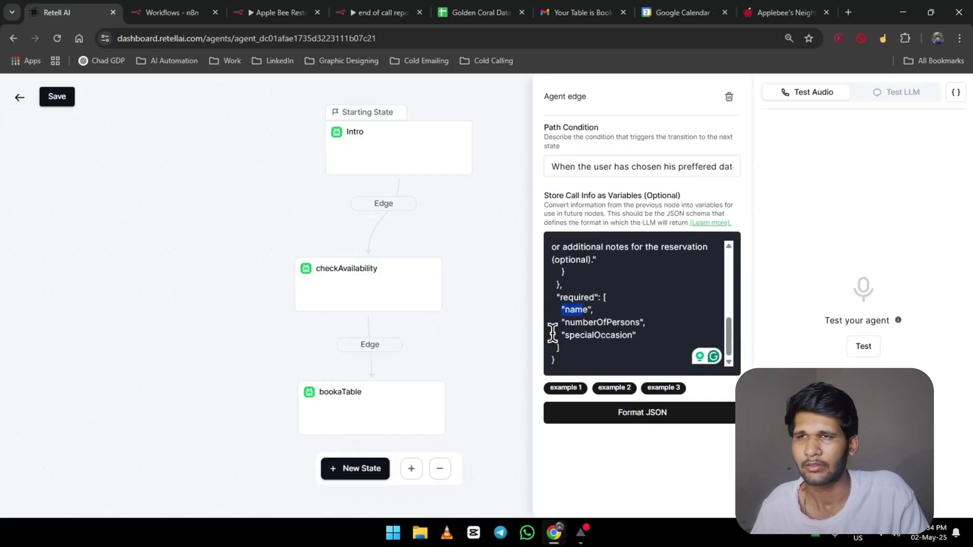
{"action": "left_click_drag", "start_coordinate": [558, 336], "coordinate": [647, 333]}
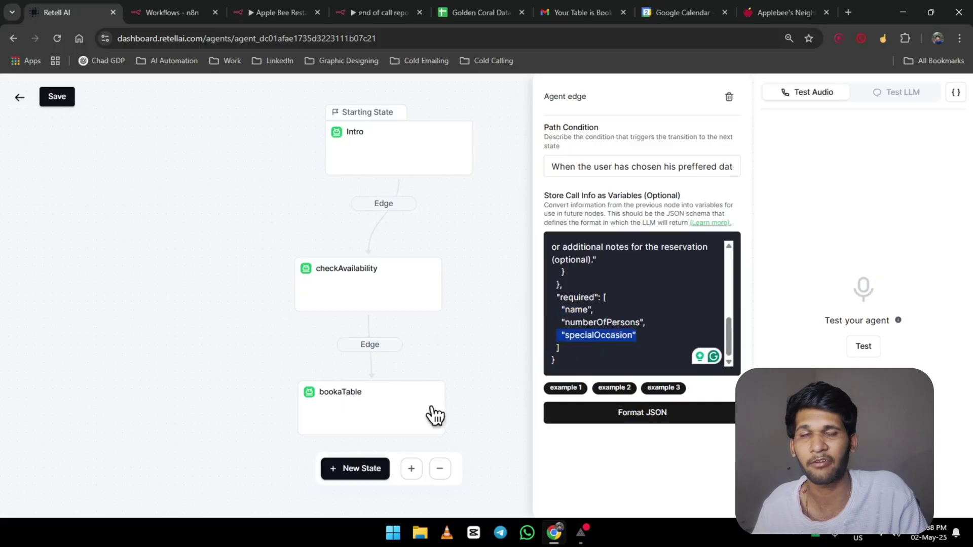
Open the bookaTable state and review its prompt and Custom Function settings.
{"action": "left_click", "coordinate": [363, 415]}
{"action": "left_click", "coordinate": [395, 419]}
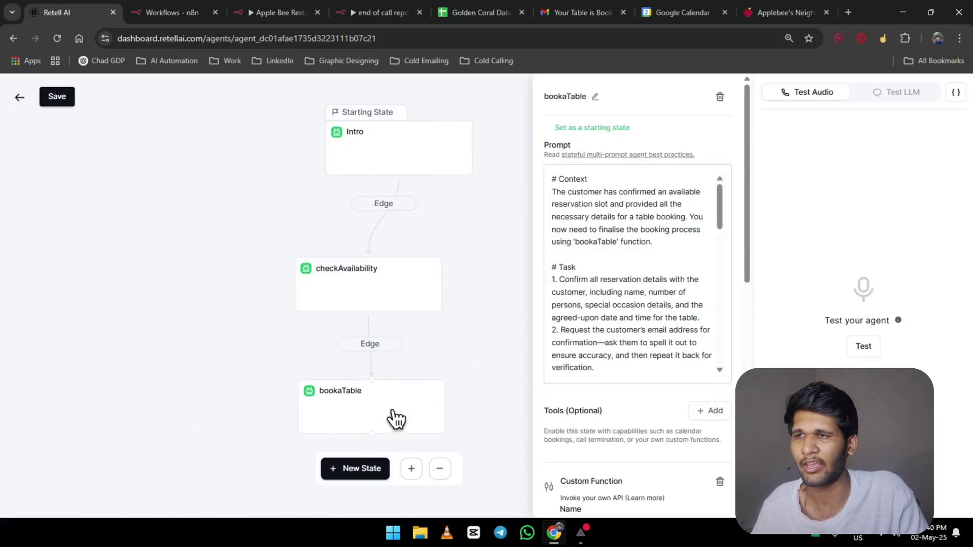
{"action": "scroll", "coordinate": [616, 408], "scroll_direction": "down", "scroll_amount": 4}
{"action": "scroll", "coordinate": [616, 408], "scroll_direction": "down", "scroll_amount": 6}
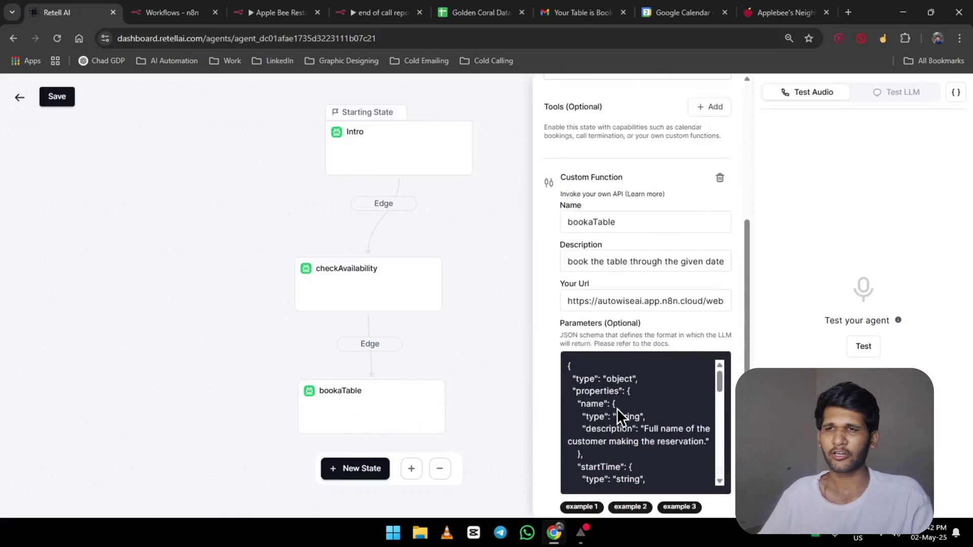
{"action": "scroll", "coordinate": [638, 350], "scroll_direction": "down", "scroll_amount": 3}
{"action": "scroll", "coordinate": [641, 355], "scroll_direction": "up", "scroll_amount": 4}
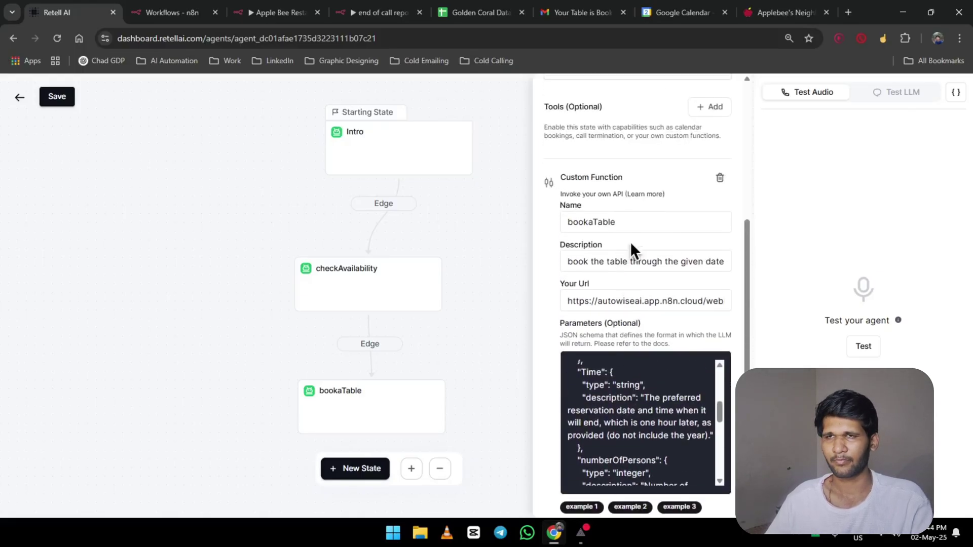
Highlight the bookaTable function's name, description and webhook URL in turn.
{"action": "double_click", "coordinate": [619, 222]}
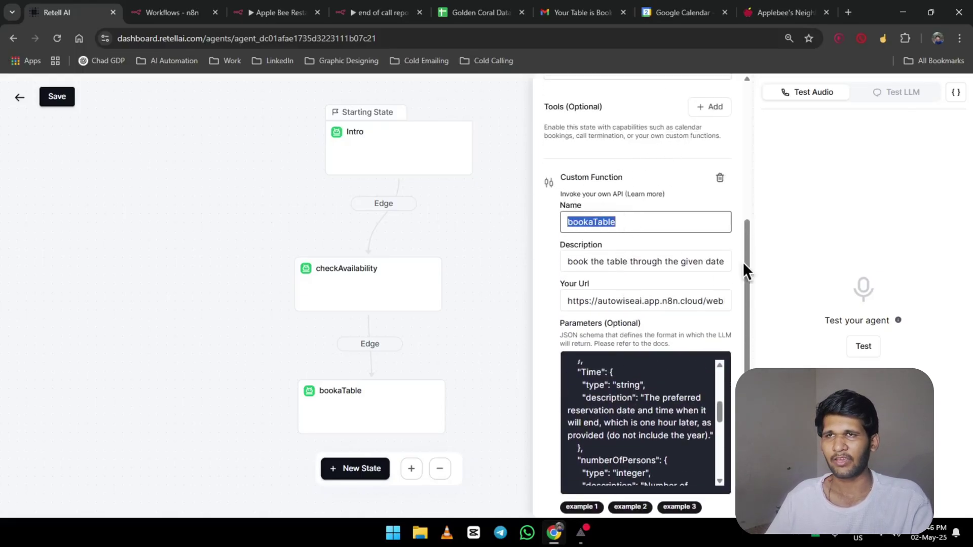
{"action": "left_click_drag", "start_coordinate": [725, 262], "coordinate": [513, 257]}
{"action": "left_click", "coordinate": [564, 300]}
{"action": "left_click_drag", "start_coordinate": [564, 300], "coordinate": [725, 310]}
{"action": "scroll", "coordinate": [605, 364], "scroll_direction": "down", "scroll_amount": 2}
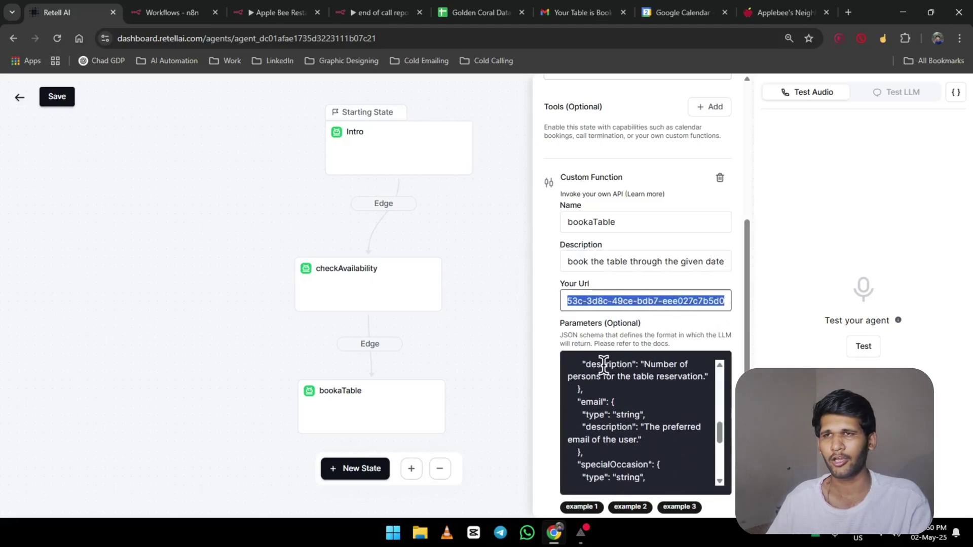
Review the bookaTable function's parameter schema and highlight its list of required fields, from "email" to "endTime".
{"action": "scroll", "coordinate": [583, 371], "scroll_direction": "up", "scroll_amount": 5}
{"action": "scroll", "coordinate": [598, 324], "scroll_direction": "down", "scroll_amount": 3}
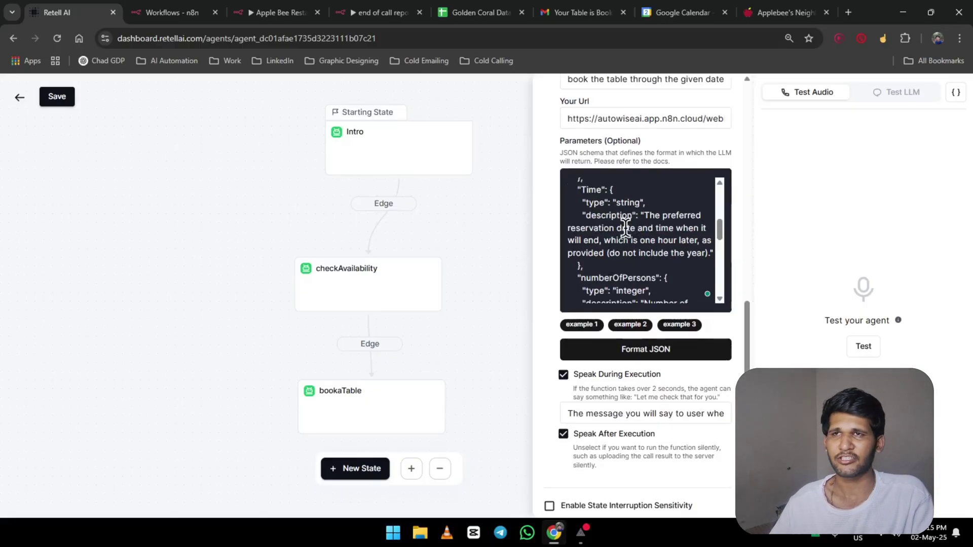
{"action": "scroll", "coordinate": [625, 228], "scroll_direction": "down", "scroll_amount": 2}
{"action": "scroll", "coordinate": [711, 253], "scroll_direction": "down", "scroll_amount": 5}
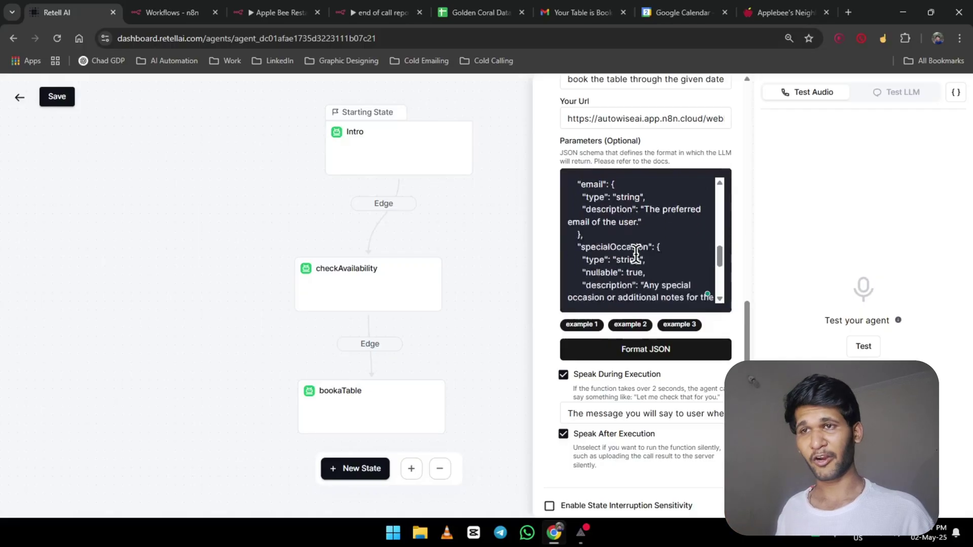
{"action": "left_click_drag", "start_coordinate": [629, 278], "coordinate": [562, 192]}
{"action": "left_click", "coordinate": [582, 222]}
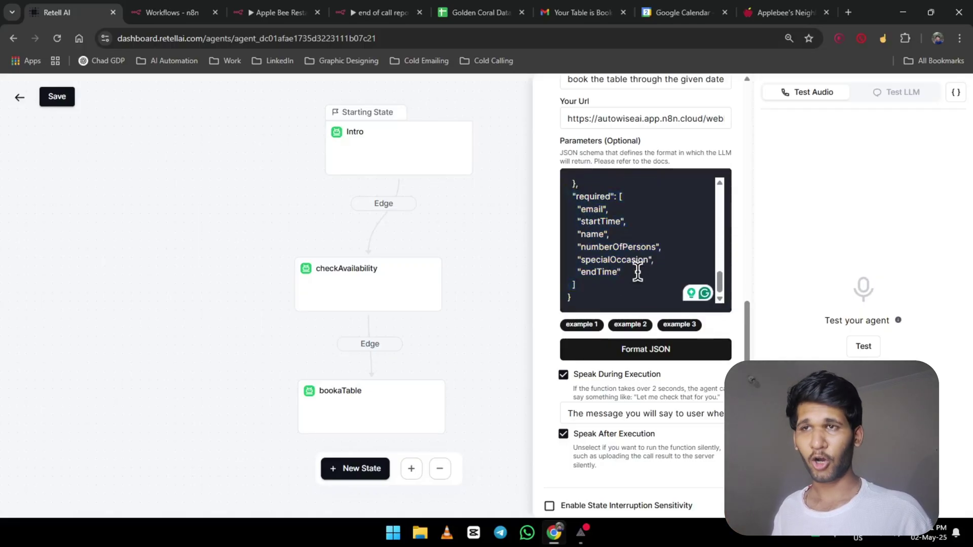
{"action": "left_click_drag", "start_coordinate": [633, 272], "coordinate": [571, 200]}
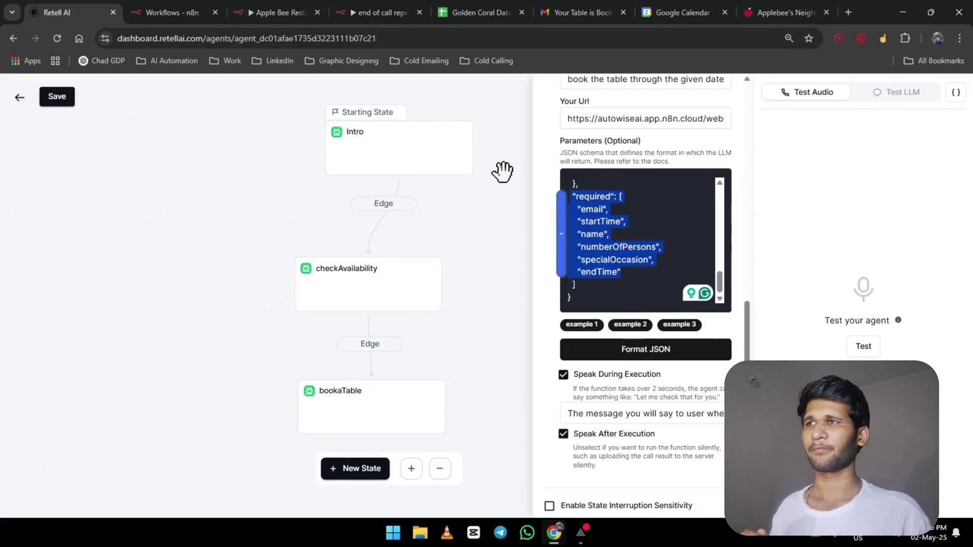
Reposition the Intro state on the canvas so it lines up above the checkAvailability state.
{"action": "scroll", "coordinate": [628, 157], "scroll_direction": "up", "scroll_amount": 4}
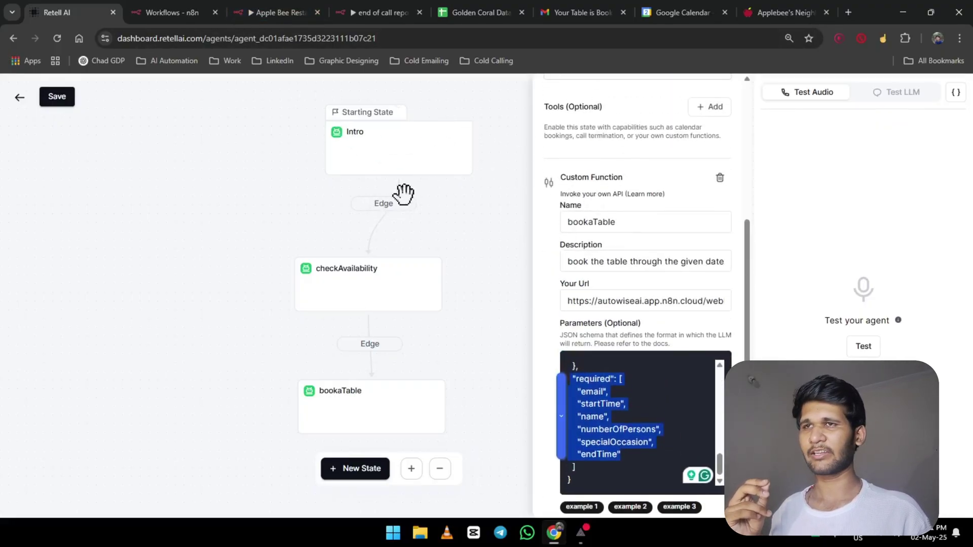
{"action": "left_click_drag", "start_coordinate": [416, 155], "coordinate": [391, 158]}
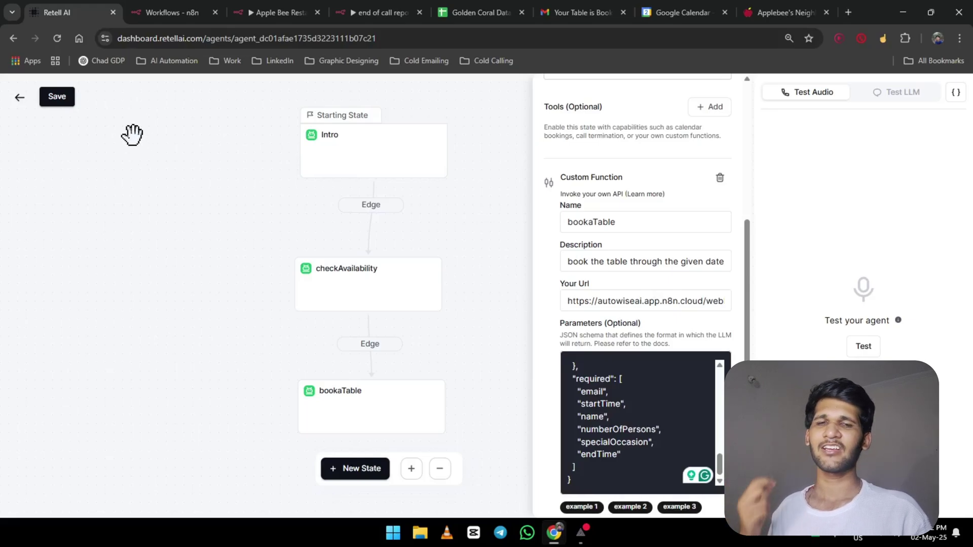
Switch to n8n, create a blank workflow, show its Import from File option, and close the workflow unsaved.
{"action": "left_click", "coordinate": [163, 22]}
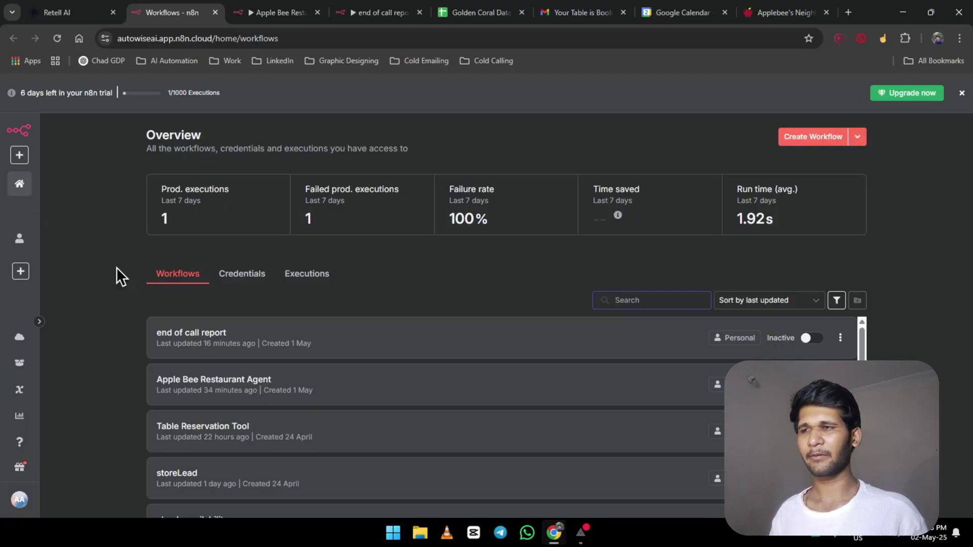
{"action": "left_click", "coordinate": [821, 137]}
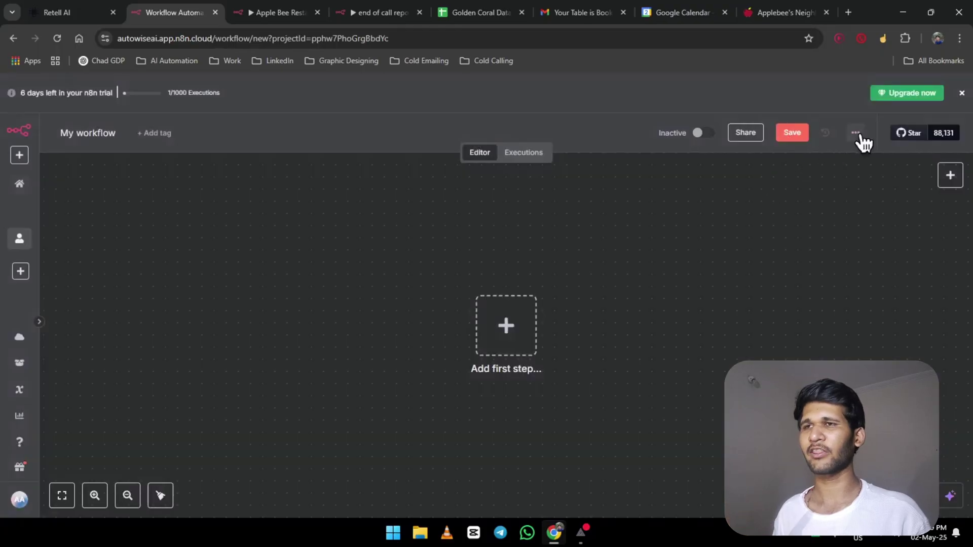
{"action": "left_click", "coordinate": [856, 135]}
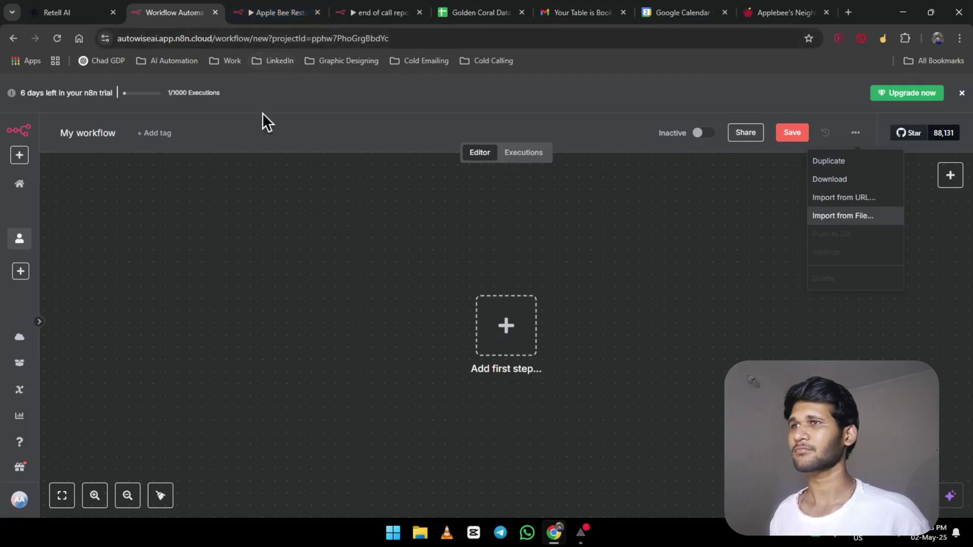
{"action": "left_click", "coordinate": [284, 209]}
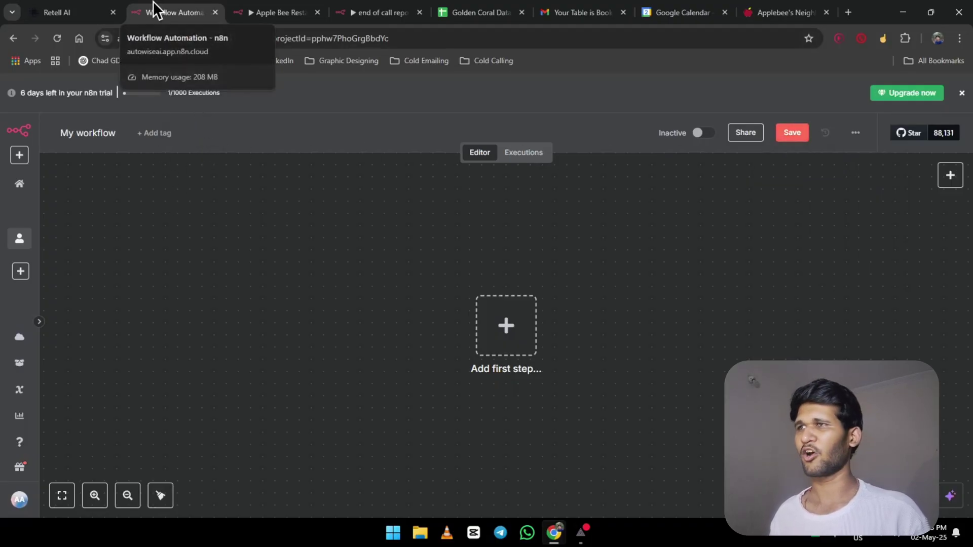
{"action": "left_click", "coordinate": [215, 12]}
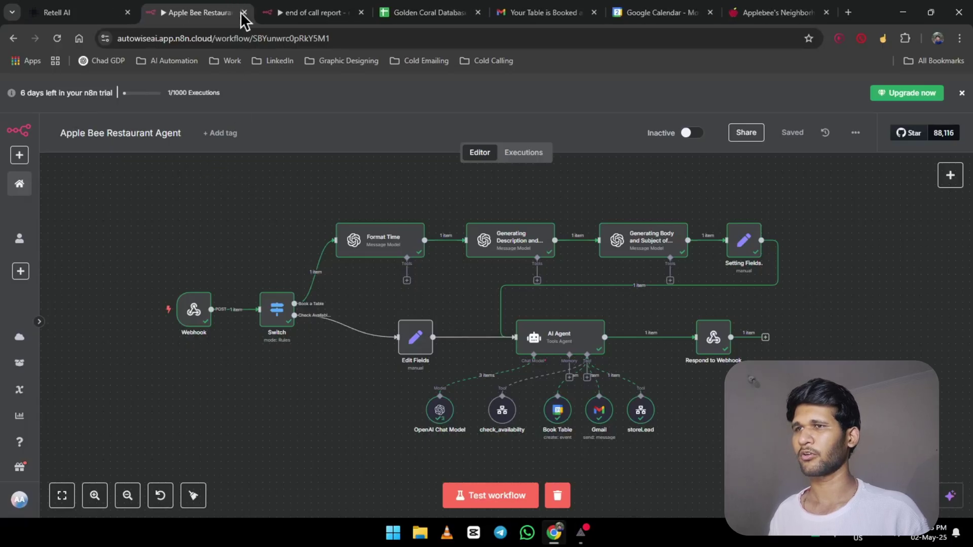
Look over the Apple Bee Restaurant Agent and end of call report workflows.
{"action": "left_click", "coordinate": [273, 12]}
{"action": "left_click", "coordinate": [166, 12]}
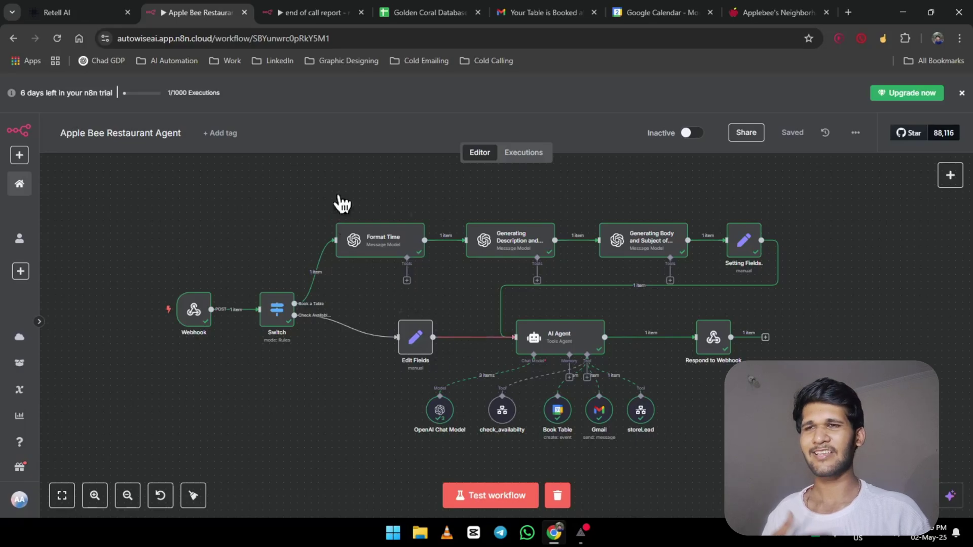
{"action": "key", "text": "ctrl+Tab"}
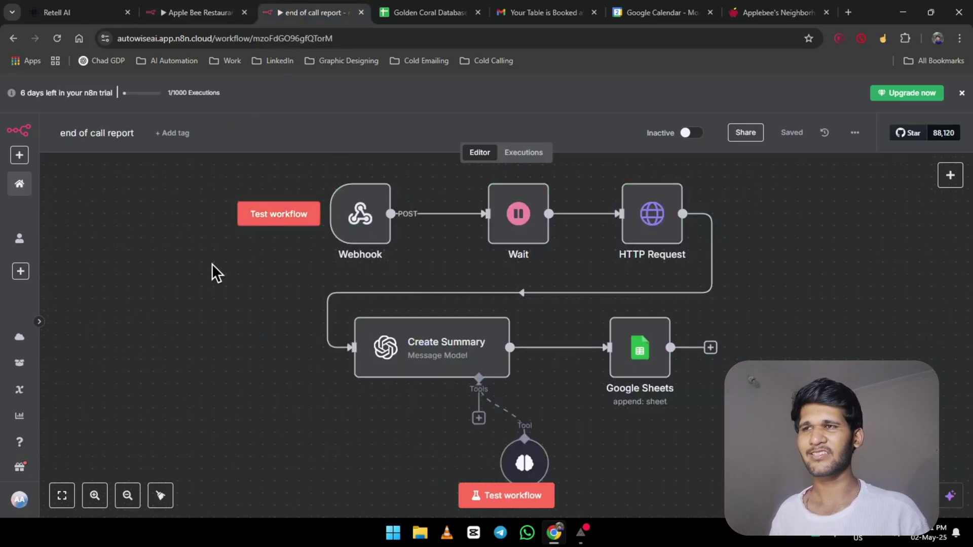
{"action": "scroll", "coordinate": [211, 264], "scroll_direction": "down", "scroll_amount": 1}
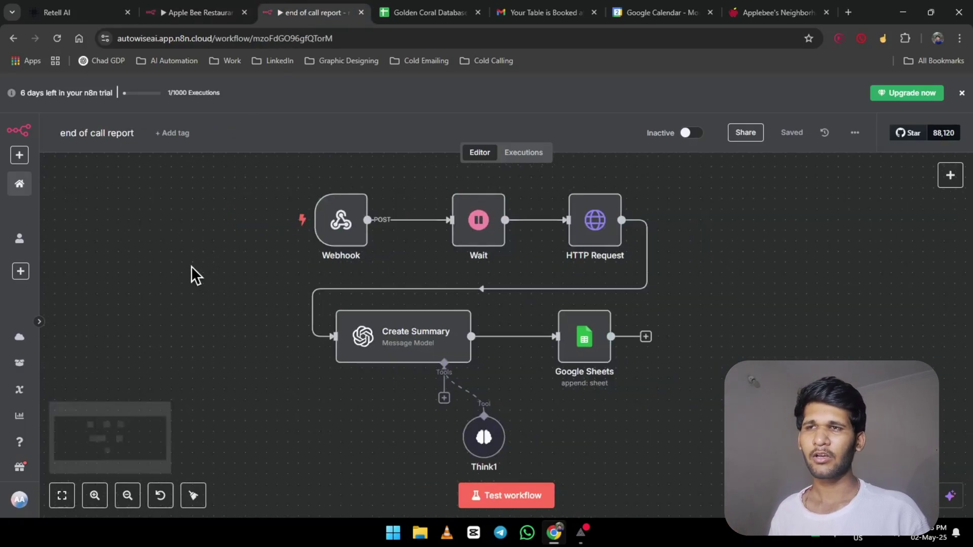
Open the Golden Coral Database sheet and review row 17's name, email, party size, notes, call summary, transcript and recording link.
{"action": "left_click", "coordinate": [429, 10]}
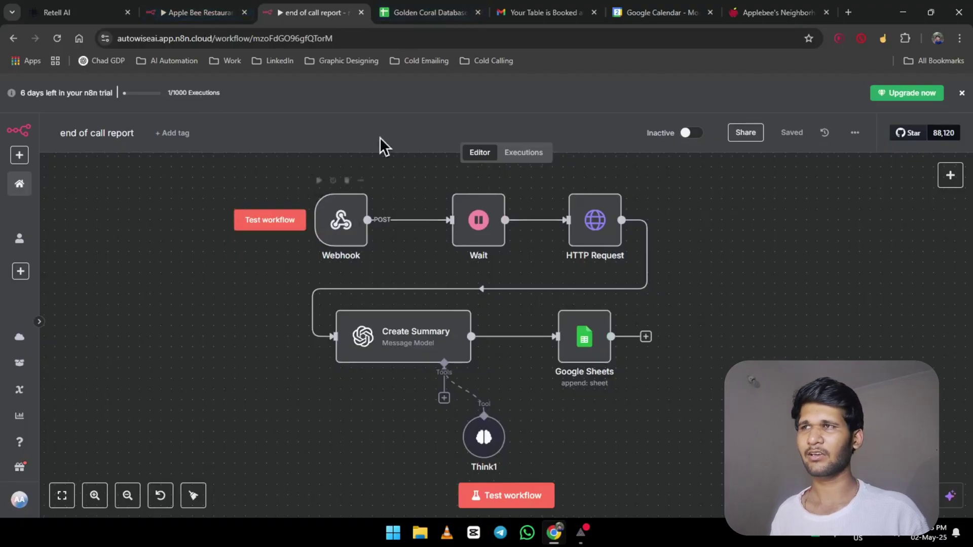
{"action": "scroll", "coordinate": [429, 365], "scroll_direction": "up", "scroll_amount": 2}
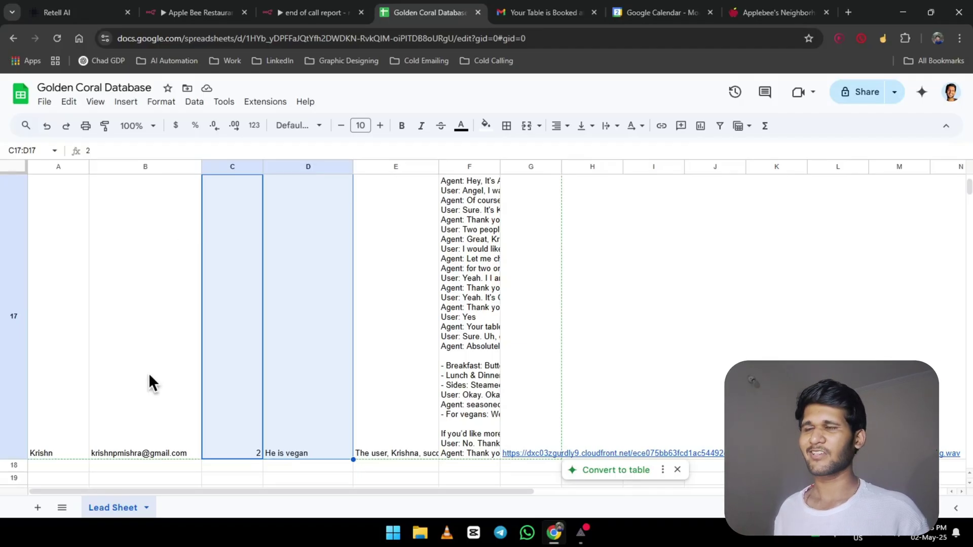
{"action": "left_click", "coordinate": [54, 394]}
{"action": "left_click", "coordinate": [162, 386]}
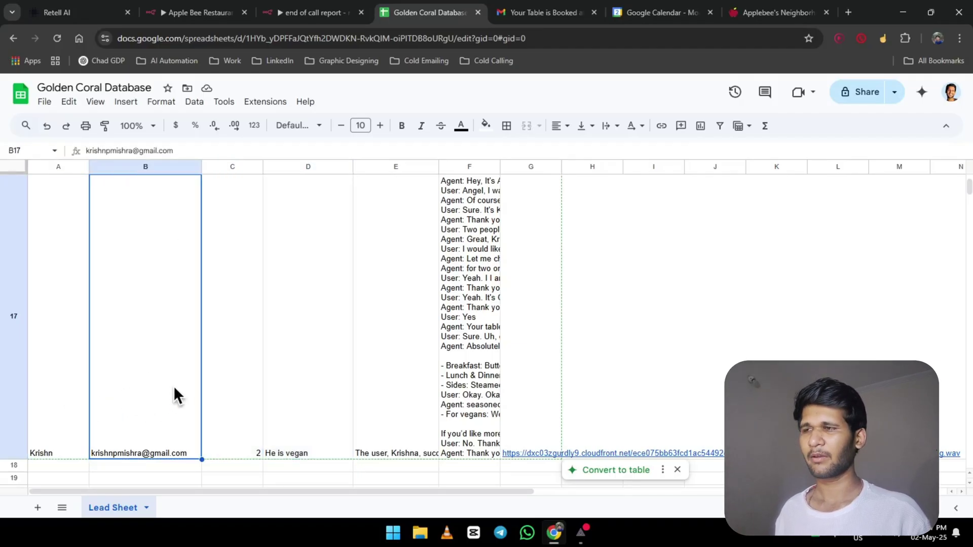
{"action": "left_click", "coordinate": [217, 337]}
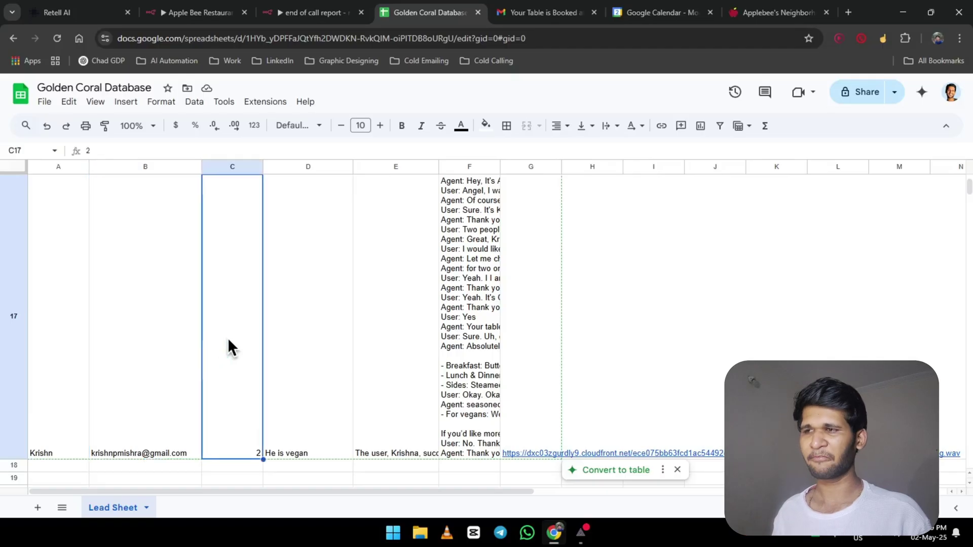
{"action": "left_click", "coordinate": [303, 332]}
{"action": "left_click", "coordinate": [413, 328]}
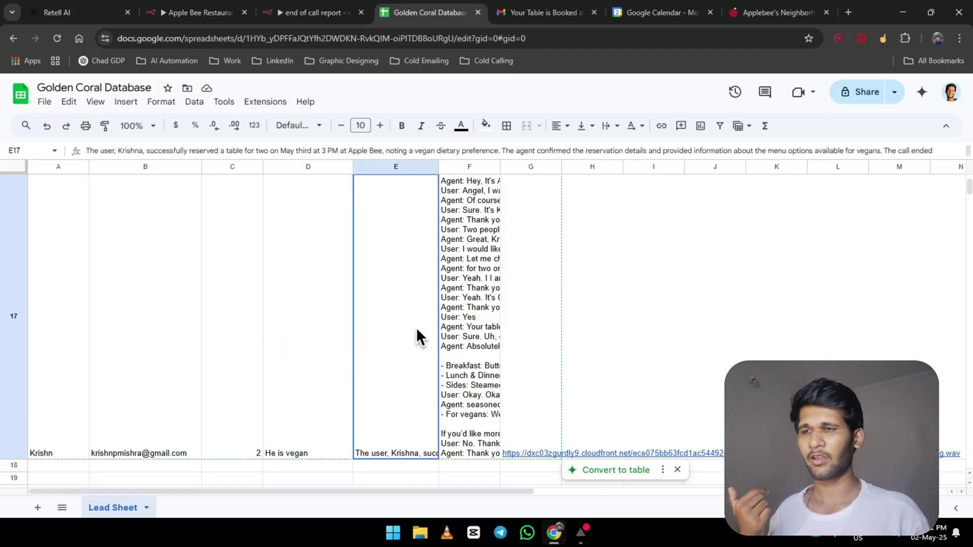
{"action": "left_click", "coordinate": [450, 316]}
{"action": "left_click", "coordinate": [549, 300]}
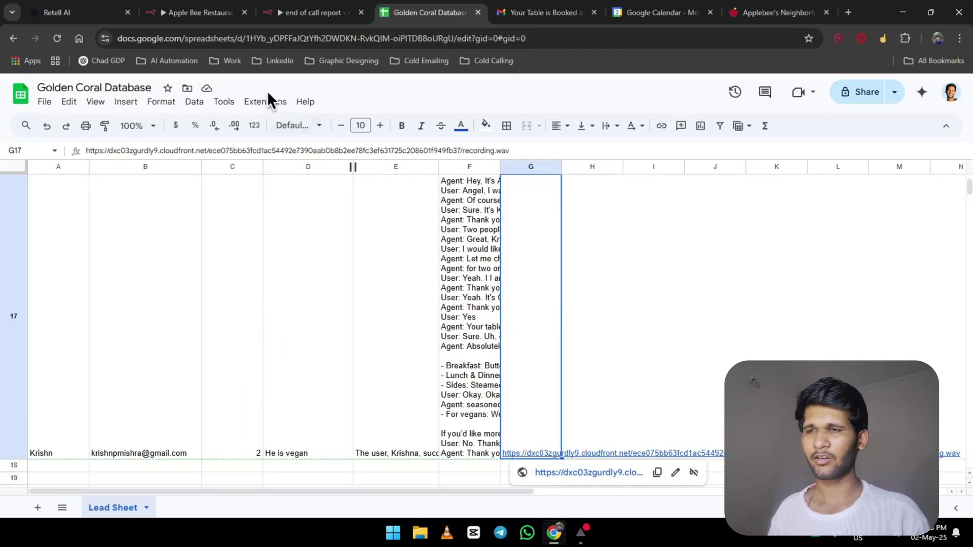
Return to the Apple Bee Restaurant Agent workflow and nudge its Webhook node on the canvas.
{"action": "left_click", "coordinate": [205, 11]}
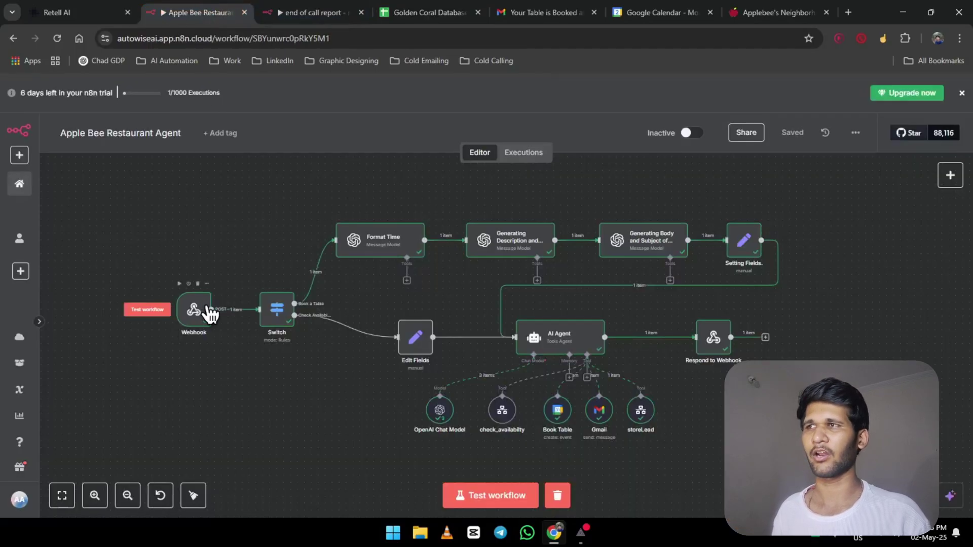
{"action": "scroll", "coordinate": [246, 273], "scroll_direction": "up", "scroll_amount": 2}
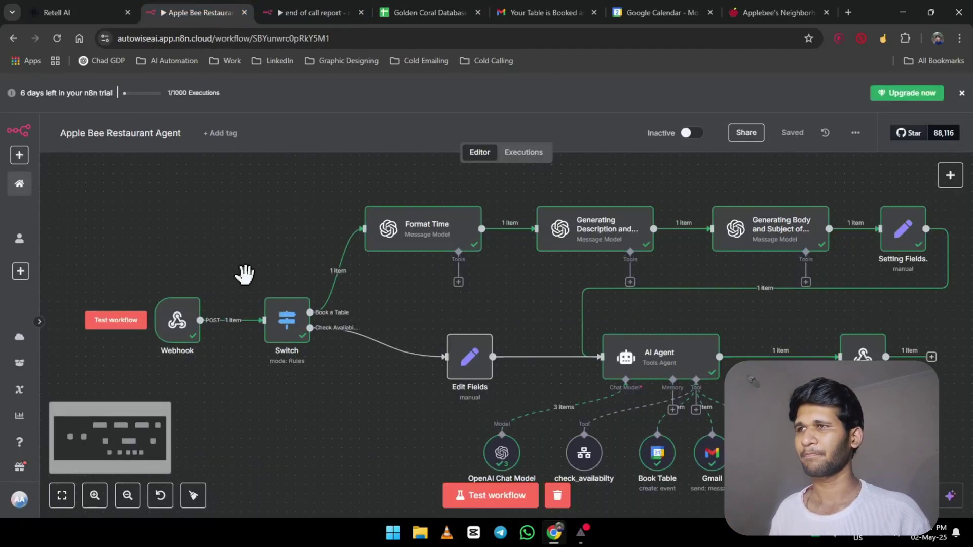
{"action": "scroll", "coordinate": [202, 322], "scroll_direction": "up", "scroll_amount": 3}
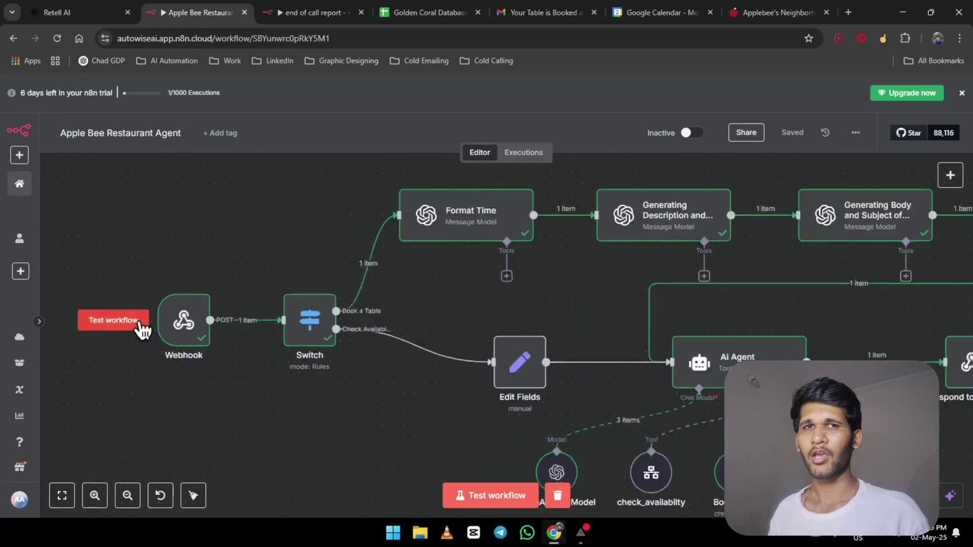
{"action": "mouse_move", "coordinate": [202, 321]}
{"action": "left_mouse_down"}
{"action": "mouse_move", "coordinate": [171, 317]}
{"action": "mouse_move", "coordinate": [206, 311]}
{"action": "left_mouse_up"}
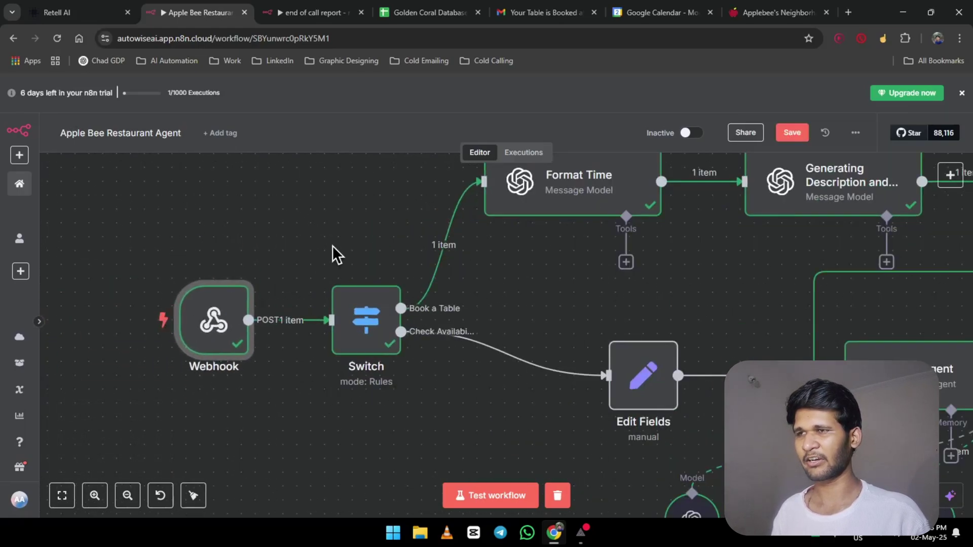
Search the nodes for "web" and add a second Webhook trigger to the workflow.
{"action": "scroll", "coordinate": [333, 245], "scroll_direction": "down", "scroll_amount": 2}
{"action": "key", "text": "Tab"}
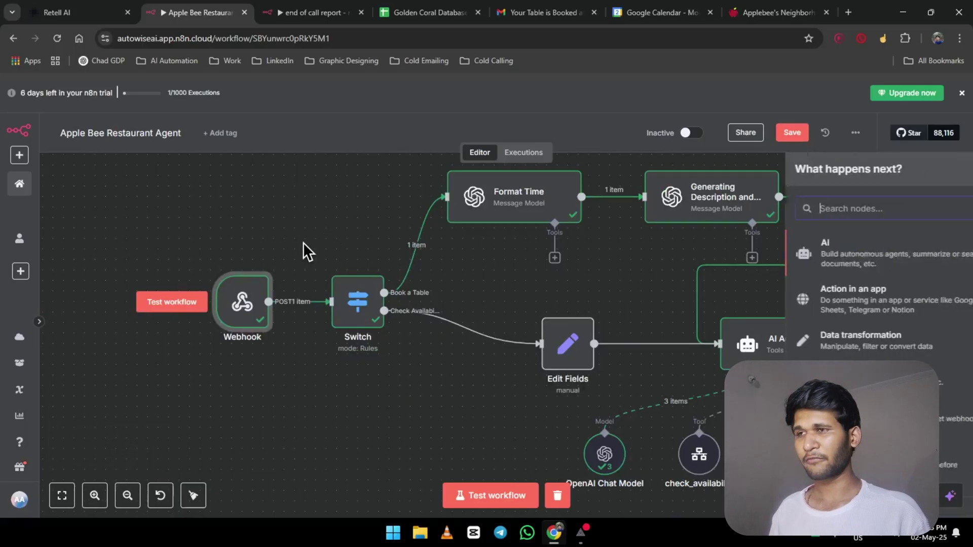
{"action": "type", "text": "web"}
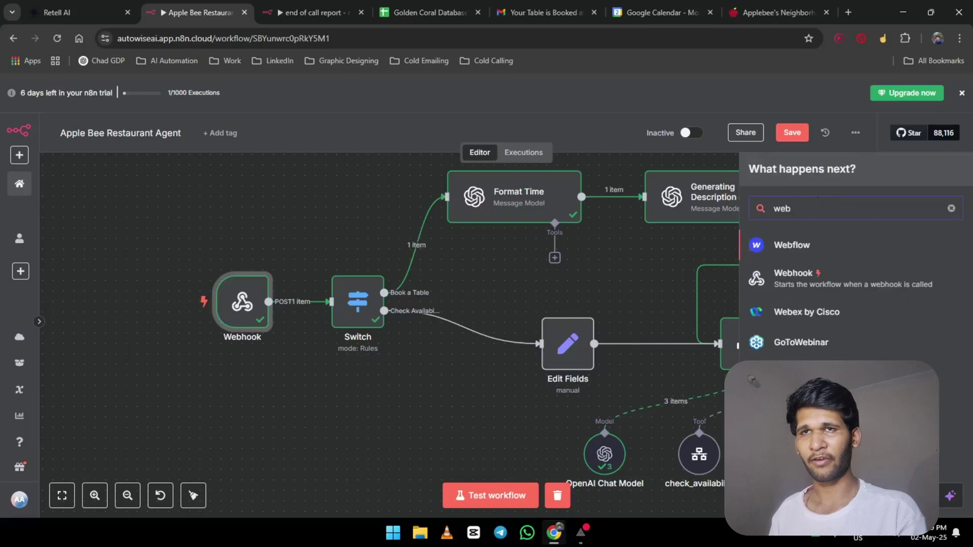
{"action": "left_click", "coordinate": [798, 280]}
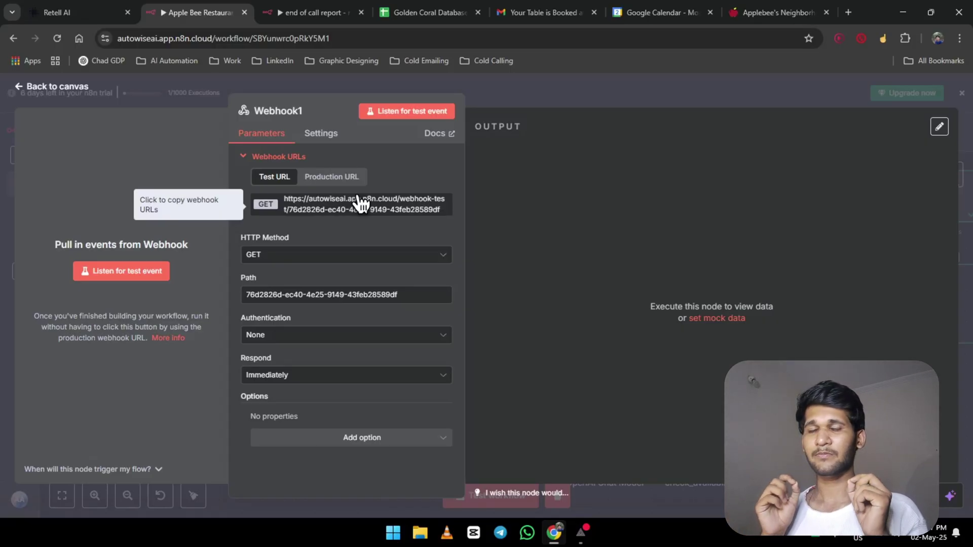
Show the new webhook's HTTP method choices without changing the method, and highlight its path.
{"action": "left_click", "coordinate": [329, 262]}
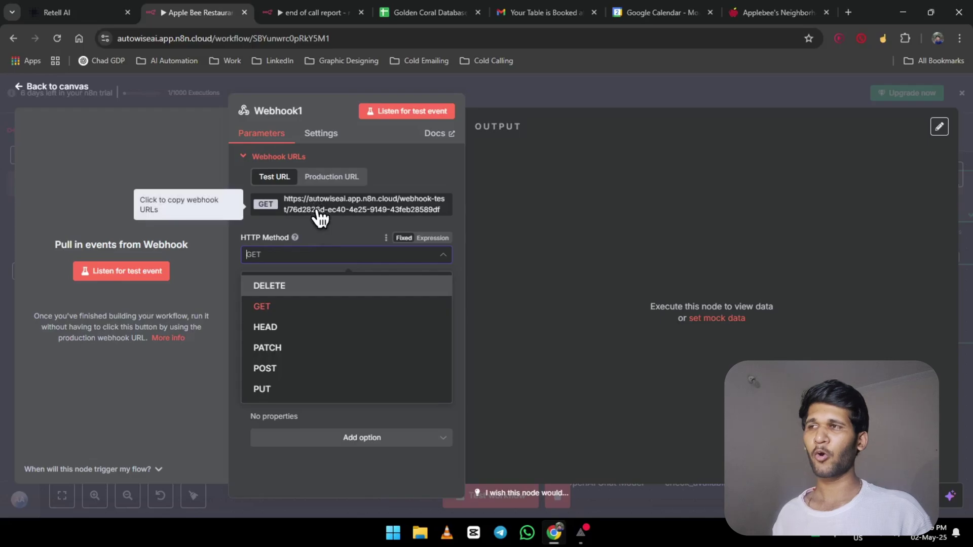
{"action": "left_click", "coordinate": [346, 231]}
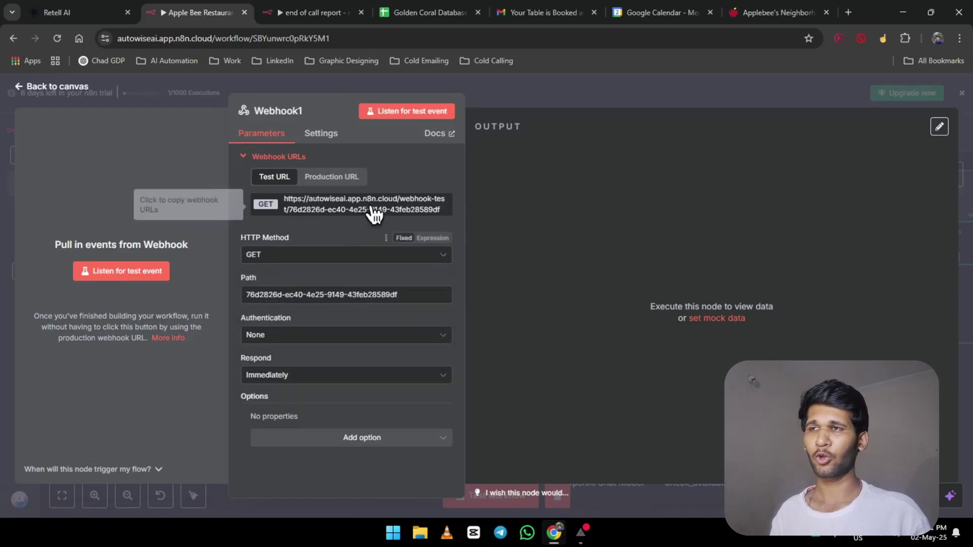
{"action": "left_click_drag", "start_coordinate": [431, 295], "coordinate": [148, 310]}
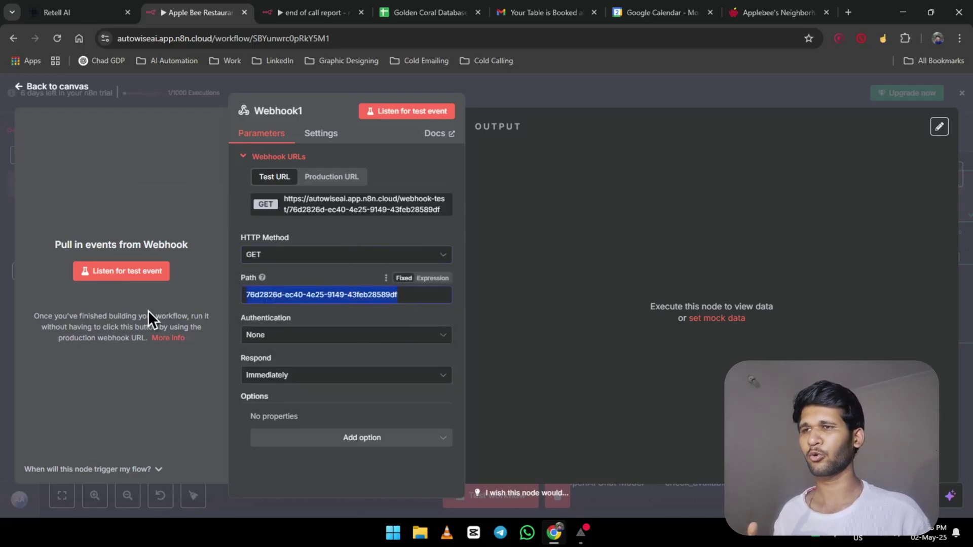
Set the new webhook's path to "restaurantAgent".
{"action": "type", "text": "restaura"}
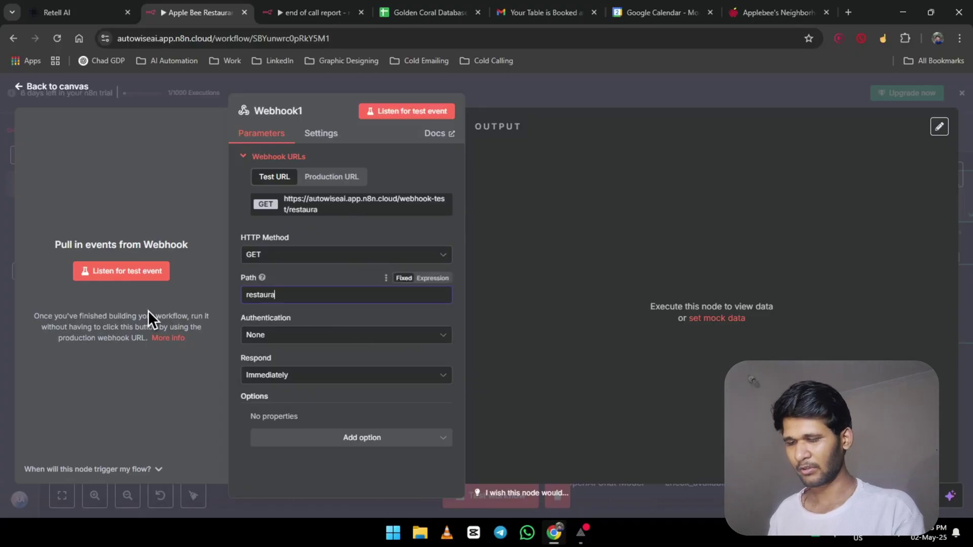
{"action": "type", "text": "ntAGent"}
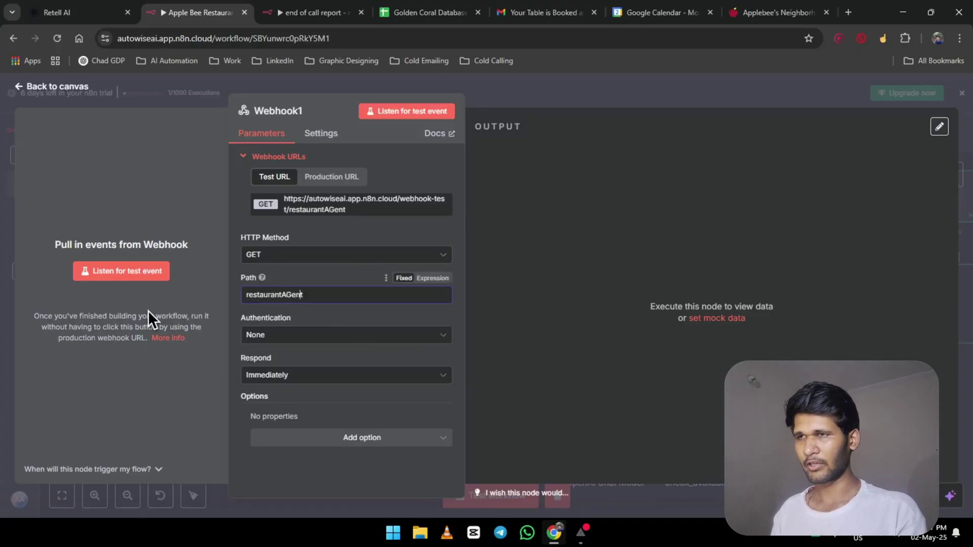
{"action": "key", "text": "BackSpace"}
{"action": "type", "text": "f"}
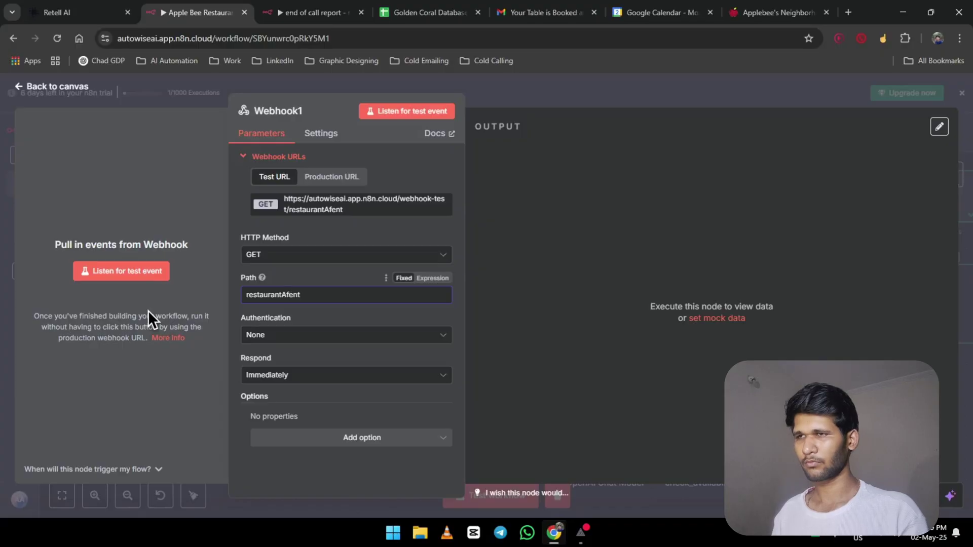
{"action": "key", "text": "BackSpace"}
{"action": "type", "text": "g"}
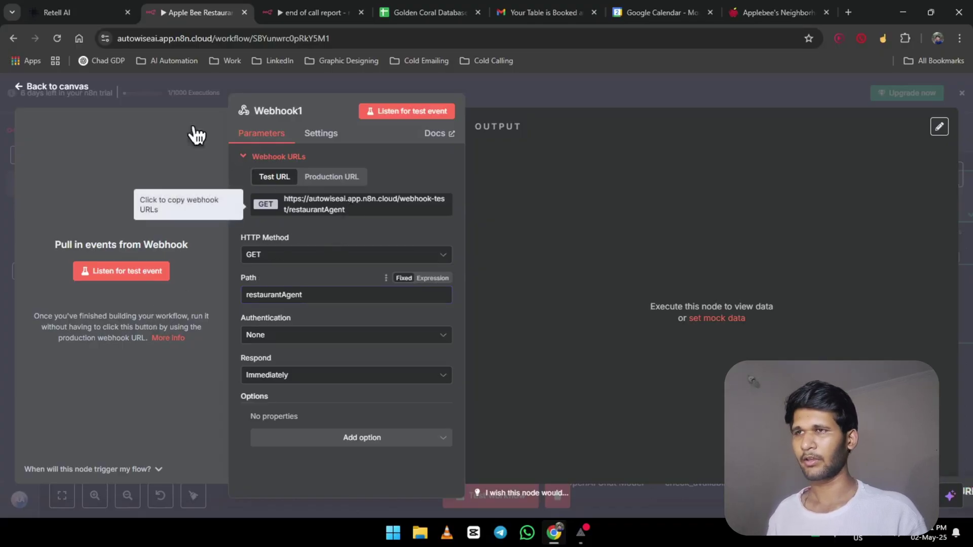
Switch to Retell AI and replace the checkAvailability custom function's URL with the webhook-test/restaurantAgent address.
{"action": "left_click", "coordinate": [95, 10]}
{"action": "left_click", "coordinate": [304, 284]}
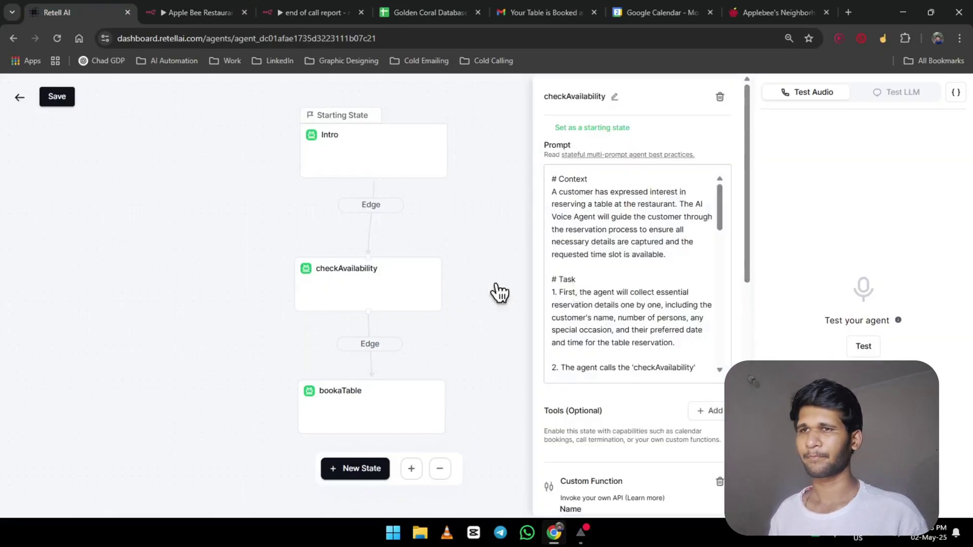
{"action": "scroll", "coordinate": [645, 365], "scroll_direction": "down", "scroll_amount": 3}
{"action": "scroll", "coordinate": [608, 441], "scroll_direction": "down", "scroll_amount": 5}
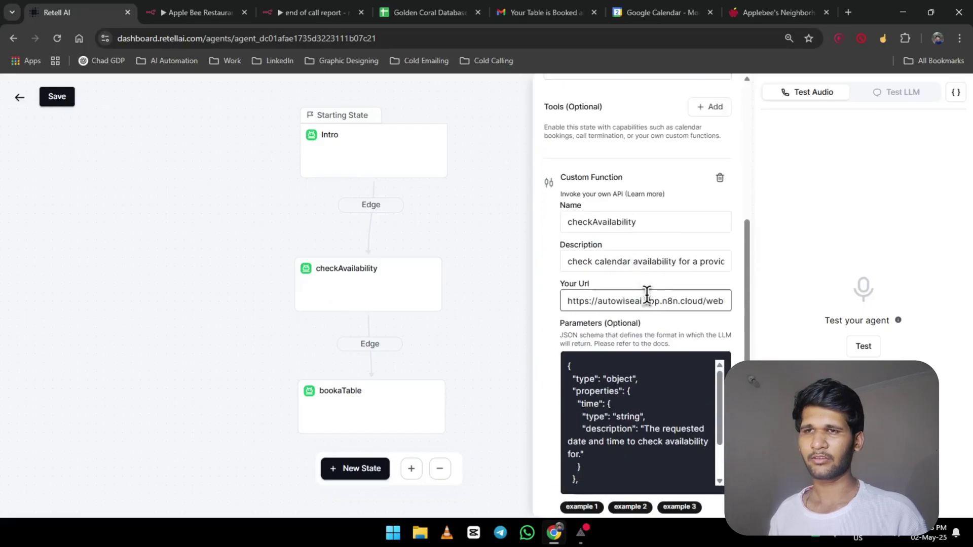
{"action": "key", "text": "ctrl+a"}
{"action": "key", "text": "ctrl+v"}
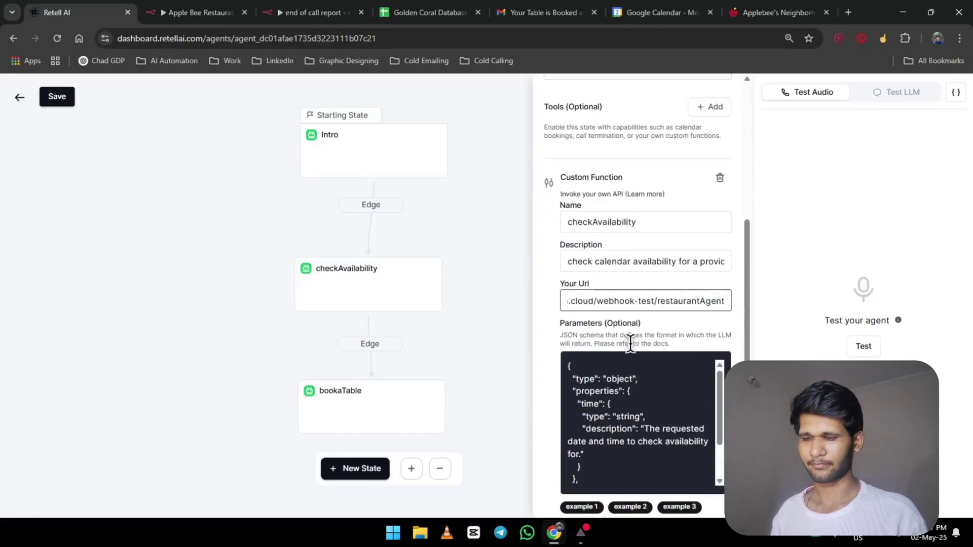
Return to the Apple Bee Restaurant Agent workflow in n8n and show the Webhook1 node's Respond choices without changing them.
{"action": "left_click", "coordinate": [182, 12]}
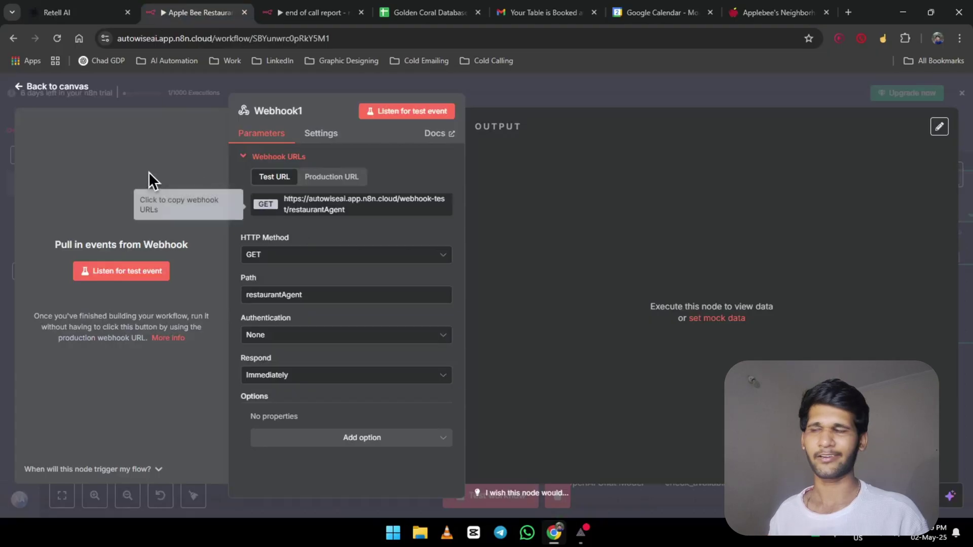
{"action": "left_click", "coordinate": [333, 377]}
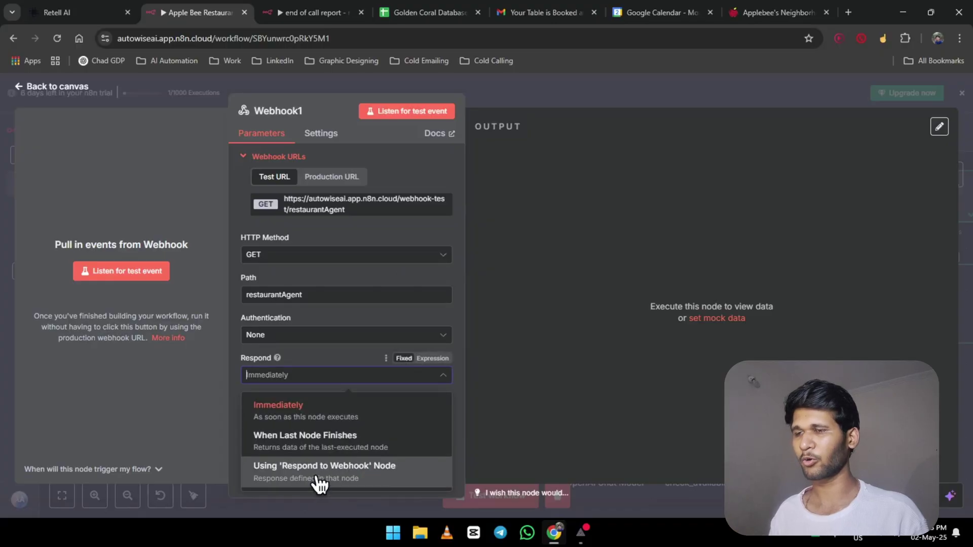
{"action": "left_click", "coordinate": [76, 96]}
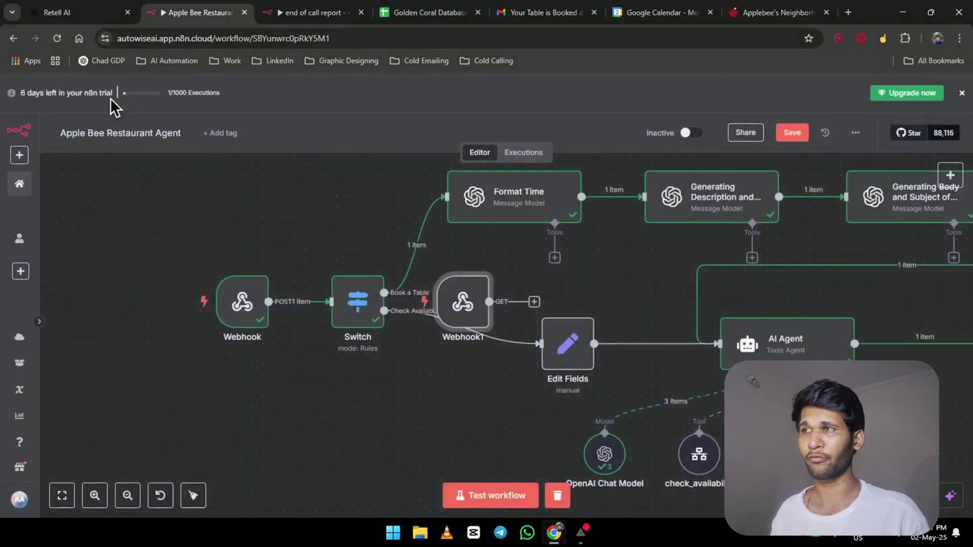
Delete the Webhook1 node from the workflow.
{"action": "left_click_drag", "start_coordinate": [440, 307], "coordinate": [335, 409]}
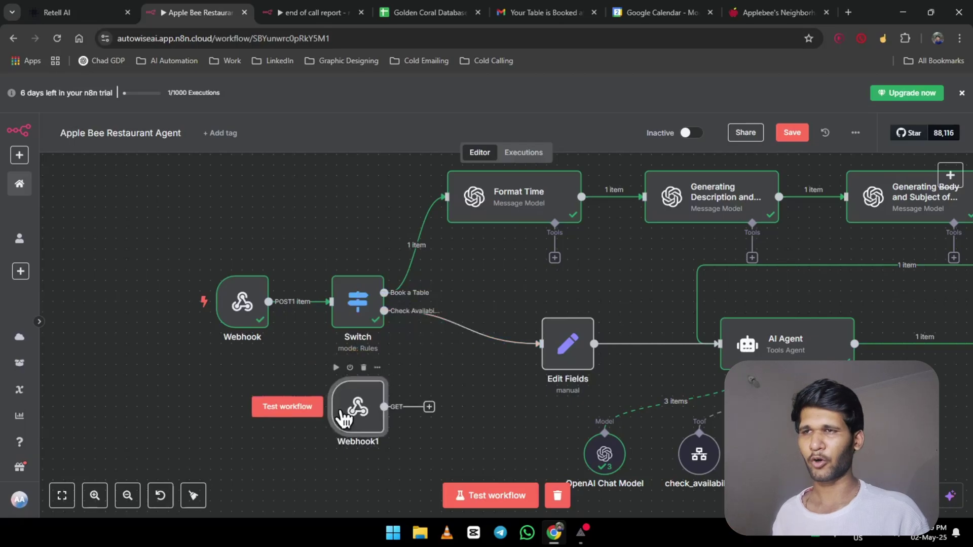
{"action": "key", "text": "Delete"}
{"action": "scroll", "coordinate": [293, 369], "scroll_direction": "right", "scroll_amount": 3}
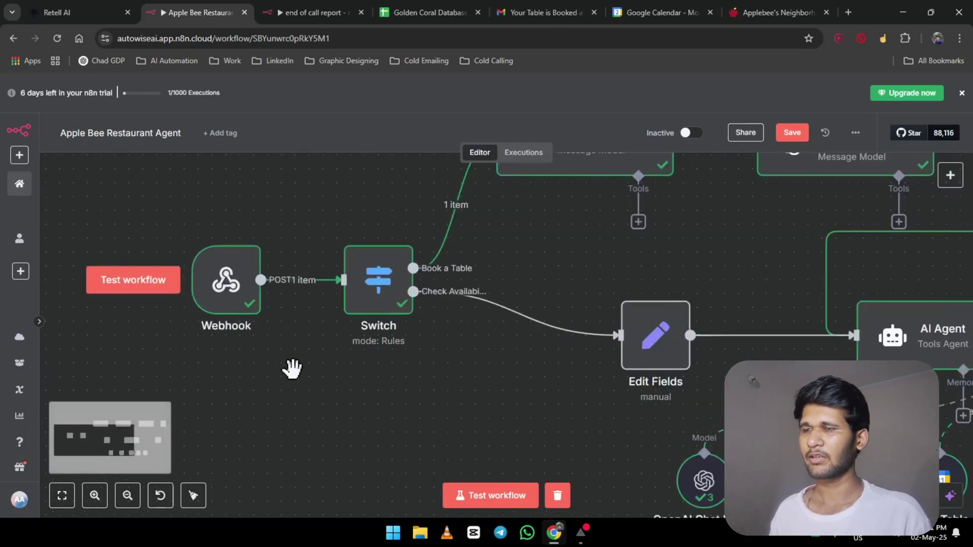
{"action": "scroll", "coordinate": [257, 408], "scroll_direction": "up", "scroll_amount": 2}
{"action": "scroll", "coordinate": [255, 409], "scroll_direction": "down", "scroll_amount": 2}
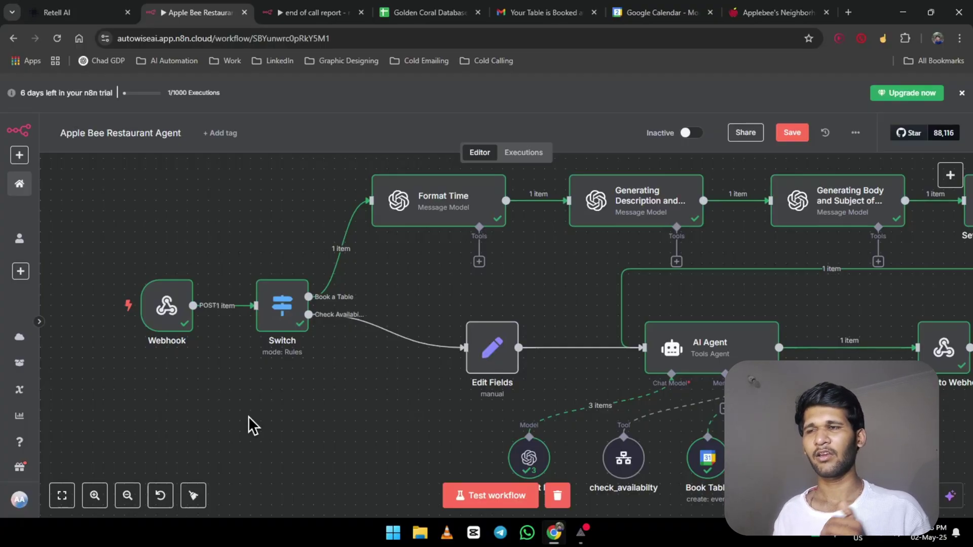
Move the Switch node slightly closer to the Webhook node, and briefly open its settings.
{"action": "left_click_drag", "start_coordinate": [288, 325], "coordinate": [279, 324]}
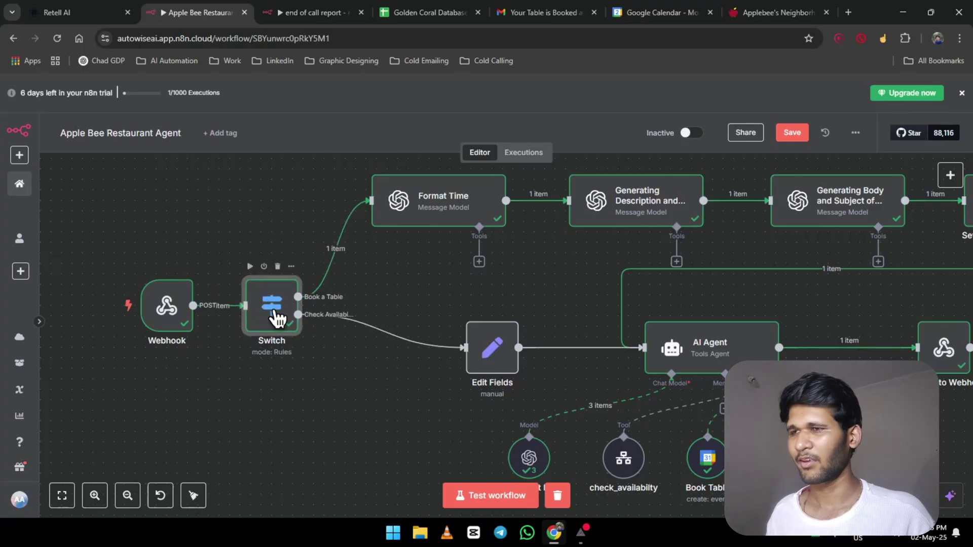
{"action": "double_click", "coordinate": [273, 314]}
{"action": "key", "text": "Escape"}
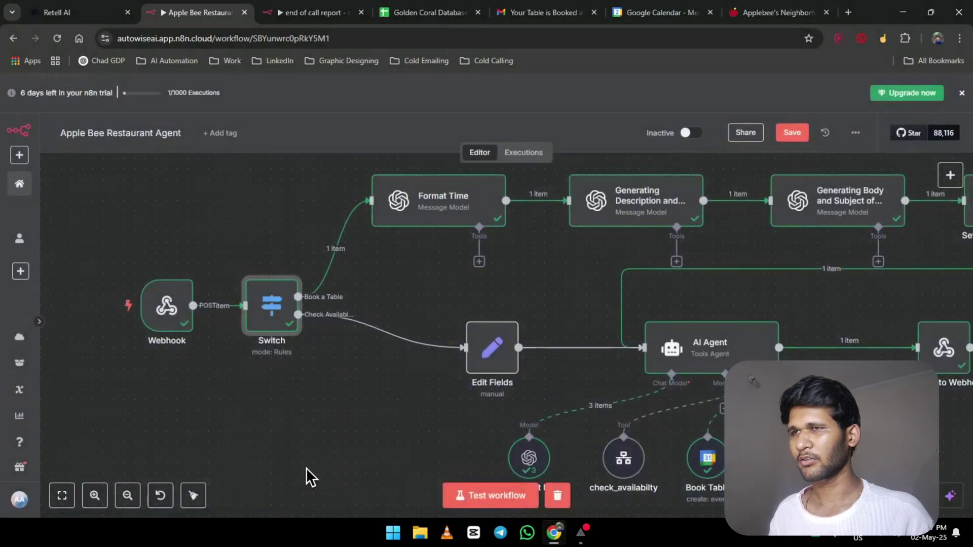
Search the nodes for "Switc", add a second Switch node after the existing one, and delete it again.
{"action": "key", "text": "Tab"}
{"action": "type", "text": "Swithc"}
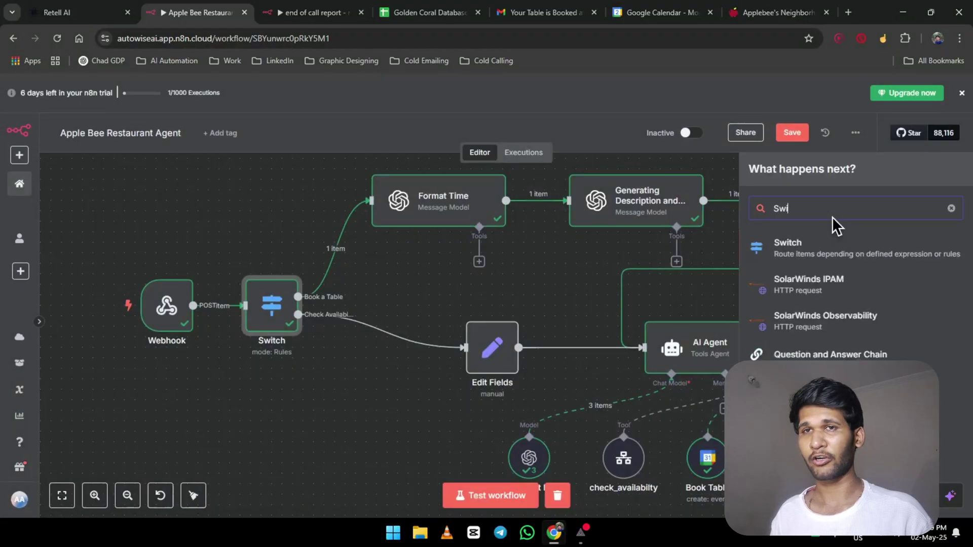
{"action": "key", "text": "BackSpace"}
{"action": "key", "text": "BackSpace"}
{"action": "type", "text": "c"}
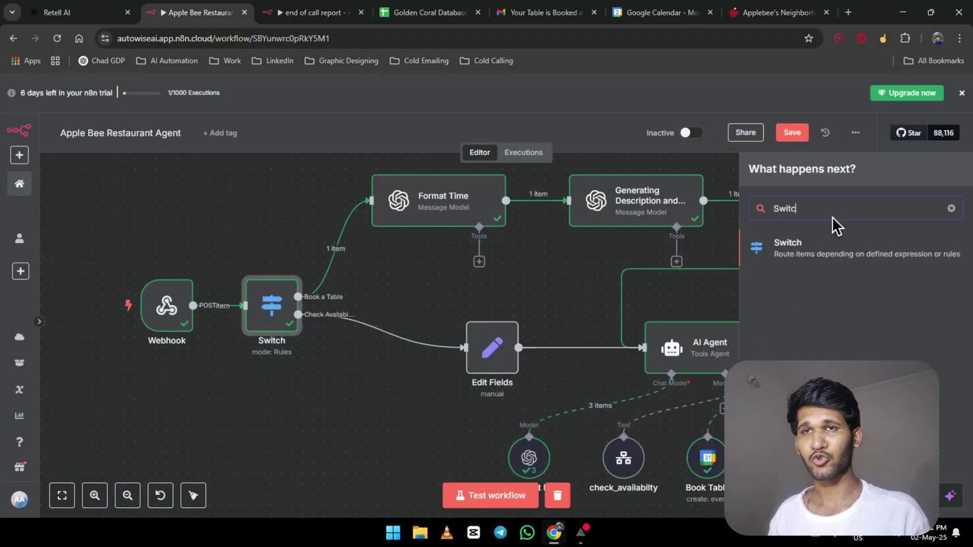
{"action": "left_click", "coordinate": [831, 246]}
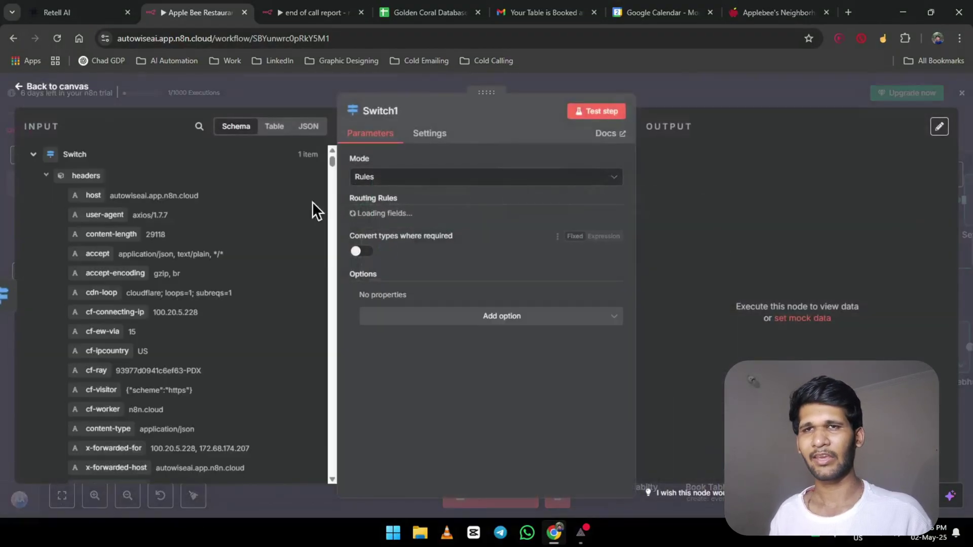
{"action": "left_click", "coordinate": [68, 93]}
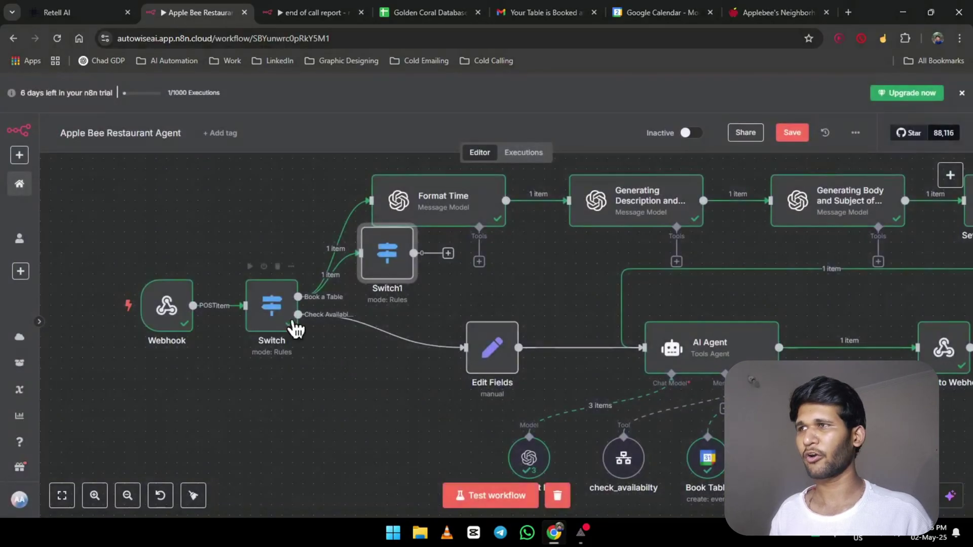
{"action": "left_click_drag", "start_coordinate": [394, 260], "coordinate": [332, 396]}
{"action": "key", "text": "Delete"}
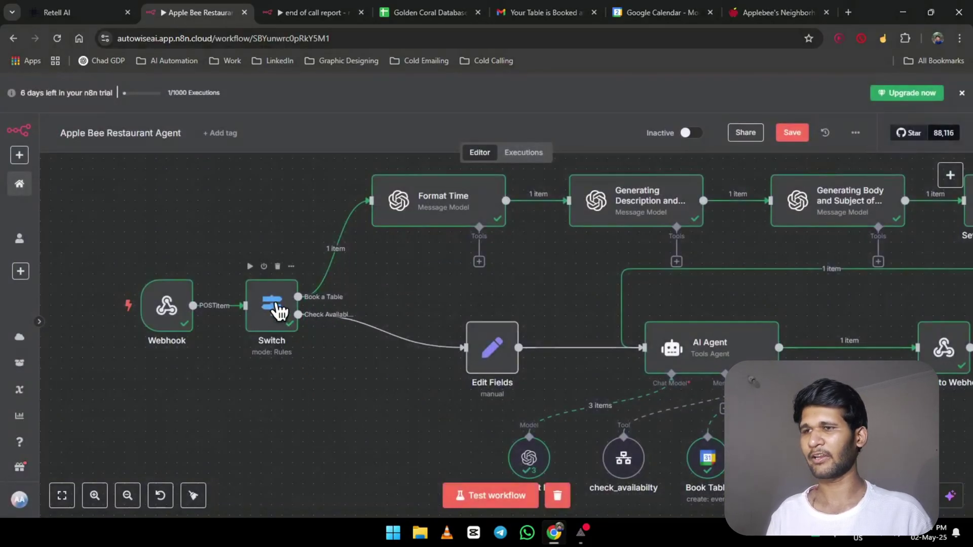
Review the existing Switch node's routing rules, and add another Switch node from a search for "switch".
{"action": "double_click", "coordinate": [271, 303]}
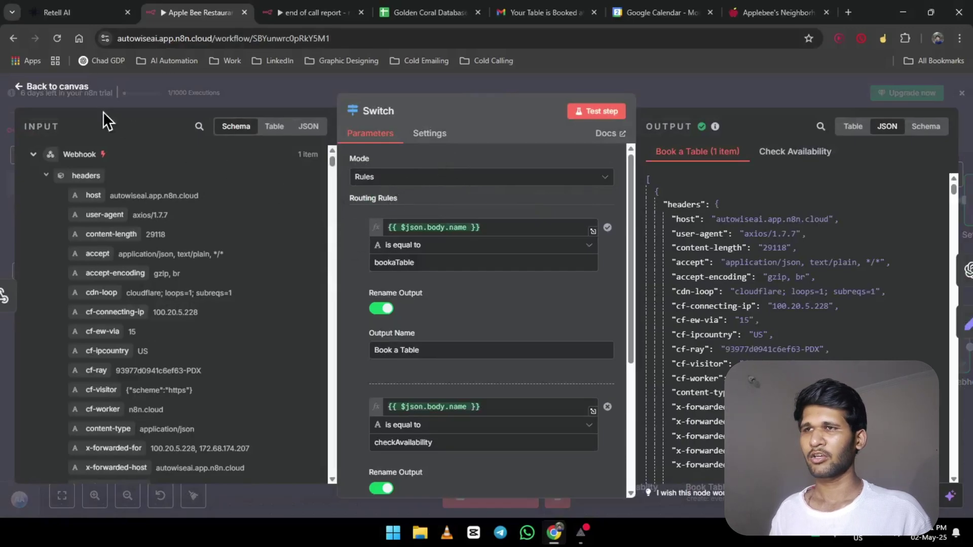
{"action": "left_click", "coordinate": [56, 86]}
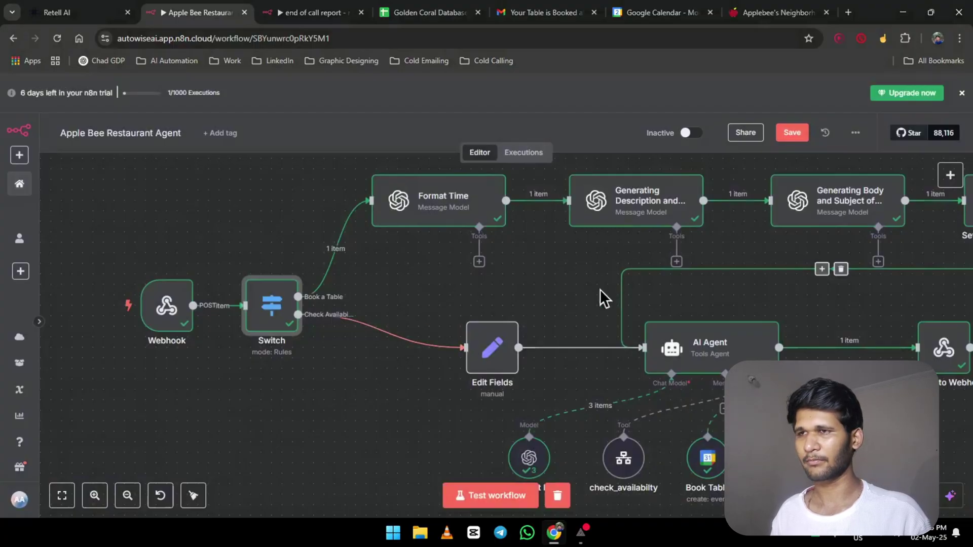
{"action": "left_click", "coordinate": [950, 176]}
{"action": "type", "text": "switch"}
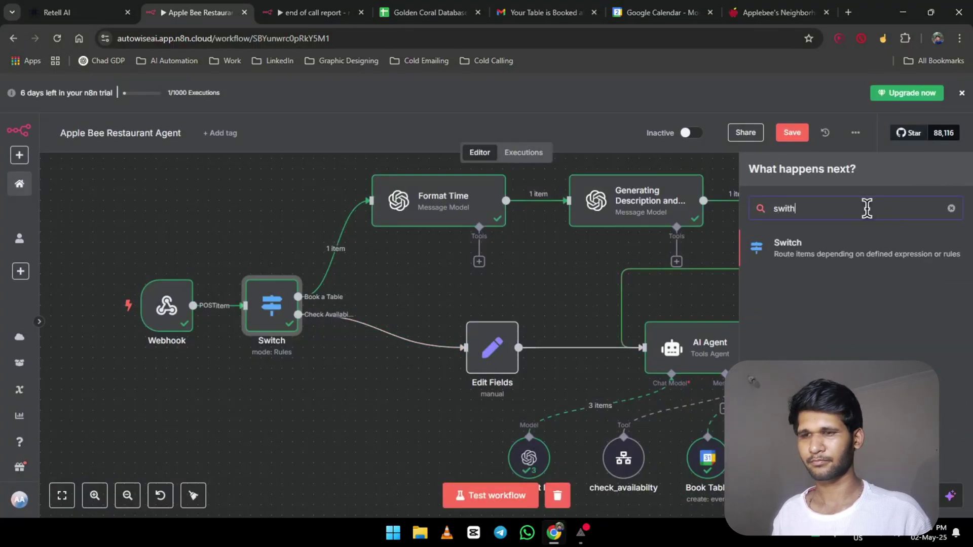
{"action": "left_click", "coordinate": [852, 249]}
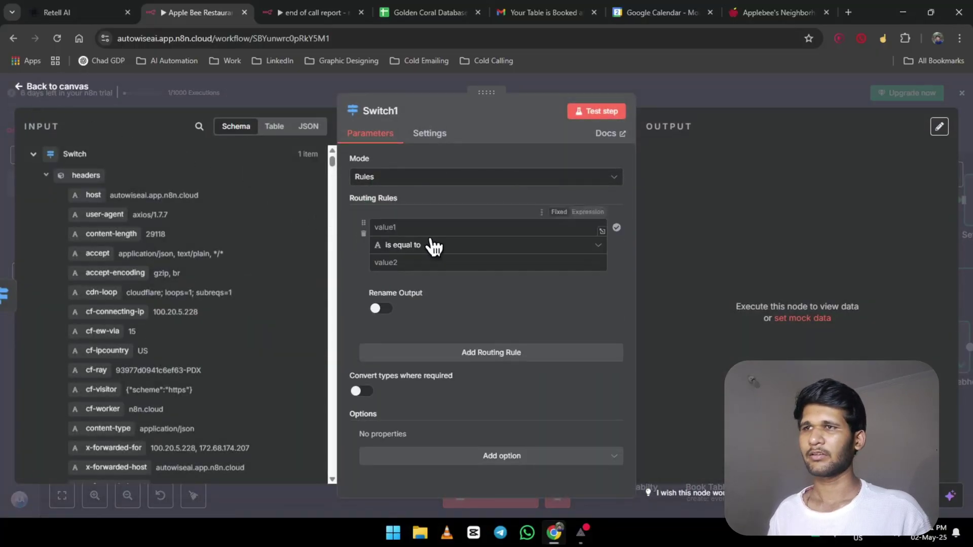
Map the name field from the input's body to the first value of Switch1's routing rule.
{"action": "left_click", "coordinate": [33, 154]}
{"action": "scroll", "coordinate": [117, 345], "scroll_direction": "down", "scroll_amount": 3}
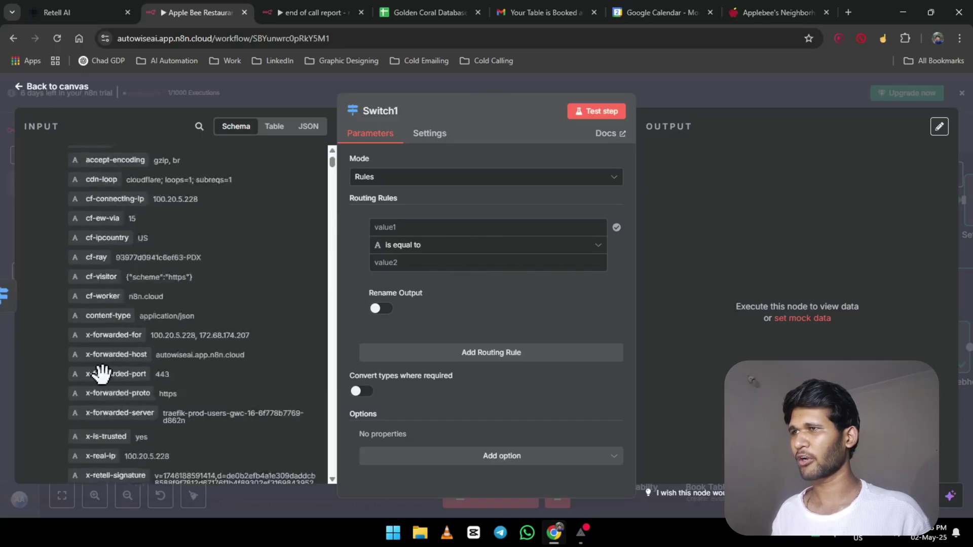
{"action": "scroll", "coordinate": [89, 355], "scroll_direction": "up", "scroll_amount": 3}
{"action": "scroll", "coordinate": [61, 325], "scroll_direction": "down", "scroll_amount": 15}
{"action": "scroll", "coordinate": [48, 312], "scroll_direction": "down", "scroll_amount": 15}
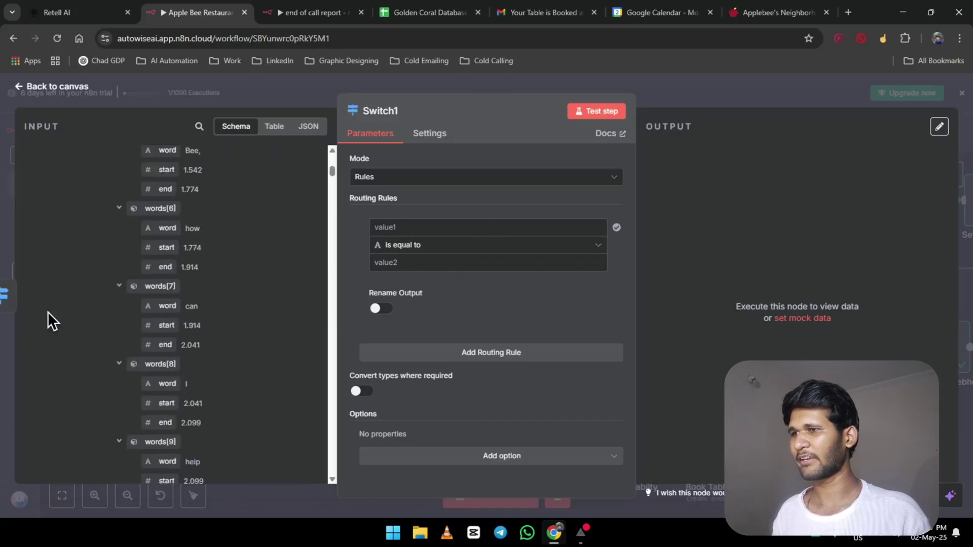
{"action": "scroll", "coordinate": [41, 303], "scroll_direction": "up", "scroll_amount": 20}
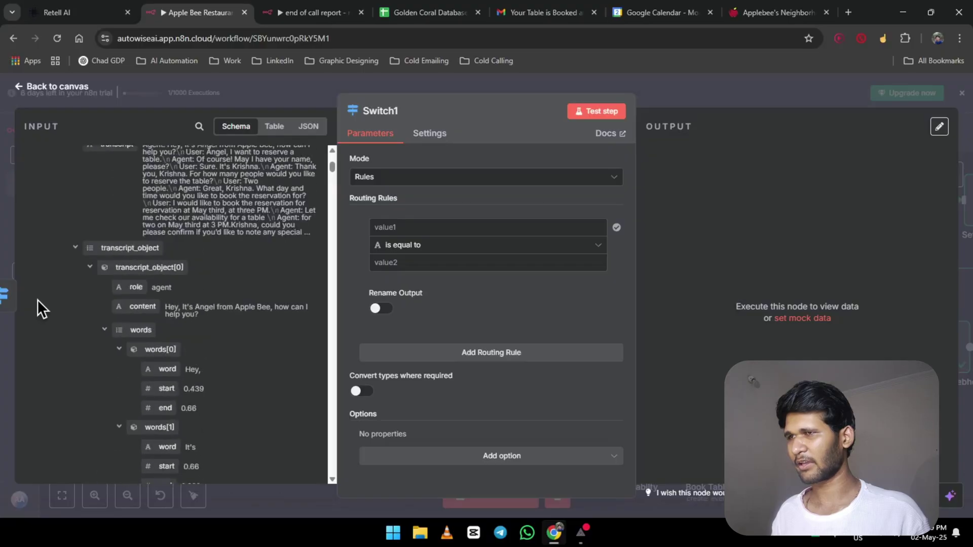
{"action": "left_click", "coordinate": [61, 336]}
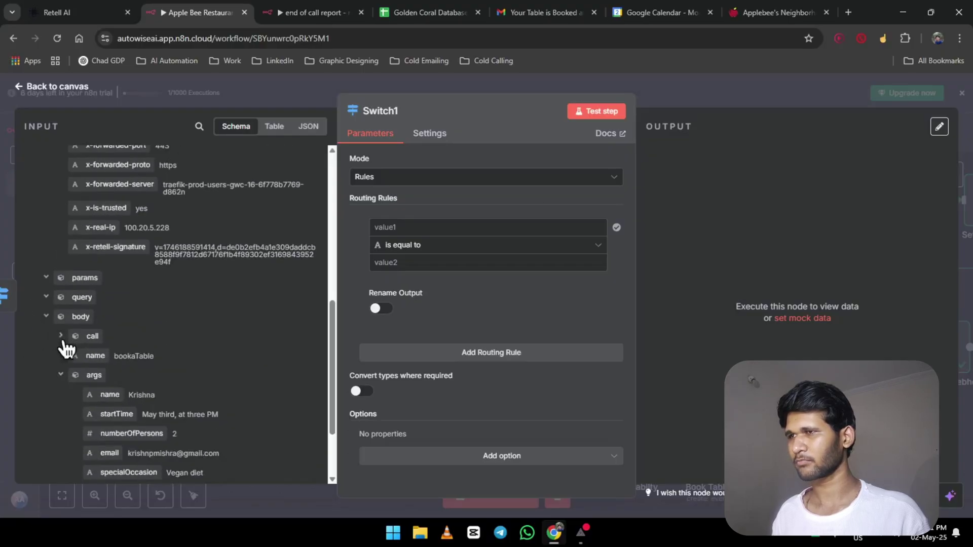
{"action": "scroll", "coordinate": [65, 375], "scroll_direction": "down", "scroll_amount": 3}
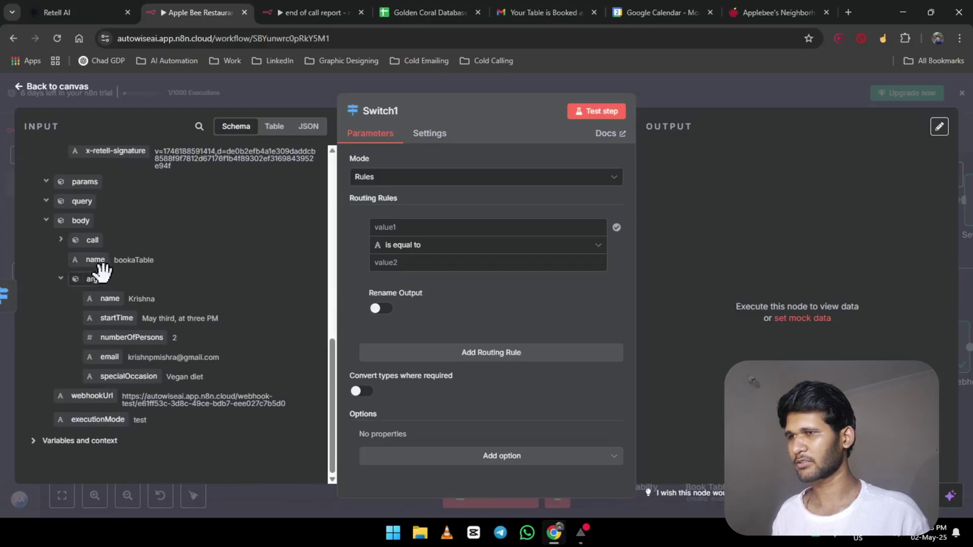
{"action": "left_click_drag", "start_coordinate": [89, 261], "coordinate": [386, 232]}
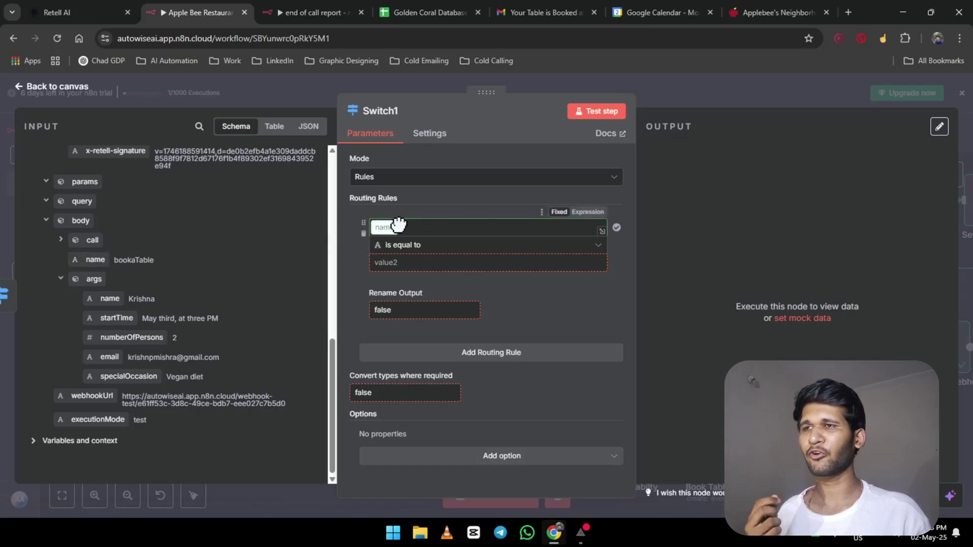
{"action": "left_click", "coordinate": [358, 282]}
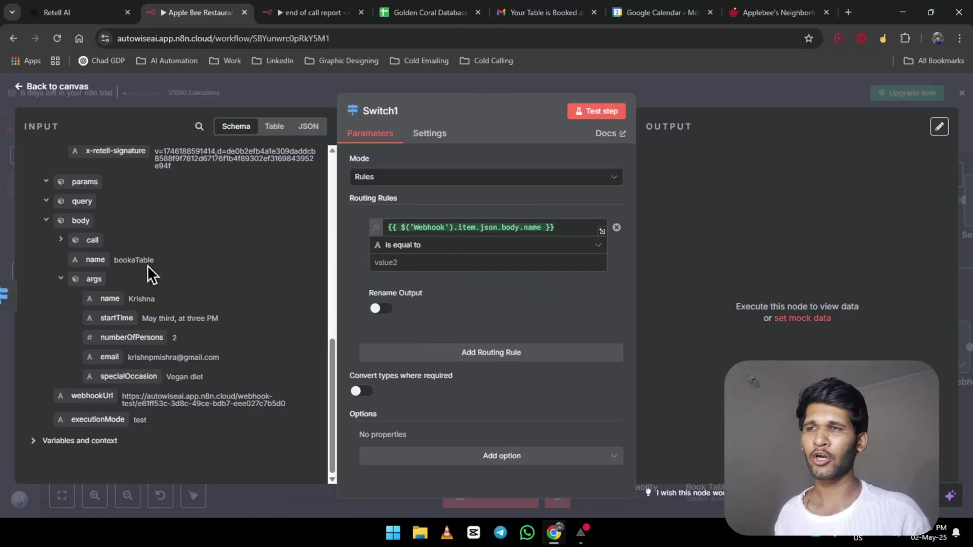
Copy bookaTable from the input into the rule's comparison value, and place Switch1 below the Switch node on the canvas.
{"action": "left_click_drag", "start_coordinate": [153, 261], "coordinate": [115, 269]}
{"action": "key", "text": "ctrl+c"}
{"action": "left_click", "coordinate": [457, 264]}
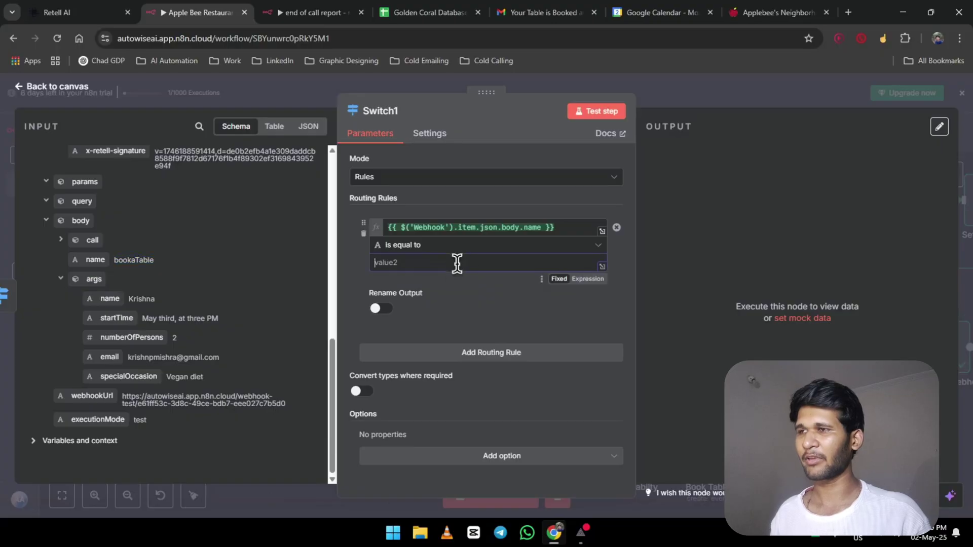
{"action": "key", "text": "ctrl+v"}
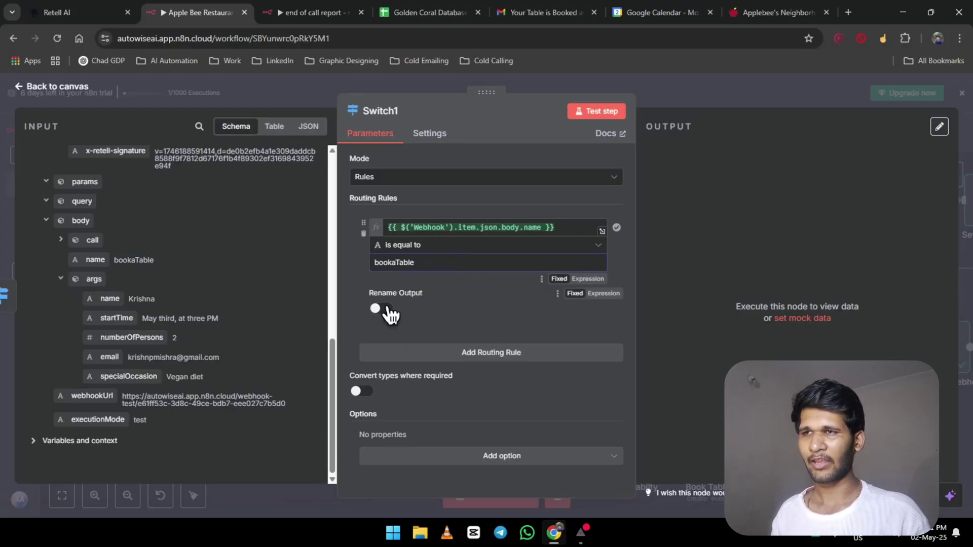
{"action": "left_click", "coordinate": [25, 86]}
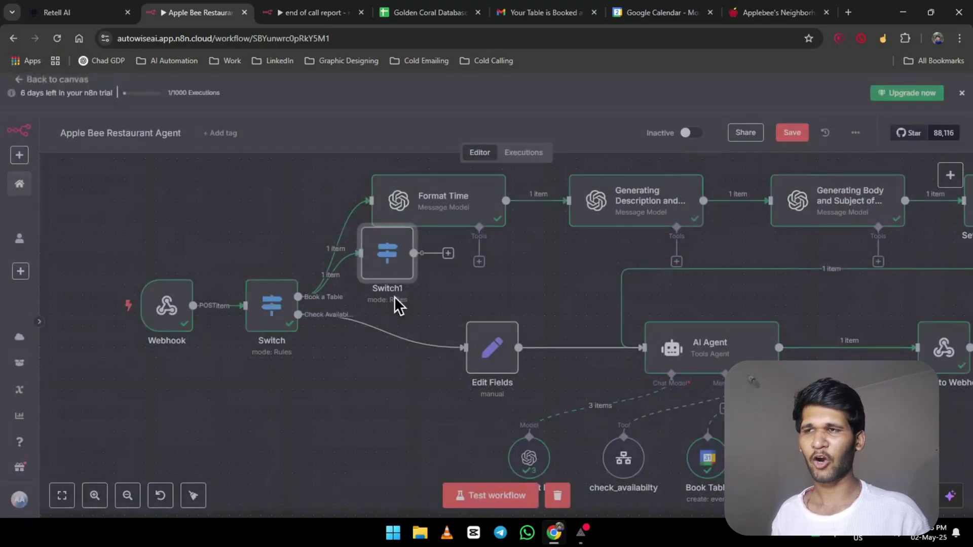
{"action": "left_click_drag", "start_coordinate": [381, 259], "coordinate": [359, 407]}
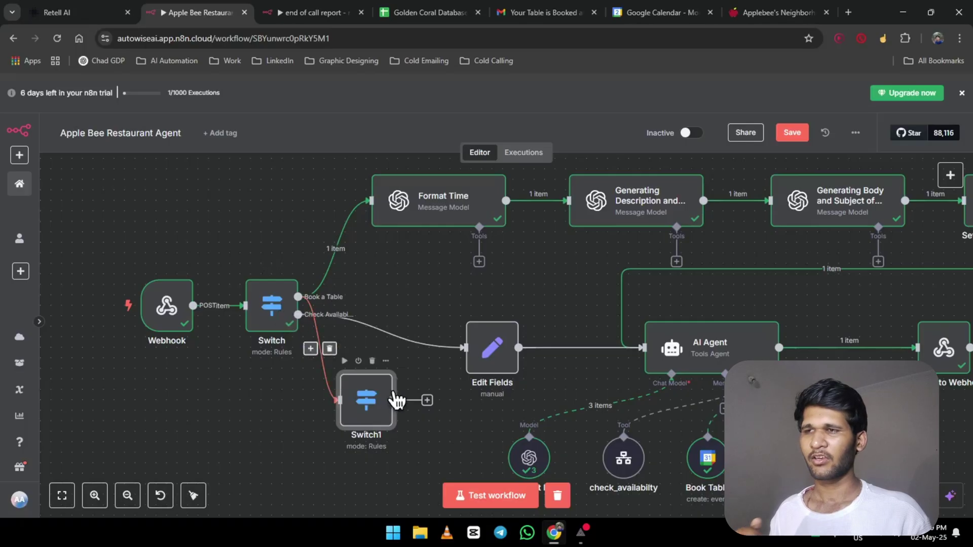
Enable output renaming on Switch1's first routing rule and name the output Book a Table.
{"action": "double_click", "coordinate": [364, 405]}
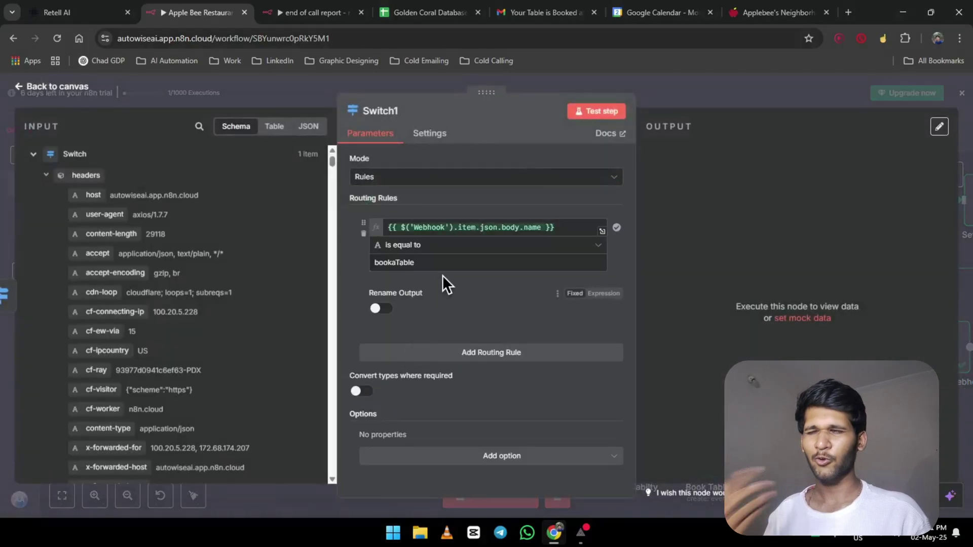
{"action": "left_click", "coordinate": [391, 309]}
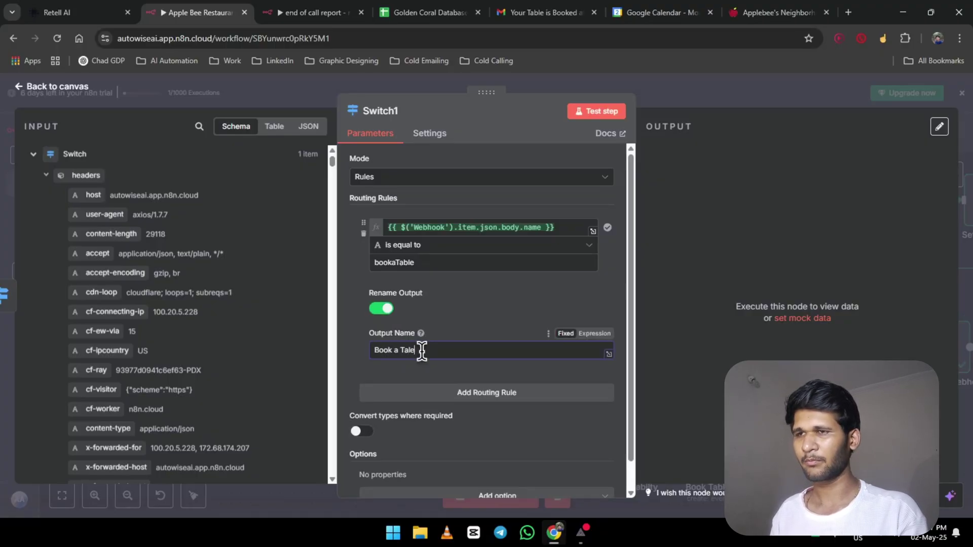
{"action": "scroll", "coordinate": [451, 319], "scroll_direction": "down", "scroll_amount": 1}
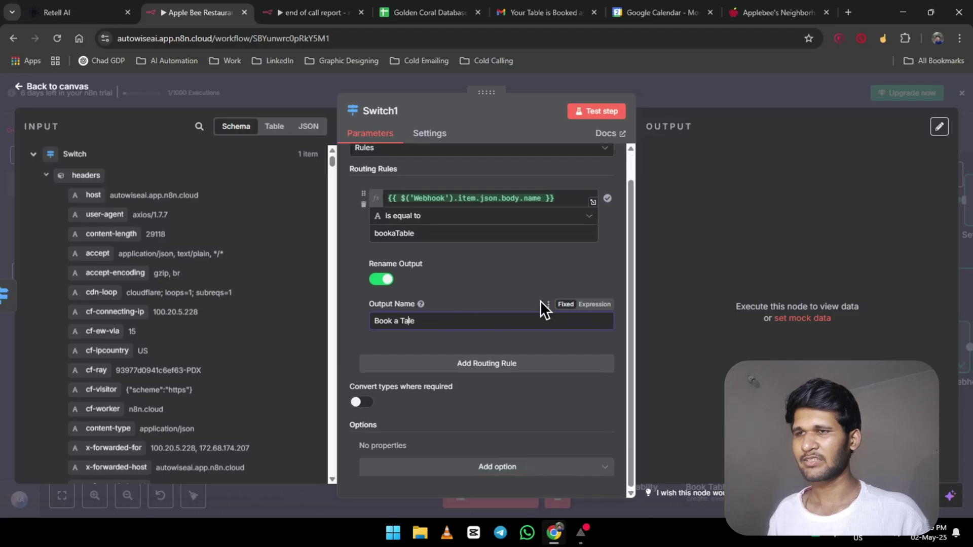
{"action": "type", "text": "b"}
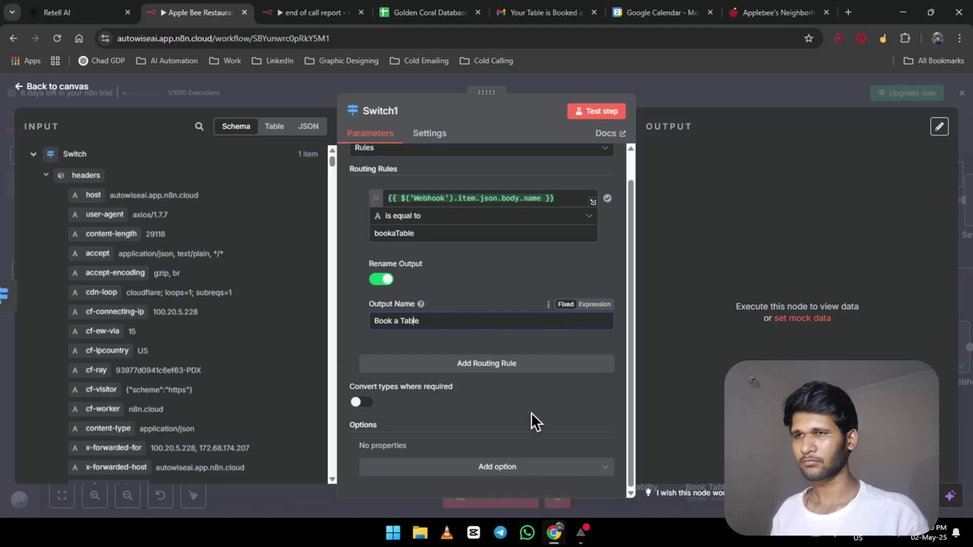
Add a second routing rule to Switch1 comparing {{ $('Webhook').item.json.body.name }} with checkAvailabilty.
{"action": "left_click", "coordinate": [527, 365]}
{"action": "scroll", "coordinate": [482, 248], "scroll_direction": "up", "scroll_amount": 3}
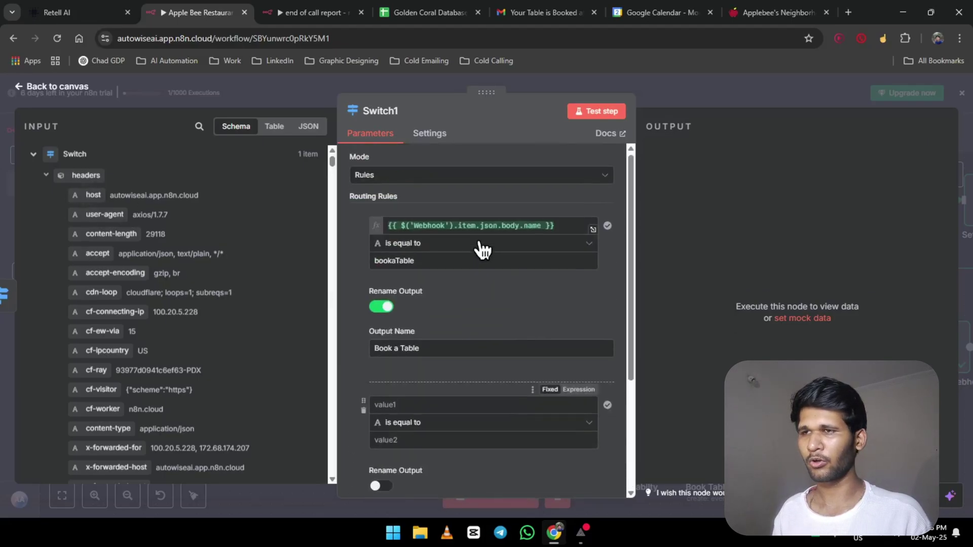
{"action": "left_click", "coordinate": [501, 226]}
{"action": "left_click", "coordinate": [457, 408]}
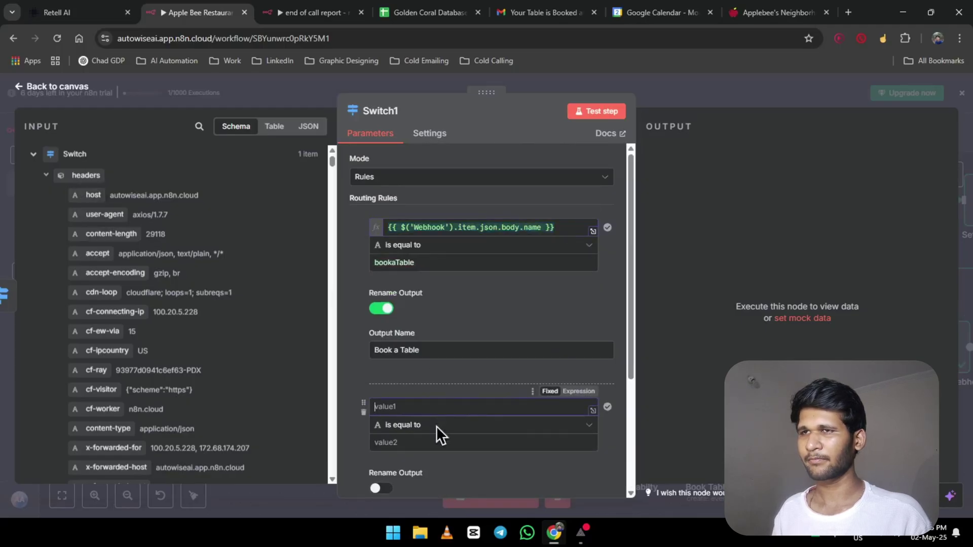
{"action": "type", "text": "{{ $('Webhook').item.json.body.name }}"}
{"action": "left_click", "coordinate": [441, 442]}
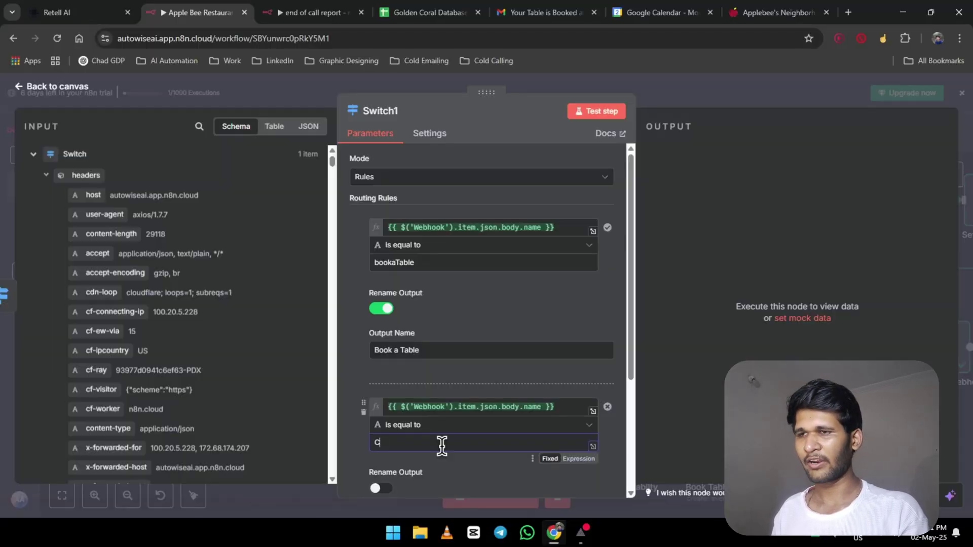
{"action": "key", "text": "ctrl+a"}
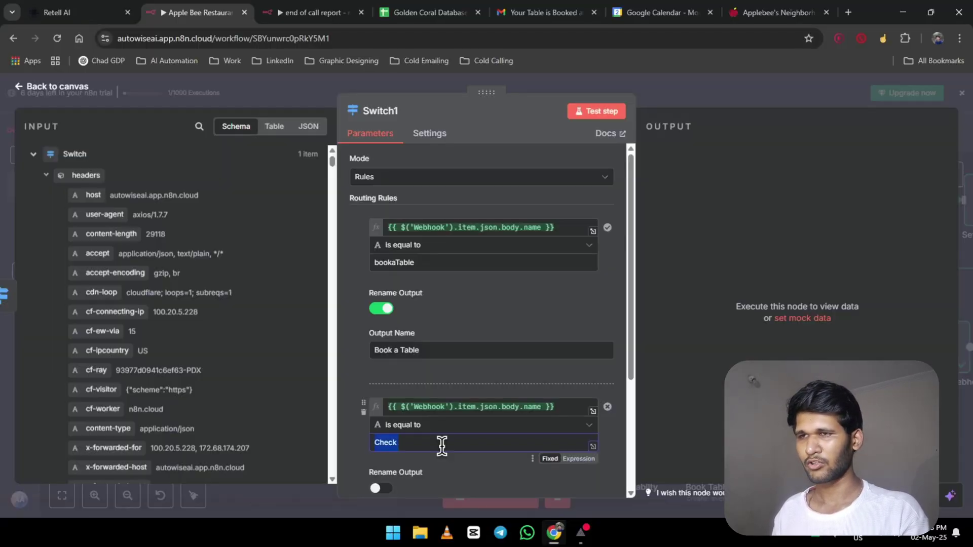
{"action": "key", "text": "BackSpace"}
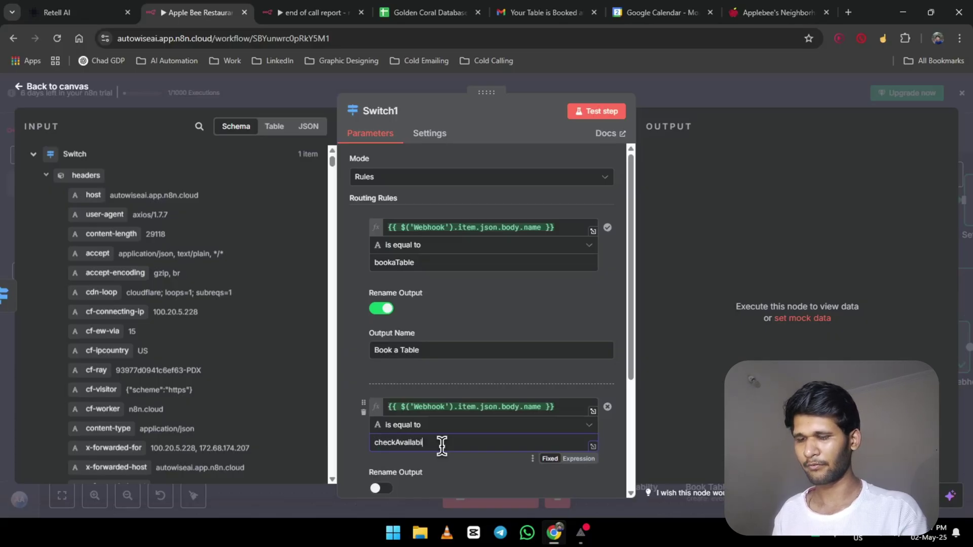
Enable output renaming on the second routing rule, and delete the Switch1 node from the canvas.
{"action": "scroll", "coordinate": [449, 383], "scroll_direction": "down", "scroll_amount": 3}
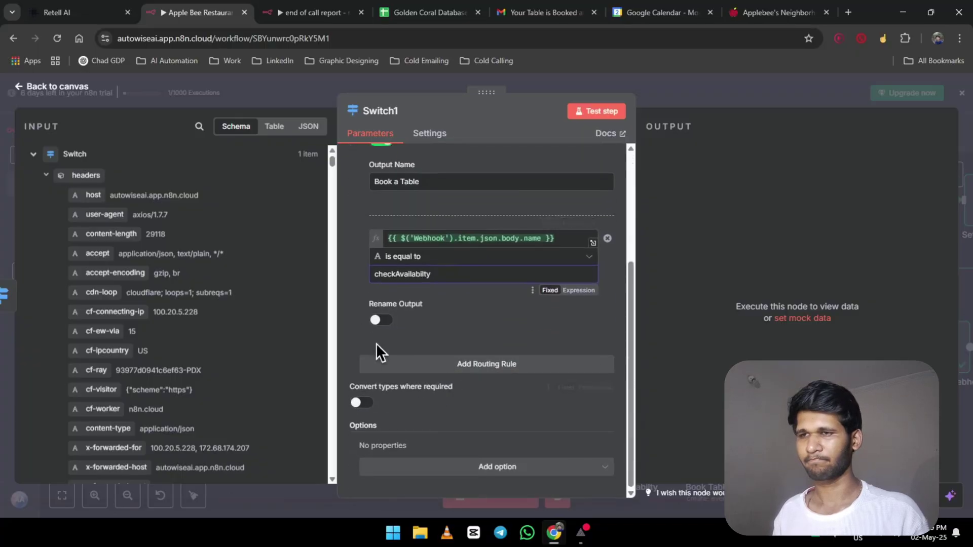
{"action": "left_click", "coordinate": [378, 320]}
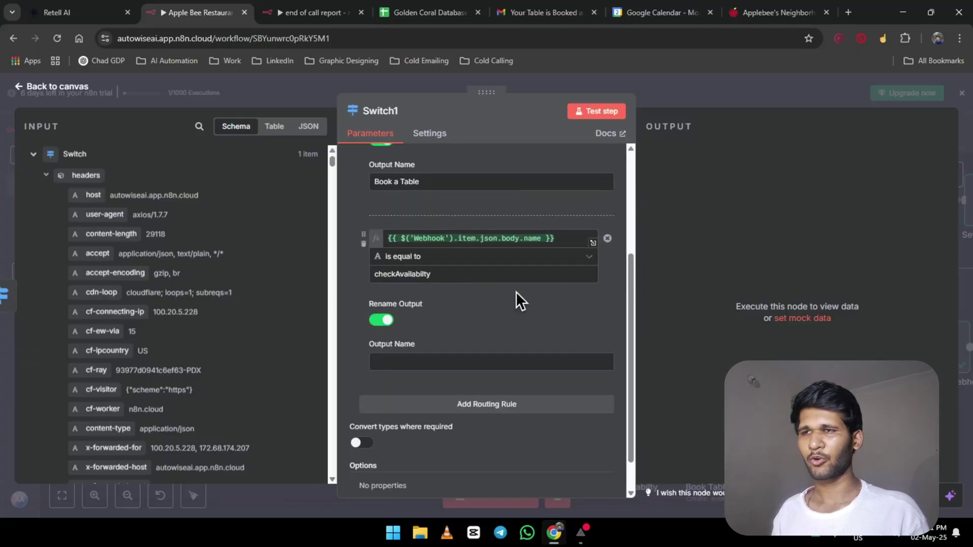
{"action": "left_click", "coordinate": [52, 88]}
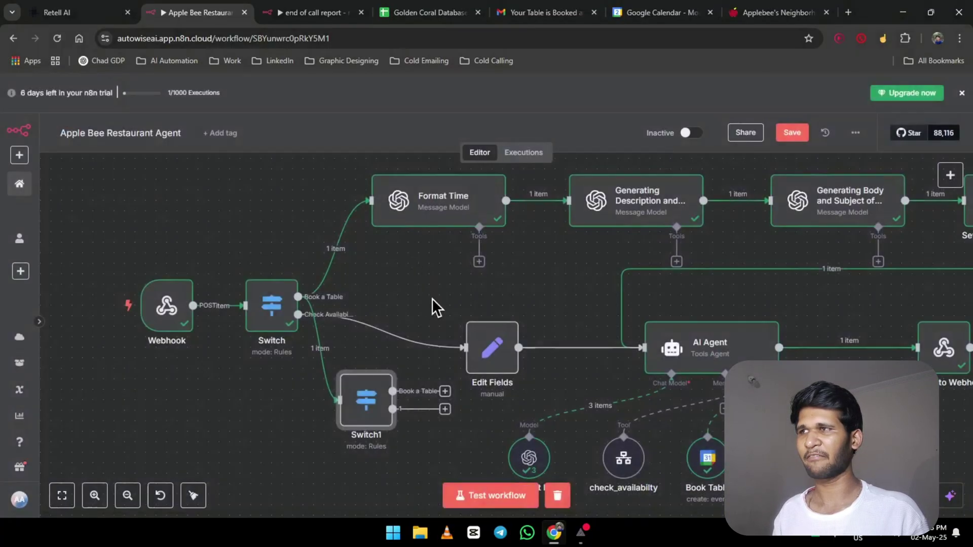
{"action": "key", "text": "Delete"}
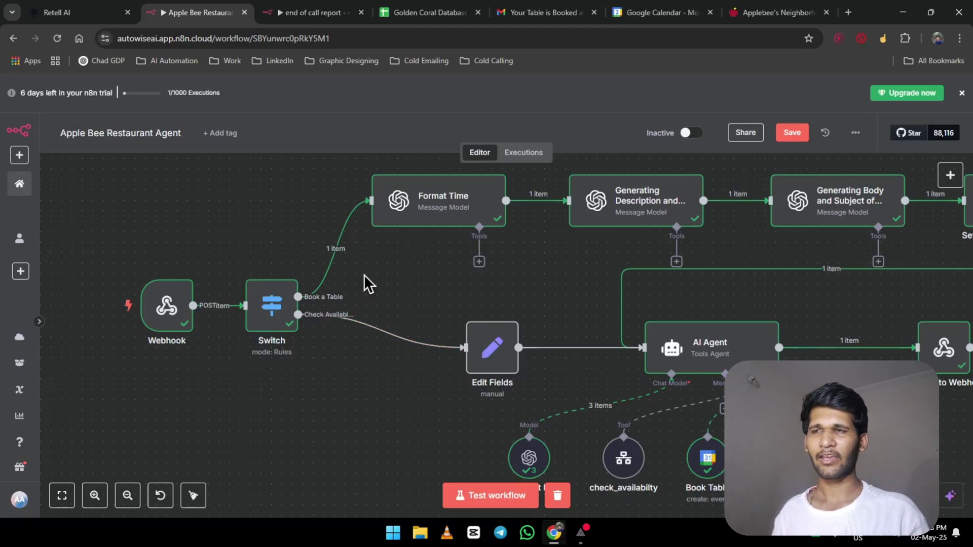
Review the Edit Fields node's settings and the expression mapped to its Time field.
{"action": "left_click_drag", "start_coordinate": [426, 269], "coordinate": [280, 295]}
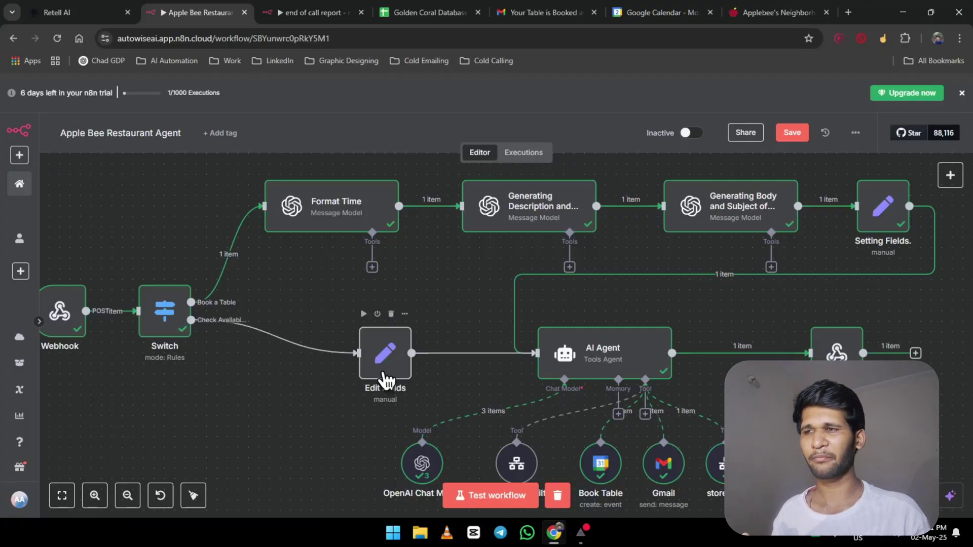
{"action": "left_click_drag", "start_coordinate": [388, 360], "coordinate": [367, 358]}
{"action": "key", "text": "Return"}
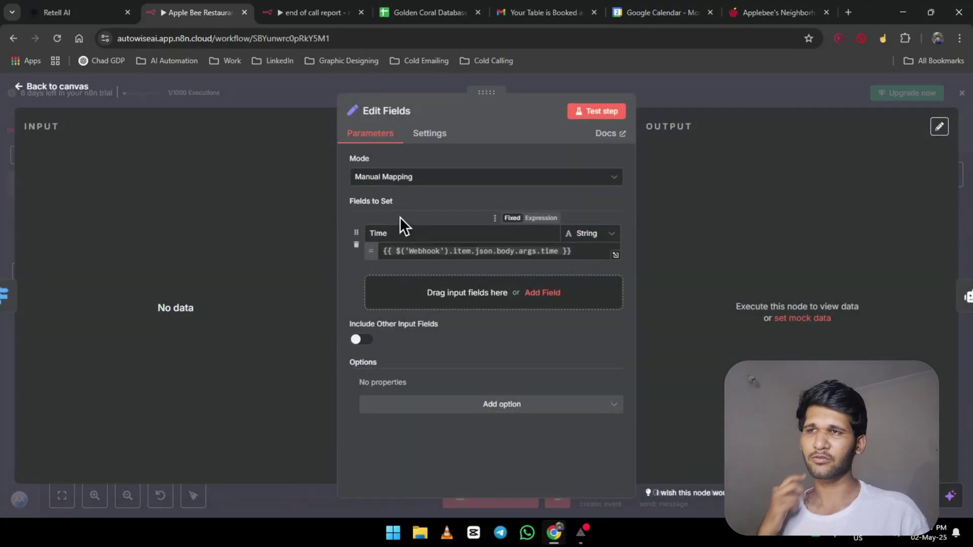
{"action": "left_click", "coordinate": [23, 88]}
{"action": "scroll", "coordinate": [223, 224], "scroll_direction": "left", "scroll_amount": 3}
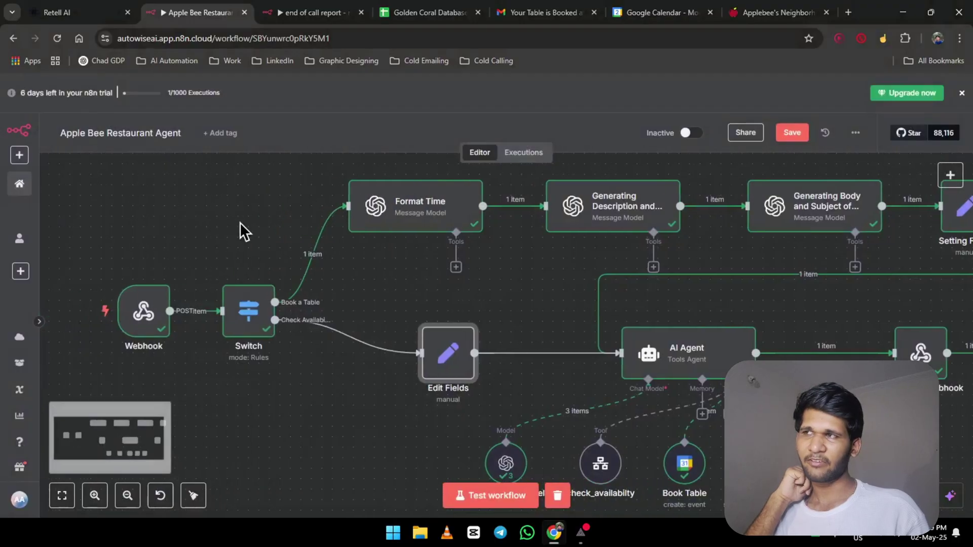
{"action": "double_click", "coordinate": [435, 345]}
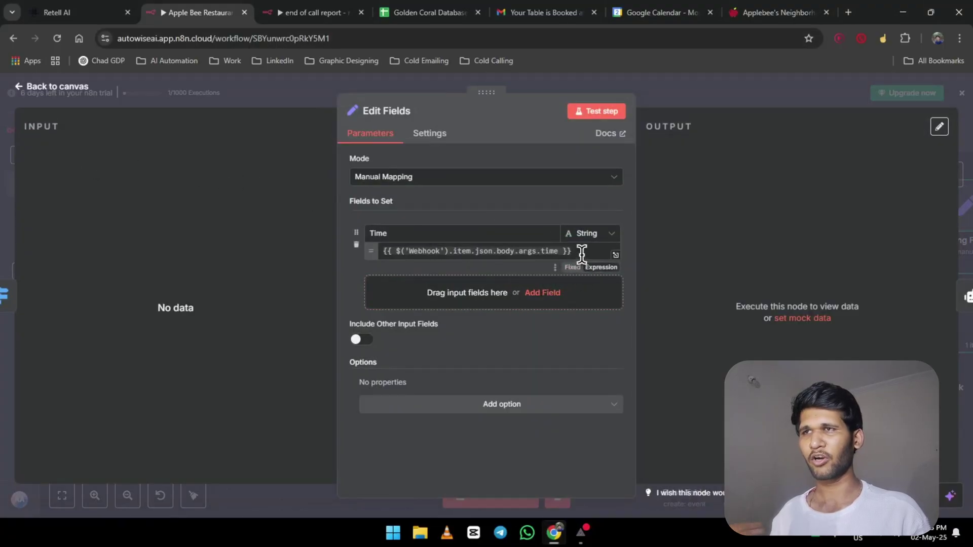
{"action": "left_click", "coordinate": [582, 252]}
{"action": "key", "text": "ctrl+a"}
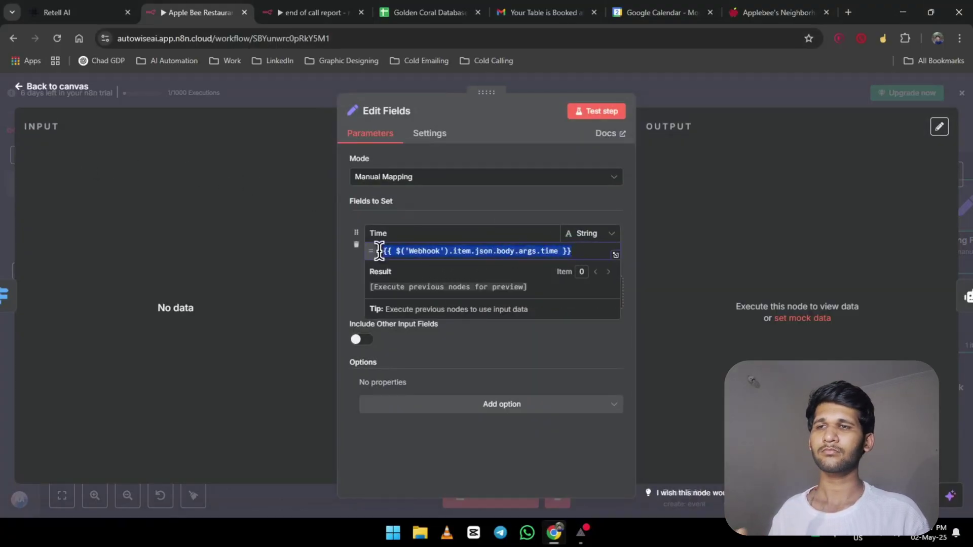
{"action": "left_click", "coordinate": [418, 199]}
Append a second expression, {{ $('Webhook').item.json.body.args.time }}, to the Time field's value in the Edit Fields node.
{"action": "left_click", "coordinate": [599, 252]}
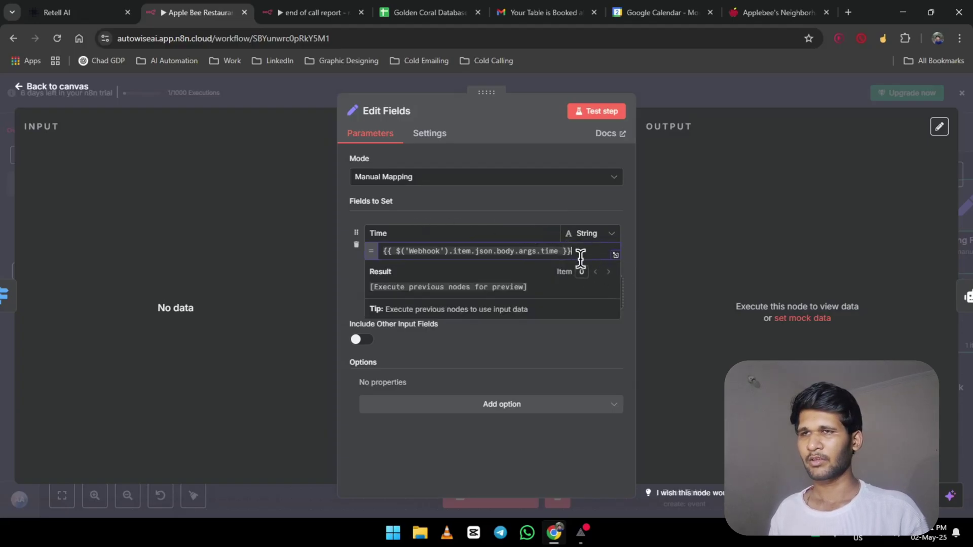
{"action": "type", "text": "{{"}
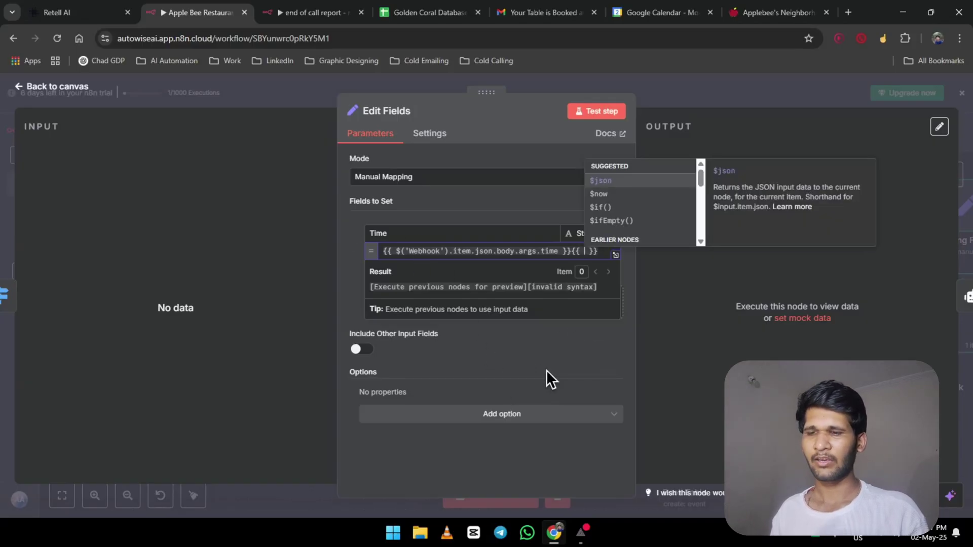
{"action": "type", "text": "$"}
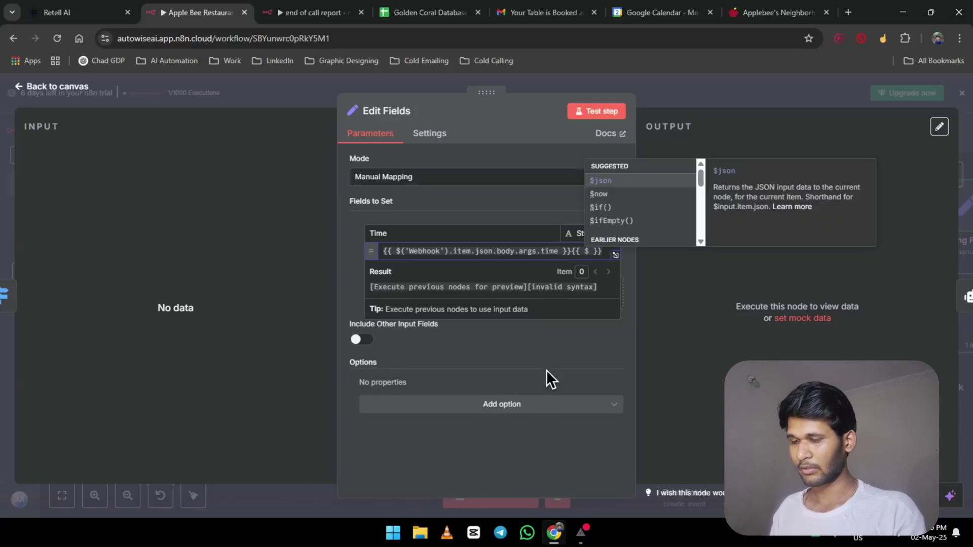
{"action": "type", "text": "("}
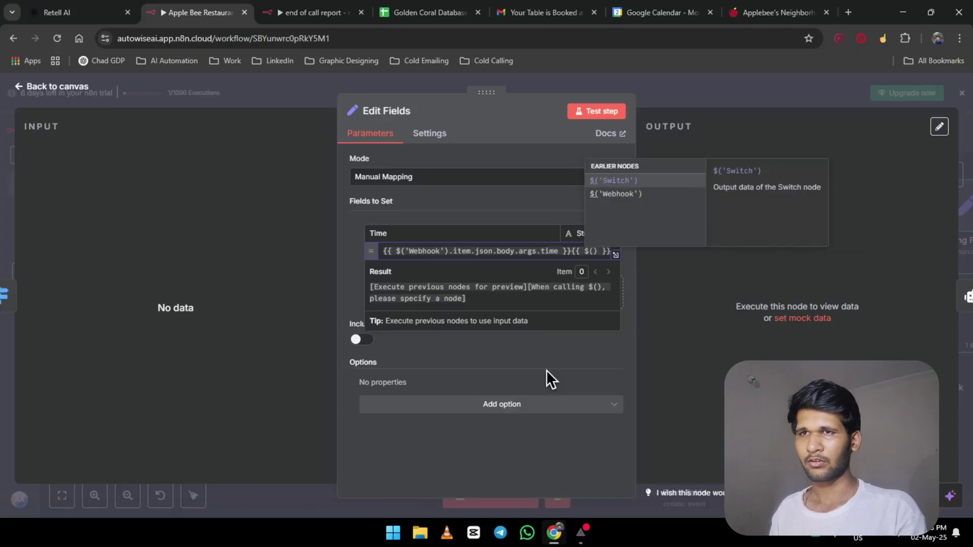
{"action": "type", "text": "'Webh"}
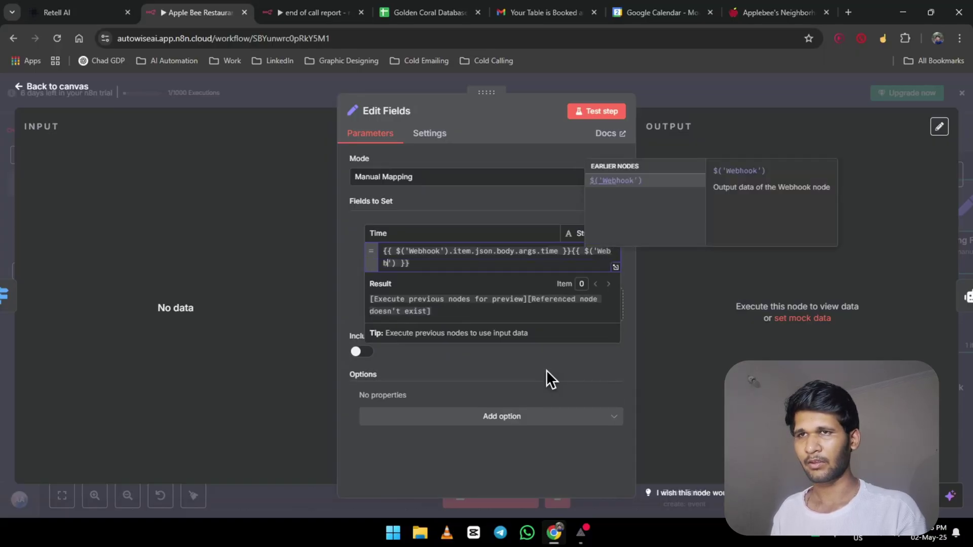
{"action": "type", "text": "ook'"}
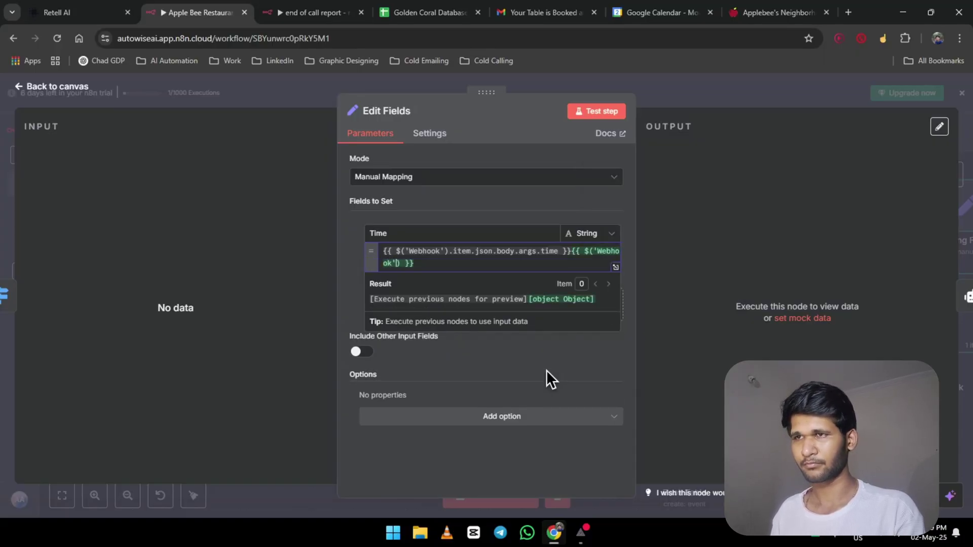
{"action": "type", "text": ".item."}
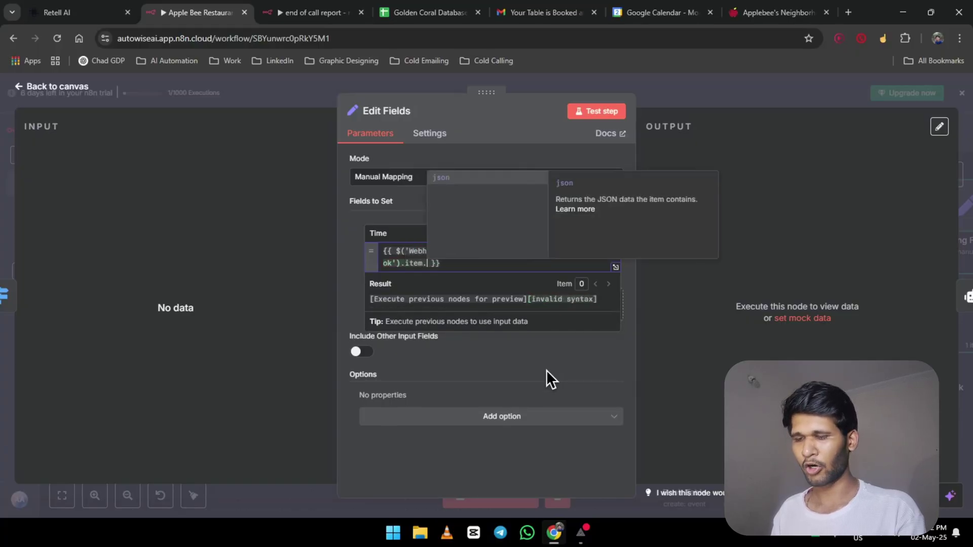
{"action": "key", "text": "Escape"}
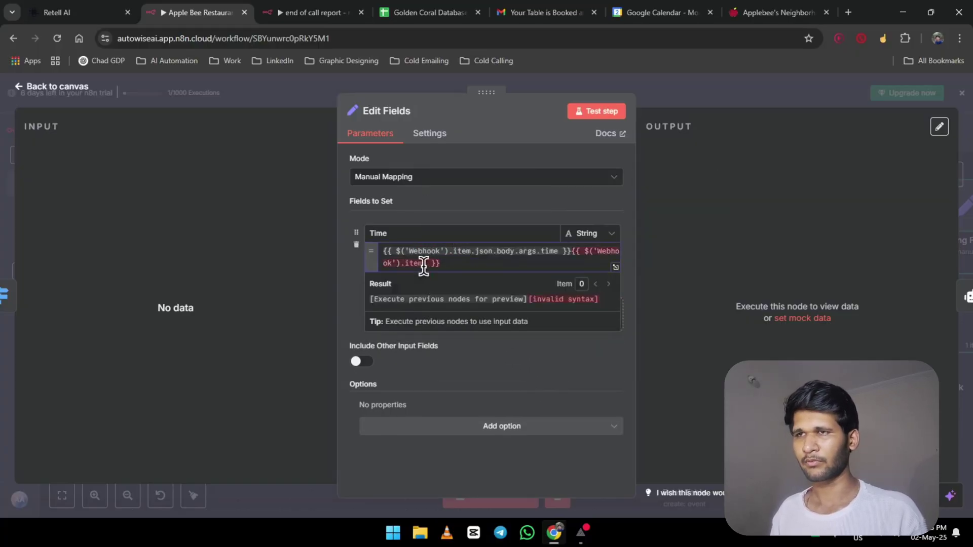
{"action": "type", "text": "json.bod"}
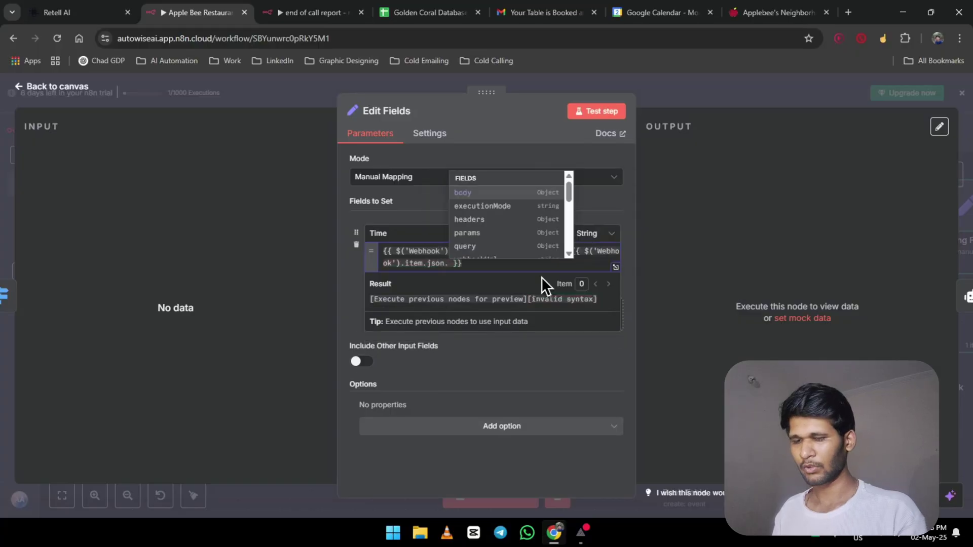
{"action": "type", "text": "y."}
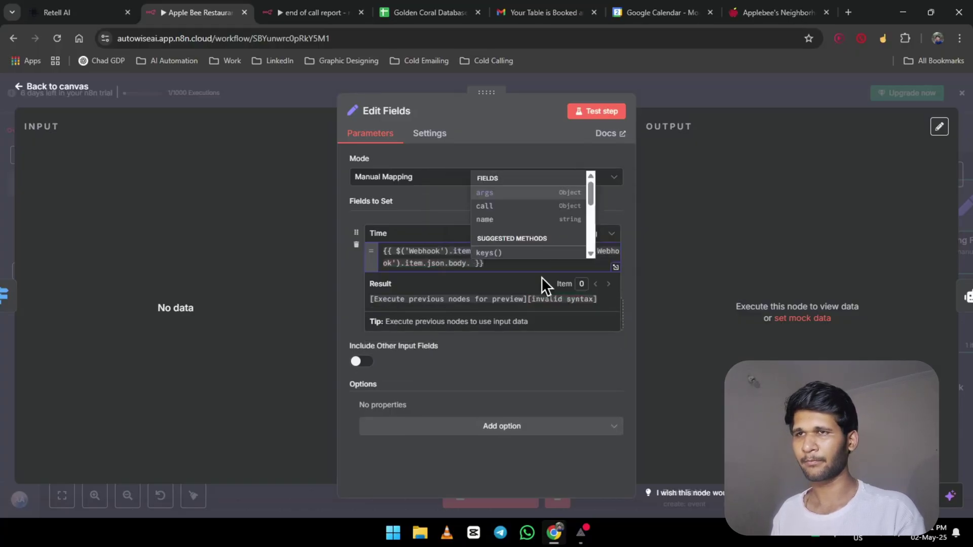
{"action": "left_click", "coordinate": [501, 345]}
{"action": "left_click", "coordinate": [472, 262]}
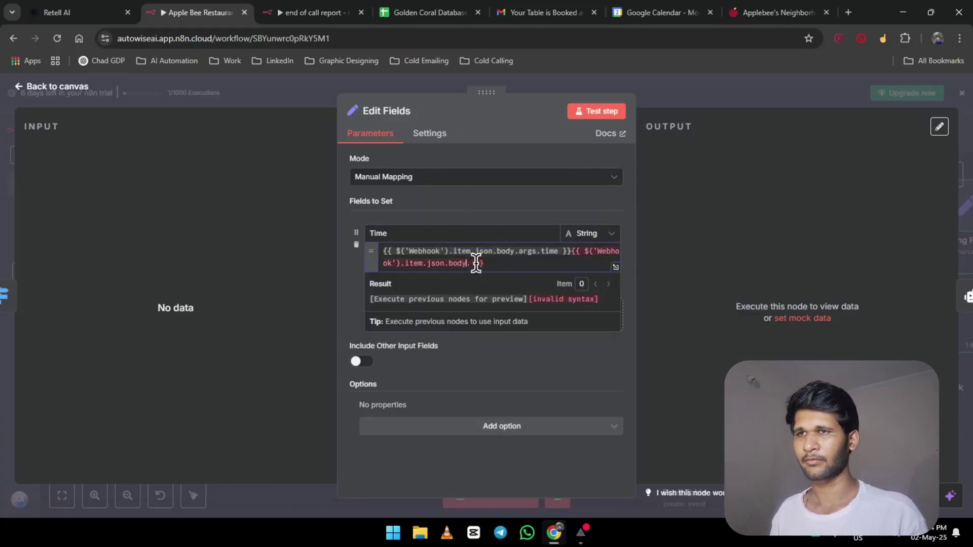
{"action": "key", "text": "BackSpace"}
{"action": "type", "text": ".args.time"}
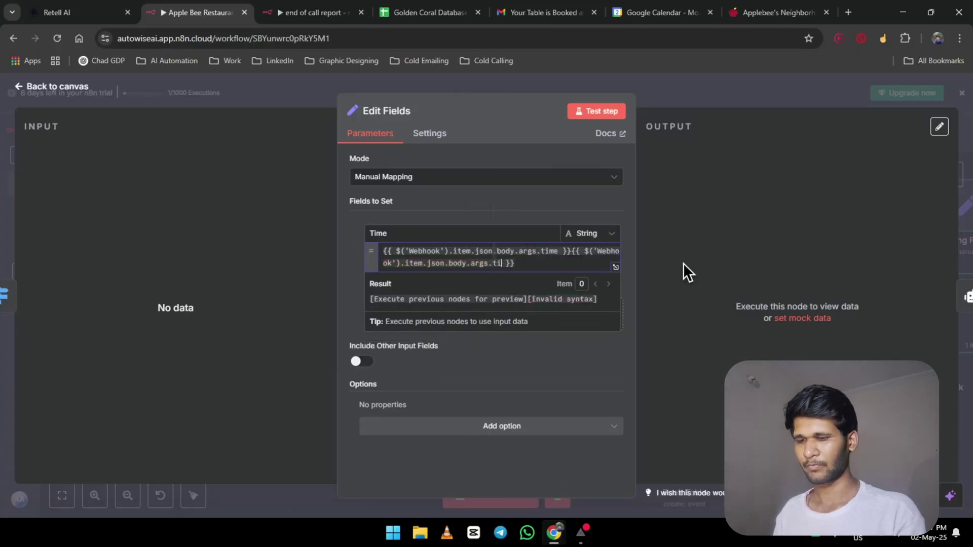
Remove the appended expression from the Time value, and recheck the Edit Fields node before returning to the canvas.
{"action": "left_click", "coordinate": [574, 252], "text": "shift"}
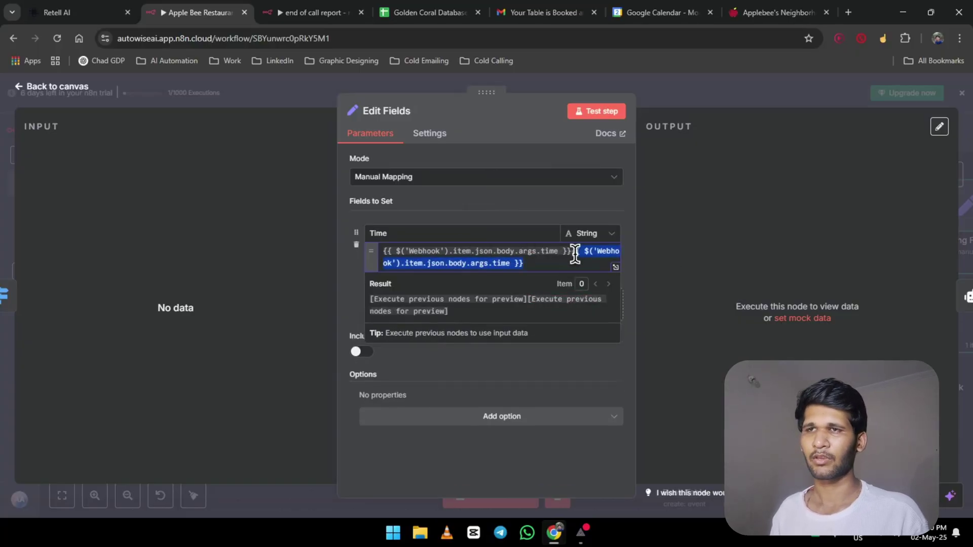
{"action": "key", "text": "BackSpace"}
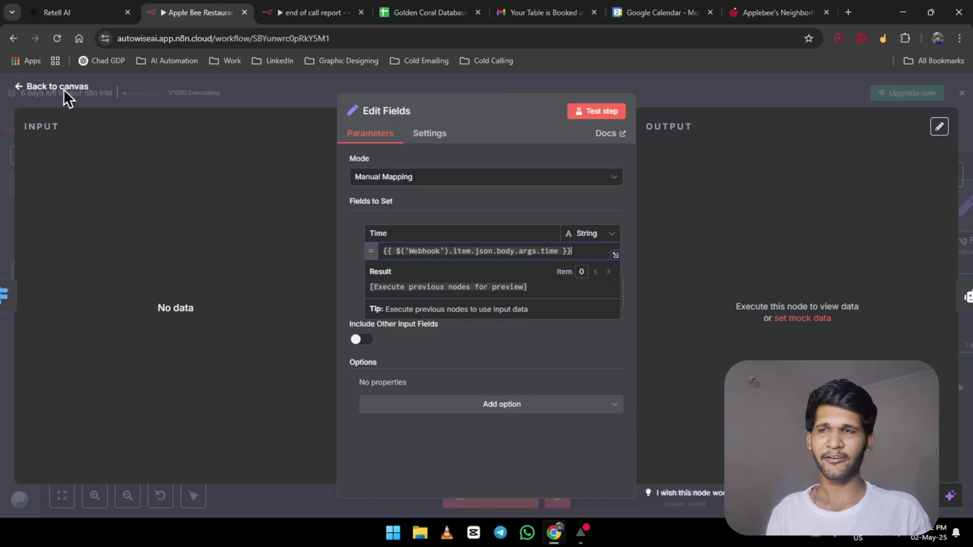
{"action": "left_click", "coordinate": [30, 87]}
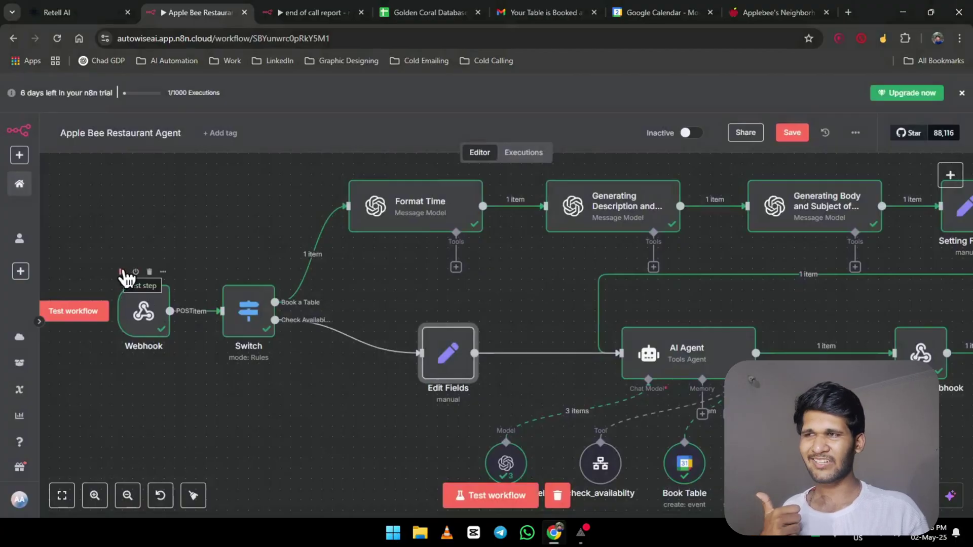
{"action": "double_click", "coordinate": [448, 347]}
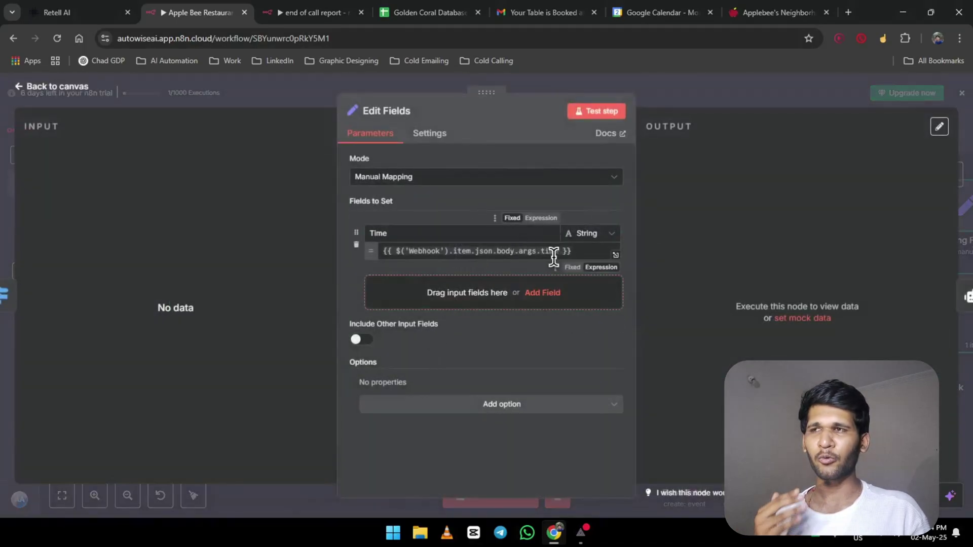
{"action": "left_click", "coordinate": [87, 91]}
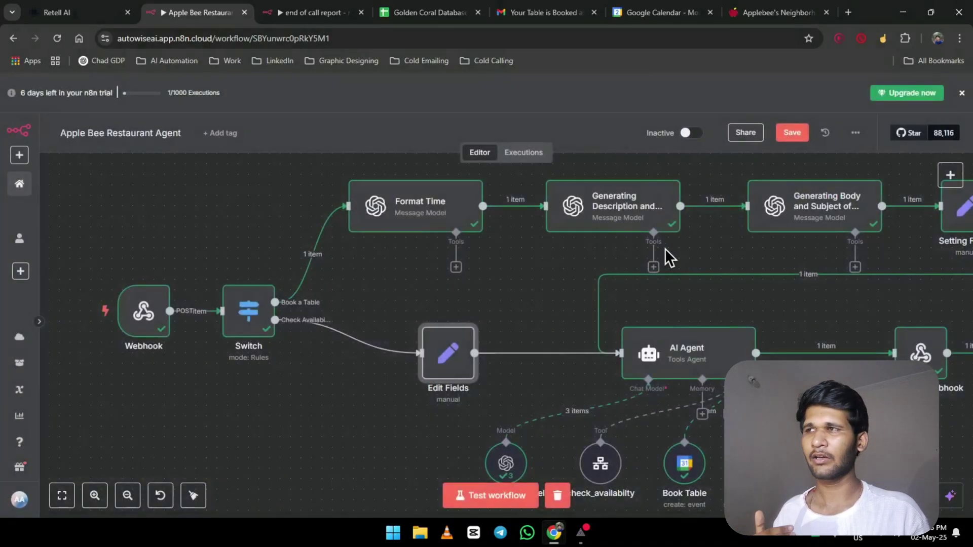
Check the Time field mapping in the Edit Fields node and return to the canvas.
{"action": "left_click_drag", "start_coordinate": [527, 262], "coordinate": [400, 261]}
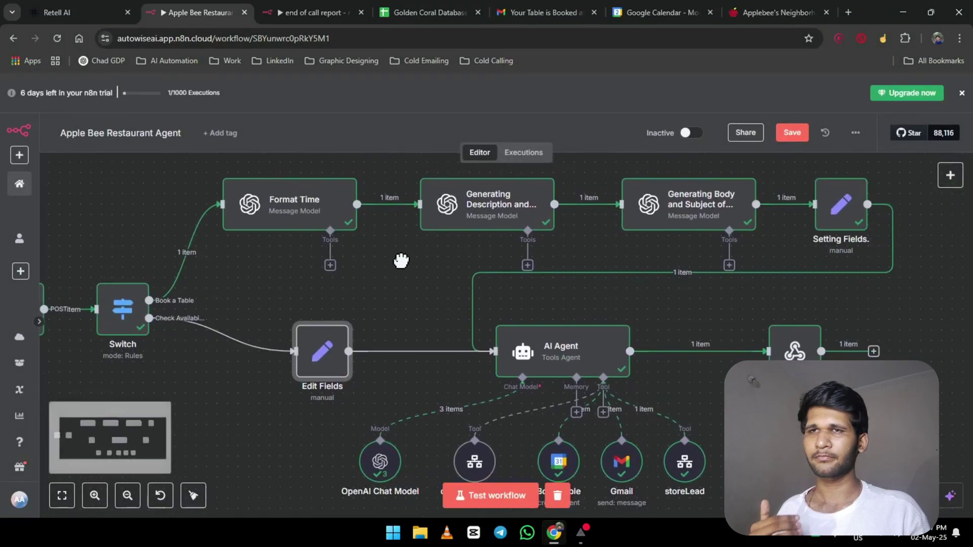
{"action": "double_click", "coordinate": [334, 348]}
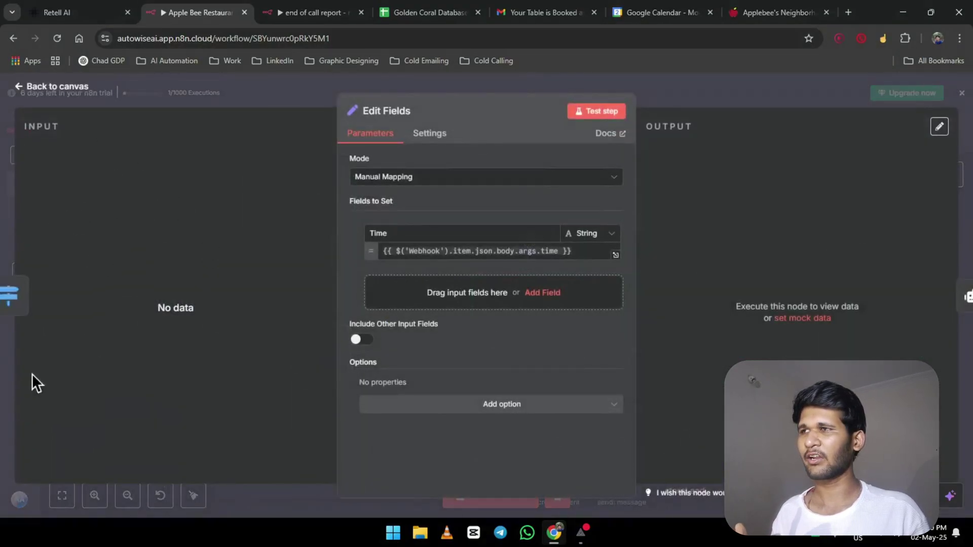
{"action": "left_click", "coordinate": [87, 87]}
Examine the Setting Fields node's field mappings and the webhook's args in its input data, and return to the canvas.
{"action": "left_click_drag", "start_coordinate": [840, 206], "coordinate": [836, 206]}
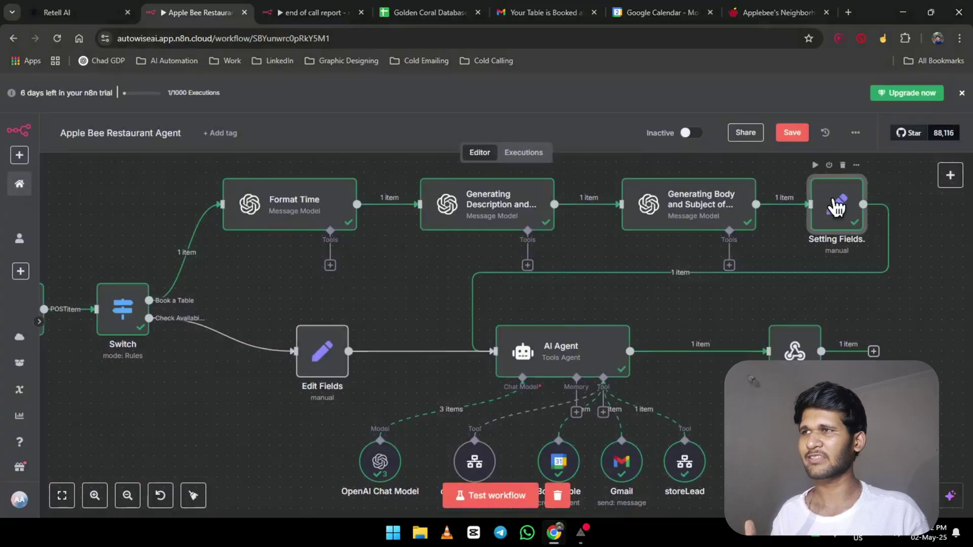
{"action": "double_click", "coordinate": [839, 205]}
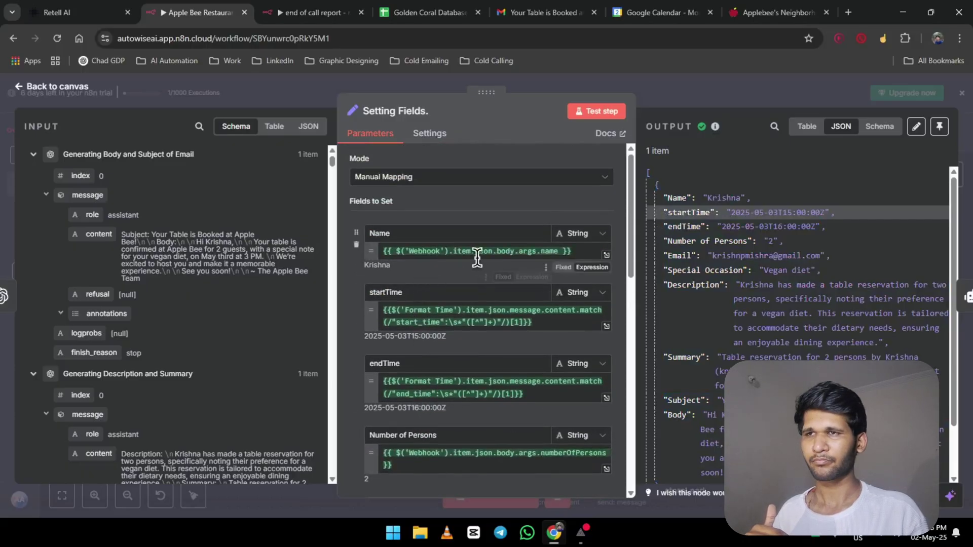
{"action": "scroll", "coordinate": [423, 334], "scroll_direction": "down", "scroll_amount": 8}
{"action": "scroll", "coordinate": [424, 334], "scroll_direction": "up", "scroll_amount": 5}
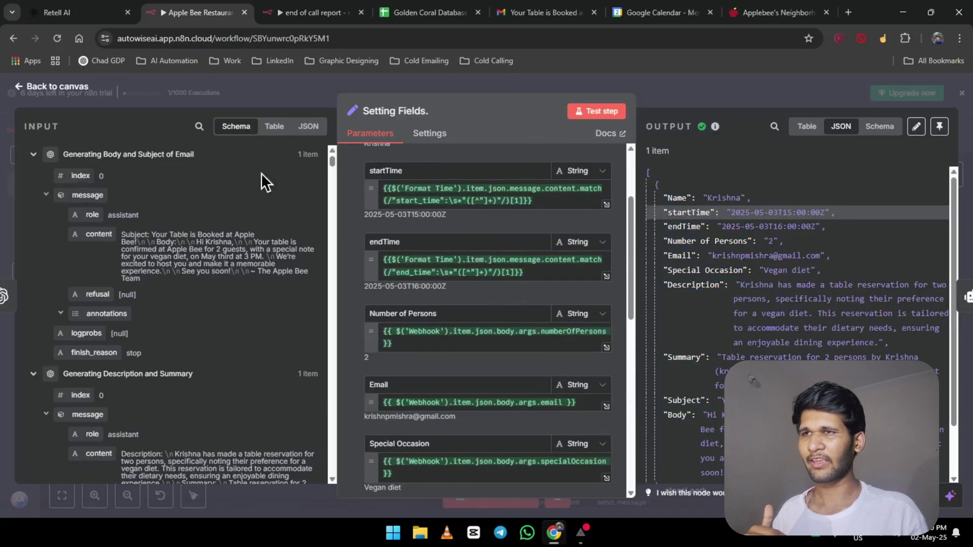
{"action": "scroll", "coordinate": [236, 376], "scroll_direction": "down", "scroll_amount": 4}
{"action": "scroll", "coordinate": [235, 376], "scroll_direction": "down", "scroll_amount": 10}
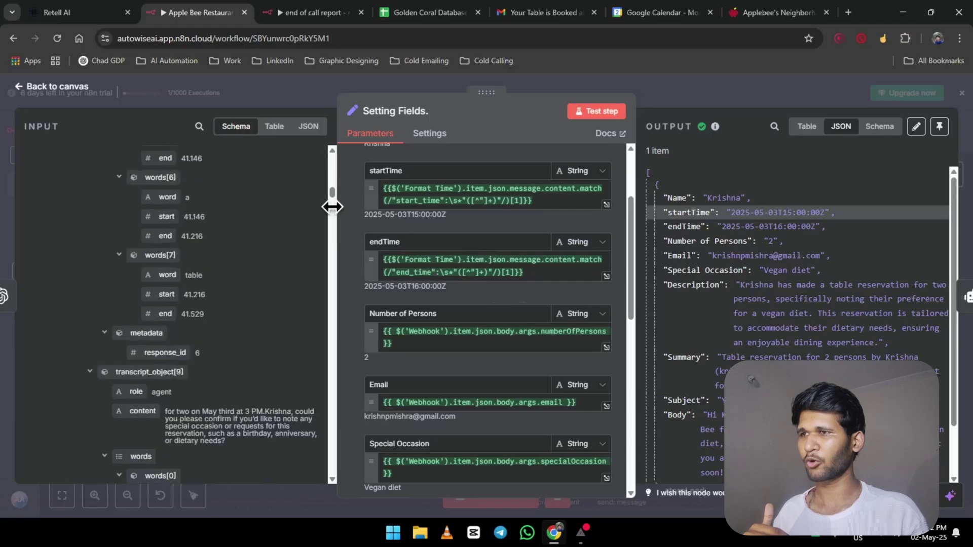
{"action": "left_click_drag", "start_coordinate": [332, 193], "coordinate": [298, 536]}
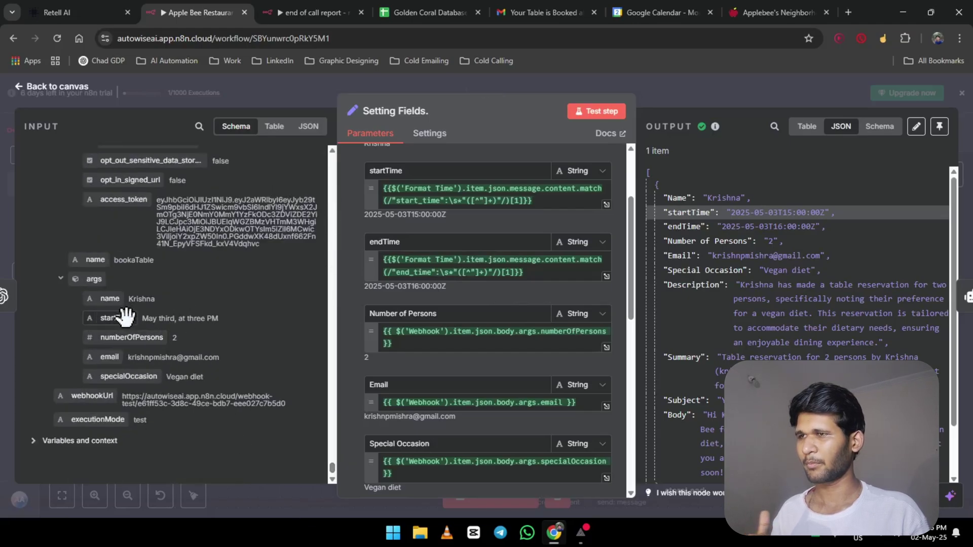
{"action": "left_click_drag", "start_coordinate": [124, 317], "coordinate": [6, 136]}
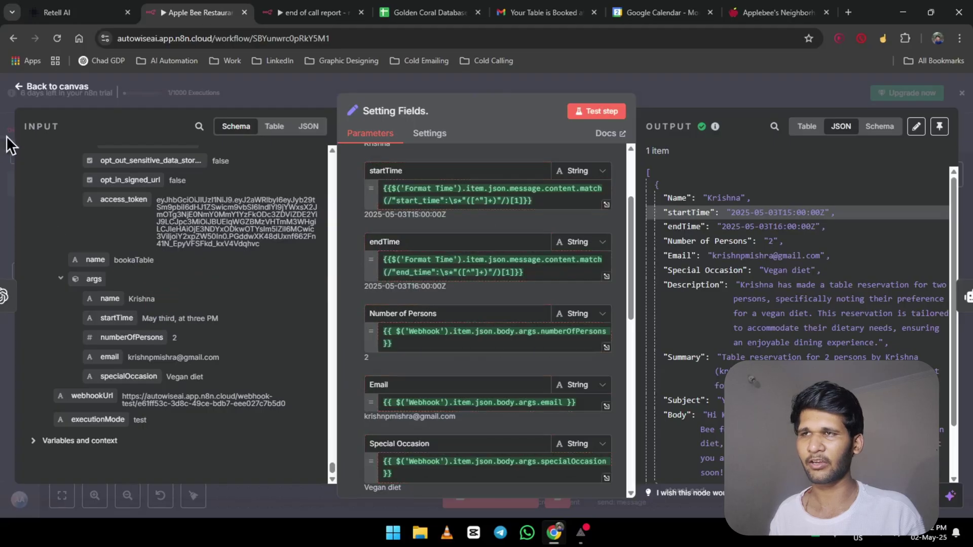
{"action": "left_click", "coordinate": [40, 91]}
Try adding another Edit Fields (Set) node with an empty field after the existing Edit Fields node, and delete it.
{"action": "left_click_drag", "start_coordinate": [361, 297], "coordinate": [290, 284]}
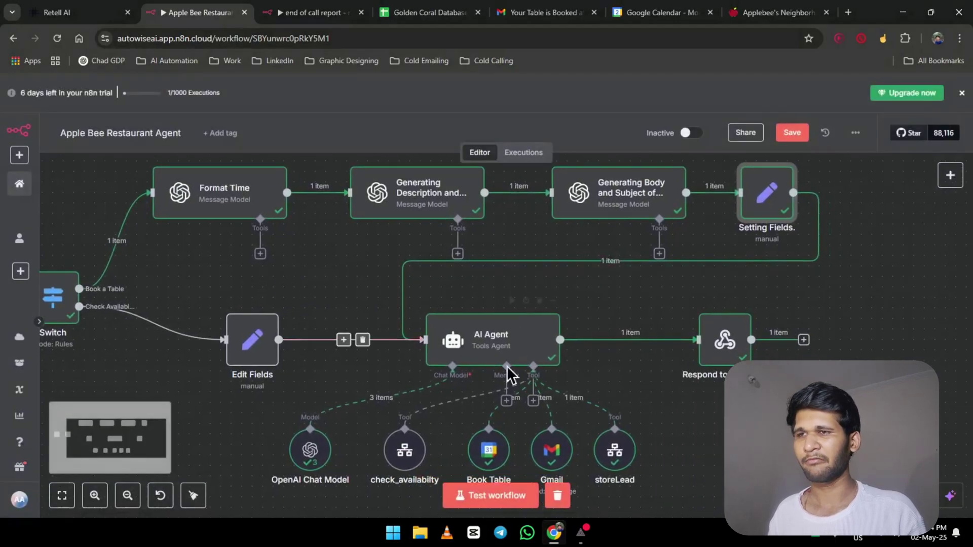
{"action": "left_click_drag", "start_coordinate": [467, 338], "coordinate": [435, 345]}
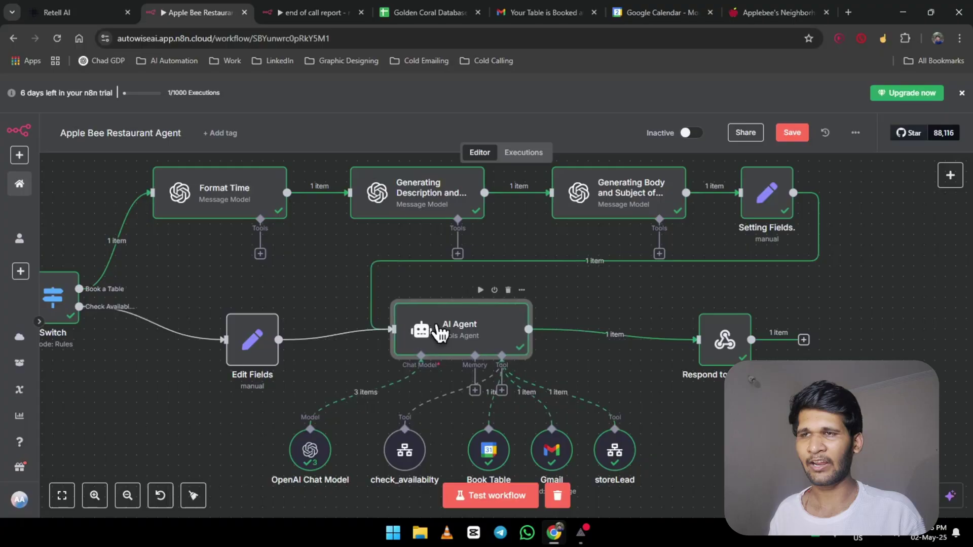
{"action": "left_click", "coordinate": [260, 350]}
{"action": "key", "text": "Tab"}
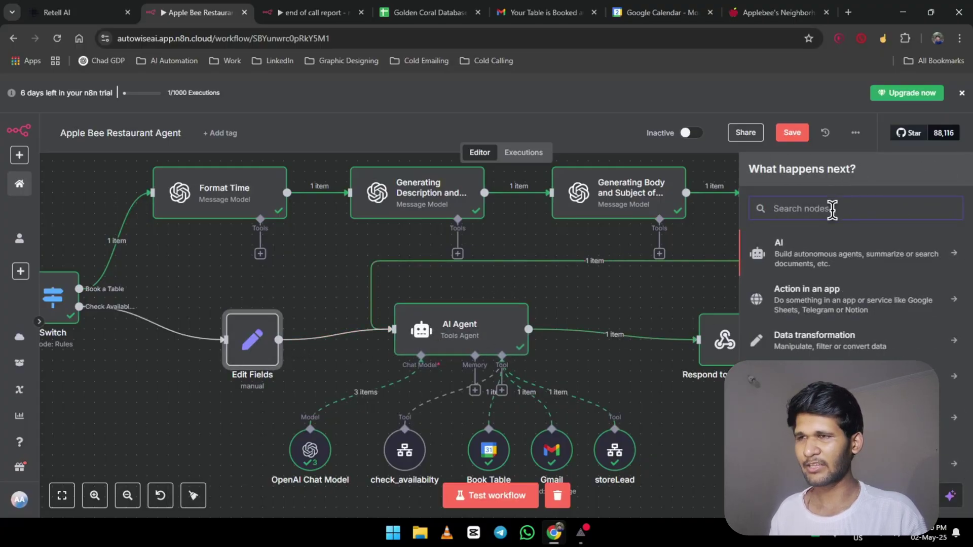
{"action": "type", "text": "et"}
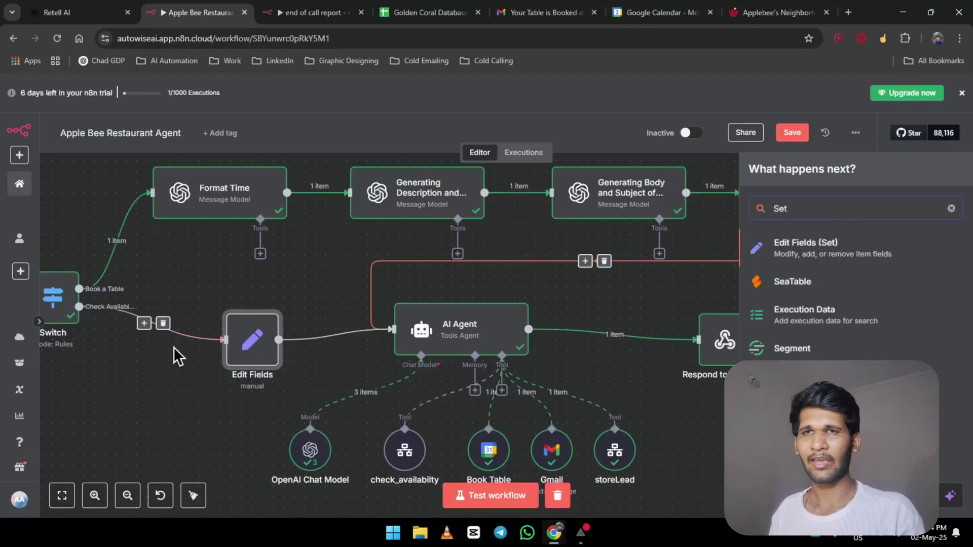
{"action": "left_click_drag", "start_coordinate": [834, 248], "coordinate": [186, 409]}
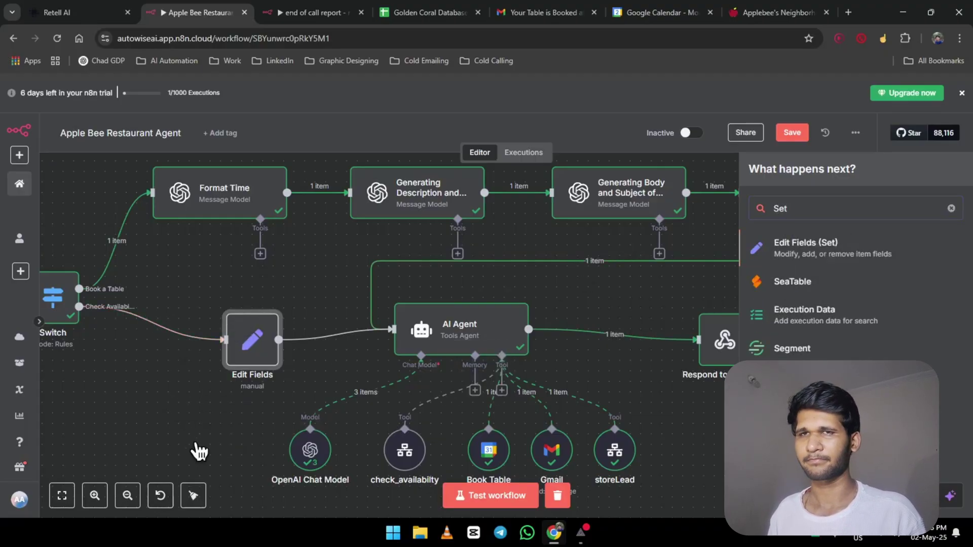
{"action": "left_click", "coordinate": [462, 182]}
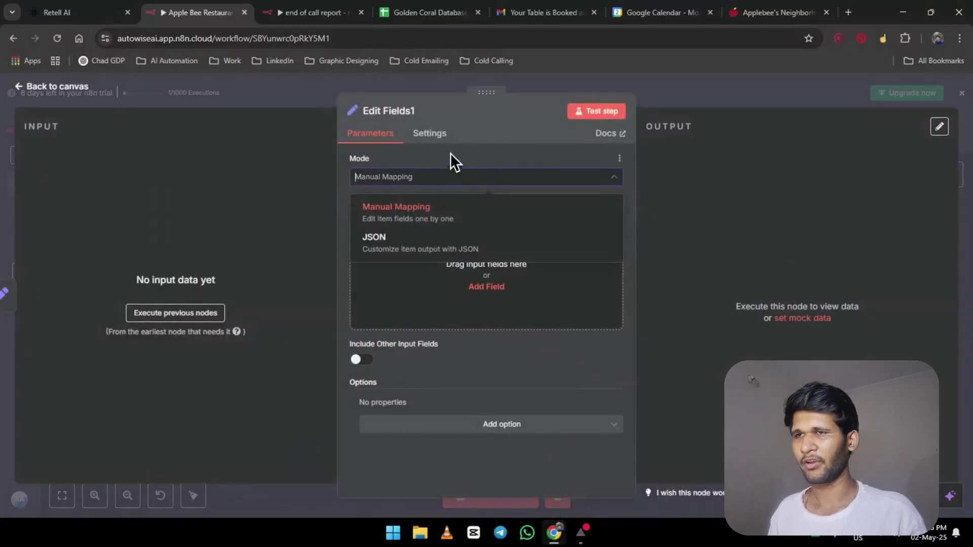
{"action": "left_click", "coordinate": [450, 154]}
{"action": "left_click", "coordinate": [517, 309]}
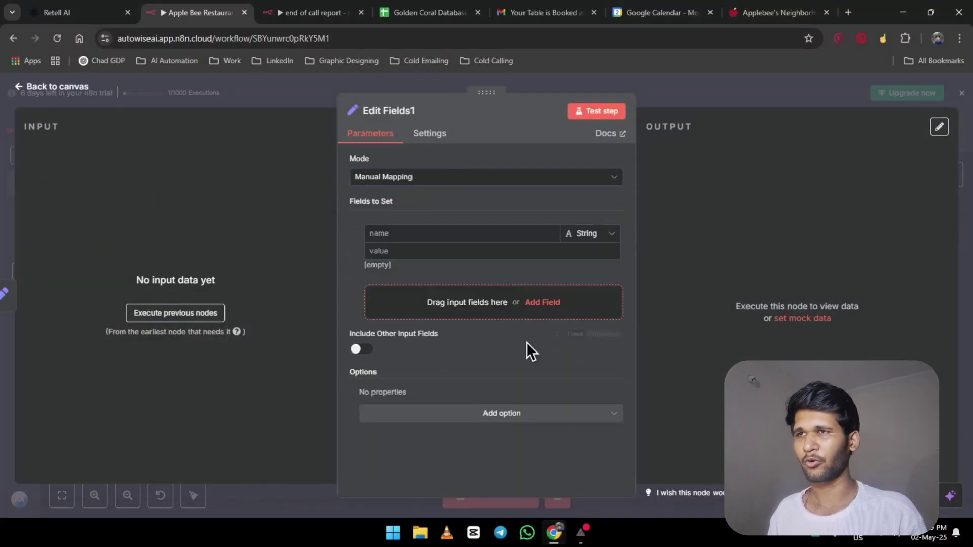
{"action": "left_click", "coordinate": [56, 87]}
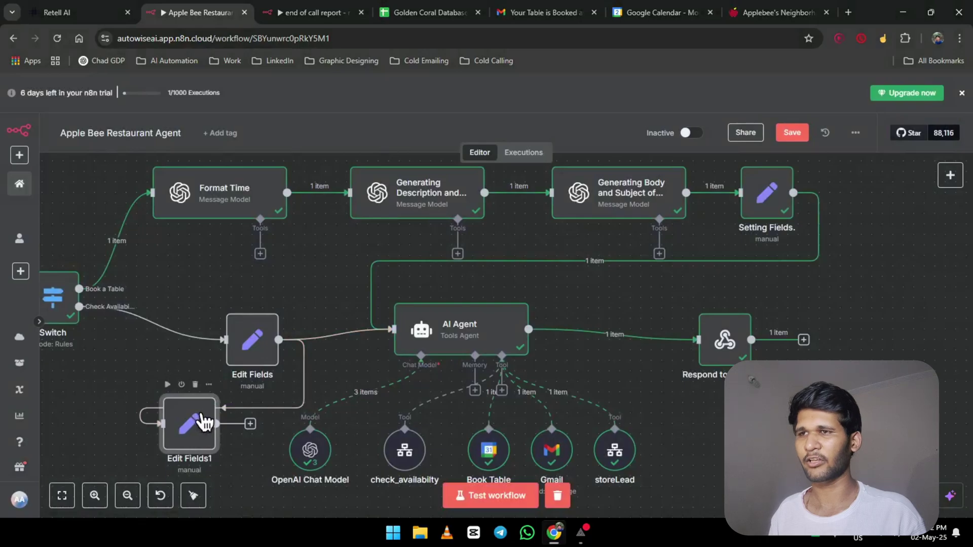
{"action": "key", "text": "Delete"}
Shift the AI Agent node down slightly, and review the Switch node's routing rules and renamed outputs.
{"action": "mouse_move", "coordinate": [413, 336]}
{"action": "left_mouse_down"}
{"action": "mouse_move", "coordinate": [434, 314]}
{"action": "mouse_move", "coordinate": [413, 354]}
{"action": "left_mouse_up"}
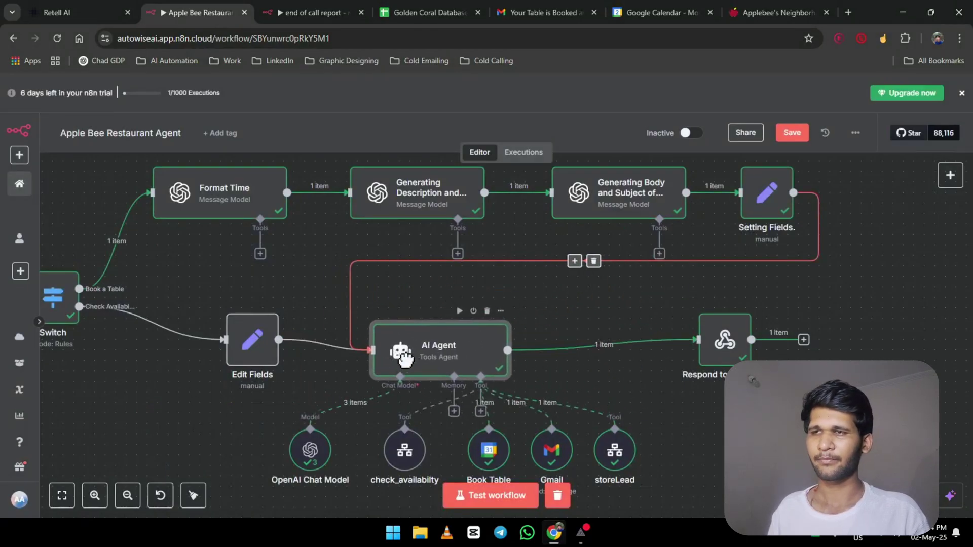
{"action": "scroll", "coordinate": [365, 279], "scroll_direction": "left", "scroll_amount": 4}
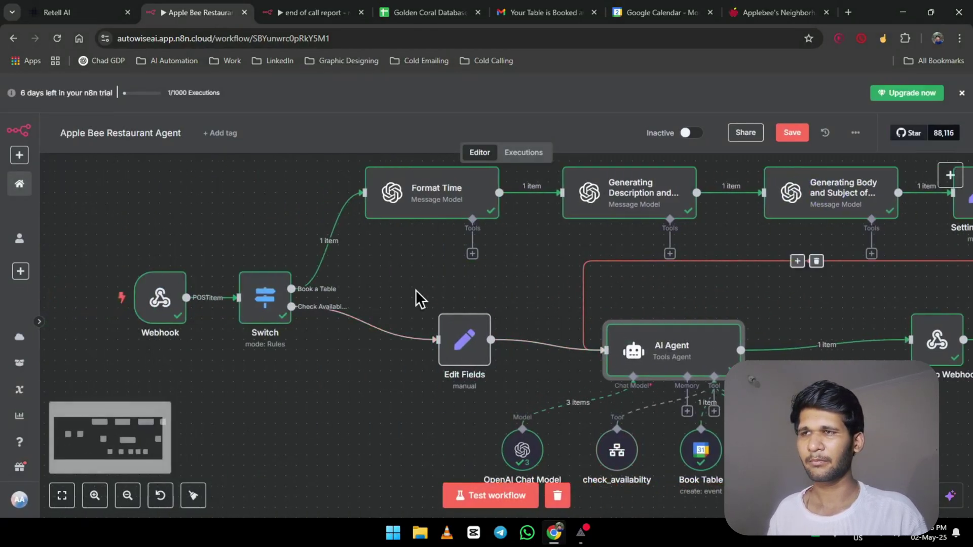
{"action": "left_click_drag", "start_coordinate": [419, 298], "coordinate": [276, 370]}
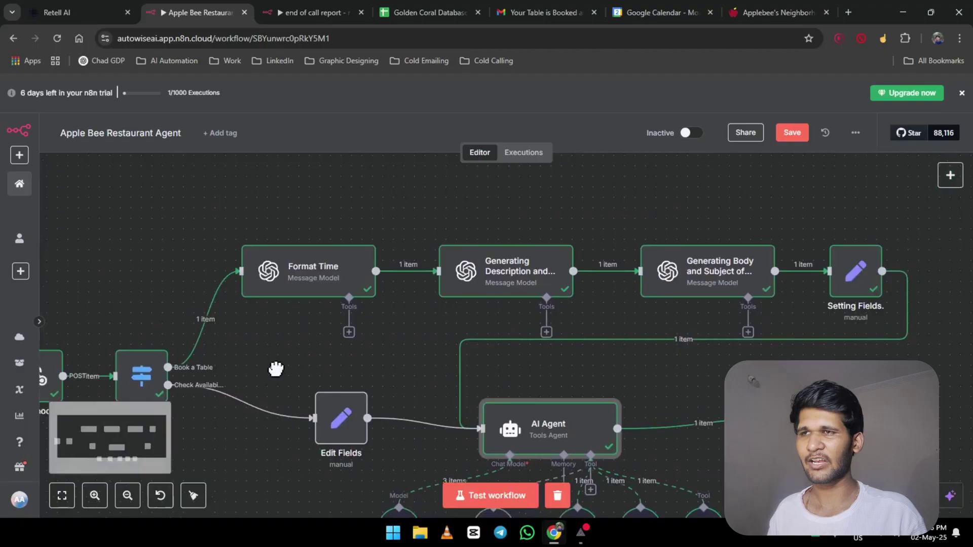
{"action": "left_click", "coordinate": [150, 375]}
{"action": "double_click", "coordinate": [150, 375]}
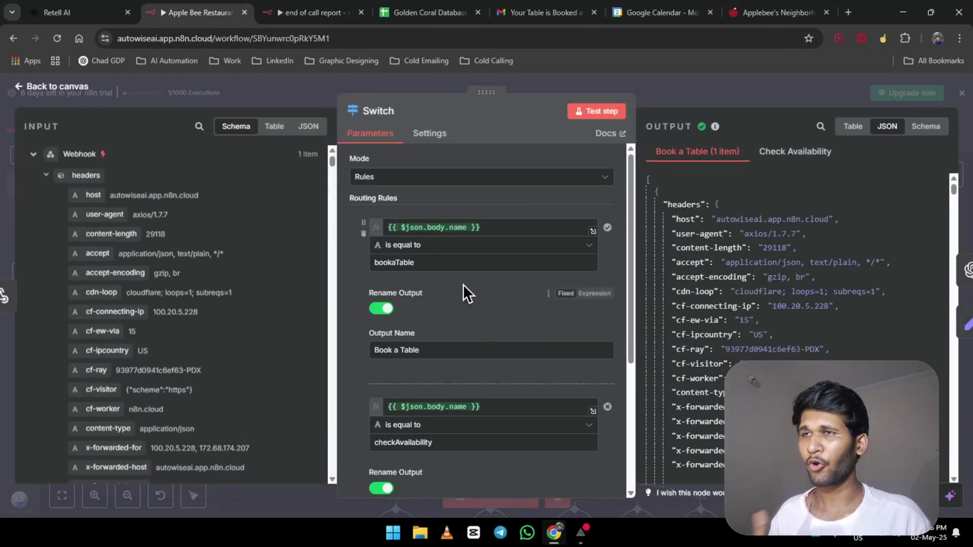
{"action": "left_click", "coordinate": [50, 88]}
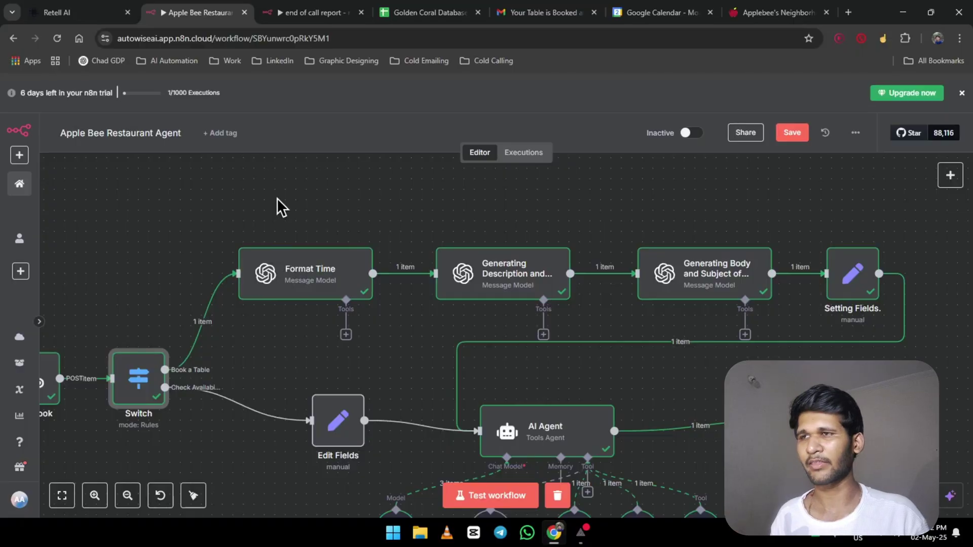
Search the nodes for OpenAI, look through its available actions, and close the node picker without adding one.
{"action": "key", "text": "Tab"}
{"action": "type", "text": "open"}
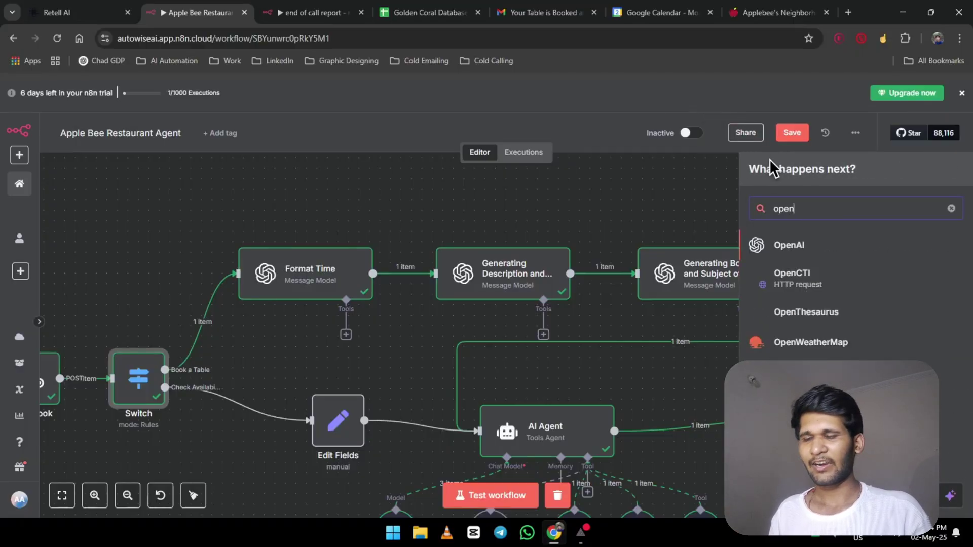
{"action": "type", "text": "ai"}
{"action": "left_click", "coordinate": [796, 252]}
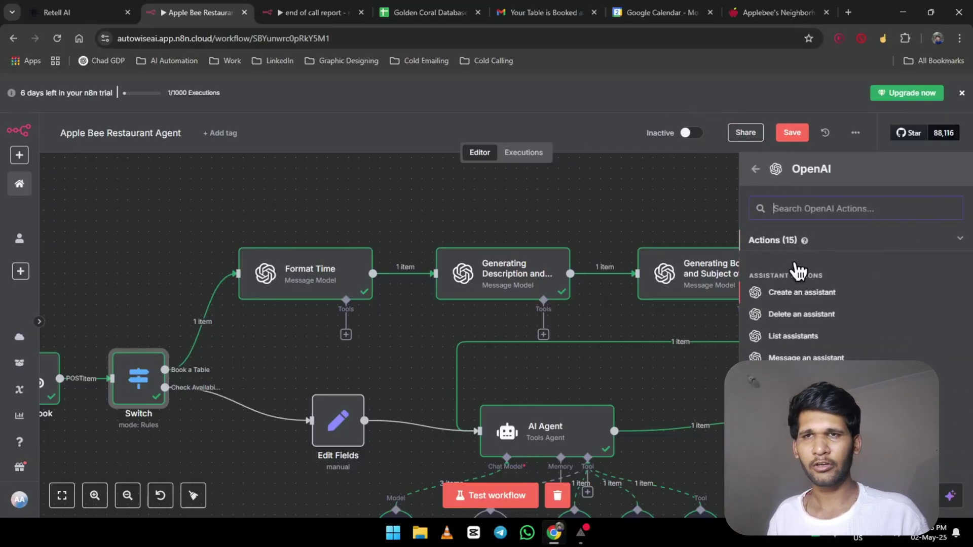
{"action": "scroll", "coordinate": [811, 304], "scroll_direction": "down", "scroll_amount": 4}
{"action": "scroll", "coordinate": [829, 335], "scroll_direction": "up", "scroll_amount": 3}
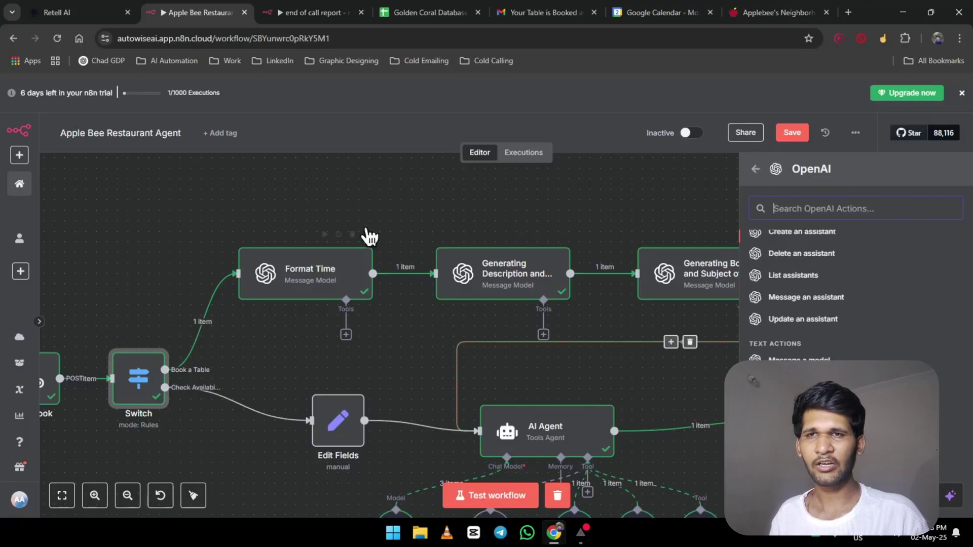
{"action": "left_click", "coordinate": [379, 193]}
Review the Format Time node's OpenAI credential, operation, model, prompt and role settings.
{"action": "left_click_drag", "start_coordinate": [292, 280], "coordinate": [289, 270]}
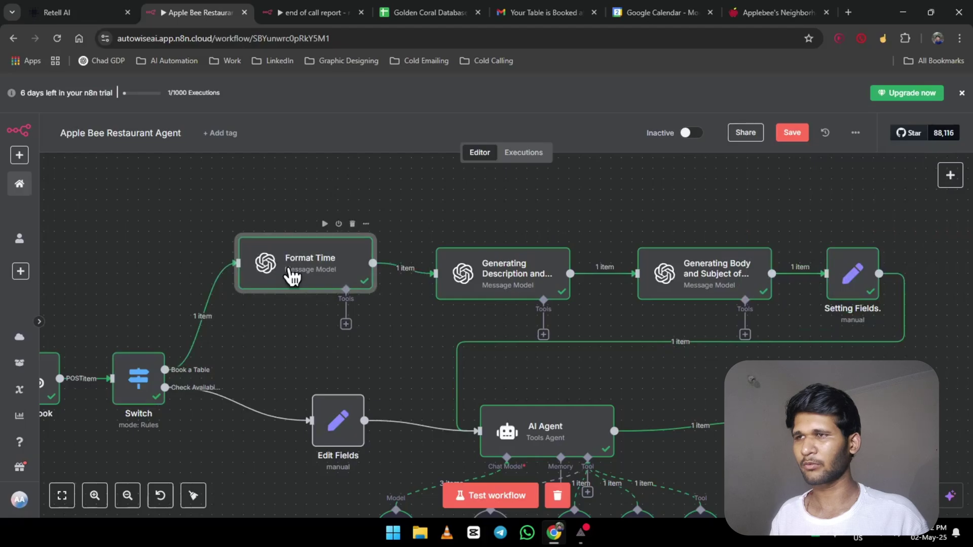
{"action": "double_click", "coordinate": [284, 268]}
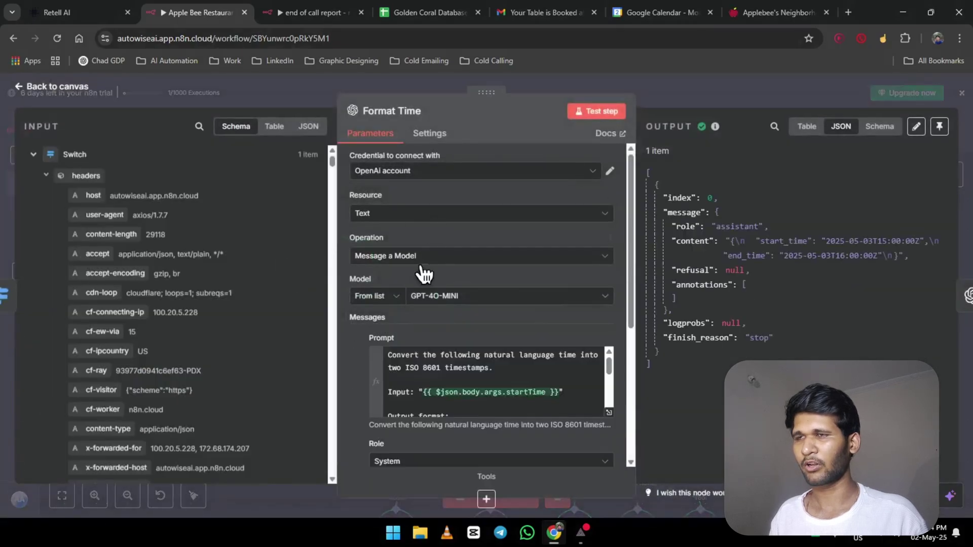
{"action": "scroll", "coordinate": [507, 264], "scroll_direction": "down", "scroll_amount": 2}
{"action": "scroll", "coordinate": [481, 261], "scroll_direction": "up", "scroll_amount": 2}
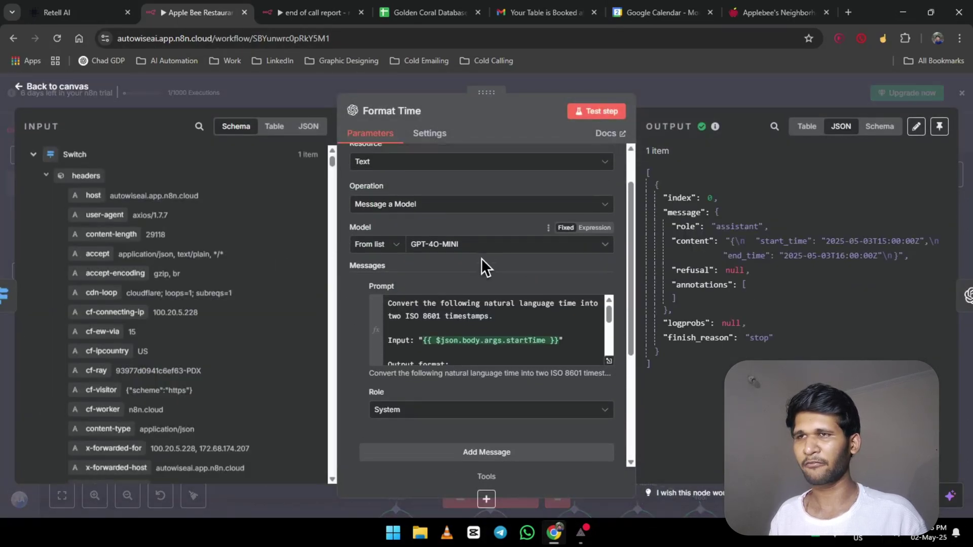
{"action": "left_click", "coordinate": [482, 180]}
{"action": "left_click", "coordinate": [509, 150]}
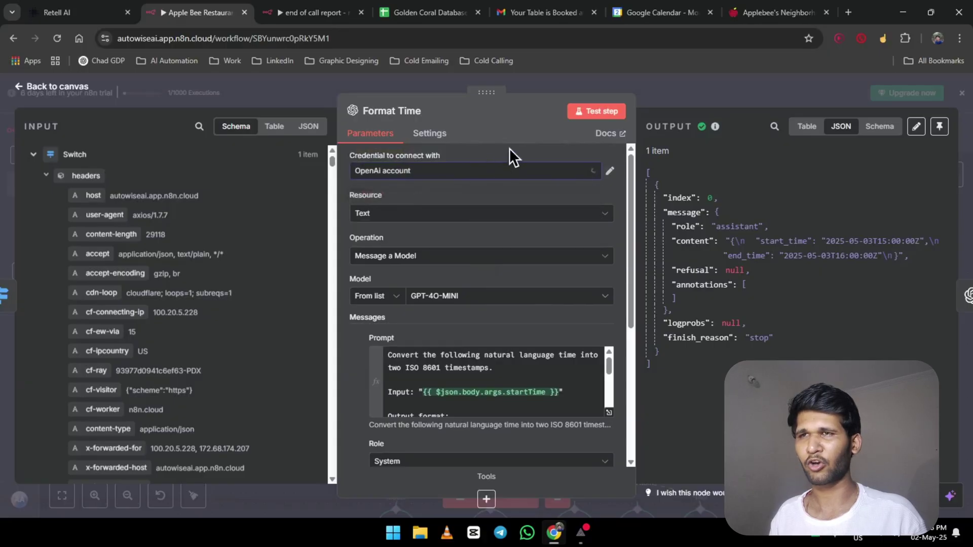
Search Google for "open ai playground" in a new browser tab.
{"action": "left_click", "coordinate": [848, 12]}
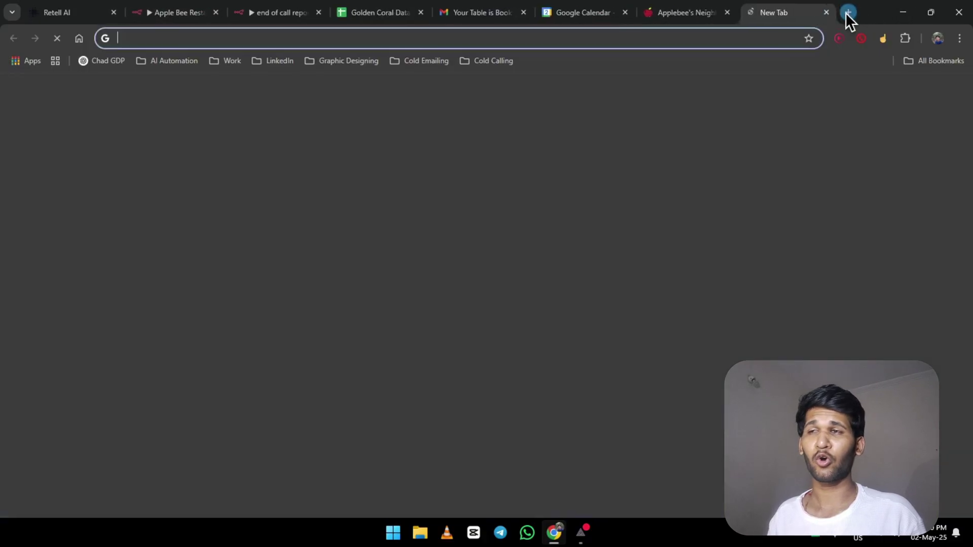
{"action": "type", "text": "open"}
{"action": "key", "text": "BackSpace"}
{"action": "key", "text": "BackSpace"}
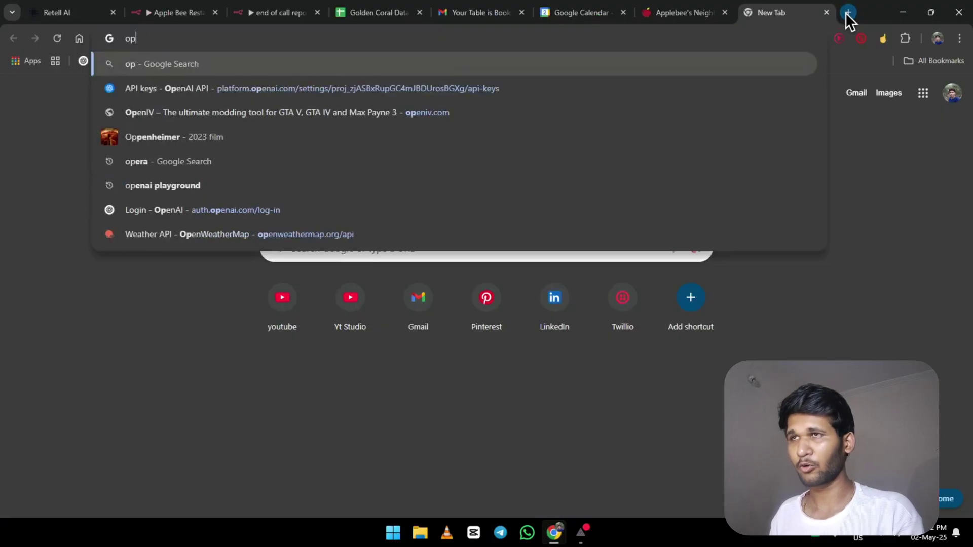
{"action": "key", "text": "Up"}
{"action": "key", "text": "Up"}
{"action": "key", "text": "Down"}
{"action": "key", "text": "Down"}
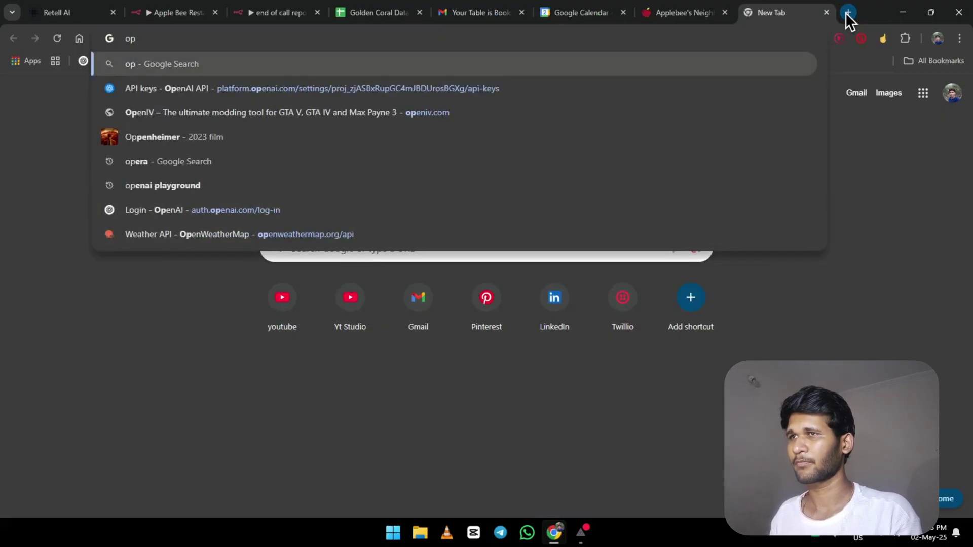
{"action": "type", "text": "en ai p"}
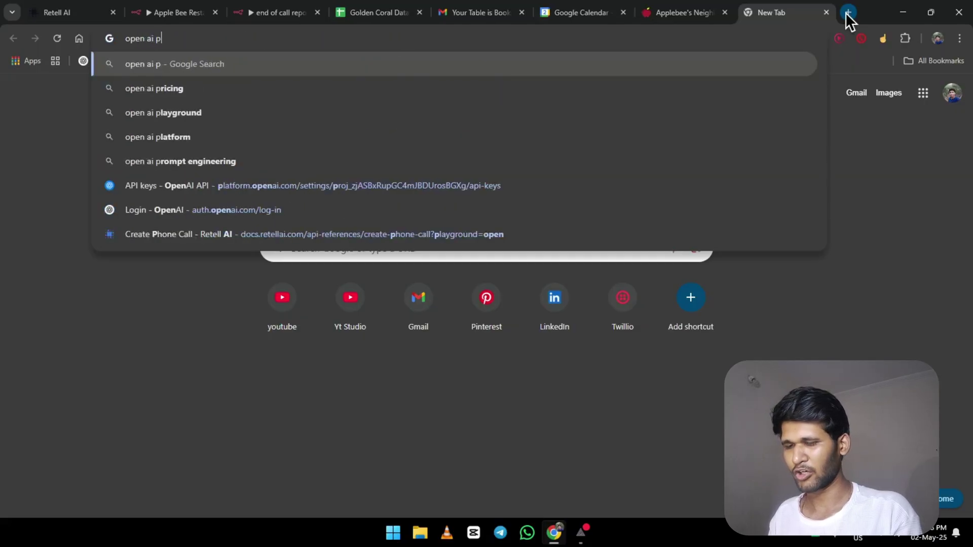
{"action": "key", "text": "Down"}
{"action": "key", "text": "Down"}
{"action": "key", "text": "Return"}
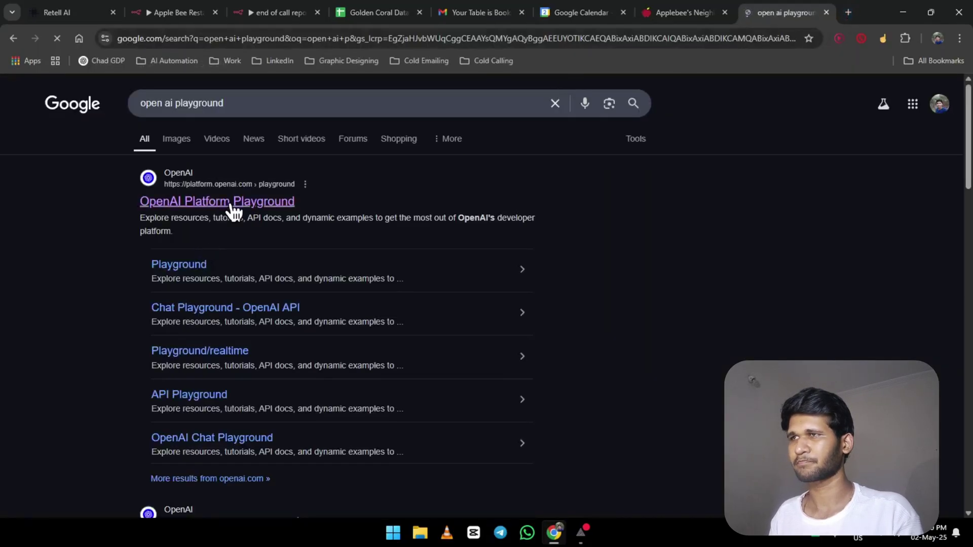
Open the OpenAI Platform Playground from the search results and go to the organization's general settings.
{"action": "left_click", "coordinate": [231, 204]}
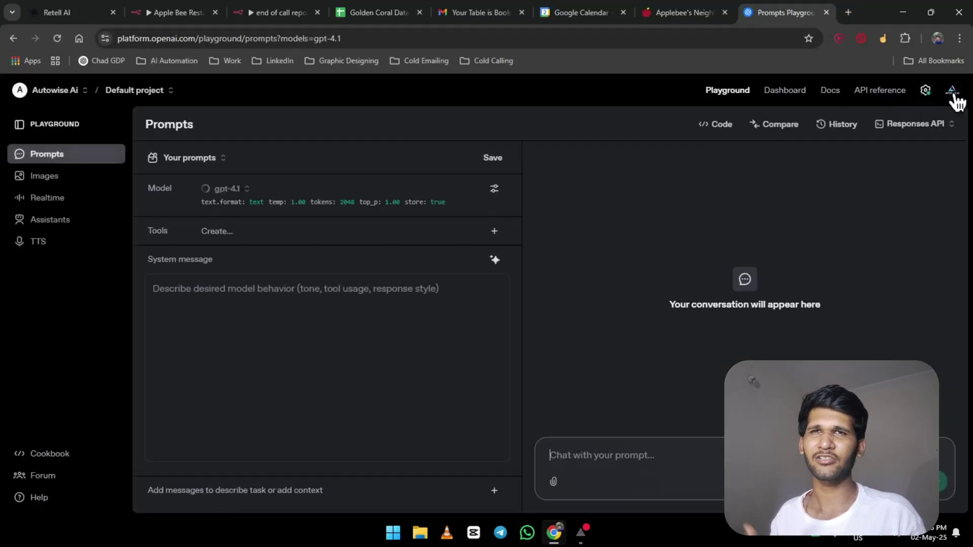
{"action": "left_click", "coordinate": [953, 91]}
{"action": "left_click", "coordinate": [926, 90]}
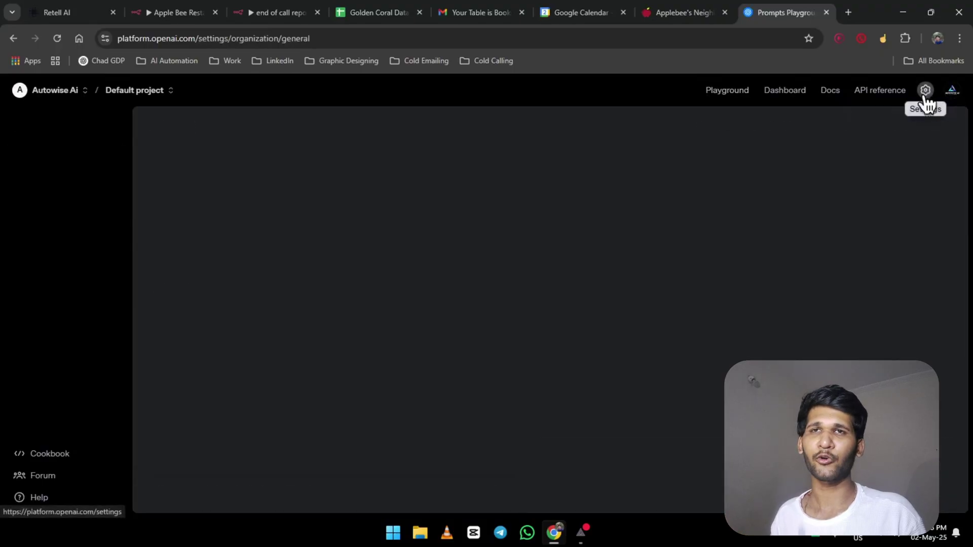
View the organization's API keys page and the organization ID field in the general settings.
{"action": "scroll", "coordinate": [65, 375], "scroll_direction": "down", "scroll_amount": 1}
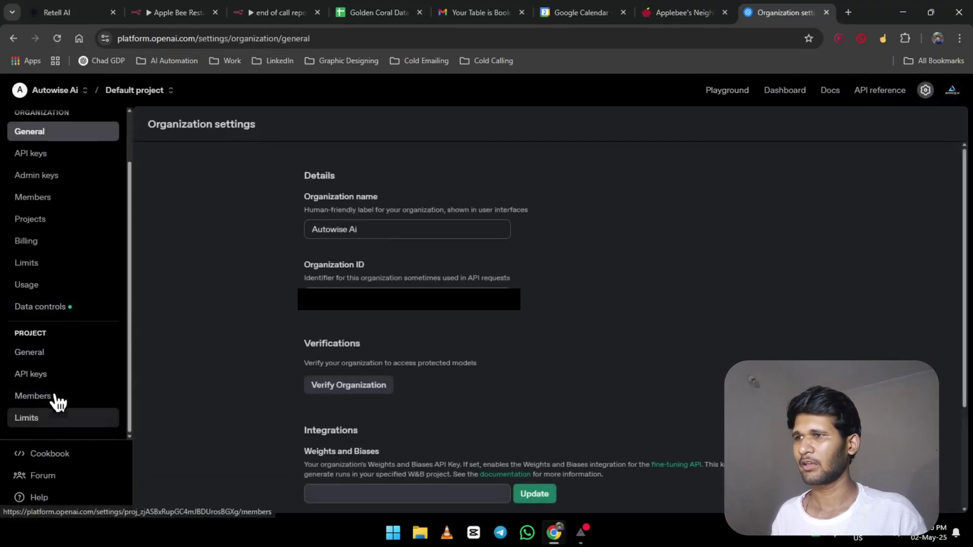
{"action": "left_click", "coordinate": [92, 150]}
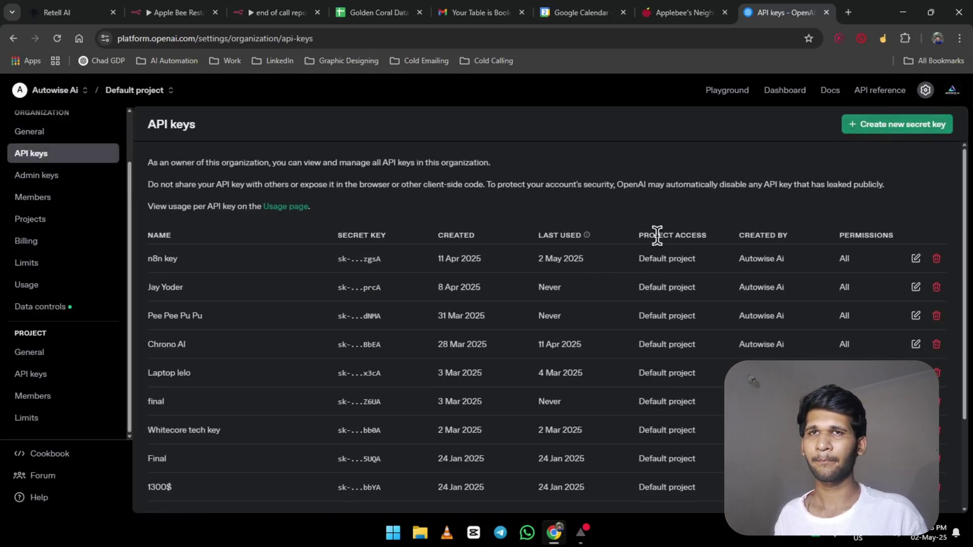
{"action": "scroll", "coordinate": [69, 173], "scroll_direction": "up", "scroll_amount": 2}
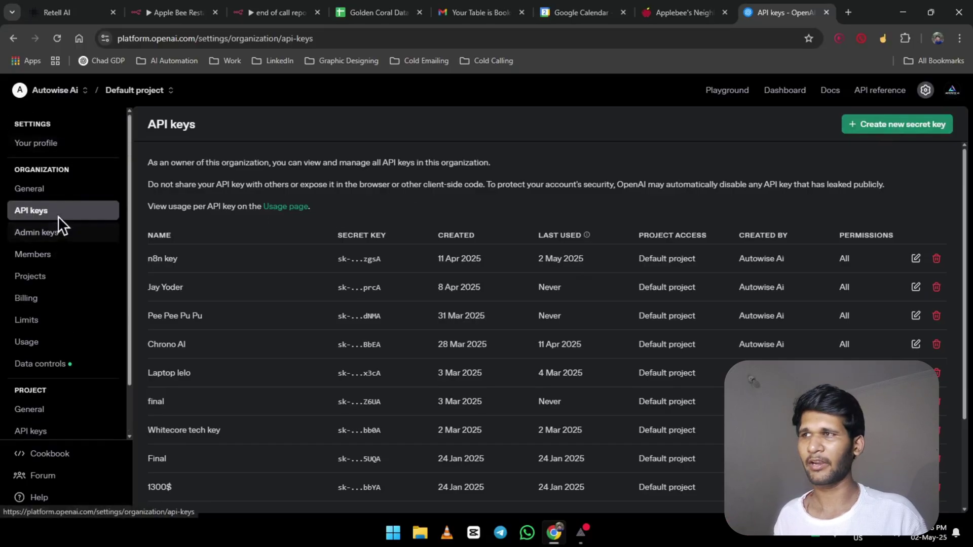
{"action": "left_click", "coordinate": [77, 191]}
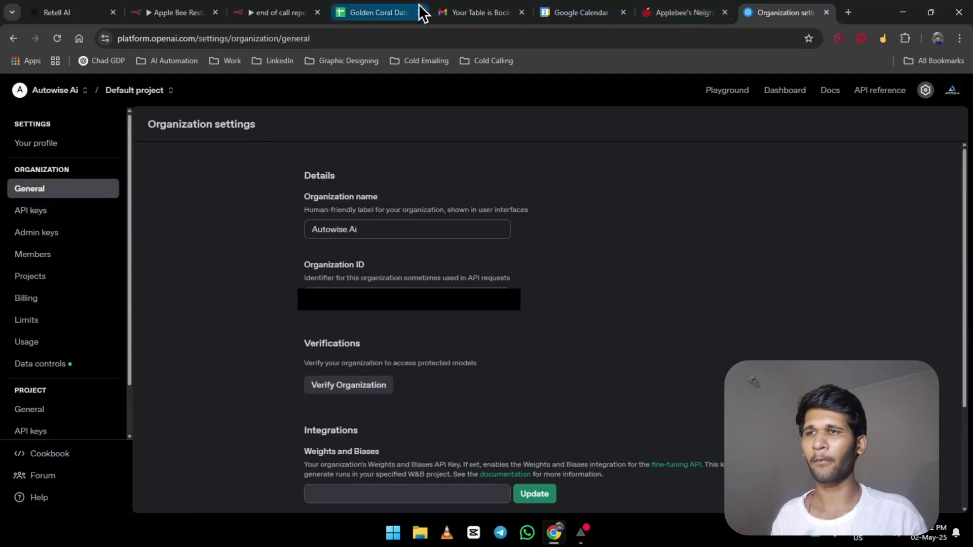
Switch to the n8n workflow, view the fields of a new OpenAI credential from the Format Time node, and close the form without saving.
{"action": "left_click", "coordinate": [195, 11]}
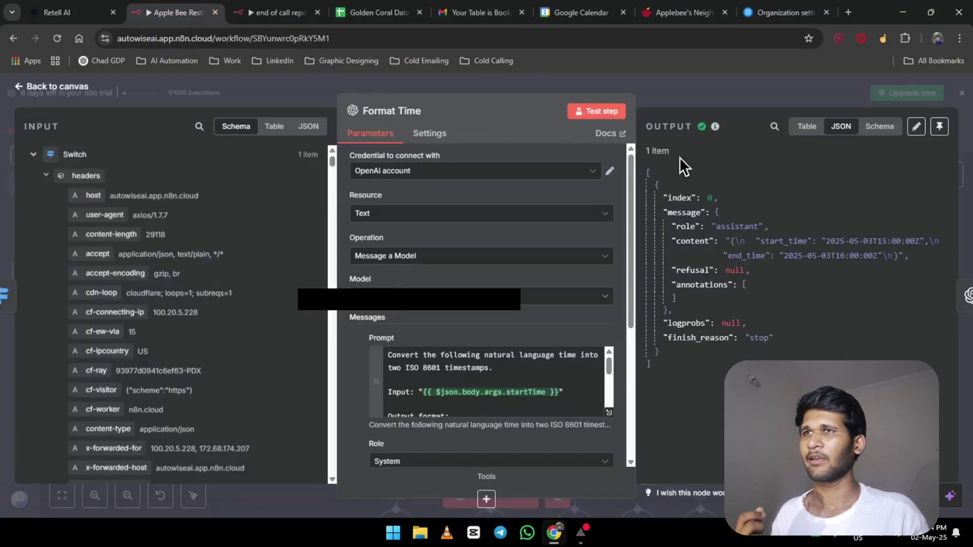
{"action": "left_click", "coordinate": [549, 177]}
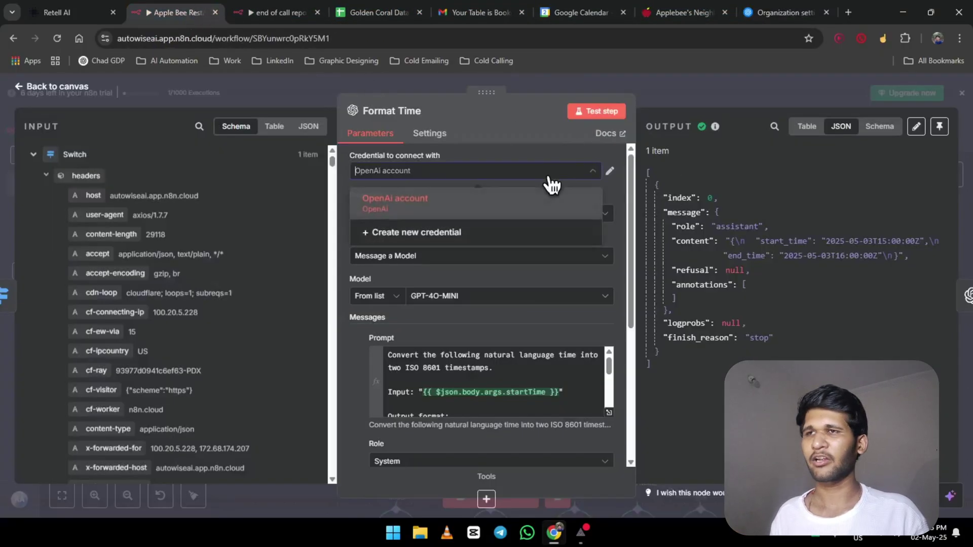
{"action": "left_click", "coordinate": [459, 234]}
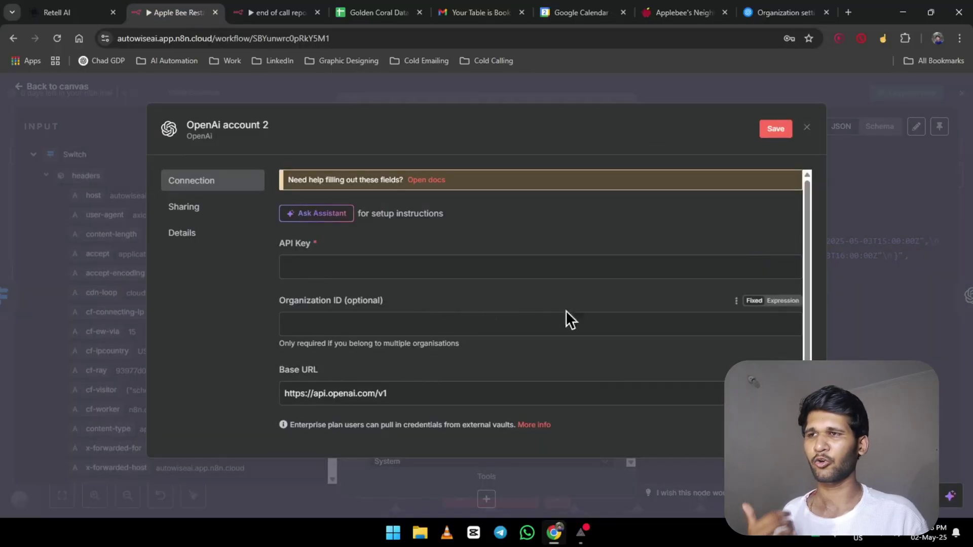
{"action": "left_click", "coordinate": [807, 128]}
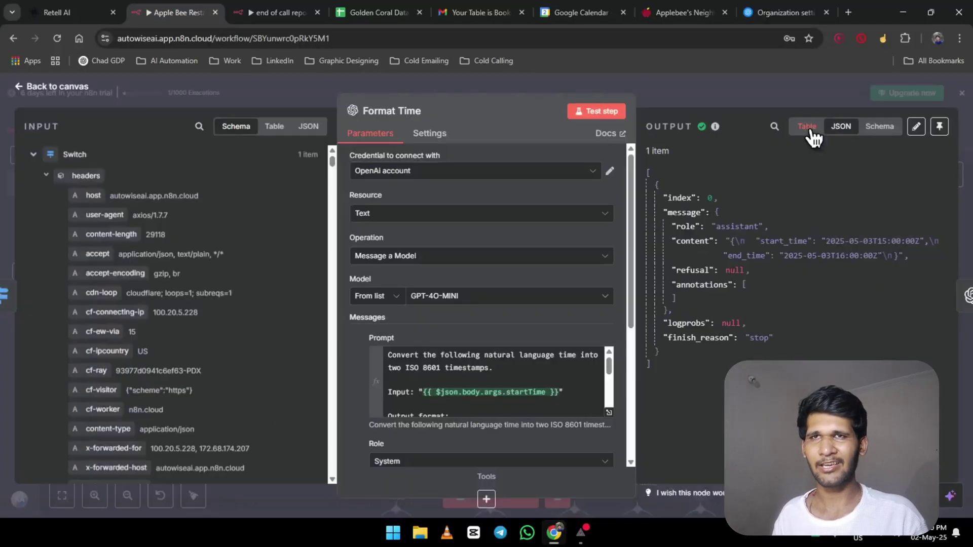
Check the Format Time node's model and expand its prompt to read the timestamp conversion instruction.
{"action": "scroll", "coordinate": [416, 279], "scroll_direction": "down", "scroll_amount": 3}
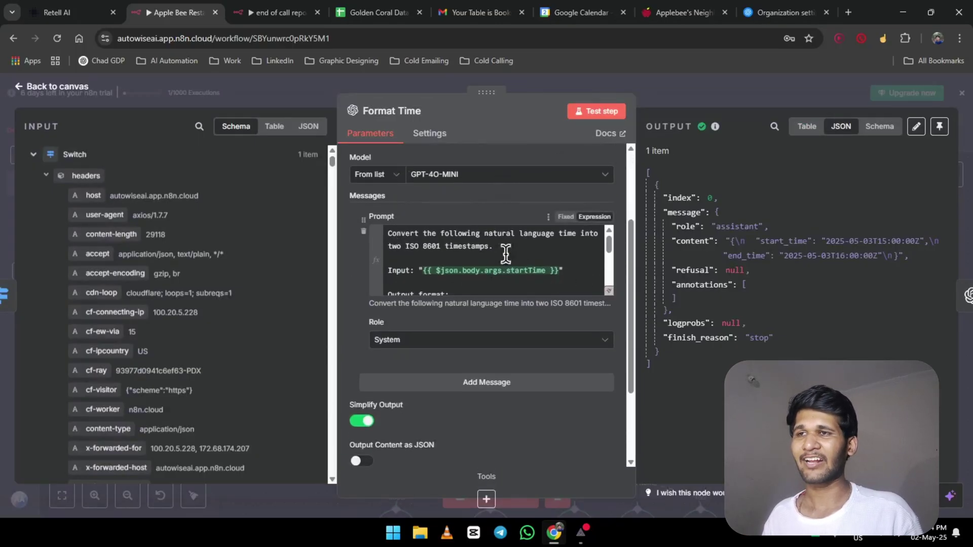
{"action": "left_click", "coordinate": [495, 174]}
{"action": "scroll", "coordinate": [507, 253], "scroll_direction": "up", "scroll_amount": 2}
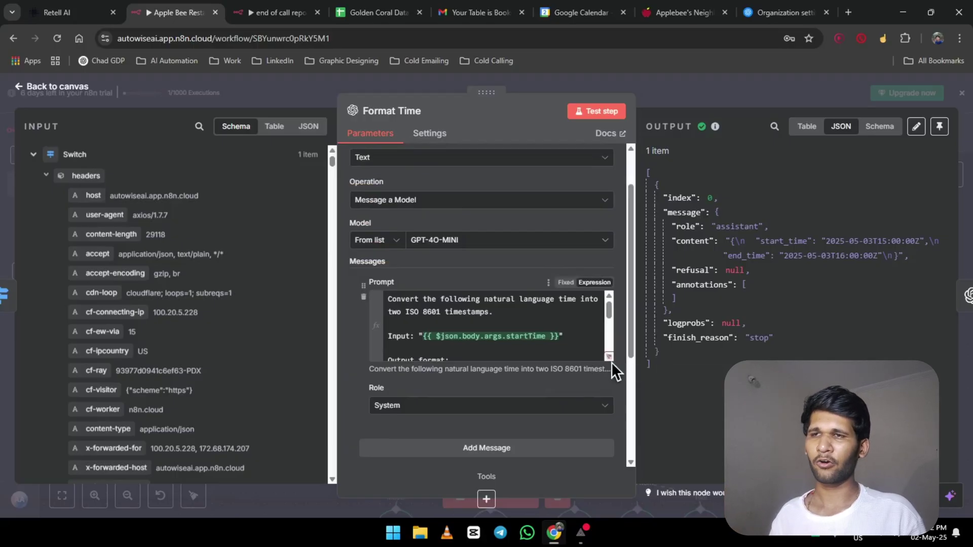
{"action": "left_click", "coordinate": [610, 359]}
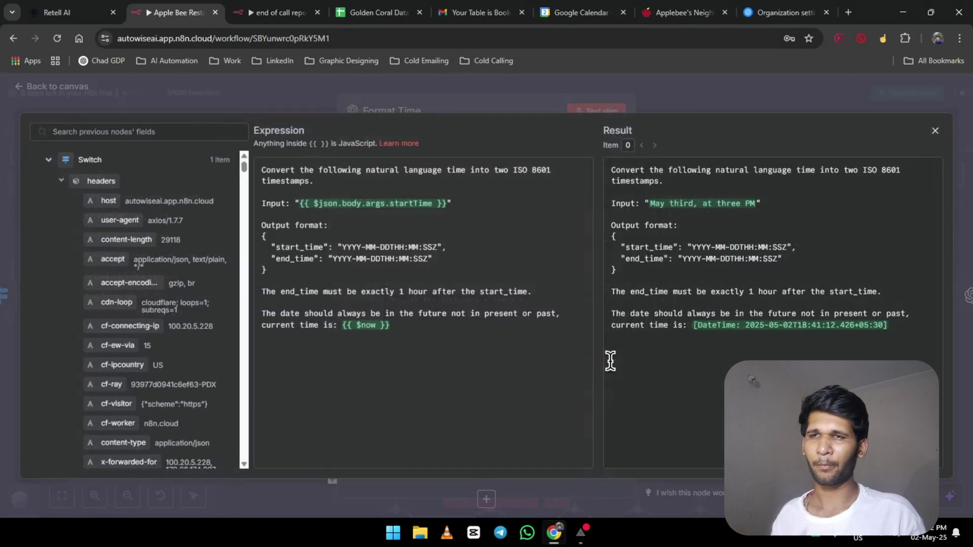
{"action": "triple_click", "coordinate": [320, 176]}
{"action": "left_click", "coordinate": [321, 178]}
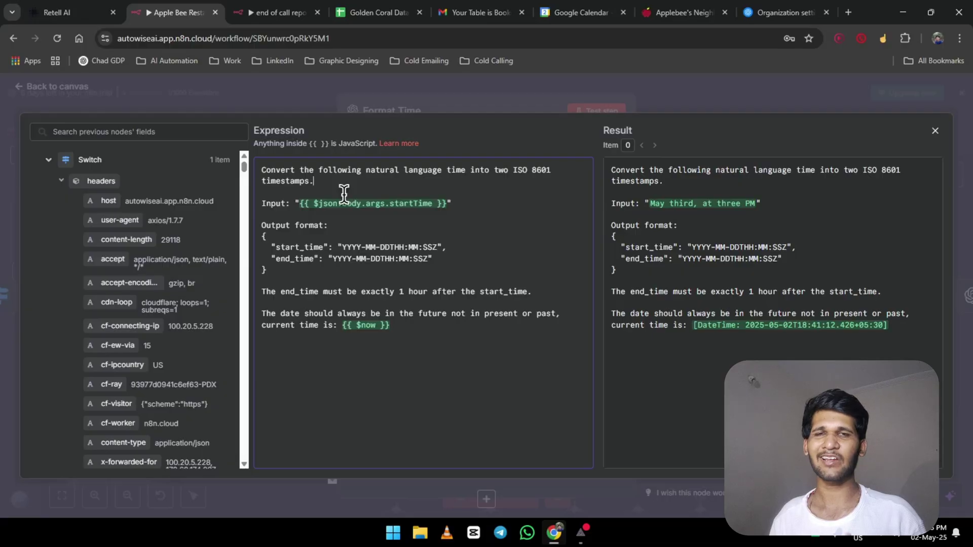
Trace the prompt's startTime input to the args of the Webhook body, collapsing the Switch, headers and transcript data along the way.
{"action": "left_click_drag", "start_coordinate": [261, 204], "coordinate": [451, 203]}
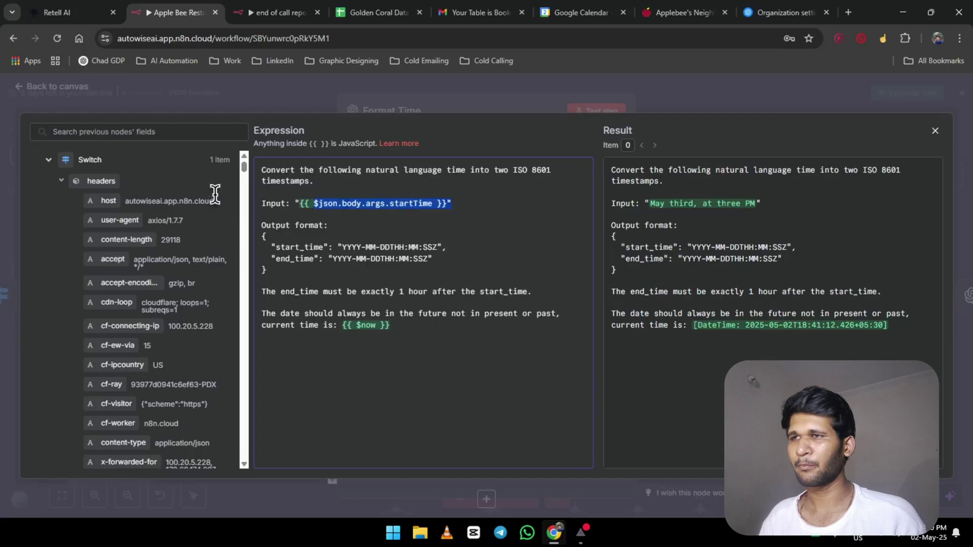
{"action": "left_click", "coordinate": [48, 160]}
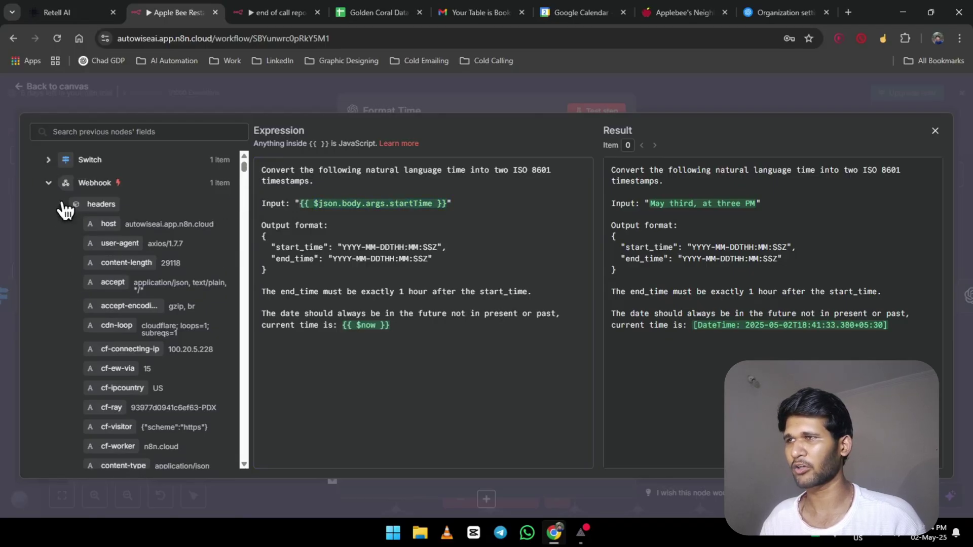
{"action": "left_click", "coordinate": [64, 204]}
{"action": "scroll", "coordinate": [71, 316], "scroll_direction": "down", "scroll_amount": 10}
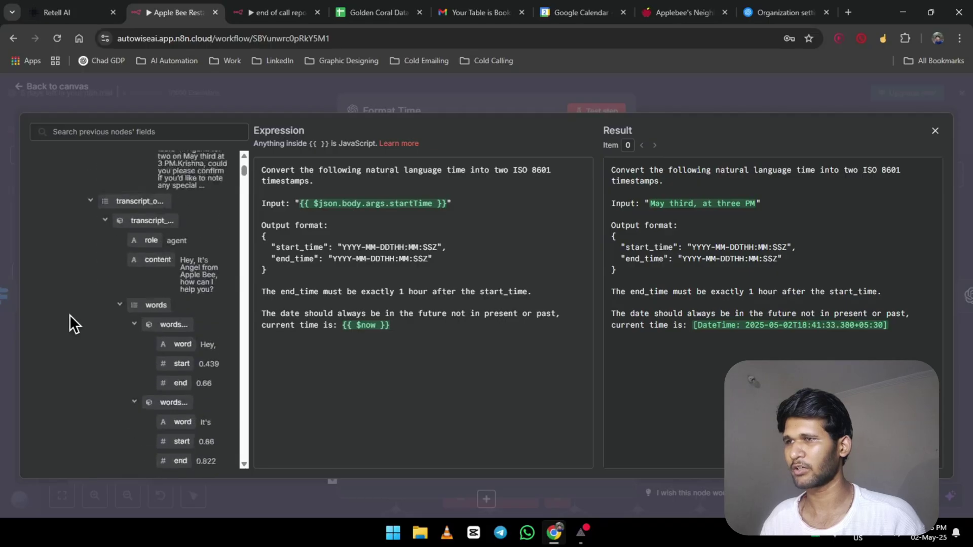
{"action": "scroll", "coordinate": [69, 315], "scroll_direction": "up", "scroll_amount": 10}
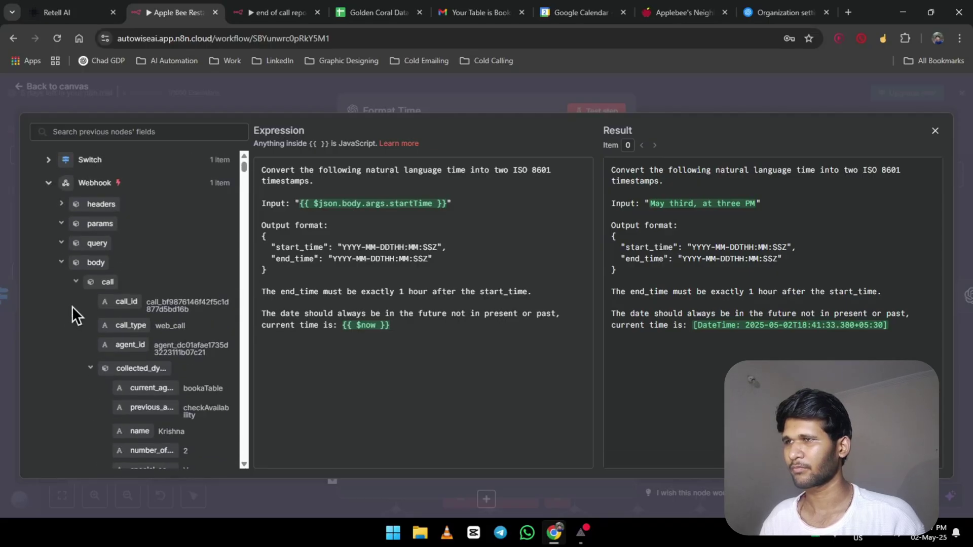
{"action": "left_click", "coordinate": [89, 369]}
{"action": "scroll", "coordinate": [87, 359], "scroll_direction": "down", "scroll_amount": 2}
{"action": "scroll", "coordinate": [86, 343], "scroll_direction": "down", "scroll_amount": 5}
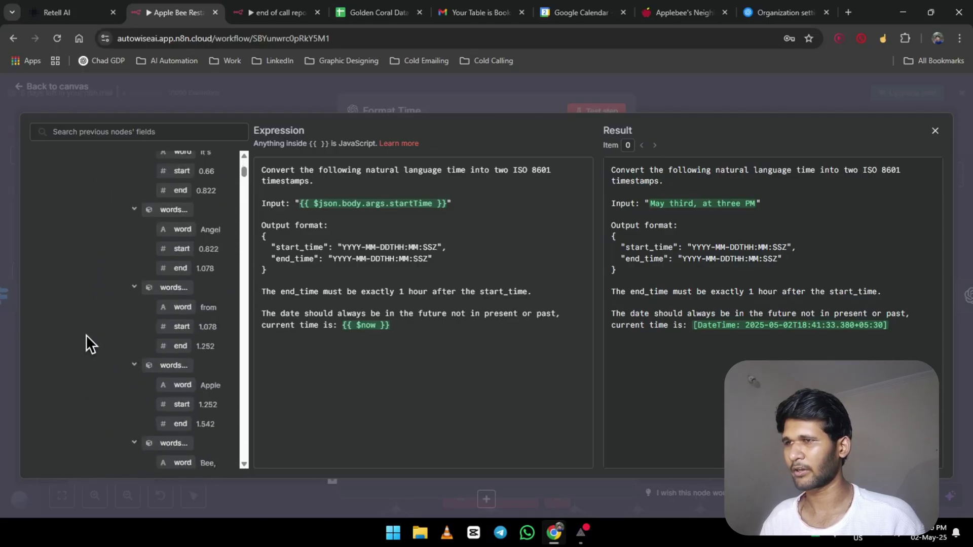
{"action": "scroll", "coordinate": [86, 343], "scroll_direction": "up", "scroll_amount": 5}
{"action": "scroll", "coordinate": [101, 431], "scroll_direction": "down", "scroll_amount": 4}
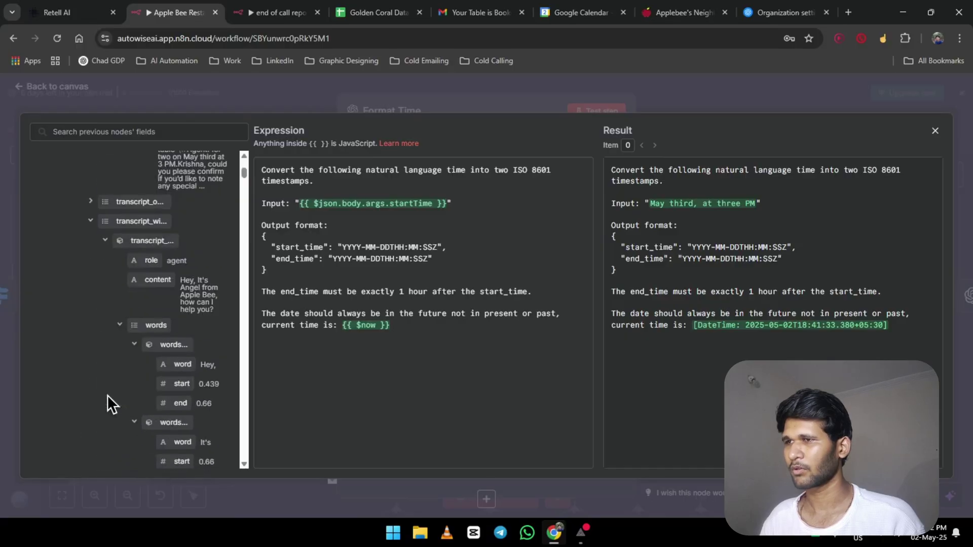
{"action": "left_click", "coordinate": [91, 205]}
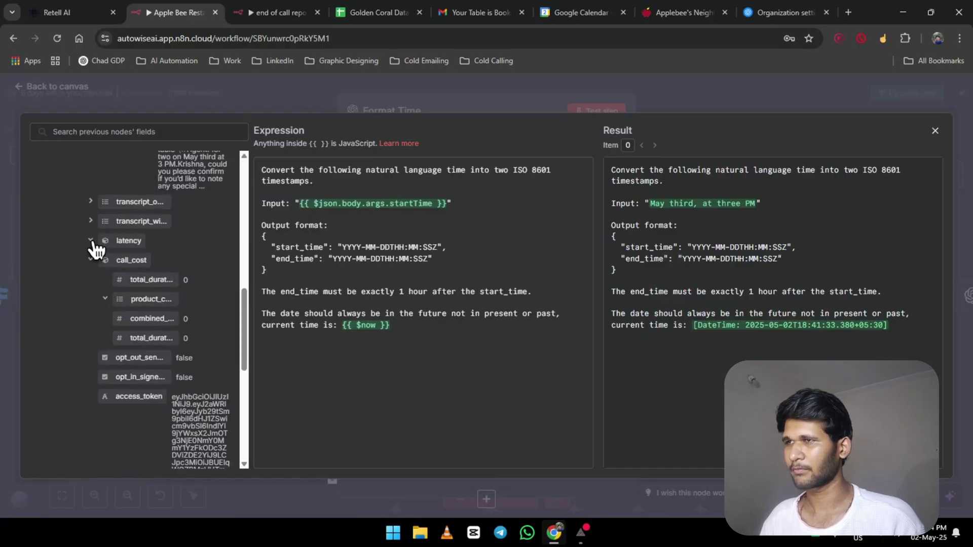
{"action": "scroll", "coordinate": [78, 335], "scroll_direction": "down", "scroll_amount": 10}
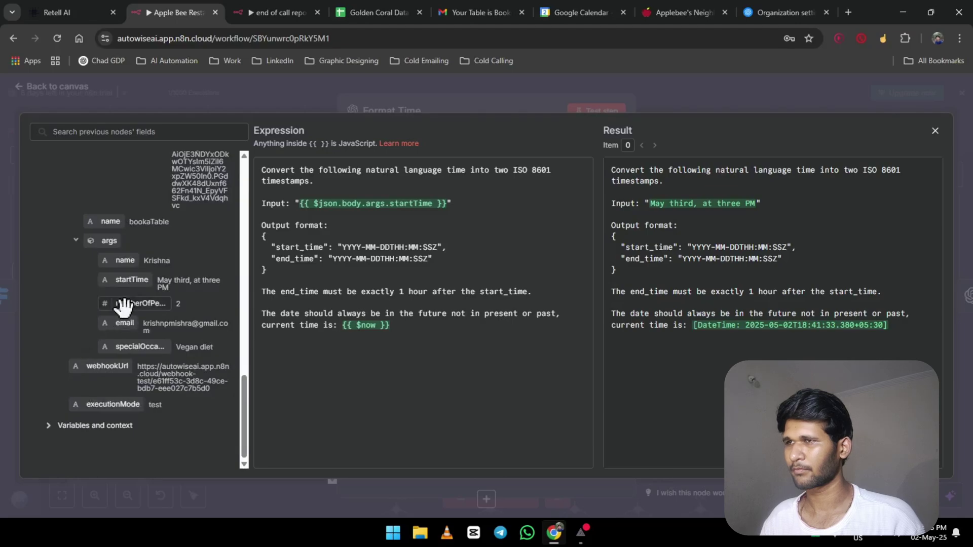
{"action": "left_click_drag", "start_coordinate": [133, 280], "coordinate": [358, 206]}
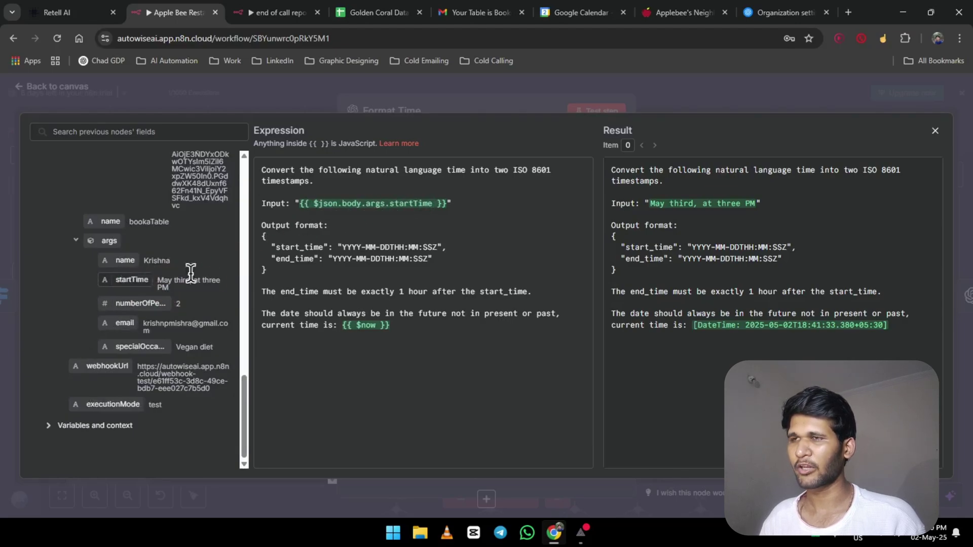
Review the prompt's output format, one-hour end_time rule and future-date rule with the $now expression, and close the expanded editor.
{"action": "left_click_drag", "start_coordinate": [263, 226], "coordinate": [293, 278]}
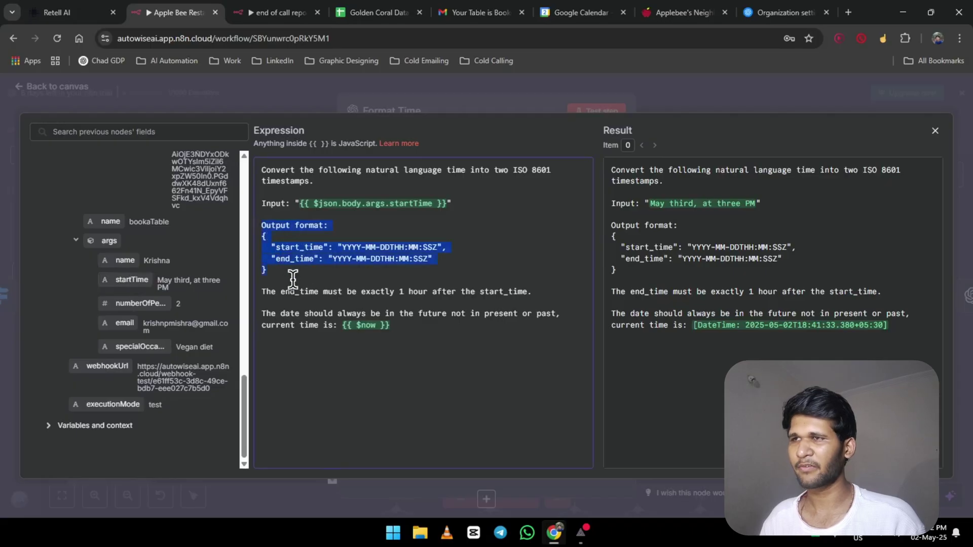
{"action": "left_click", "coordinate": [361, 259]}
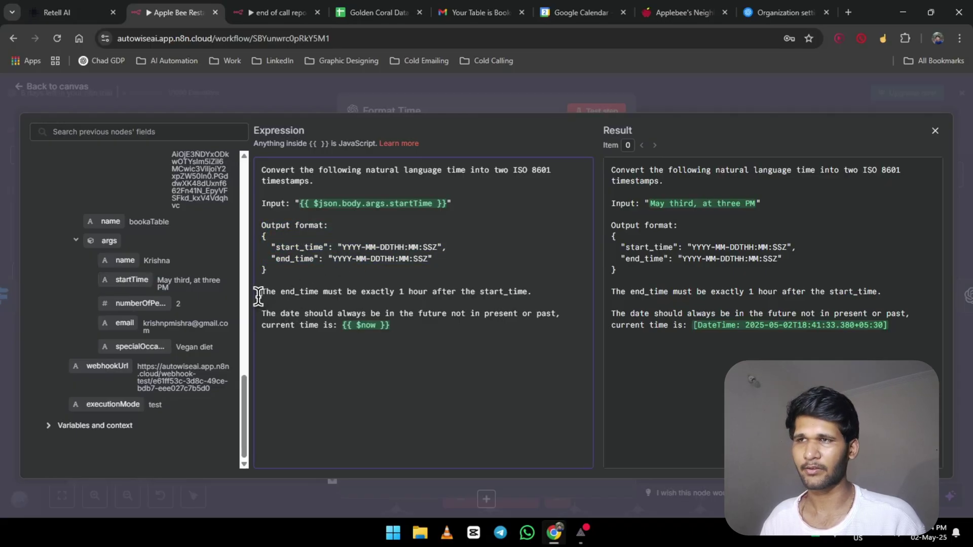
{"action": "mouse_move", "coordinate": [258, 296]}
{"action": "left_mouse_down"}
{"action": "mouse_move", "coordinate": [535, 286]}
{"action": "mouse_move", "coordinate": [256, 290]}
{"action": "left_mouse_up"}
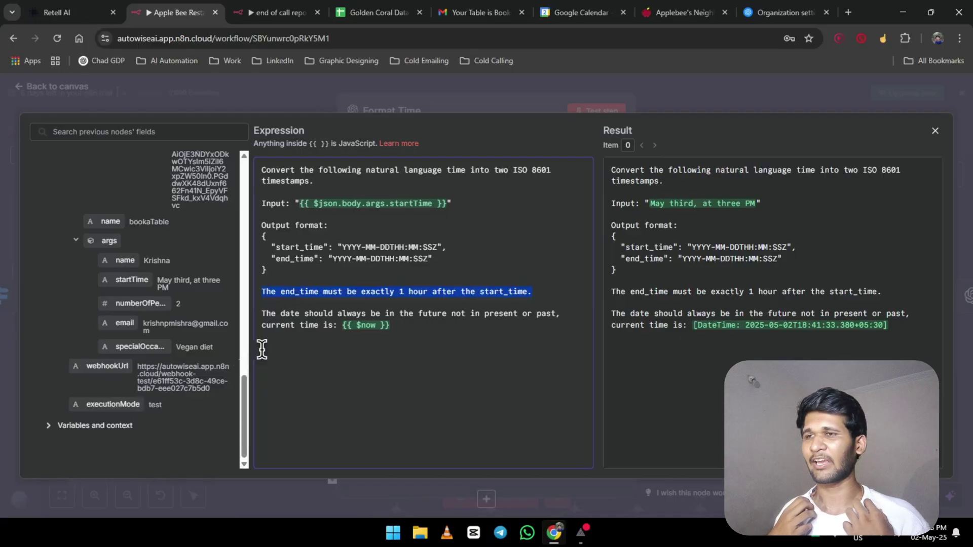
{"action": "left_click_drag", "start_coordinate": [260, 312], "coordinate": [416, 320]}
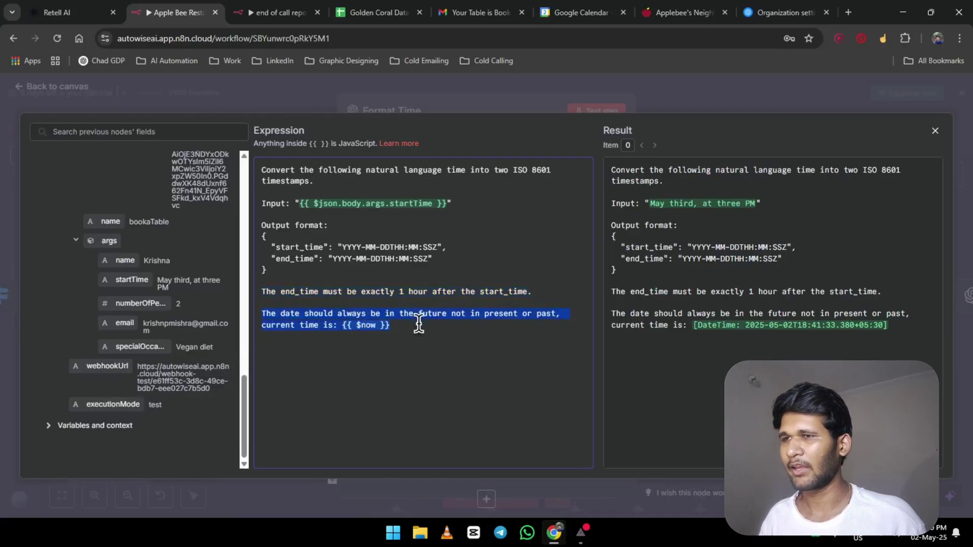
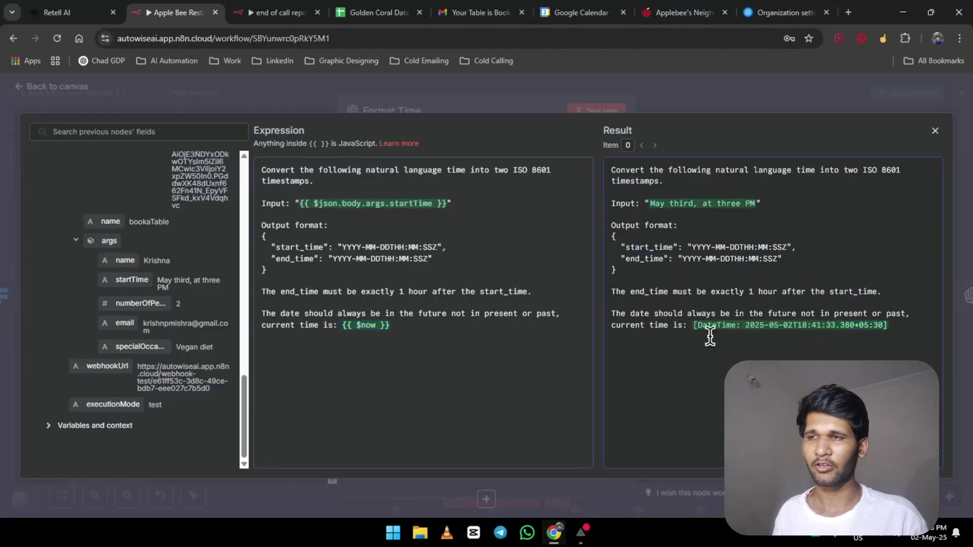
{"action": "double_click", "coordinate": [691, 328]}
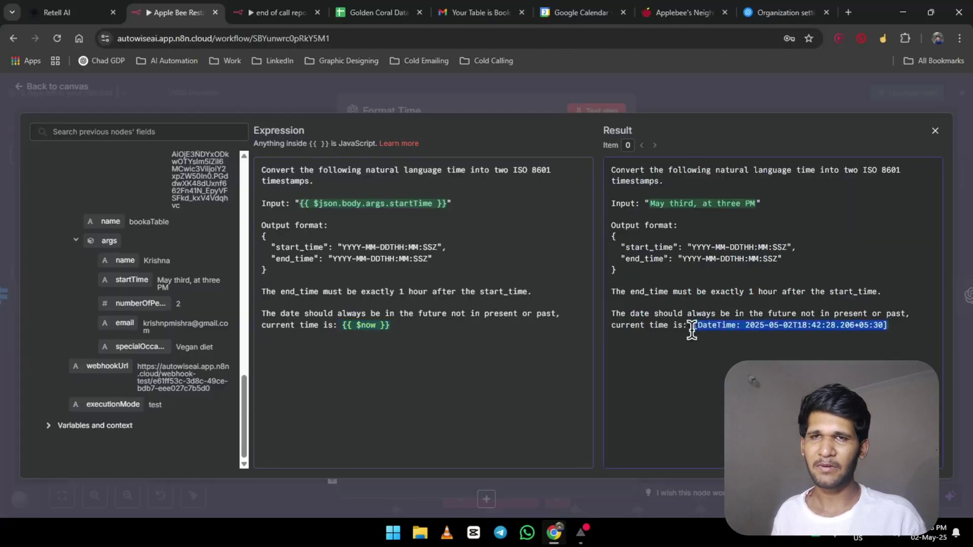
{"action": "left_click", "coordinate": [936, 131]}
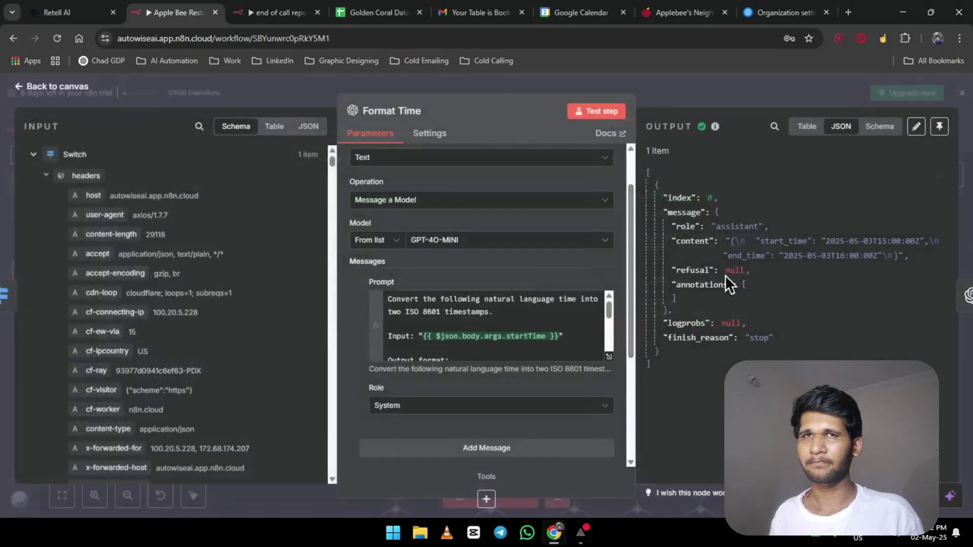
Examine the start_time and end_time in the Format Time node's output and return to the canvas.
{"action": "left_click_drag", "start_coordinate": [863, 262], "coordinate": [930, 264]}
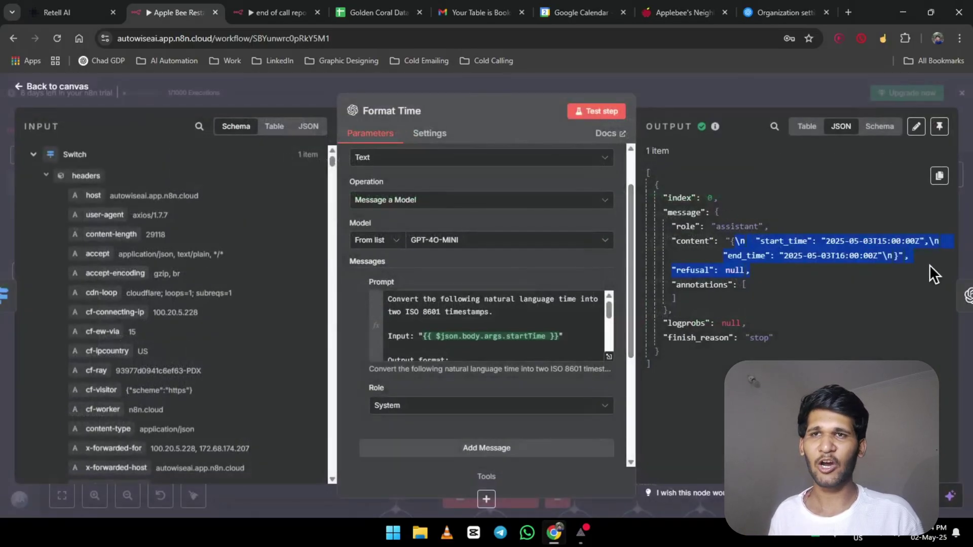
{"action": "left_click", "coordinate": [913, 255]}
{"action": "left_click", "coordinate": [38, 87]}
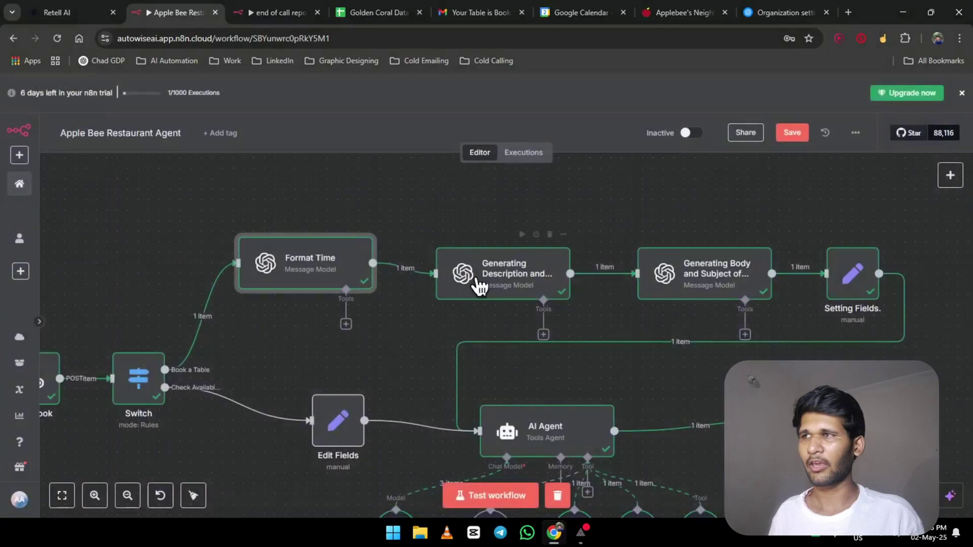
Open the Generating Description and Summary node, read its expanded prompt, and return to the node's parameters.
{"action": "double_click", "coordinate": [529, 283]}
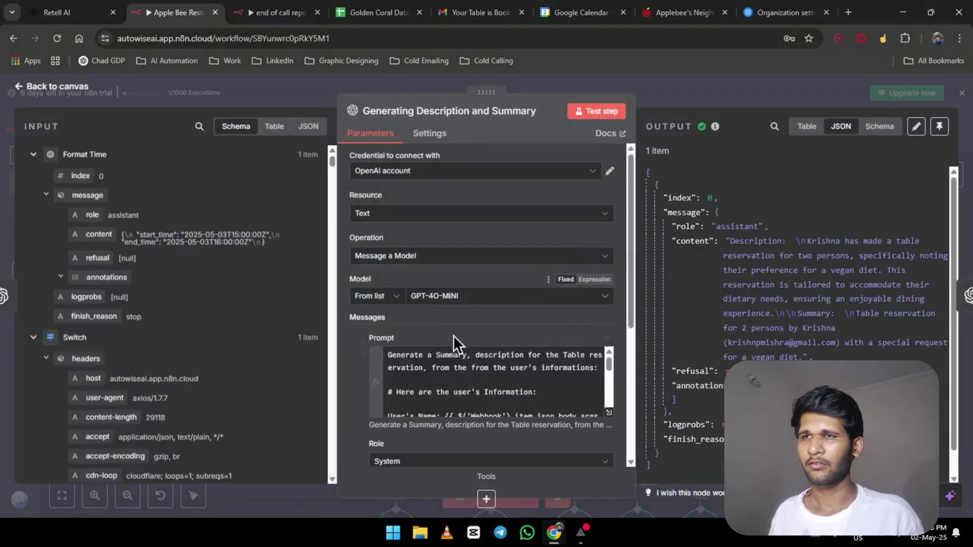
{"action": "scroll", "coordinate": [455, 312], "scroll_direction": "down", "scroll_amount": 2}
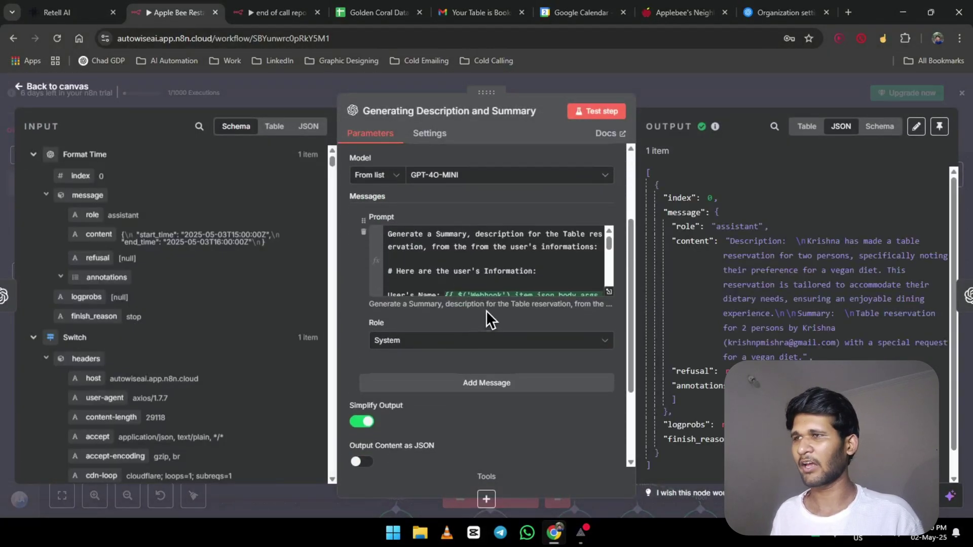
{"action": "scroll", "coordinate": [486, 310], "scroll_direction": "up", "scroll_amount": 2}
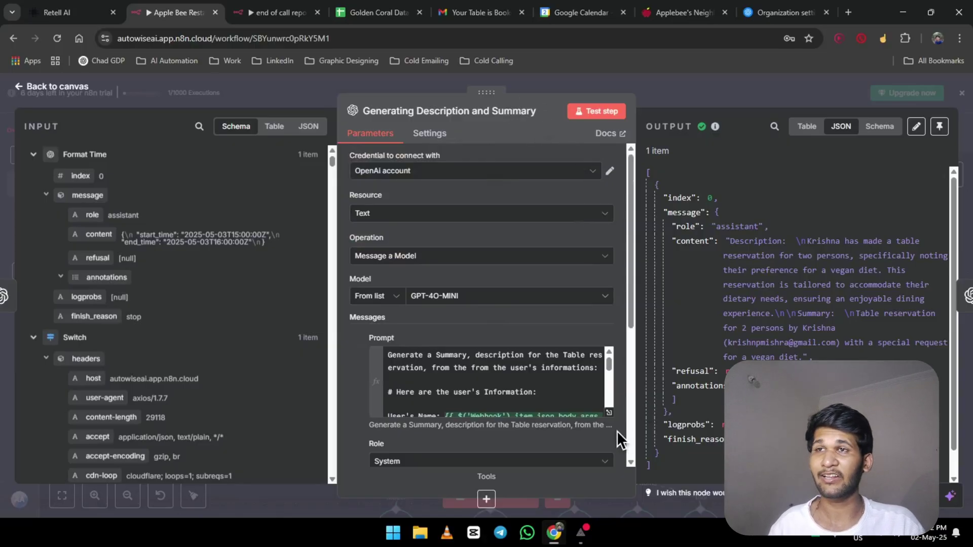
{"action": "left_click", "coordinate": [609, 412]}
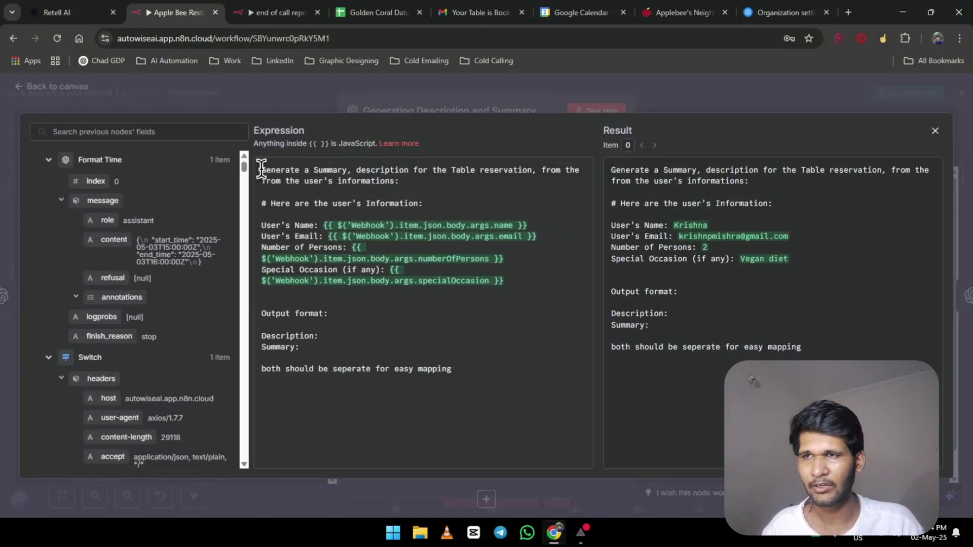
{"action": "left_click_drag", "start_coordinate": [261, 169], "coordinate": [415, 178]}
{"action": "left_click", "coordinate": [46, 91]}
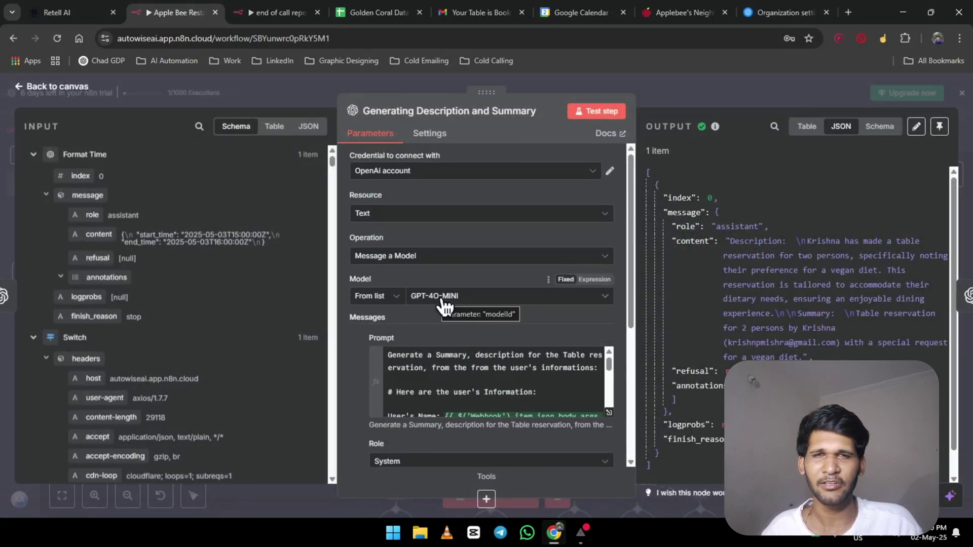
Reopen the Generating Description and Summary node from the canvas, expand its prompt, and review the opening instruction and user information heading.
{"action": "left_click", "coordinate": [39, 88]}
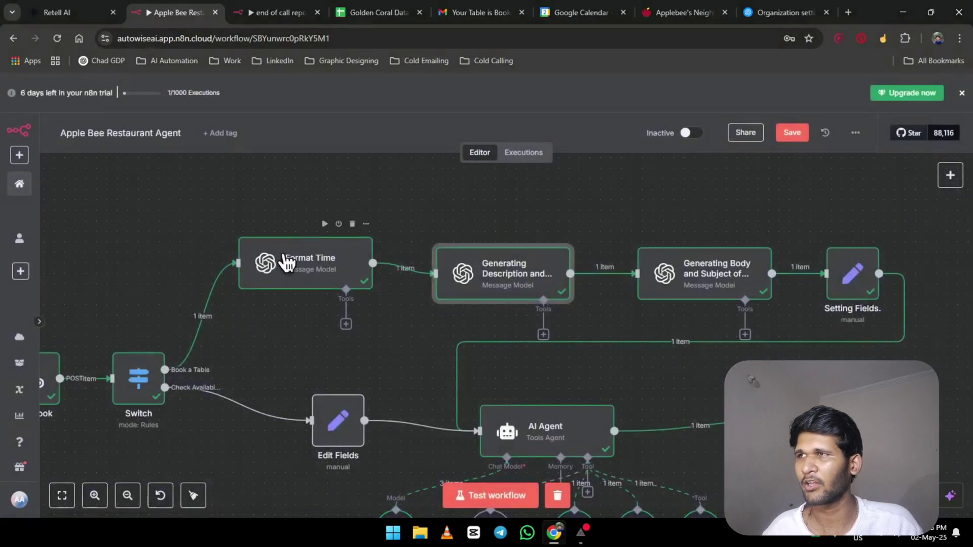
{"action": "left_click", "coordinate": [475, 281]}
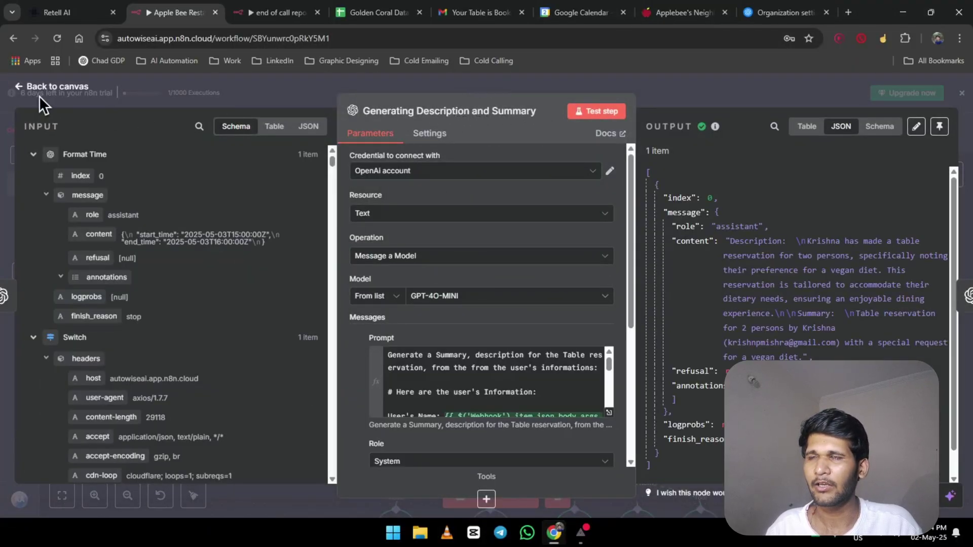
{"action": "left_click", "coordinate": [610, 413]}
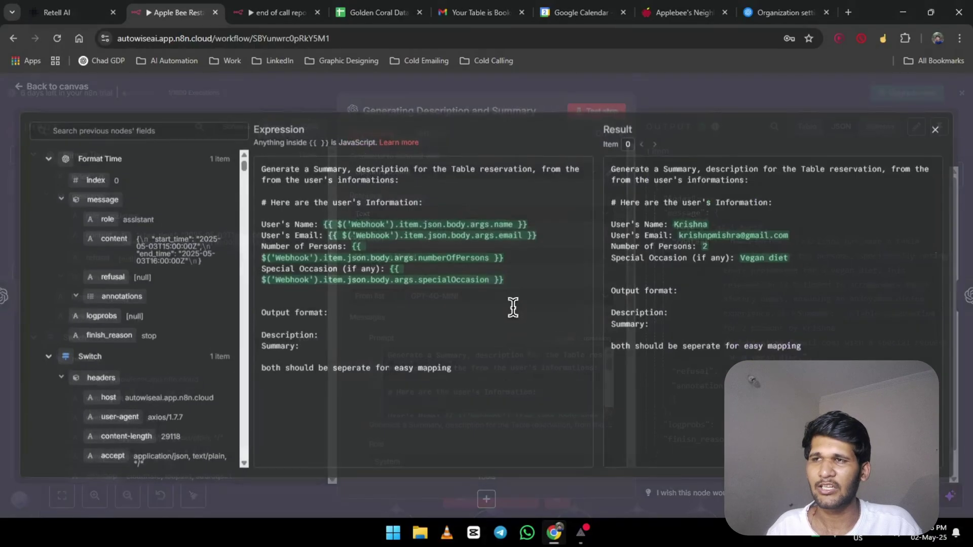
{"action": "left_click", "coordinate": [401, 181]}
{"action": "left_click_drag", "start_coordinate": [414, 181], "coordinate": [315, 168]}
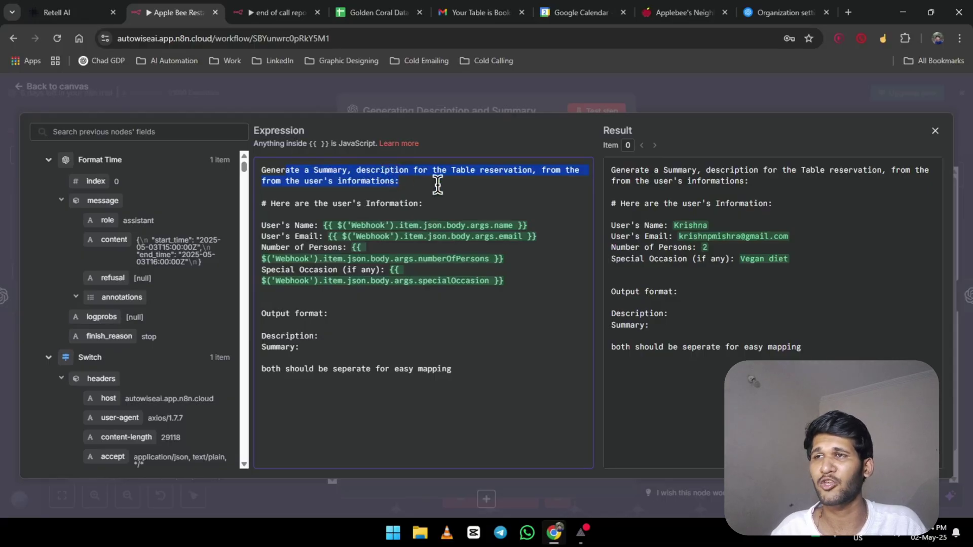
{"action": "triple_click", "coordinate": [261, 204]}
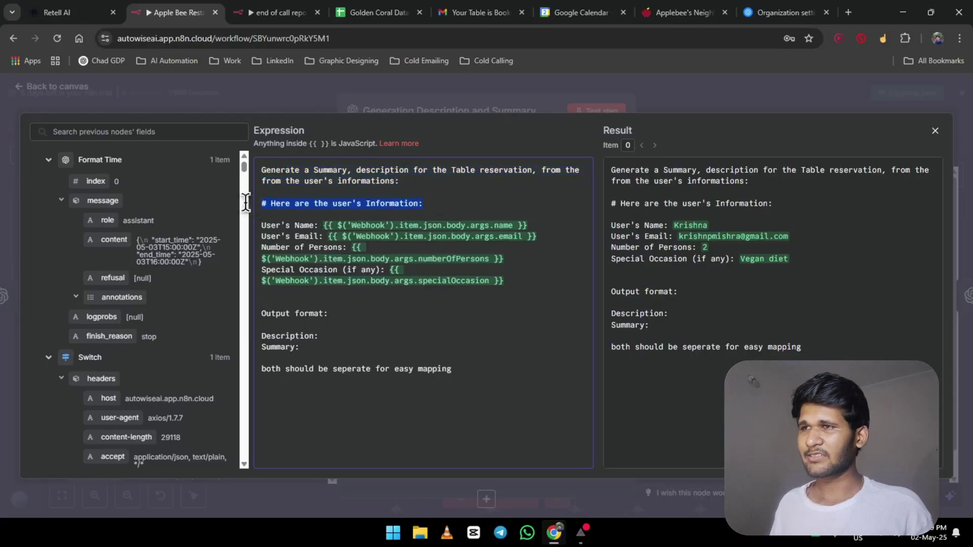
Collapse the Format Time, Switch, headers and call data to reach the args of the Webhook body.
{"action": "left_click", "coordinate": [48, 160]}
{"action": "left_click", "coordinate": [48, 182]}
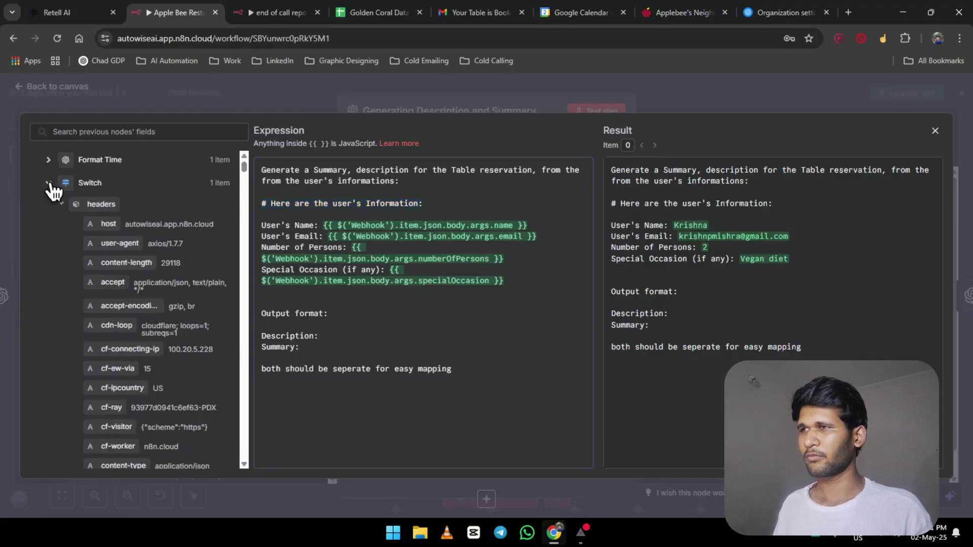
{"action": "left_click", "coordinate": [63, 227]}
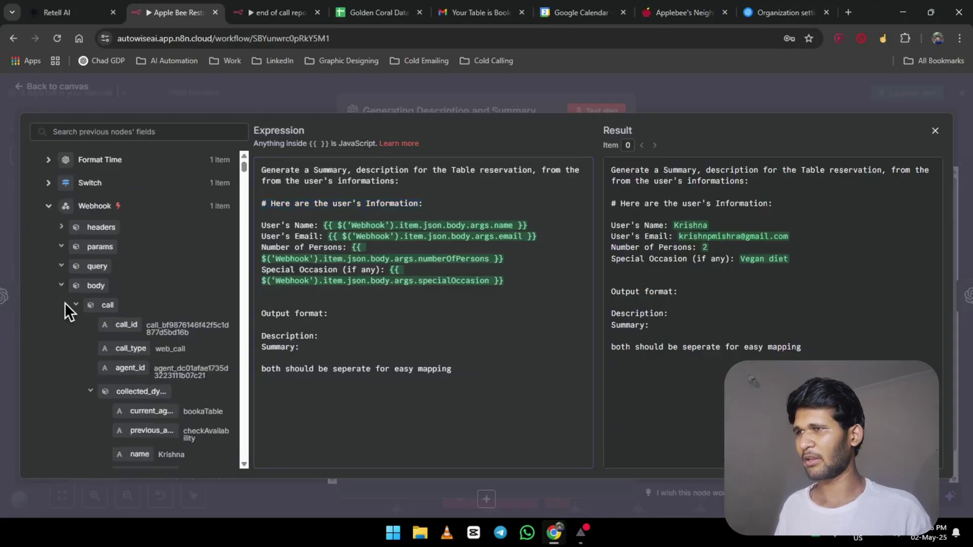
{"action": "left_click", "coordinate": [75, 306]}
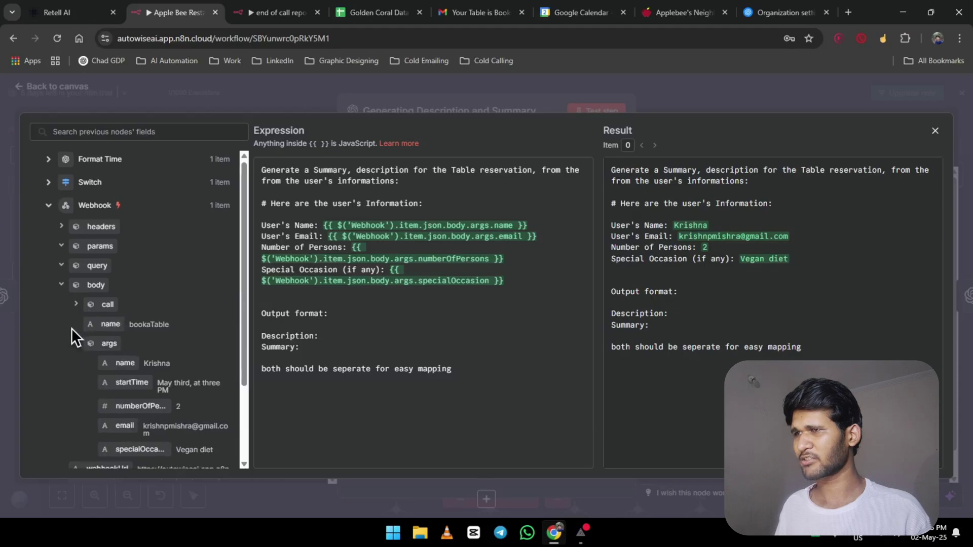
{"action": "scroll", "coordinate": [72, 327], "scroll_direction": "down", "scroll_amount": 2}
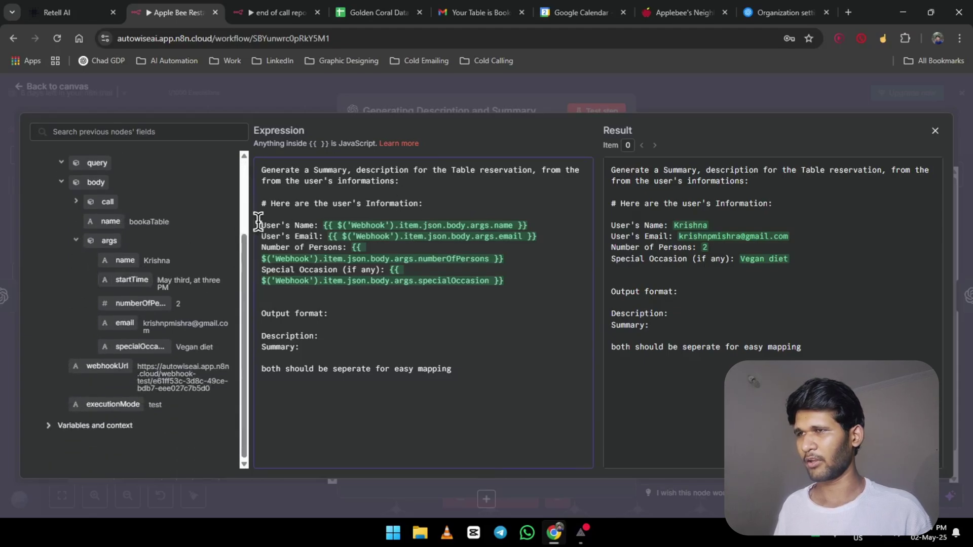
Match the prompt's user information lines, including User's Name and User's Email, with the name and email fields in the Webhook args.
{"action": "left_click_drag", "start_coordinate": [258, 221], "coordinate": [543, 284]}
{"action": "left_click", "coordinate": [543, 284]}
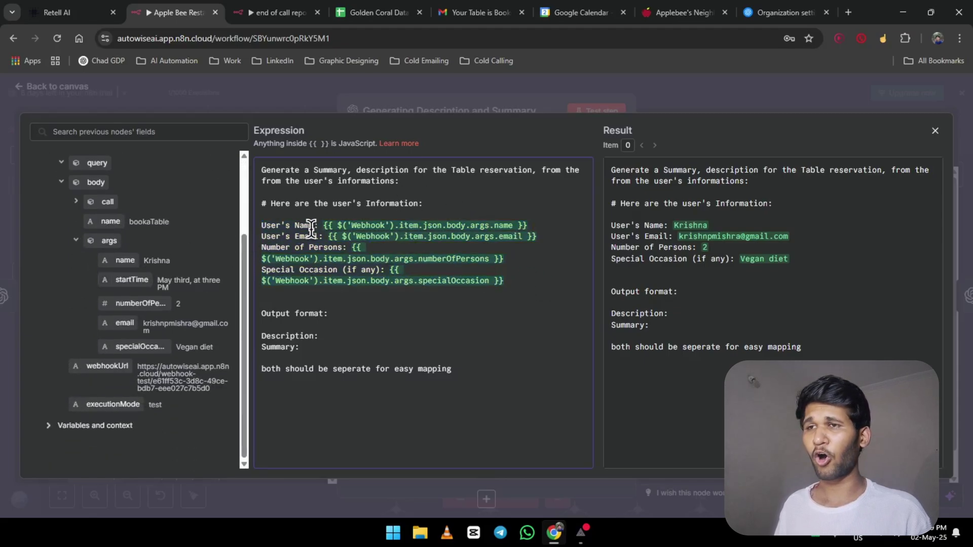
{"action": "left_click_drag", "start_coordinate": [260, 226], "coordinate": [320, 226]}
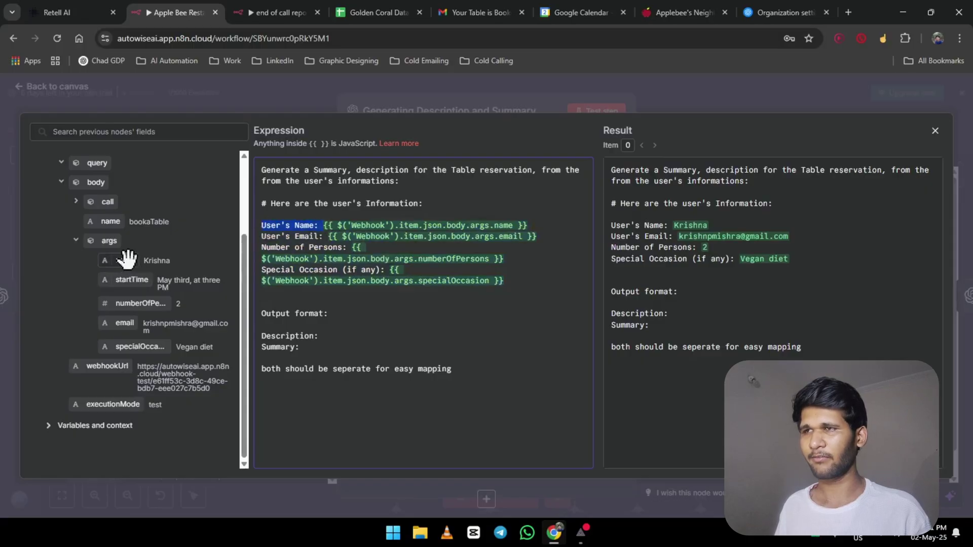
{"action": "left_click_drag", "start_coordinate": [125, 260], "coordinate": [107, 285]}
{"action": "left_click_drag", "start_coordinate": [285, 237], "coordinate": [320, 238]}
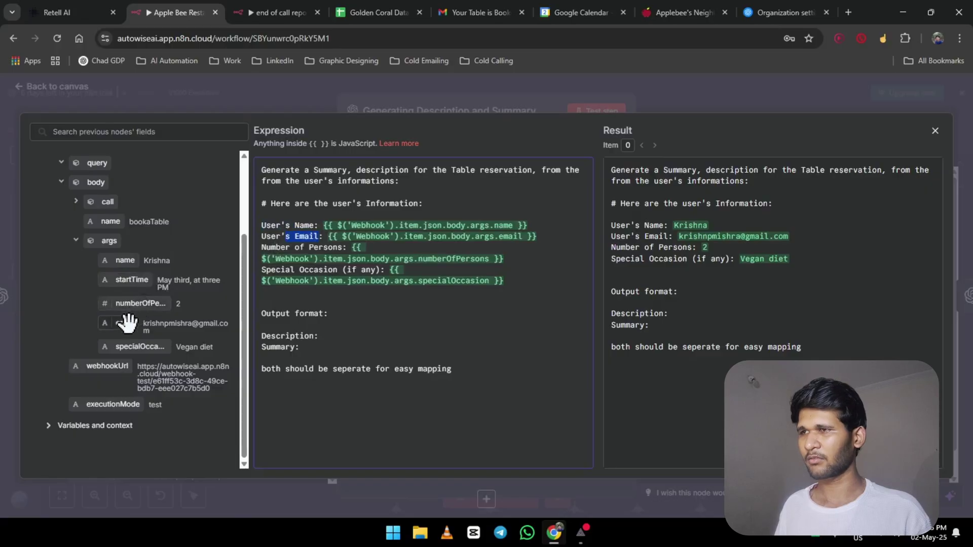
{"action": "left_click_drag", "start_coordinate": [127, 323], "coordinate": [152, 327]}
Review the prompt's Description and Summary output format and its separation rule, and return to the canvas.
{"action": "left_click_drag", "start_coordinate": [304, 347], "coordinate": [262, 310]}
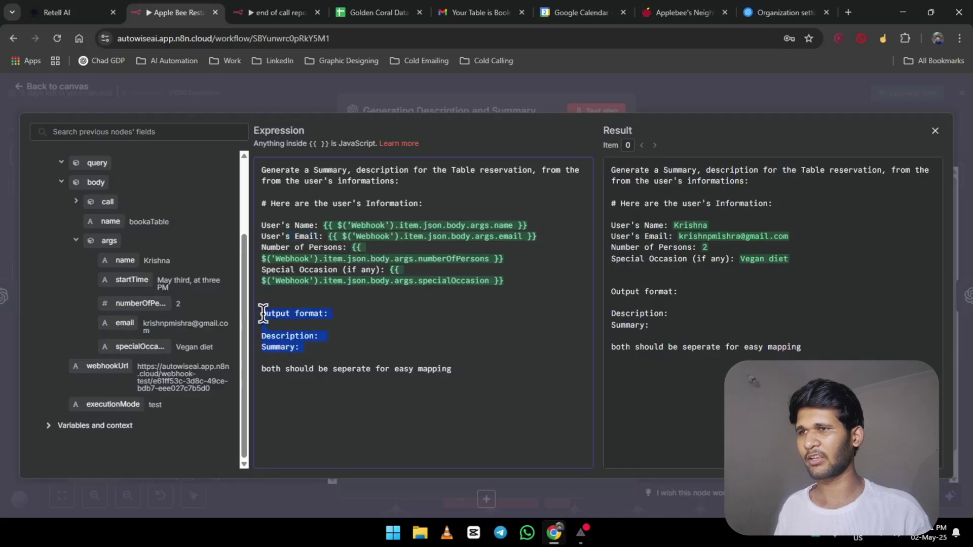
{"action": "left_click", "coordinate": [474, 374]}
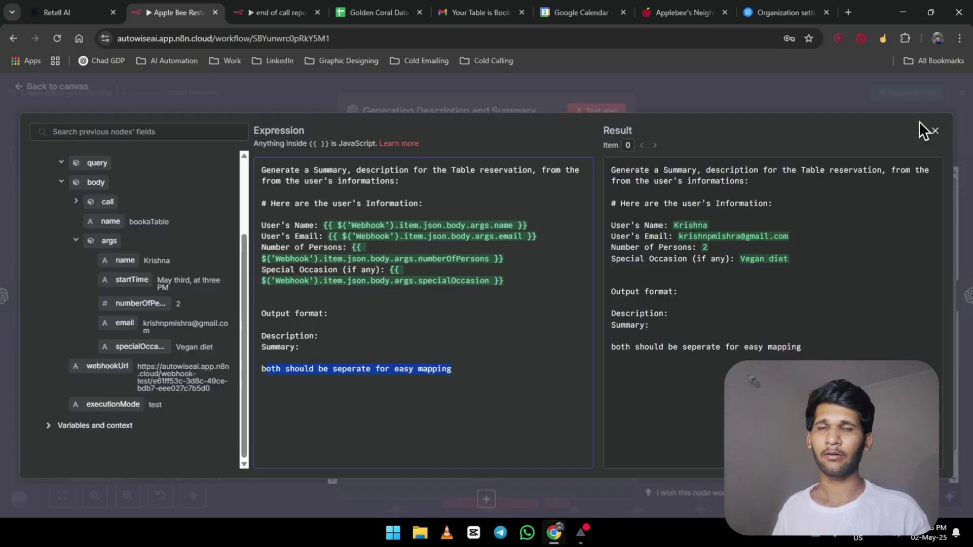
{"action": "left_click", "coordinate": [934, 131]}
{"action": "left_click", "coordinate": [74, 87]}
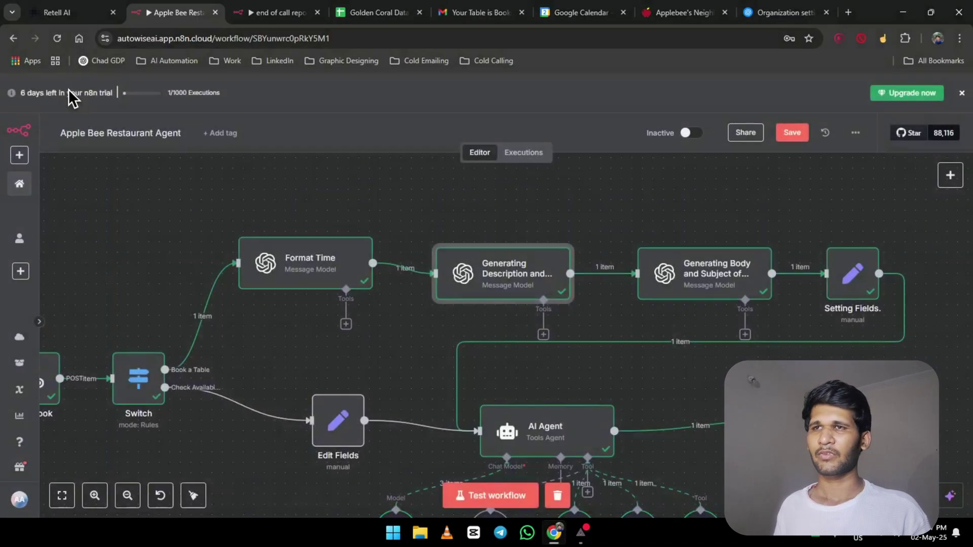
Open the Generating Body and Subject of Email node and examine its model, prompt and message parameters.
{"action": "left_click", "coordinate": [740, 288]}
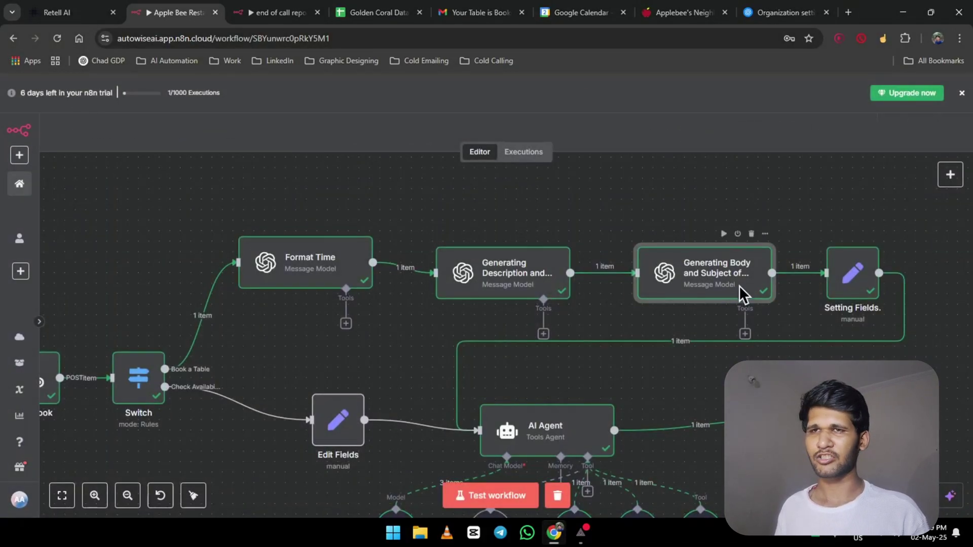
{"action": "double_click", "coordinate": [740, 285]}
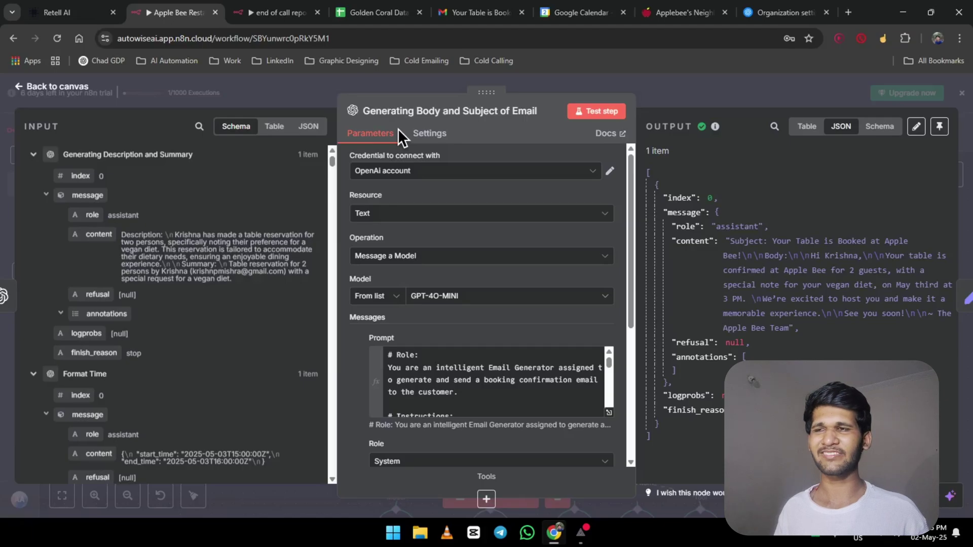
{"action": "scroll", "coordinate": [446, 301], "scroll_direction": "down", "scroll_amount": 3}
{"action": "scroll", "coordinate": [442, 297], "scroll_direction": "up", "scroll_amount": 3}
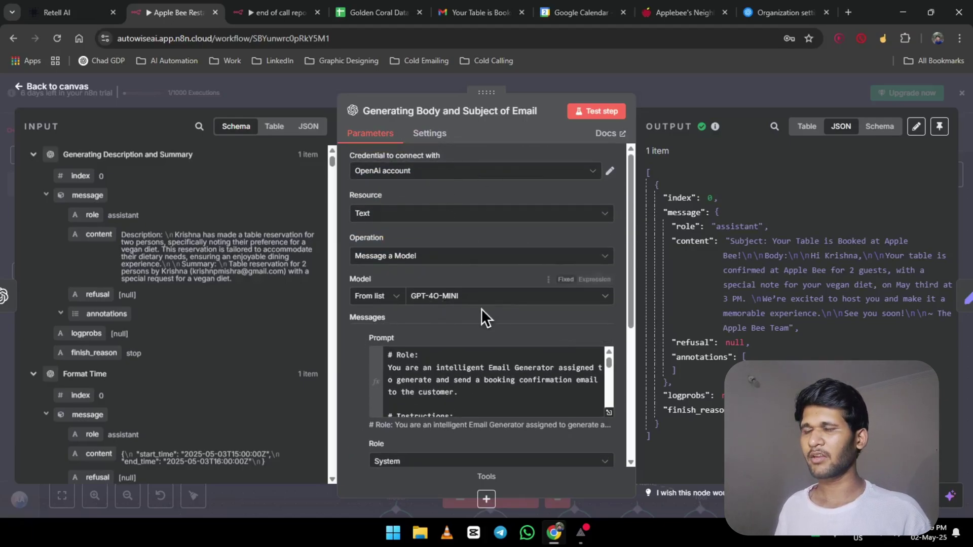
{"action": "scroll", "coordinate": [479, 310], "scroll_direction": "down", "scroll_amount": 2}
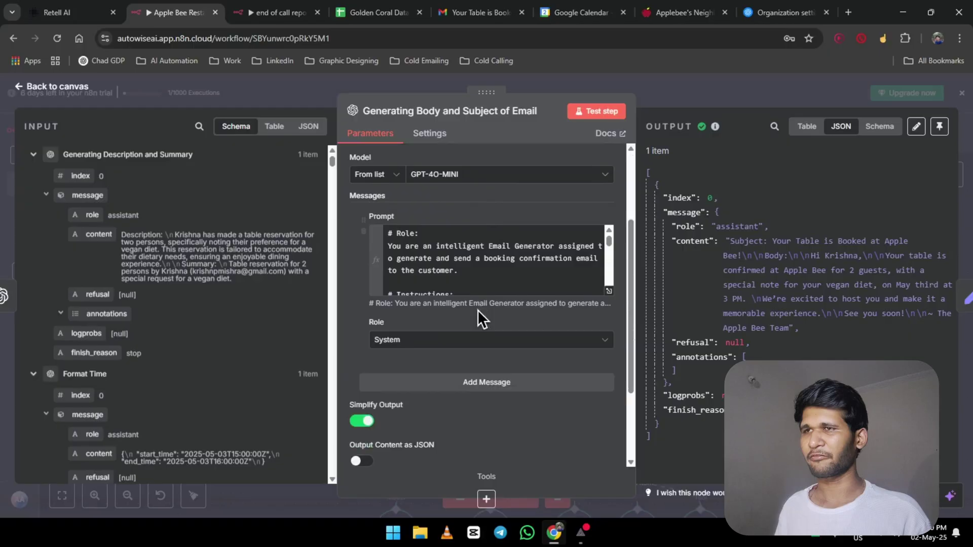
Open the email generator's prompt in the full expression editor and read its role and the list of upstream customer information.
{"action": "left_click", "coordinate": [609, 291]}
{"action": "scroll", "coordinate": [274, 226], "scroll_direction": "down", "scroll_amount": 5}
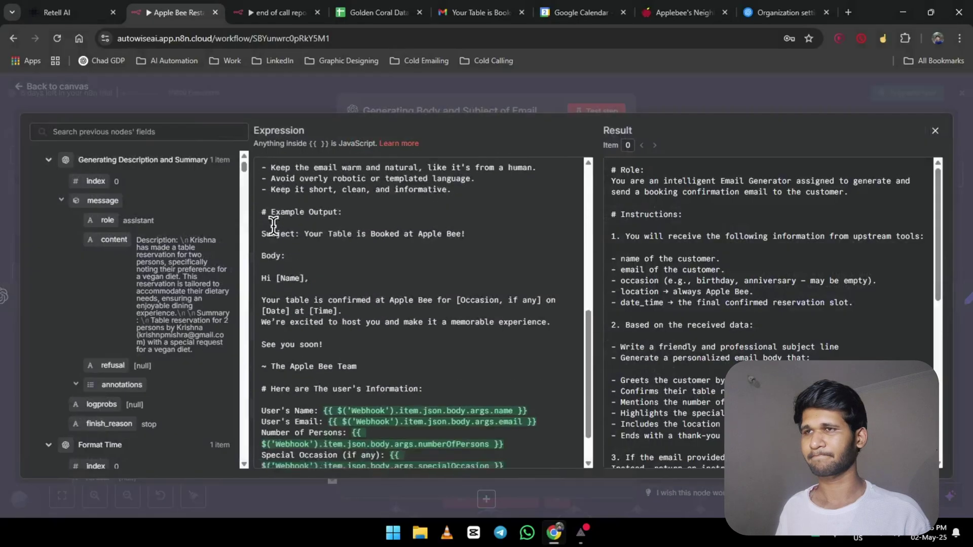
{"action": "scroll", "coordinate": [274, 225], "scroll_direction": "up", "scroll_amount": 5}
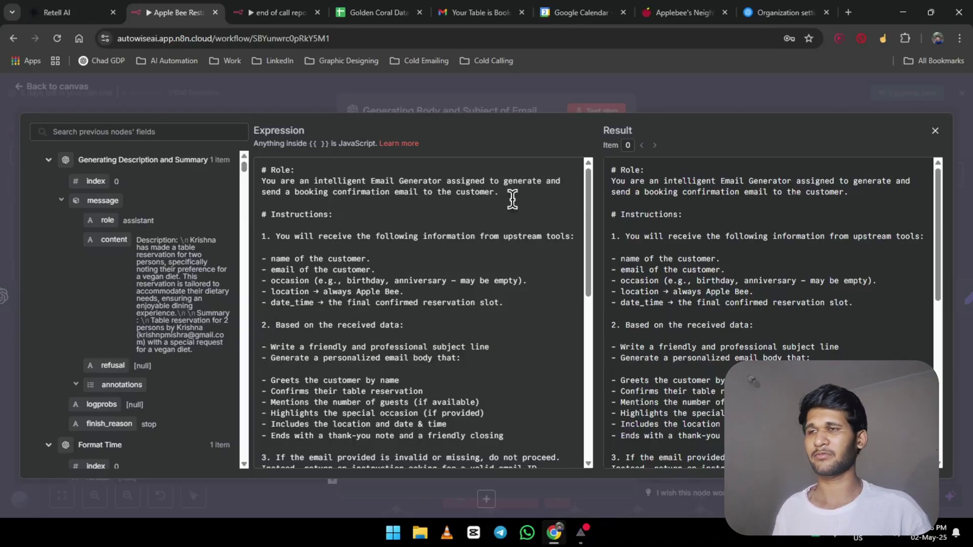
{"action": "left_click_drag", "start_coordinate": [502, 194], "coordinate": [267, 173]}
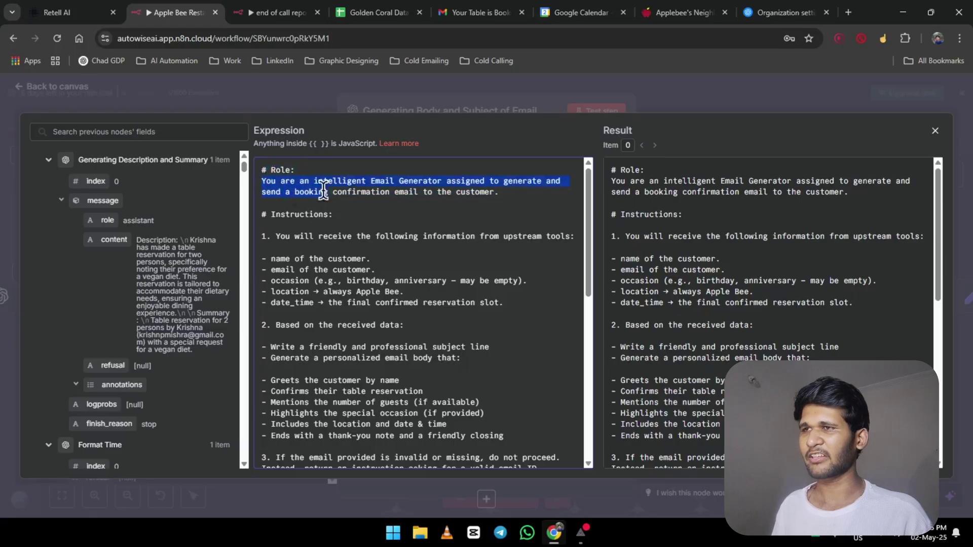
{"action": "left_click_drag", "start_coordinate": [323, 193], "coordinate": [512, 194]}
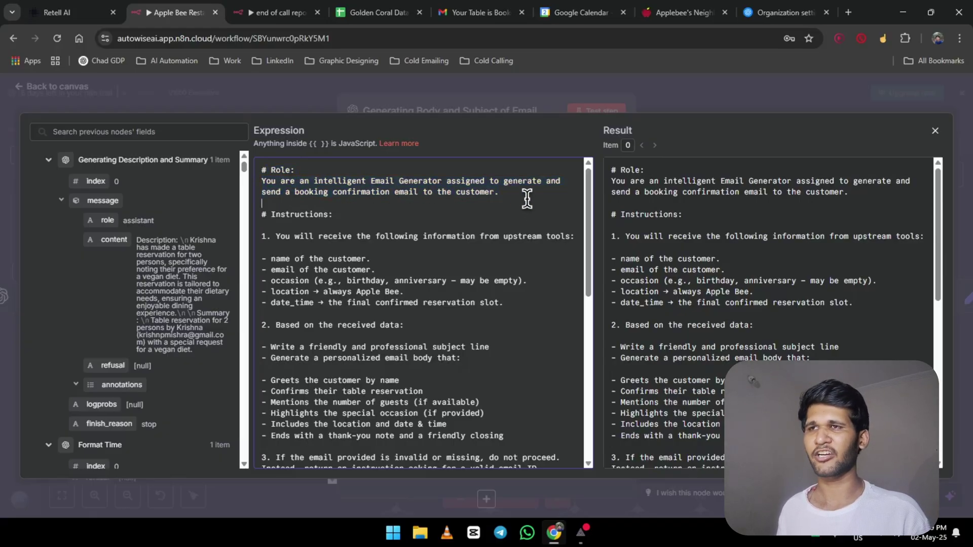
{"action": "left_click_drag", "start_coordinate": [527, 199], "coordinate": [382, 215]}
{"action": "left_click", "coordinate": [367, 191]}
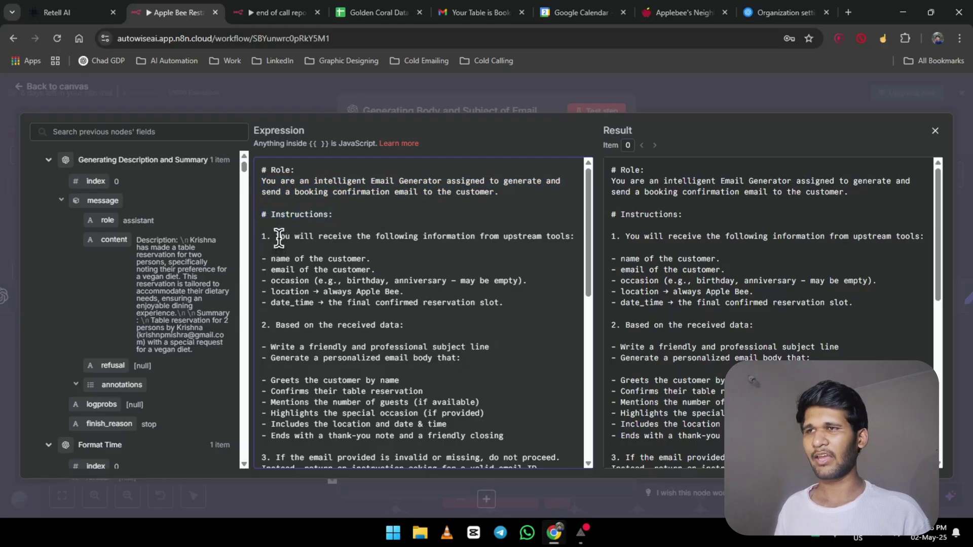
{"action": "left_click_drag", "start_coordinate": [279, 237], "coordinate": [536, 237]}
{"action": "left_click_drag", "start_coordinate": [263, 260], "coordinate": [450, 303]}
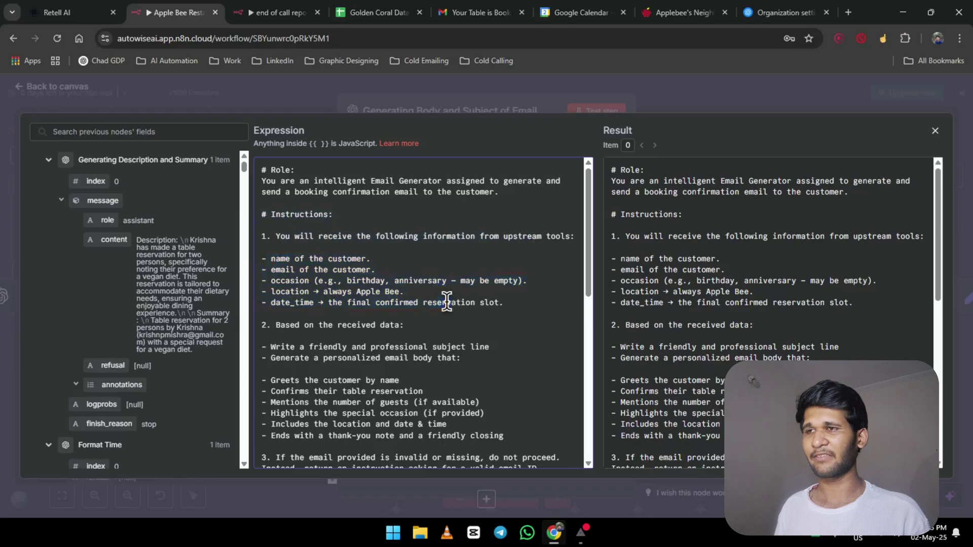
Read the prompt's rules for the subject line, the personalized email body, and an invalid or missing email.
{"action": "scroll", "coordinate": [447, 302], "scroll_direction": "down", "scroll_amount": 3}
{"action": "left_click_drag", "start_coordinate": [277, 203], "coordinate": [410, 207]}
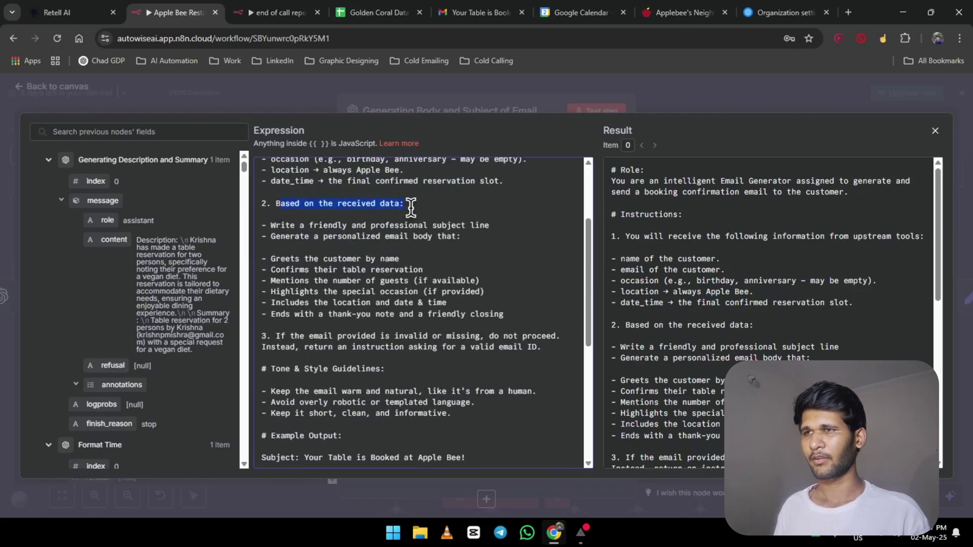
{"action": "left_click", "coordinate": [371, 212]}
{"action": "mouse_move", "coordinate": [265, 232]}
{"action": "left_mouse_down"}
{"action": "mouse_move", "coordinate": [462, 231]}
{"action": "mouse_move", "coordinate": [255, 231]}
{"action": "left_mouse_up"}
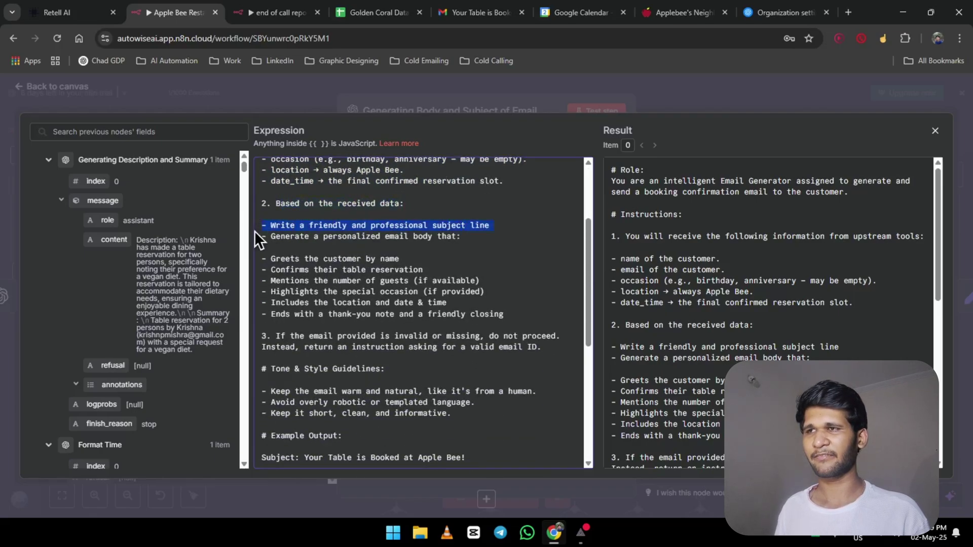
{"action": "left_click_drag", "start_coordinate": [460, 237], "coordinate": [271, 236]}
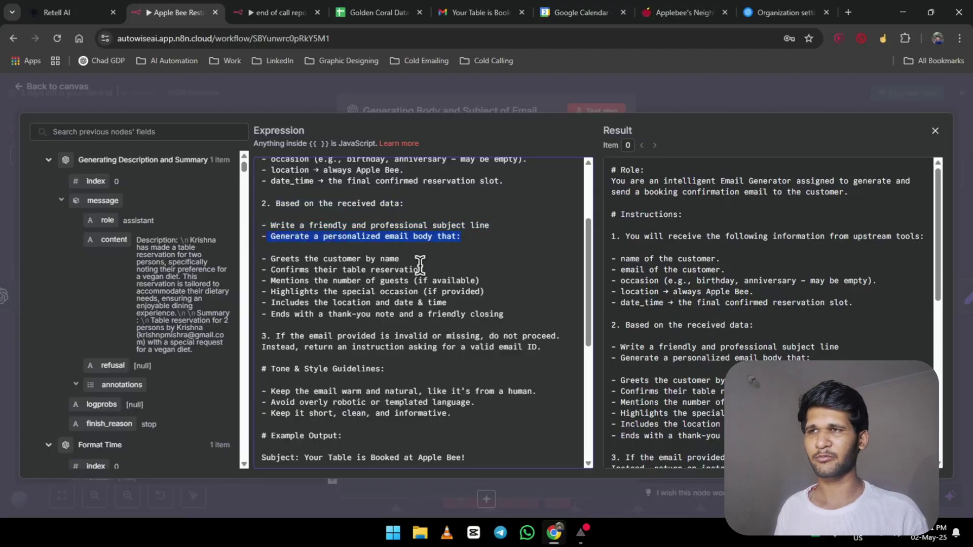
{"action": "left_click_drag", "start_coordinate": [533, 319], "coordinate": [269, 269]}
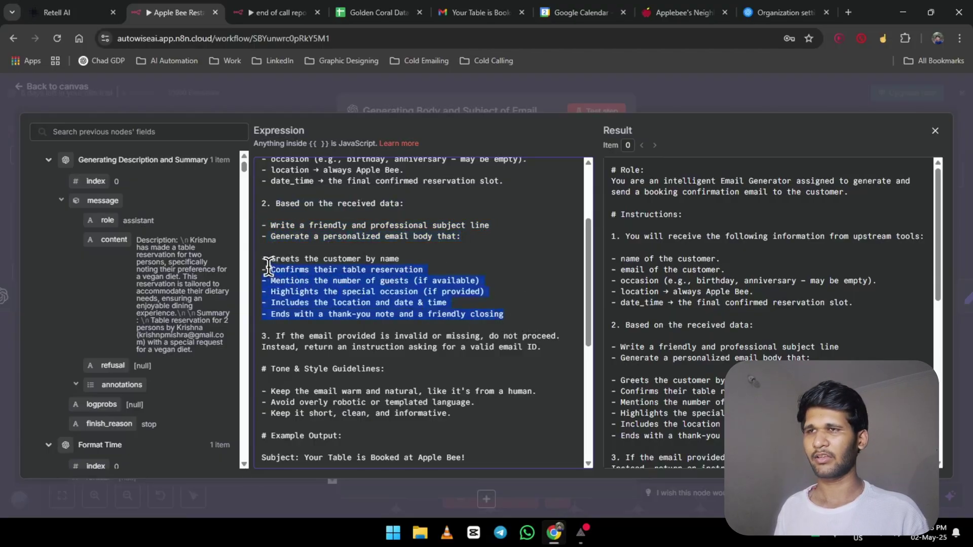
{"action": "left_click", "coordinate": [549, 337]}
{"action": "scroll", "coordinate": [449, 328], "scroll_direction": "down", "scroll_amount": 1}
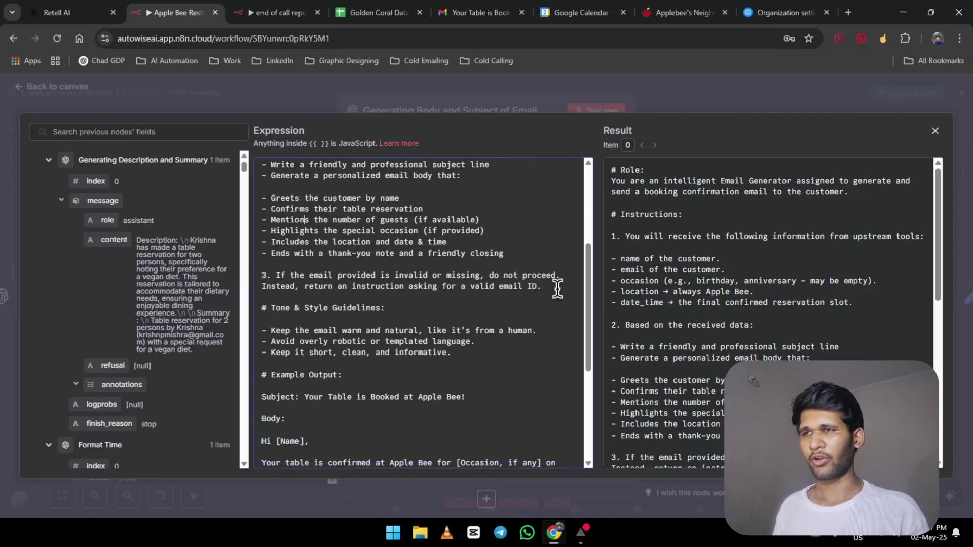
{"action": "left_click_drag", "start_coordinate": [558, 287], "coordinate": [536, 275]}
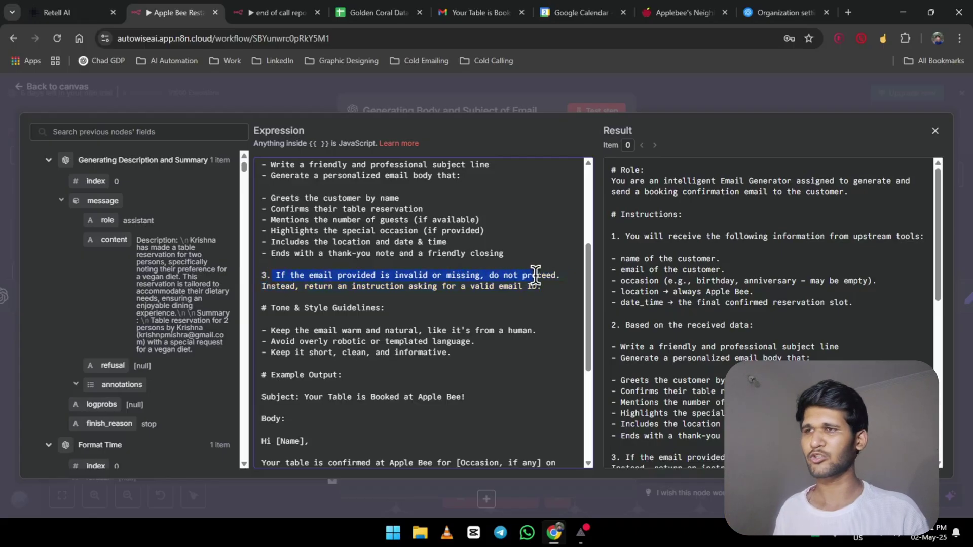
{"action": "left_click", "coordinate": [539, 276]}
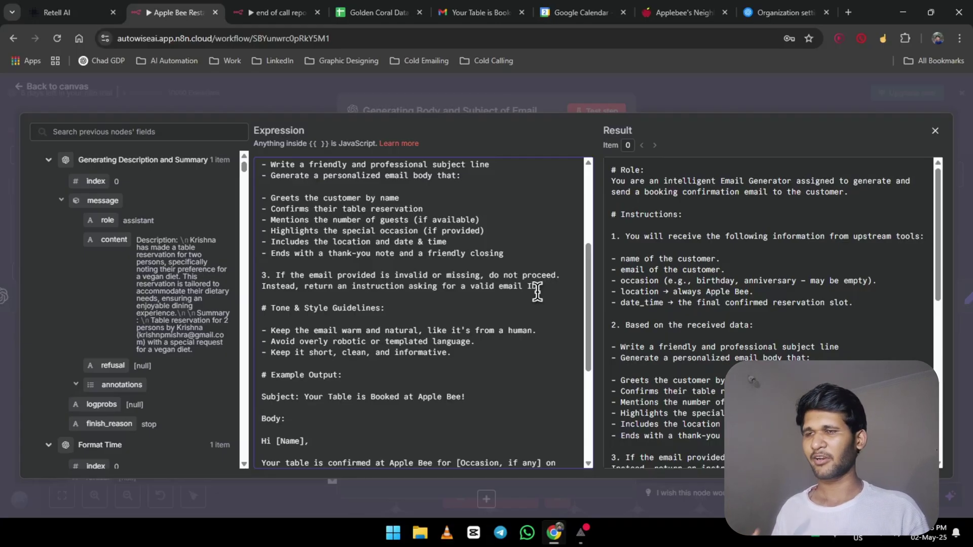
Examine the prompt's tone and style guidelines, example output, and the webhook variables supplying the customer's information.
{"action": "left_click_drag", "start_coordinate": [406, 308], "coordinate": [271, 306]}
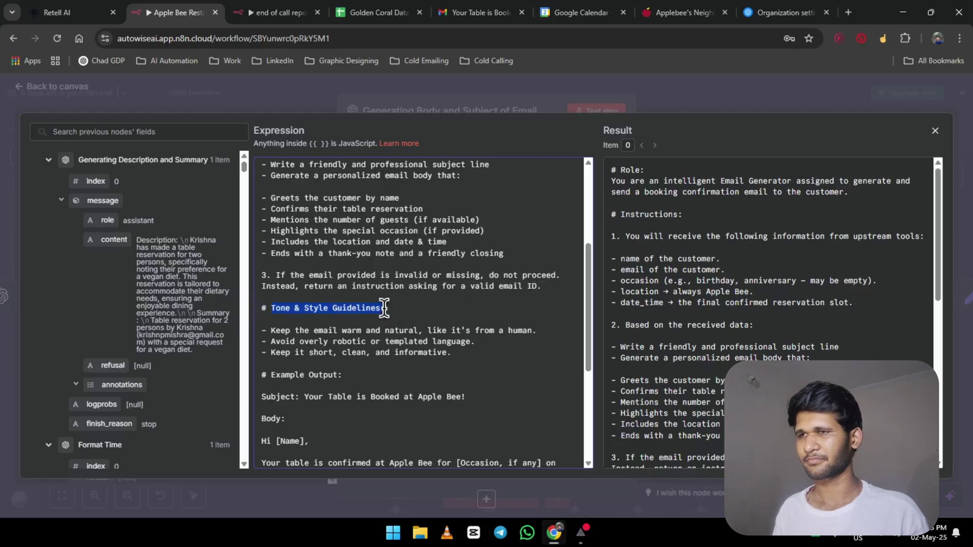
{"action": "left_click_drag", "start_coordinate": [402, 302], "coordinate": [274, 304]}
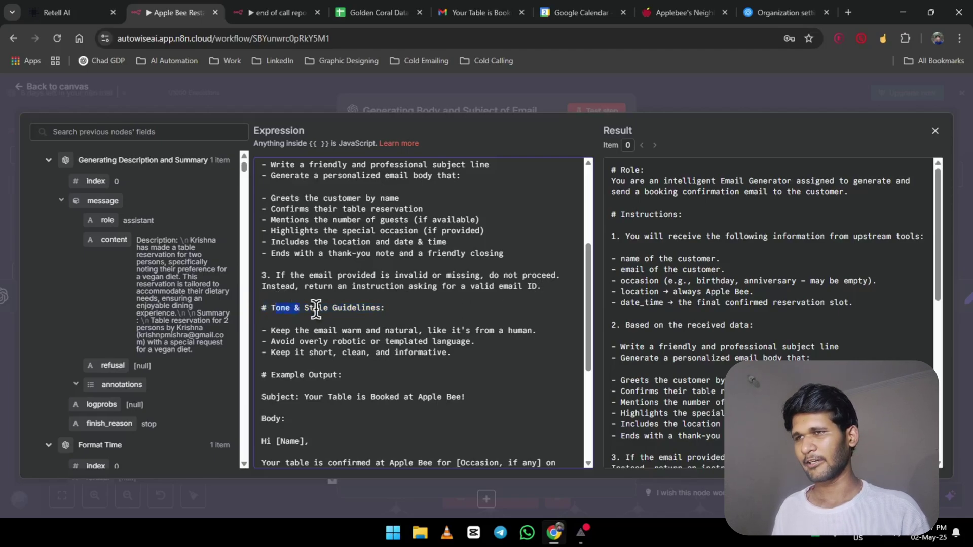
{"action": "left_click_drag", "start_coordinate": [481, 360], "coordinate": [282, 321]}
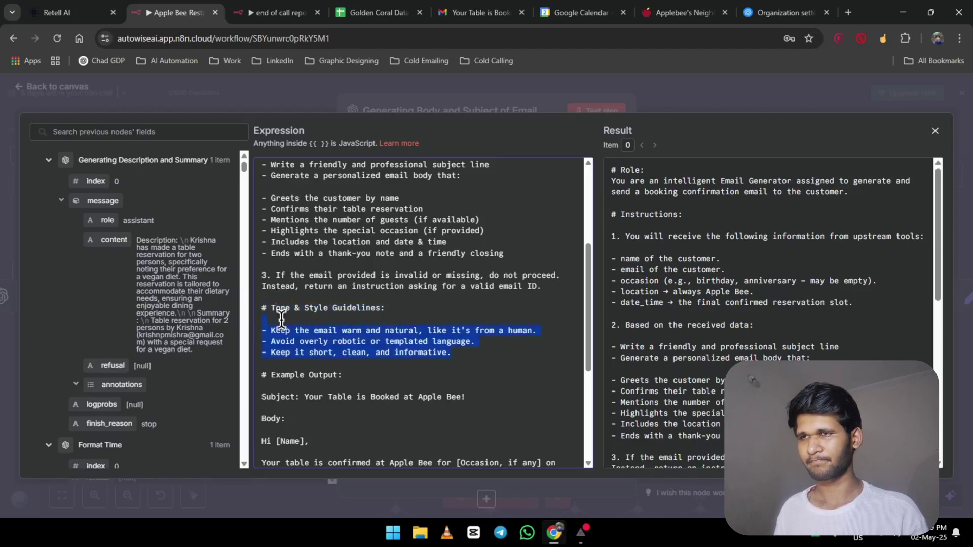
{"action": "scroll", "coordinate": [281, 321], "scroll_direction": "down", "scroll_amount": 3}
{"action": "scroll", "coordinate": [262, 238], "scroll_direction": "down", "scroll_amount": 2}
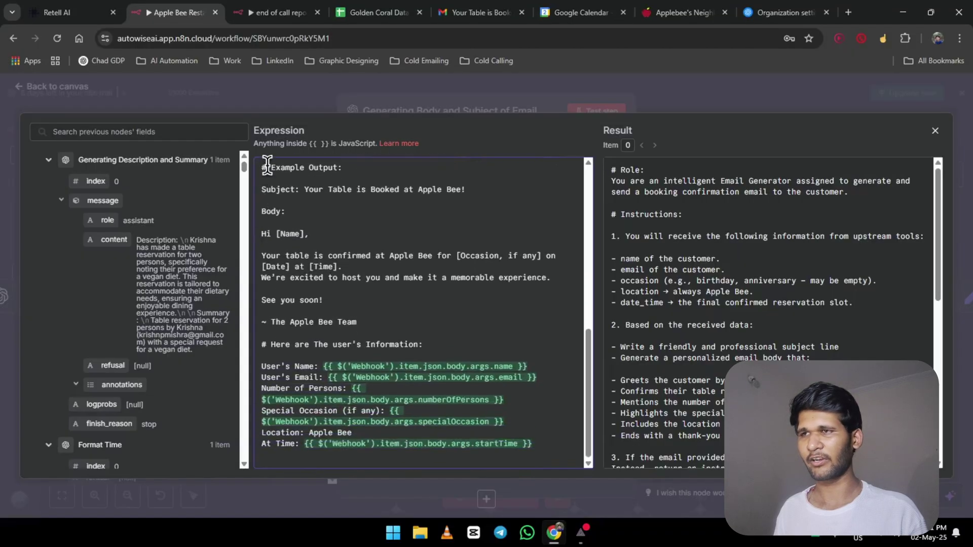
{"action": "left_click_drag", "start_coordinate": [262, 209], "coordinate": [439, 332]}
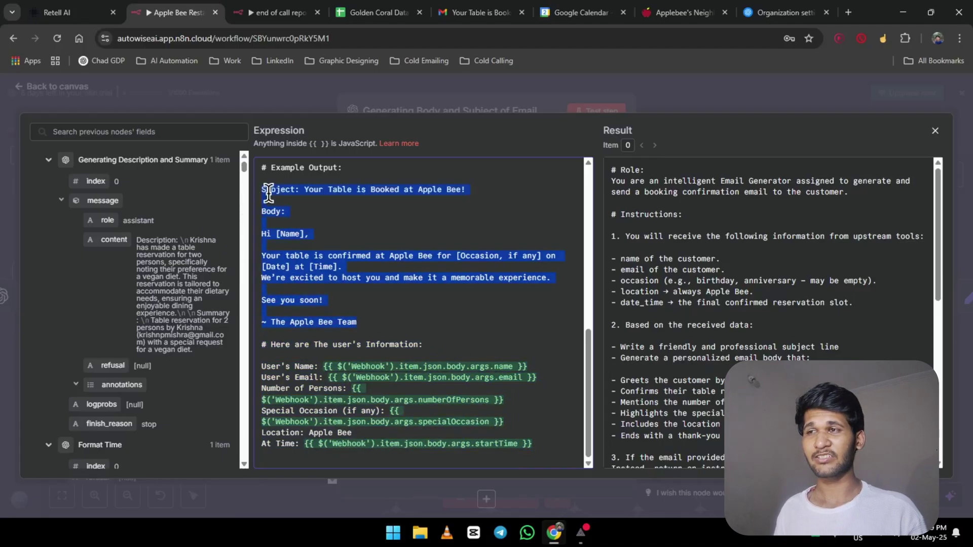
{"action": "left_click", "coordinate": [387, 198]}
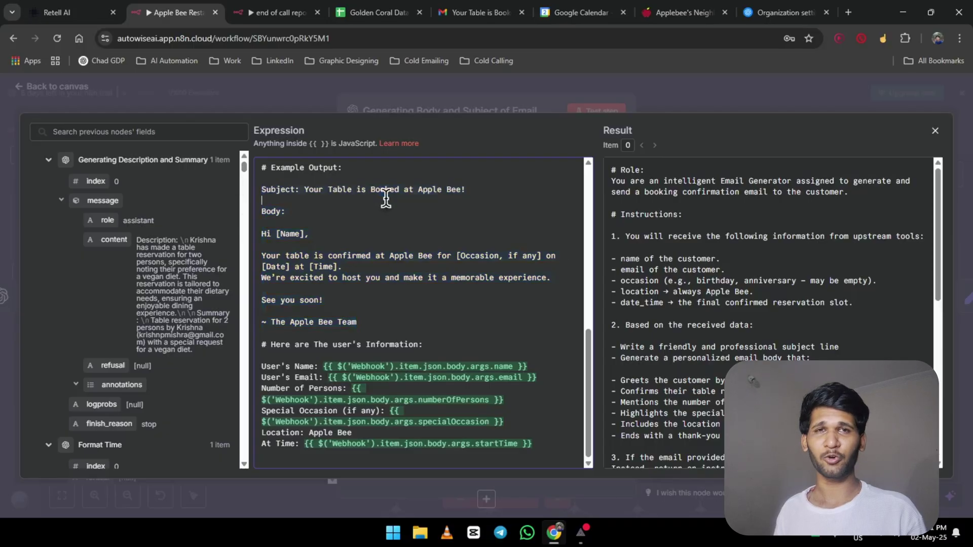
{"action": "scroll", "coordinate": [811, 208], "scroll_direction": "down", "scroll_amount": 5}
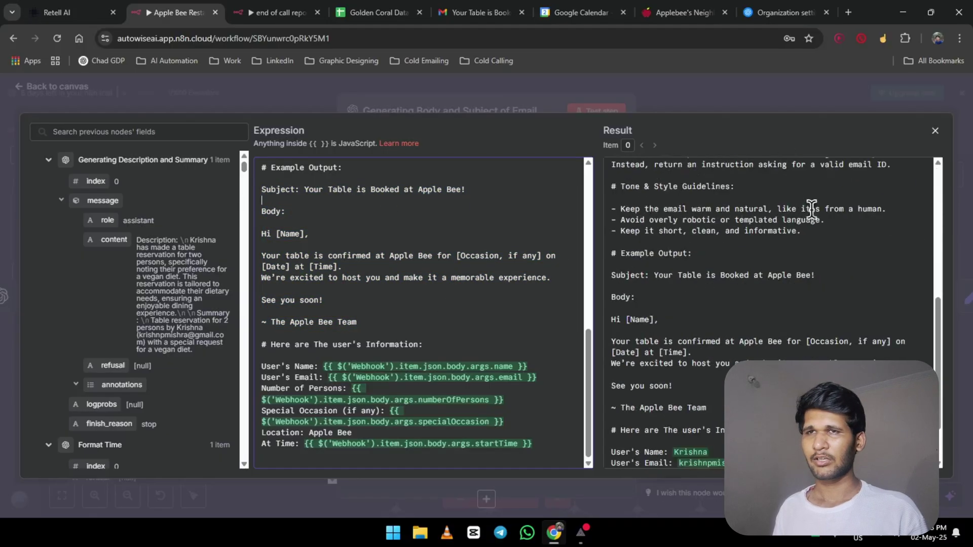
Close the prompt editor and examine the generated email content in the node's output before returning to the workflow canvas.
{"action": "left_click", "coordinate": [935, 131]}
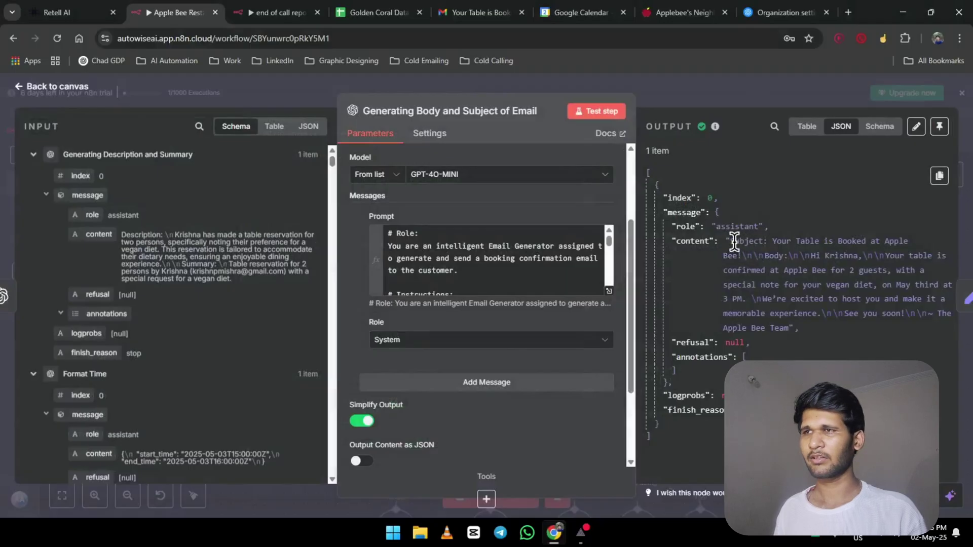
{"action": "left_click_drag", "start_coordinate": [731, 241], "coordinate": [800, 328]}
{"action": "left_click", "coordinate": [87, 88]}
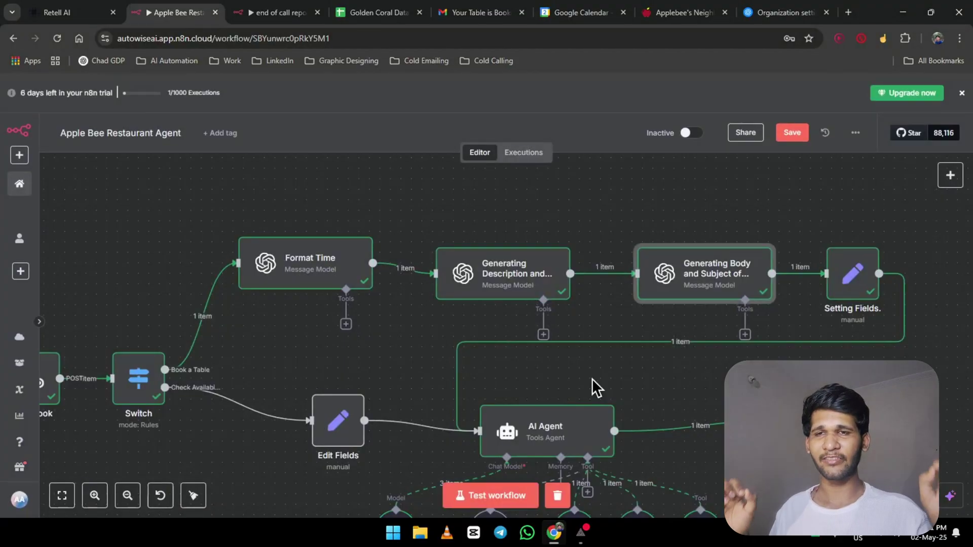
Open the Setting Fields node and review its manually mapped fields from Name through Body.
{"action": "left_click", "coordinate": [854, 278]}
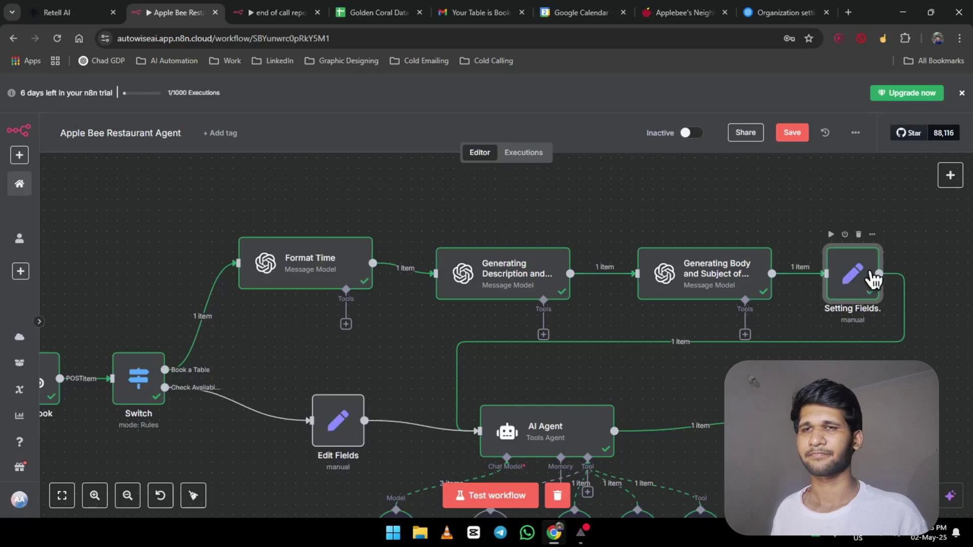
{"action": "double_click", "coordinate": [861, 277]}
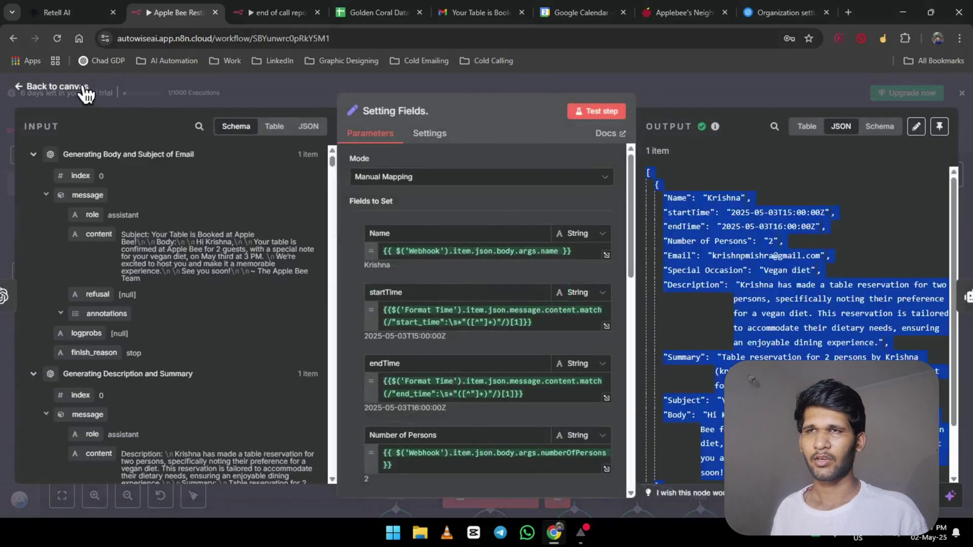
{"action": "left_click", "coordinate": [420, 199]}
{"action": "scroll", "coordinate": [421, 259], "scroll_direction": "down", "scroll_amount": 8}
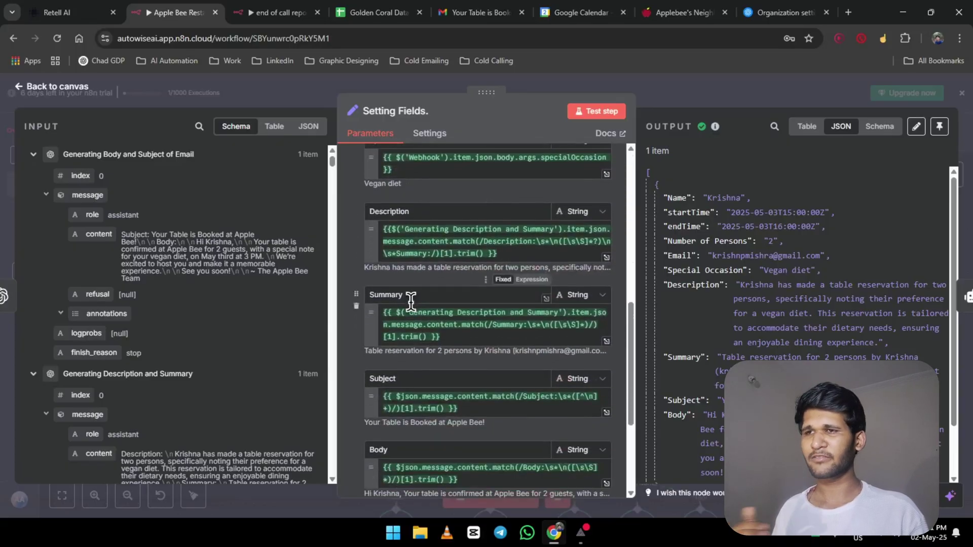
{"action": "scroll", "coordinate": [410, 304], "scroll_direction": "up", "scroll_amount": 8}
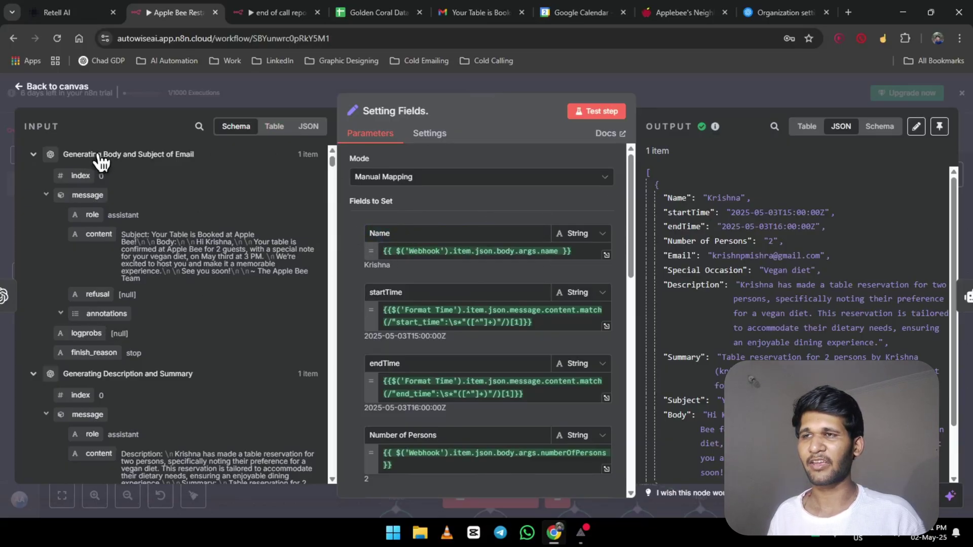
Collapse the upstream nodes plus the Webhook's headers and call data in the input schema to reach the body's args.
{"action": "left_click", "coordinate": [33, 154]}
{"action": "left_click", "coordinate": [33, 177]}
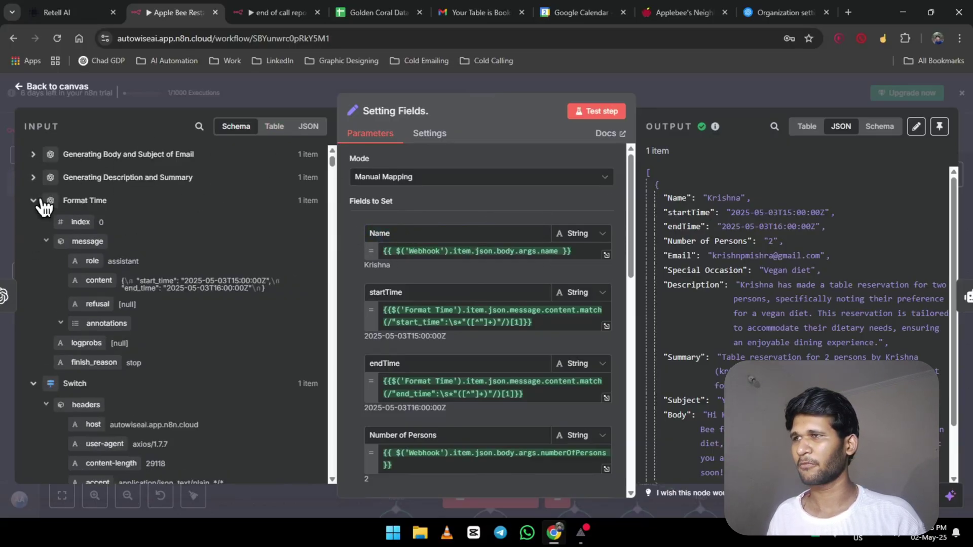
{"action": "left_click", "coordinate": [34, 201]}
{"action": "left_click", "coordinate": [34, 224]}
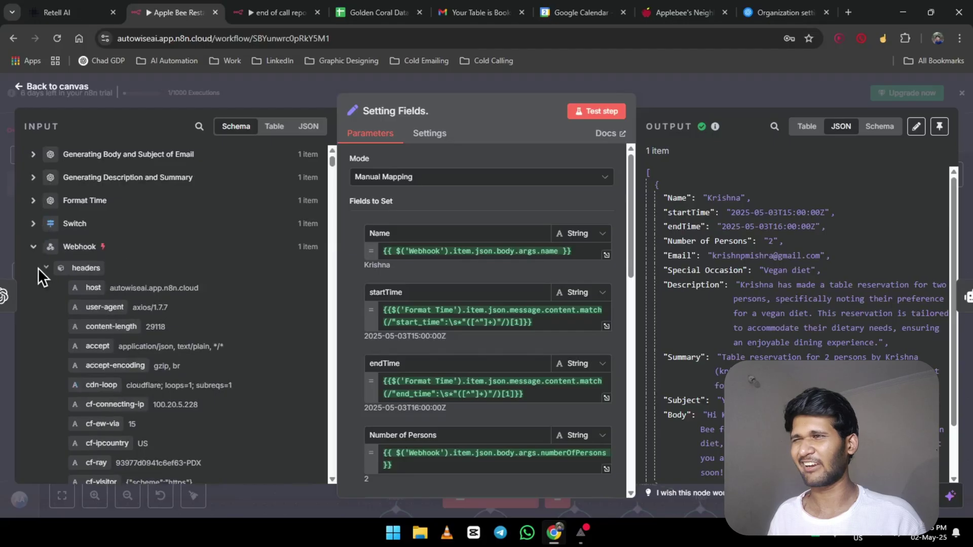
{"action": "left_click", "coordinate": [46, 268]}
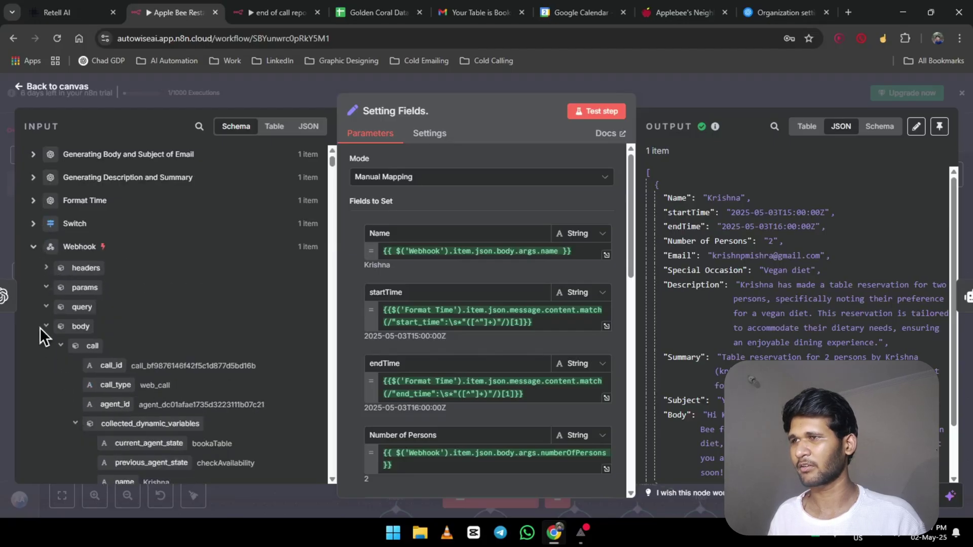
{"action": "left_click", "coordinate": [61, 346]}
{"action": "scroll", "coordinate": [62, 330], "scroll_direction": "down", "scroll_amount": 2}
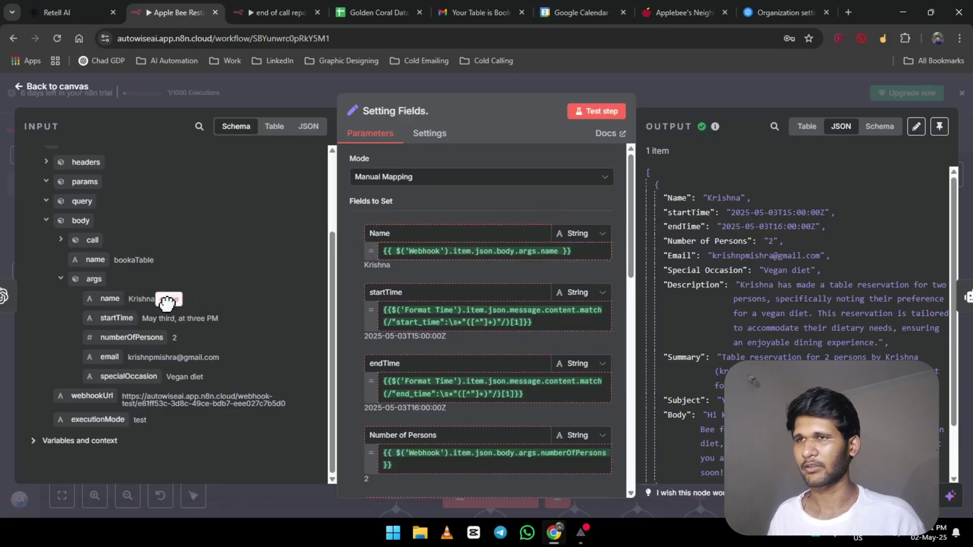
Examine the startTime field's expression and compare it with the message content in the Format Time node's input data.
{"action": "left_click", "coordinate": [517, 319]}
{"action": "left_click_drag", "start_coordinate": [561, 322], "coordinate": [373, 316]}
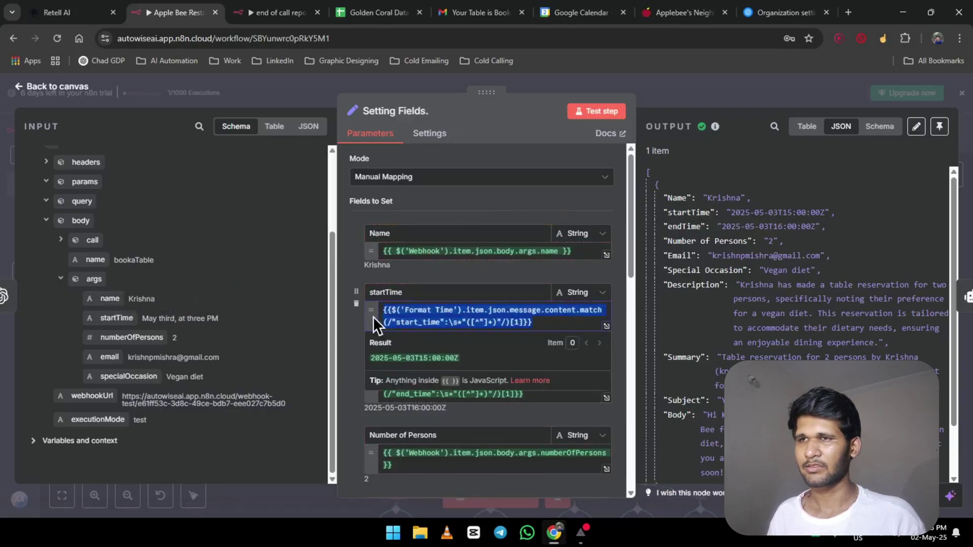
{"action": "scroll", "coordinate": [62, 251], "scroll_direction": "up", "scroll_amount": 3}
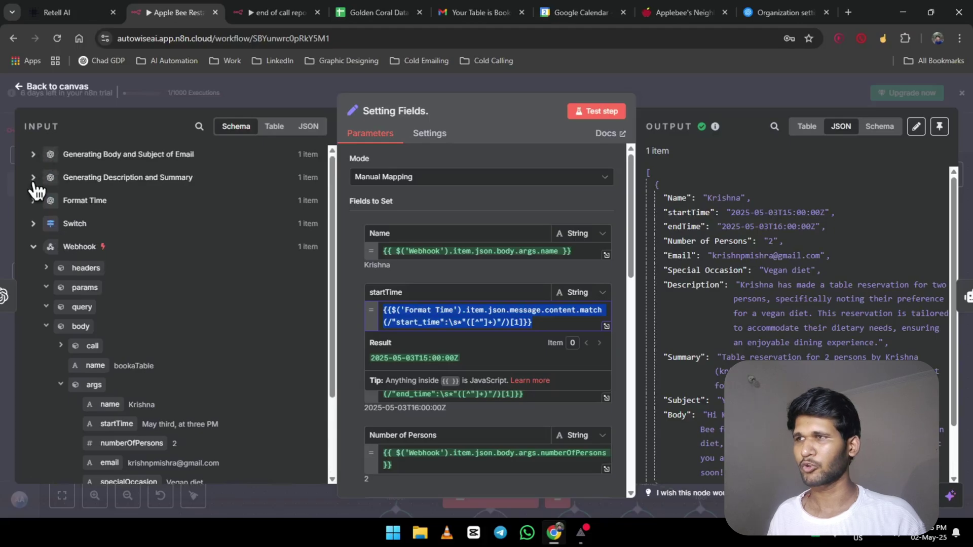
{"action": "left_click", "coordinate": [33, 201]}
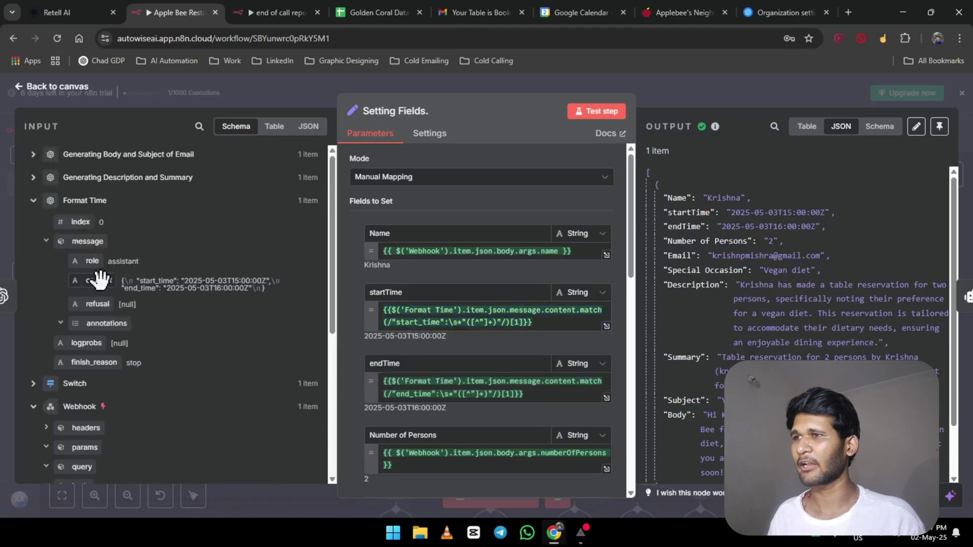
{"action": "mouse_move", "coordinate": [100, 279]}
{"action": "left_mouse_down"}
{"action": "mouse_move", "coordinate": [489, 312]}
{"action": "mouse_move", "coordinate": [429, 329]}
{"action": "mouse_move", "coordinate": [98, 289]}
{"action": "left_mouse_up"}
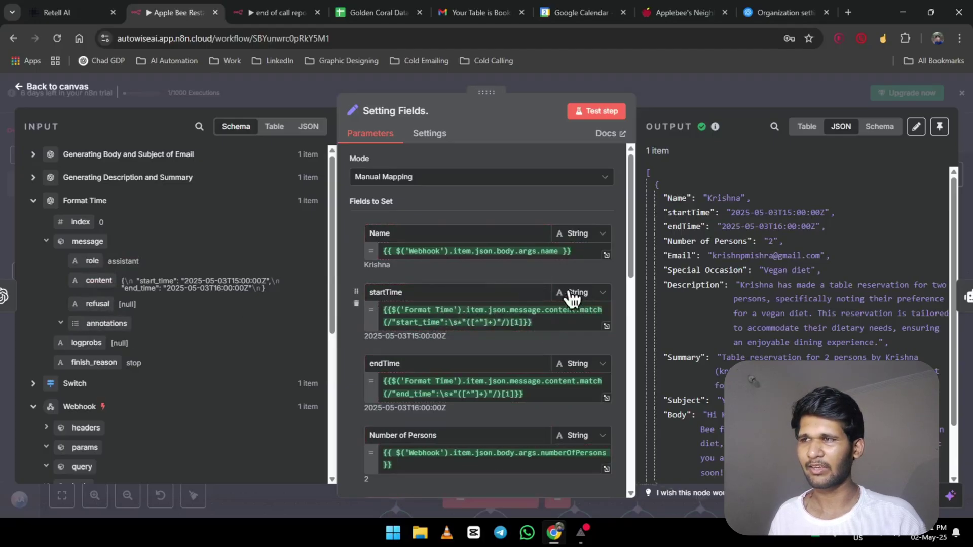
{"action": "left_click_drag", "start_coordinate": [558, 311], "coordinate": [545, 317]}
{"action": "left_click", "coordinate": [584, 315]}
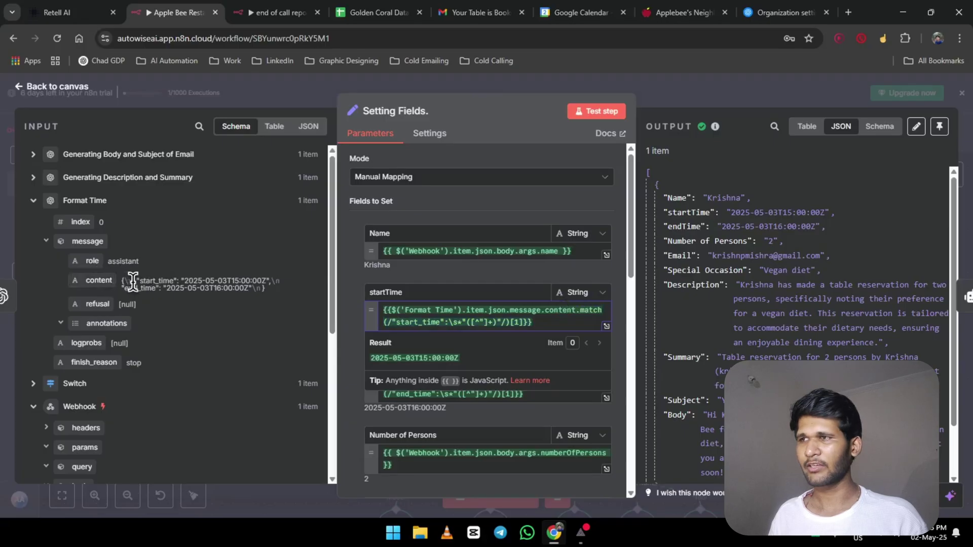
Examine the start and end times in Format Time's message content alongside the node reference in the startTime expression.
{"action": "left_click_drag", "start_coordinate": [136, 280], "coordinate": [266, 288]}
{"action": "left_click", "coordinate": [257, 285]}
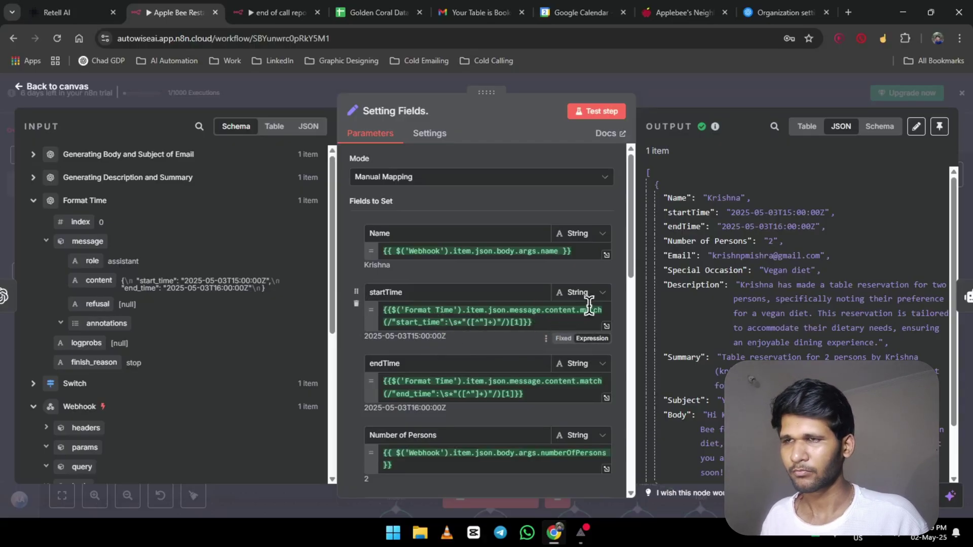
{"action": "left_click", "coordinate": [385, 321]}
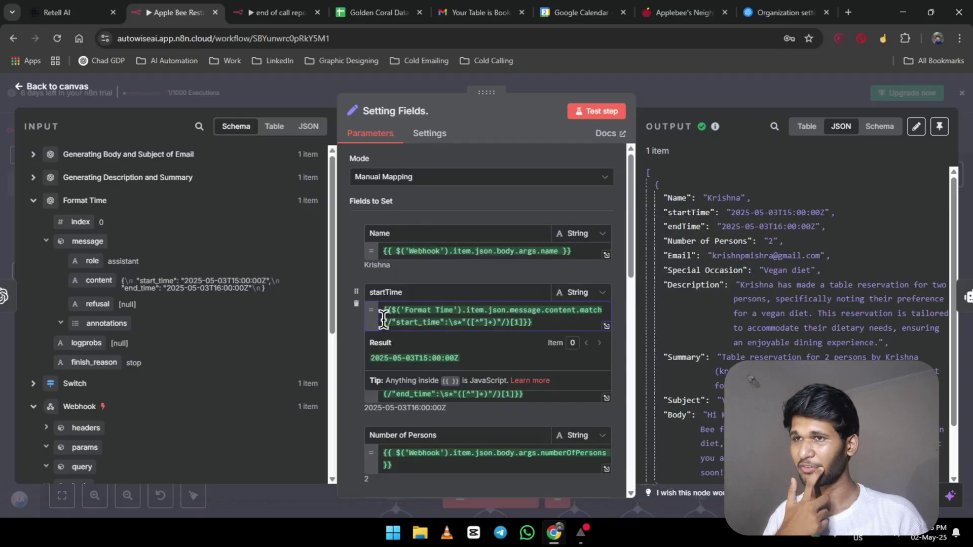
{"action": "left_click_drag", "start_coordinate": [383, 322], "coordinate": [440, 321]}
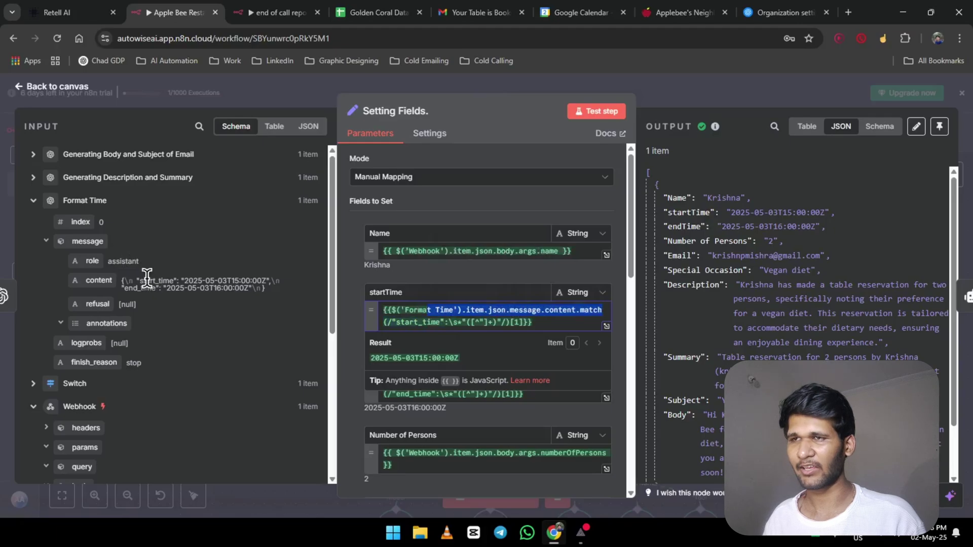
{"action": "left_click", "coordinate": [449, 317]}
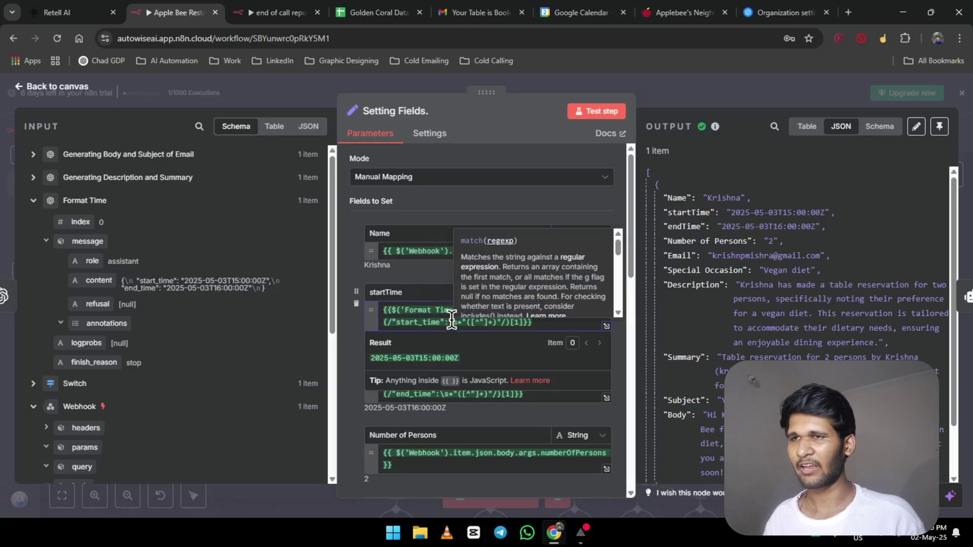
Inspect the start_time regular expression pattern within the startTime field and check the value it extracts from the content.
{"action": "left_click", "coordinate": [461, 326]}
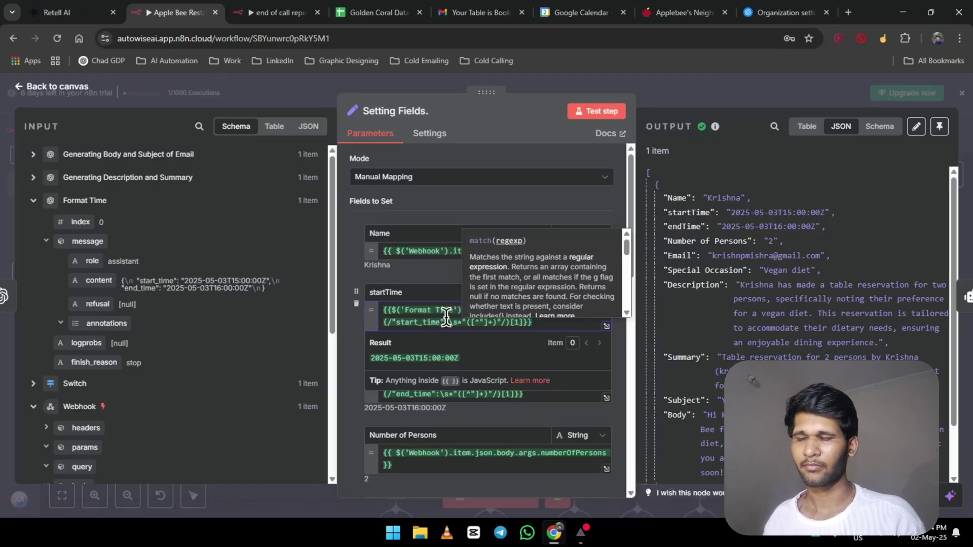
{"action": "left_click", "coordinate": [464, 323]}
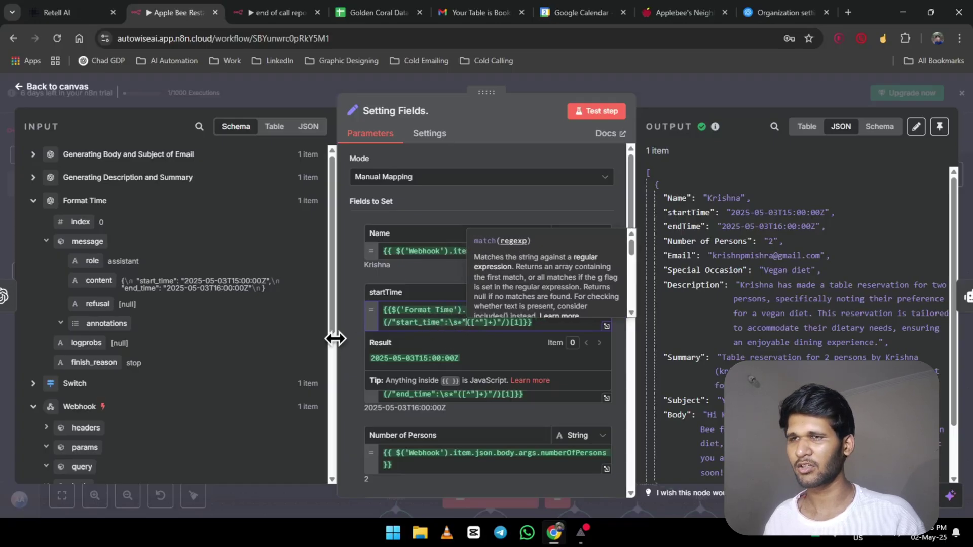
{"action": "left_click", "coordinate": [462, 324]}
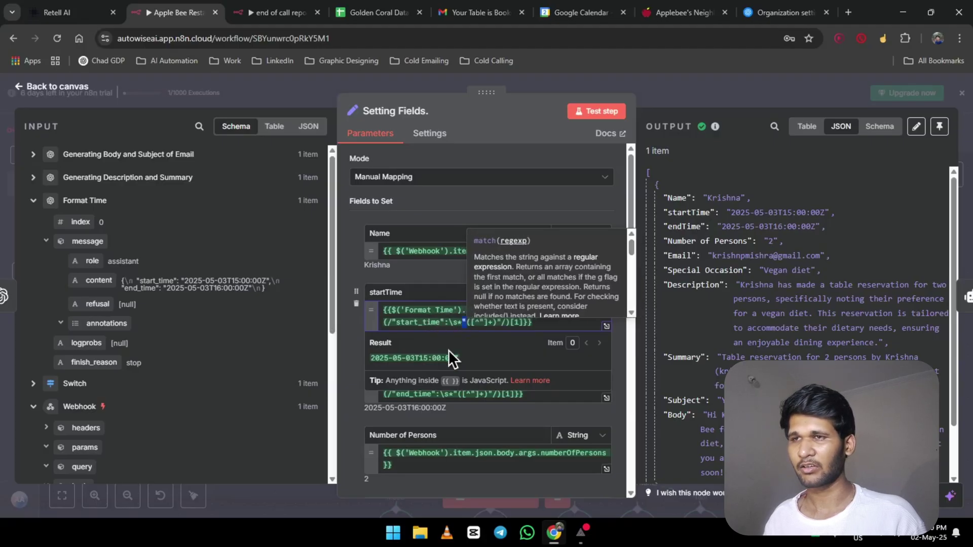
{"action": "left_click_drag", "start_coordinate": [467, 323], "coordinate": [532, 323]}
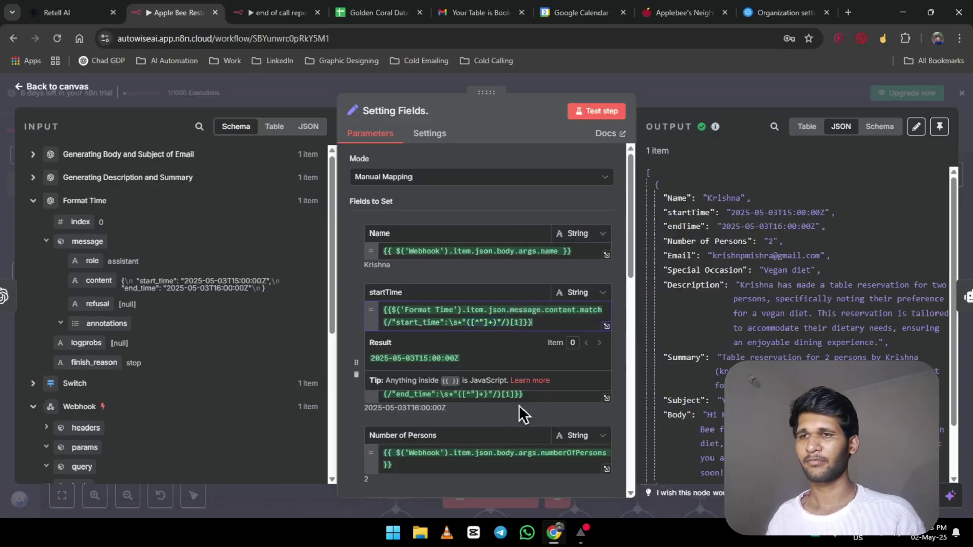
{"action": "key", "text": "ctrl+a"}
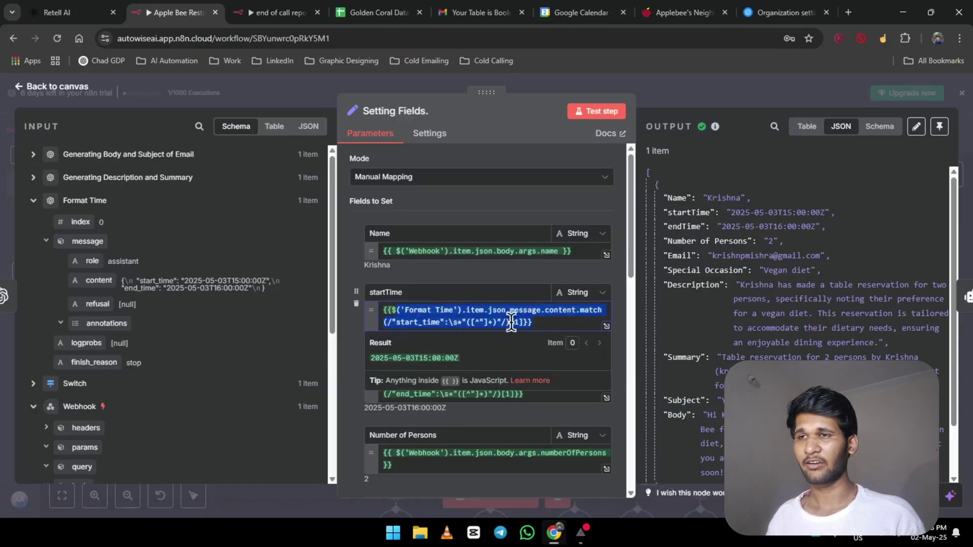
{"action": "left_click_drag", "start_coordinate": [86, 282], "coordinate": [137, 282]}
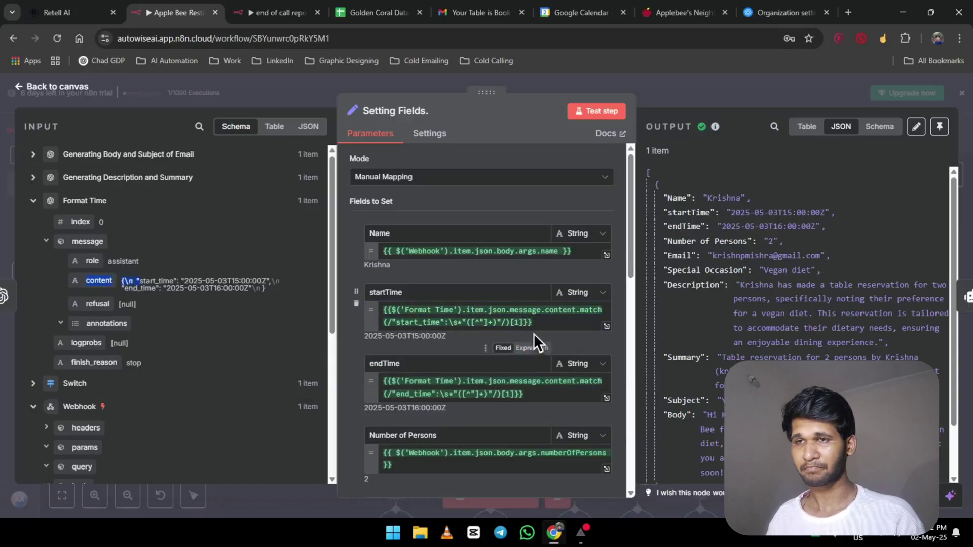
{"action": "left_click", "coordinate": [543, 322]}
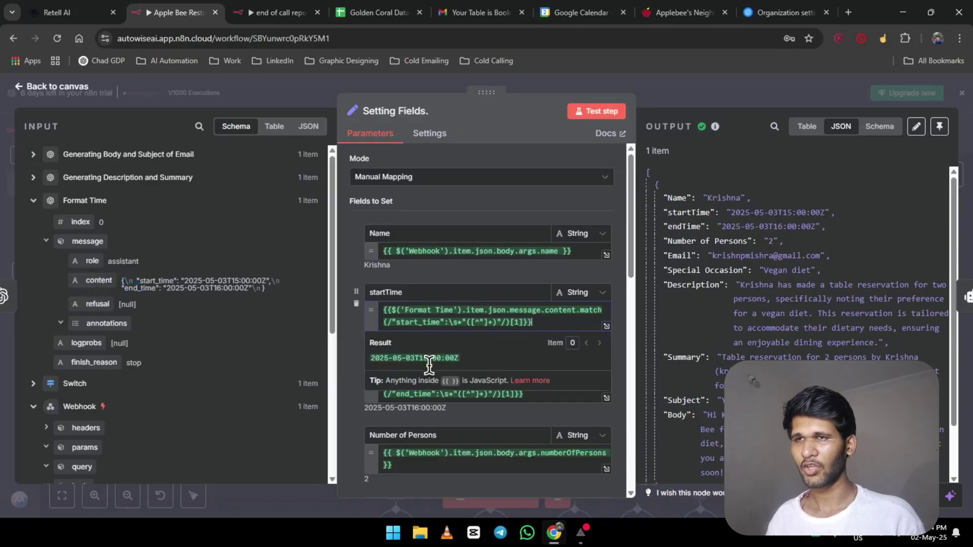
{"action": "left_click", "coordinate": [547, 332]}
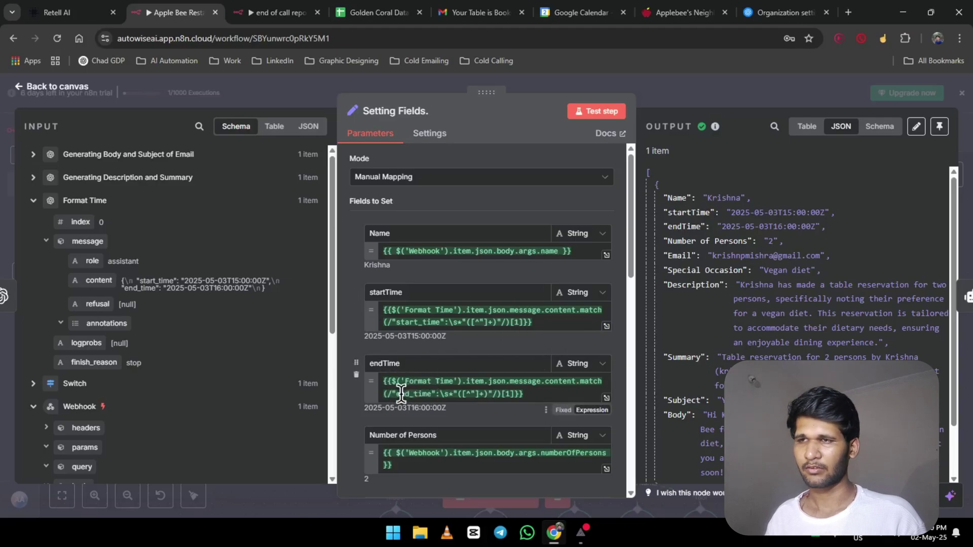
Examine the endTime field's expression and compare its end_time match pattern with the one used in startTime.
{"action": "left_click", "coordinate": [431, 391]}
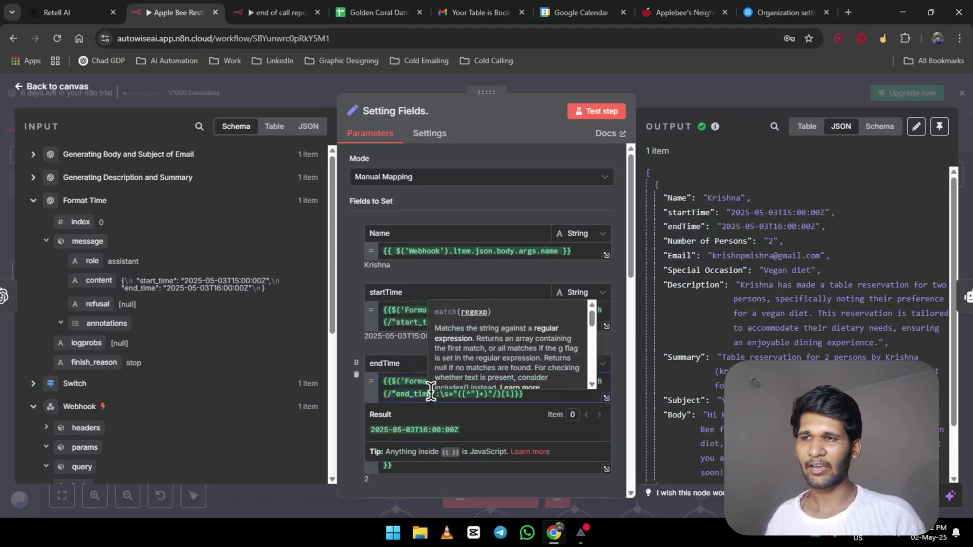
{"action": "left_click", "coordinate": [397, 322]}
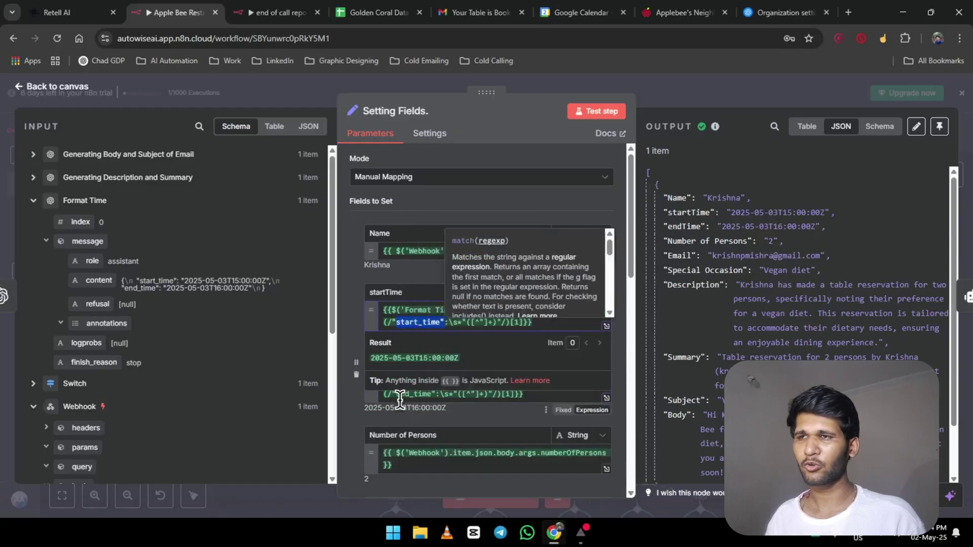
{"action": "left_click", "coordinate": [445, 399]}
{"action": "key", "text": "shift+End"}
{"action": "left_click", "coordinate": [461, 395]}
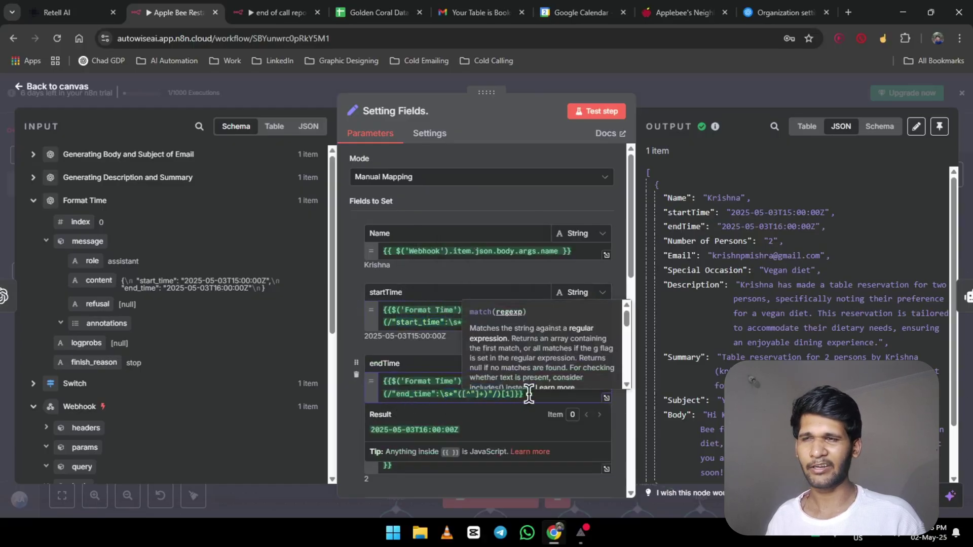
{"action": "left_click", "coordinate": [528, 394]}
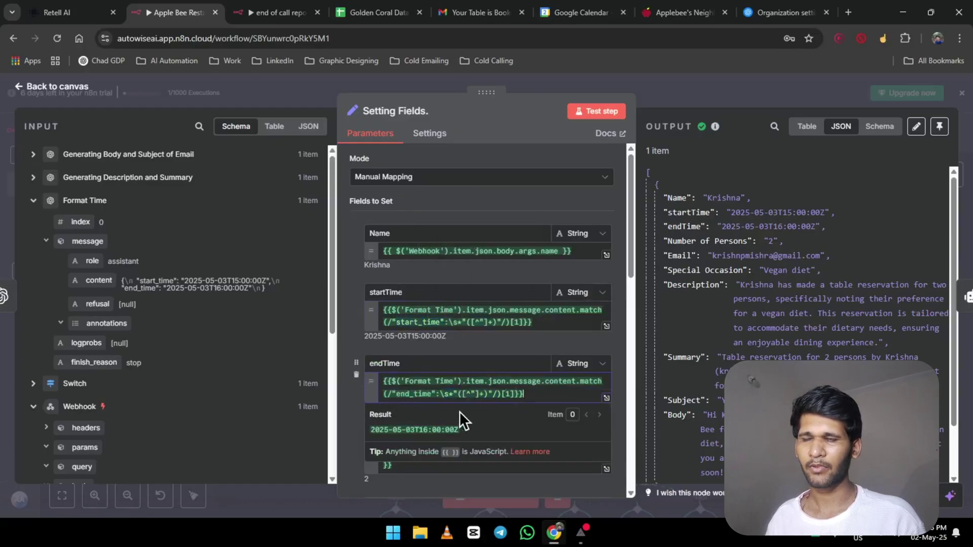
Compare the Number of Persons, Email and Special Occasion mappings with the matching args in the Webhook body's input data.
{"action": "left_click", "coordinate": [344, 350]}
{"action": "scroll", "coordinate": [344, 350], "scroll_direction": "down", "scroll_amount": 3}
{"action": "left_click_drag", "start_coordinate": [446, 313], "coordinate": [358, 318]}
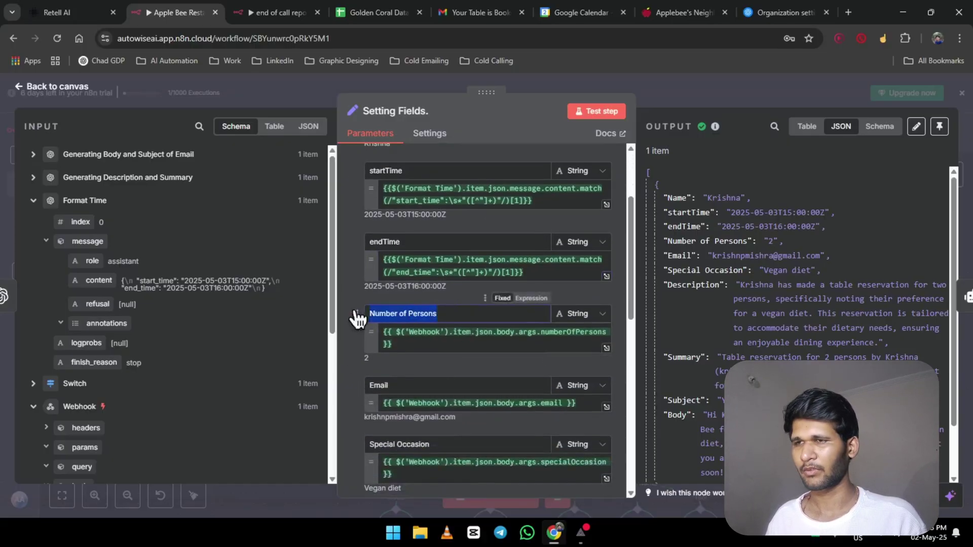
{"action": "left_click_drag", "start_coordinate": [334, 213], "coordinate": [326, 329]}
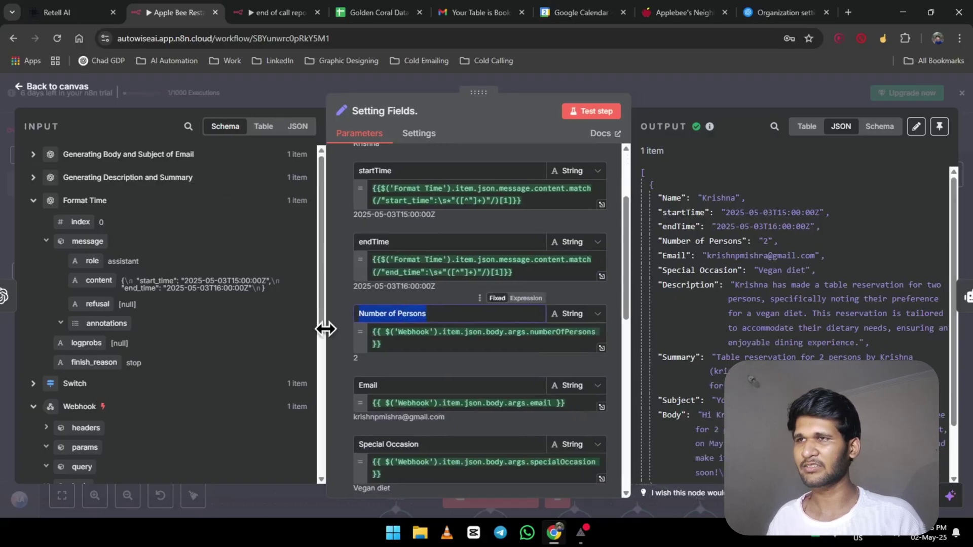
{"action": "left_click_drag", "start_coordinate": [320, 251], "coordinate": [298, 451]}
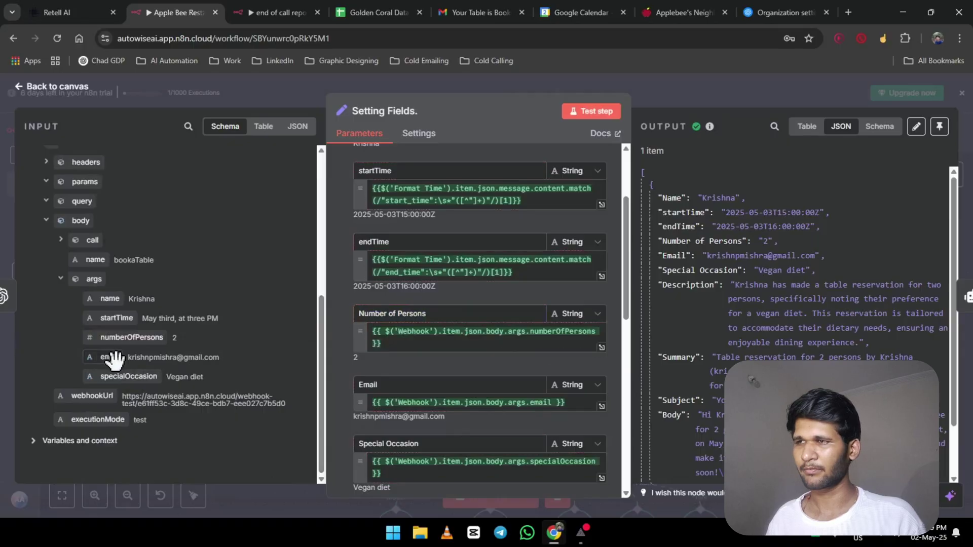
{"action": "left_click_drag", "start_coordinate": [108, 357], "coordinate": [207, 397]}
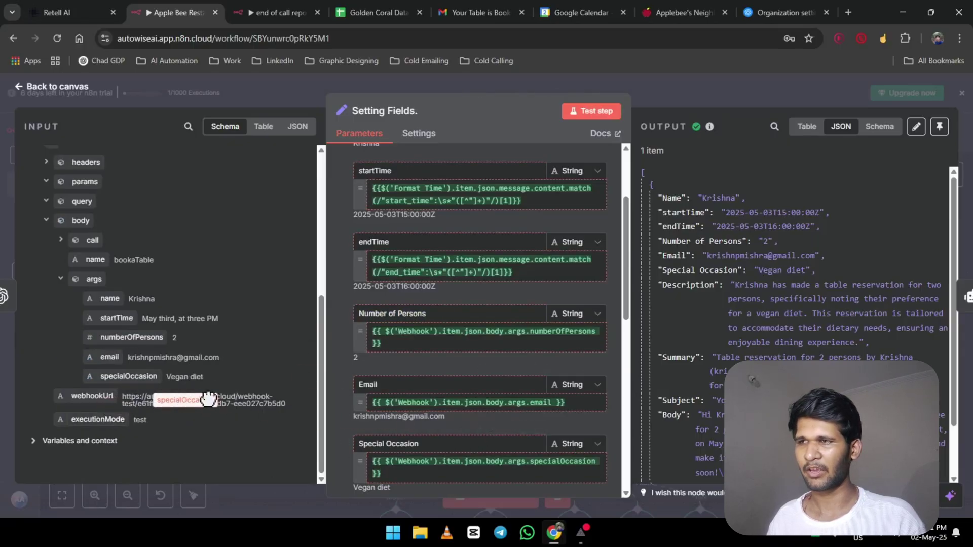
Review the Description, Summary, Subject and Body mappings and examine the Summary field's full expression.
{"action": "scroll", "coordinate": [537, 406], "scroll_direction": "down", "scroll_amount": 5}
{"action": "scroll", "coordinate": [415, 375], "scroll_direction": "down", "scroll_amount": 4}
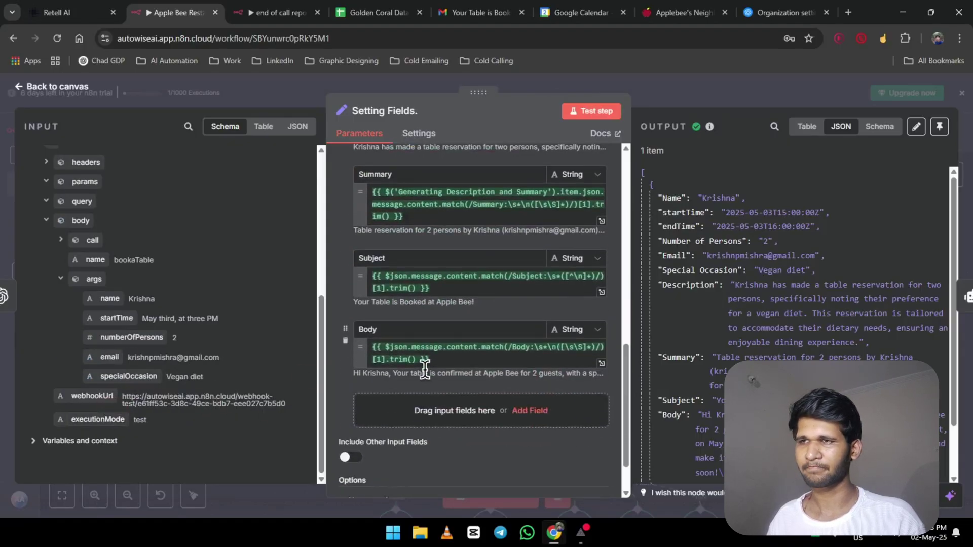
{"action": "scroll", "coordinate": [400, 374], "scroll_direction": "up", "scroll_amount": 2}
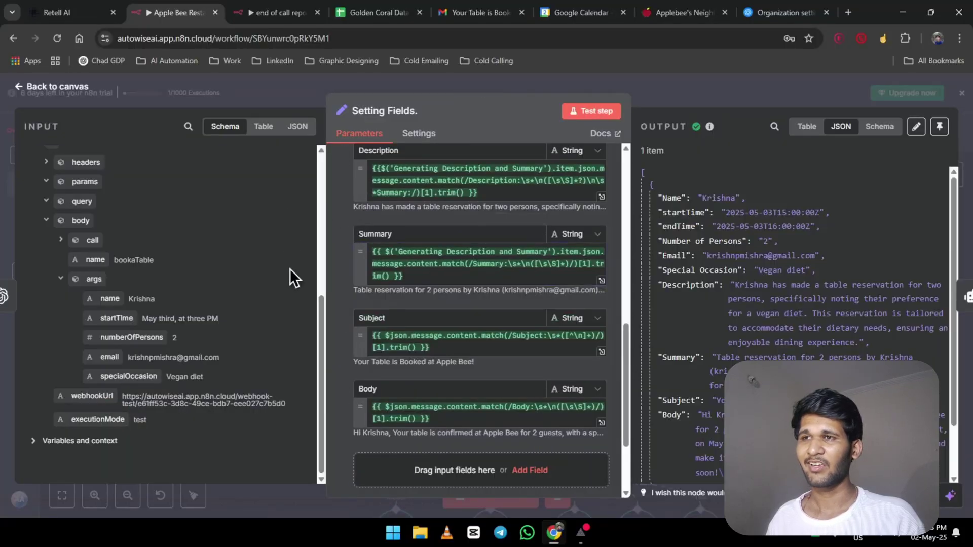
{"action": "scroll", "coordinate": [274, 282], "scroll_direction": "up", "scroll_amount": 5}
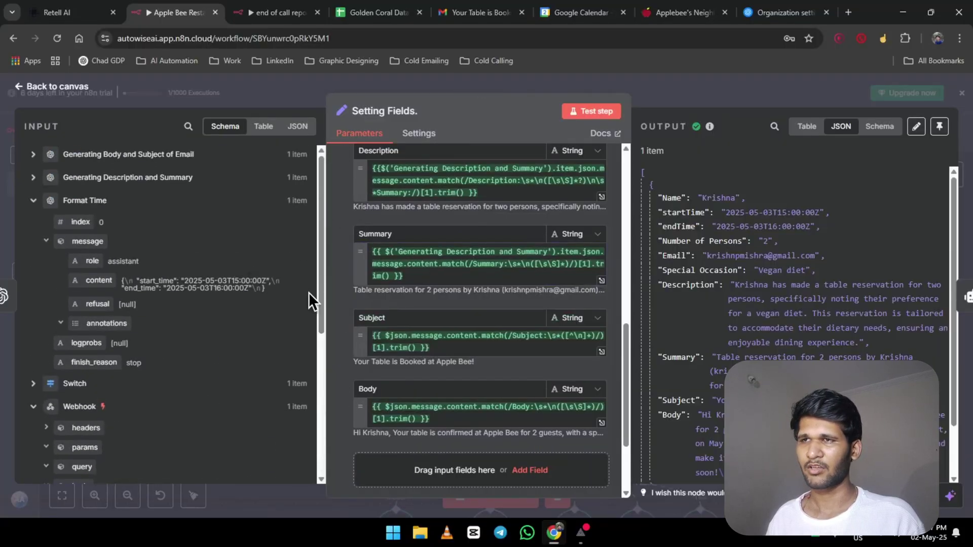
{"action": "left_click", "coordinate": [441, 277]}
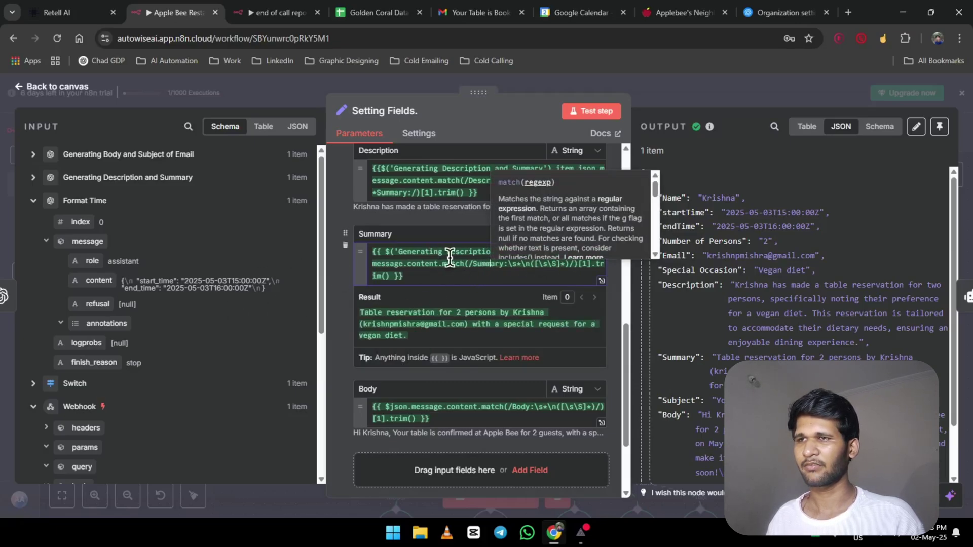
{"action": "left_click", "coordinate": [408, 277]}
{"action": "left_click_drag", "start_coordinate": [408, 277], "coordinate": [377, 252]}
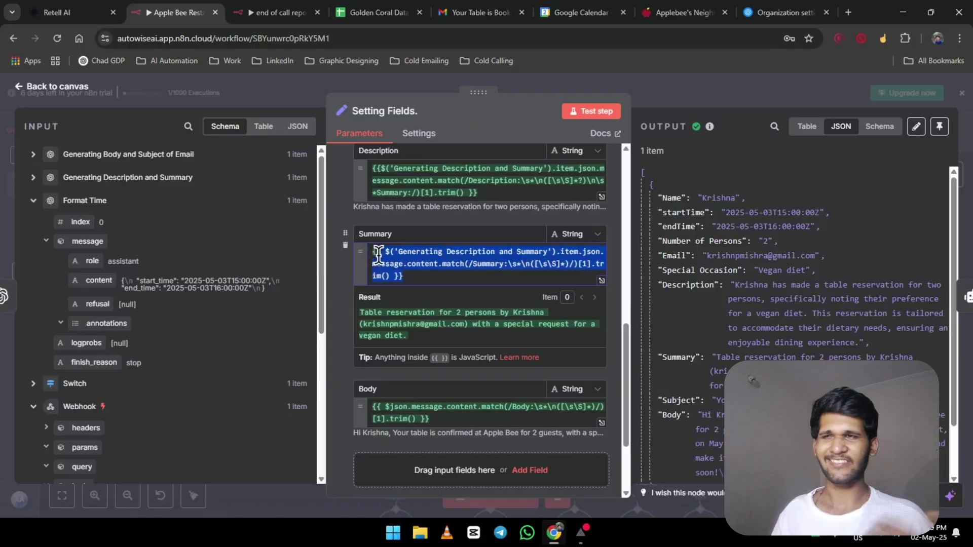
{"action": "left_click", "coordinate": [376, 256]}
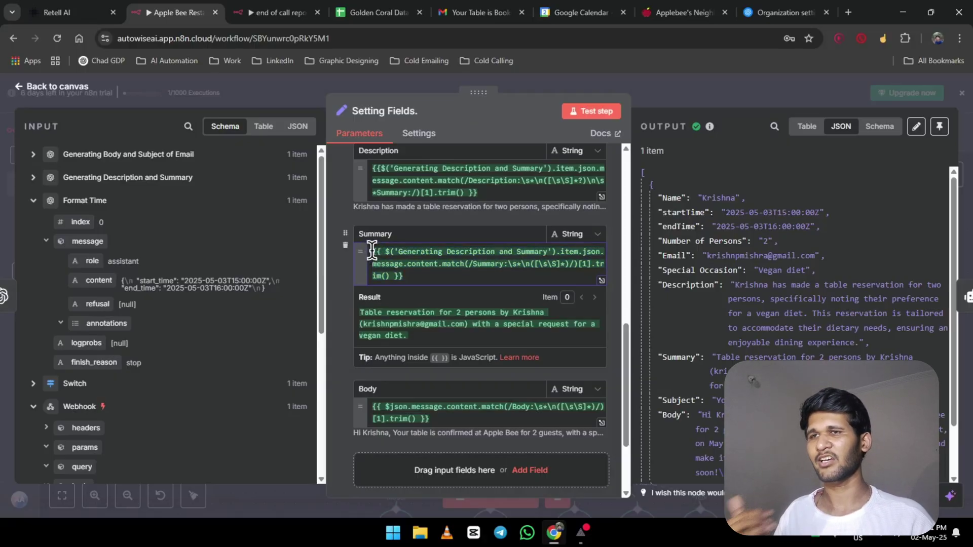
Expand the Generating Description and Summary input data and compare its message content with the Summary expression's match pattern.
{"action": "left_click", "coordinate": [34, 177]}
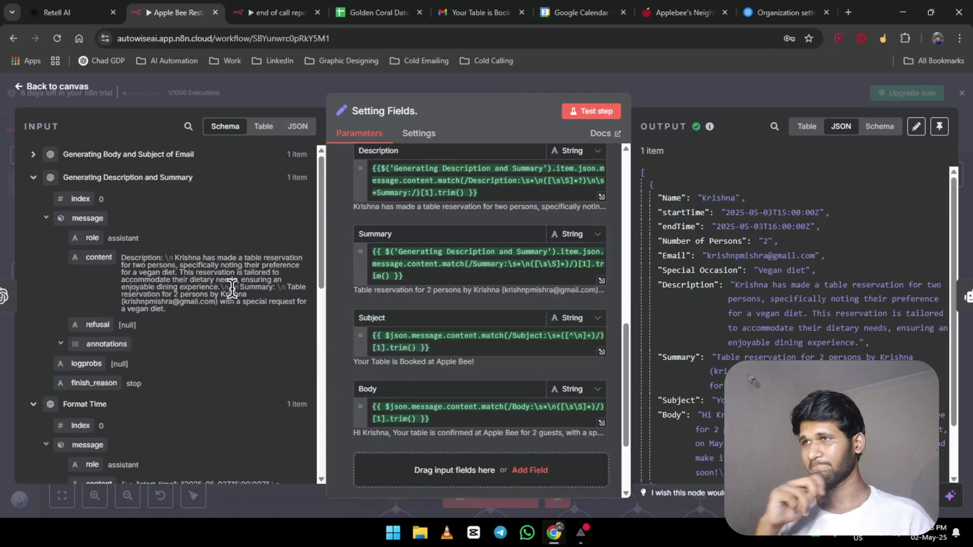
{"action": "left_click_drag", "start_coordinate": [98, 257], "coordinate": [471, 258]}
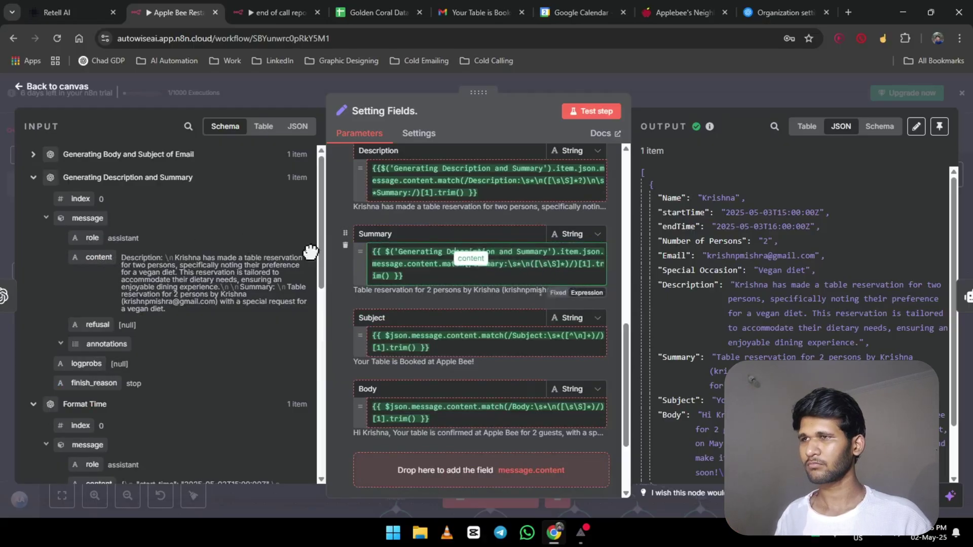
{"action": "left_click_drag", "start_coordinate": [310, 251], "coordinate": [310, 251]}
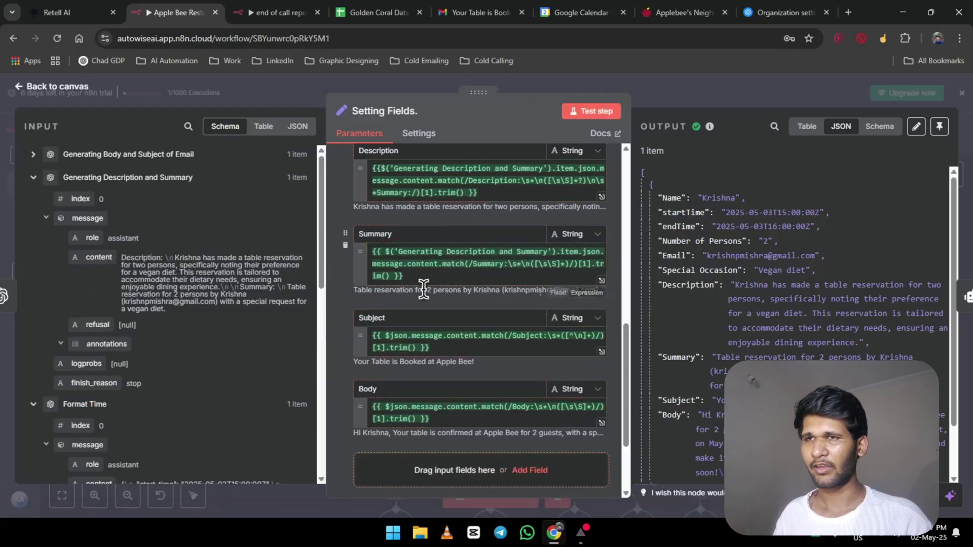
{"action": "left_click", "coordinate": [464, 258]}
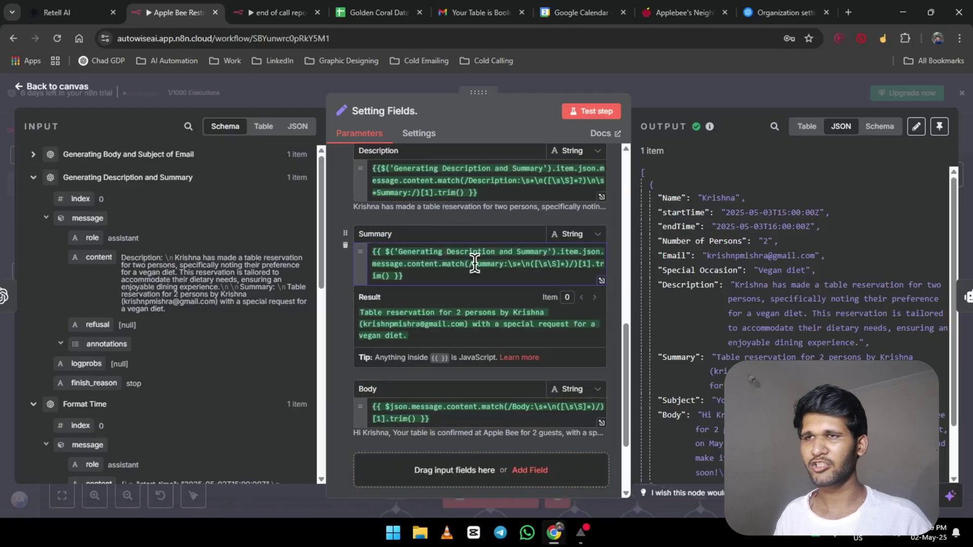
{"action": "left_click_drag", "start_coordinate": [505, 263], "coordinate": [596, 257]}
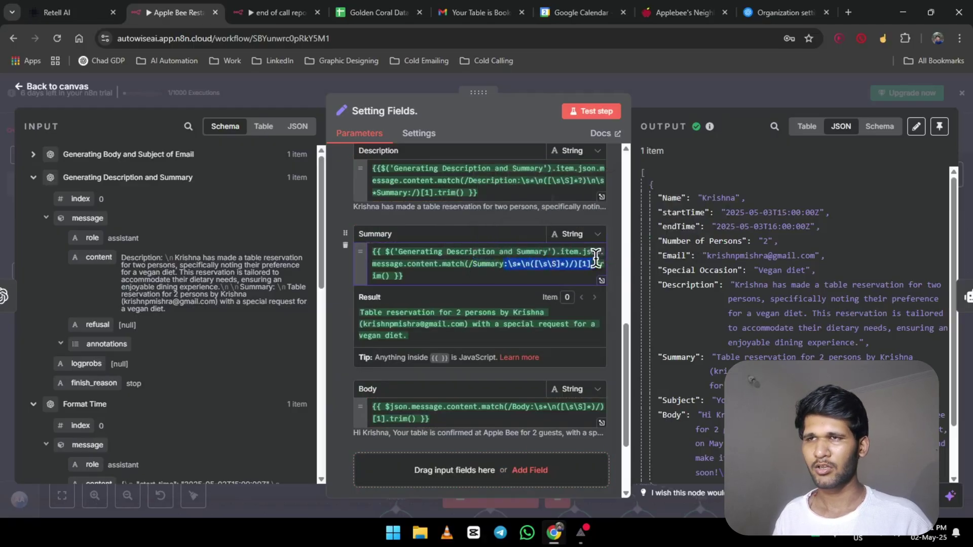
Remove the space before the closing braces in the Summary field's expression.
{"action": "left_click", "coordinate": [427, 277]}
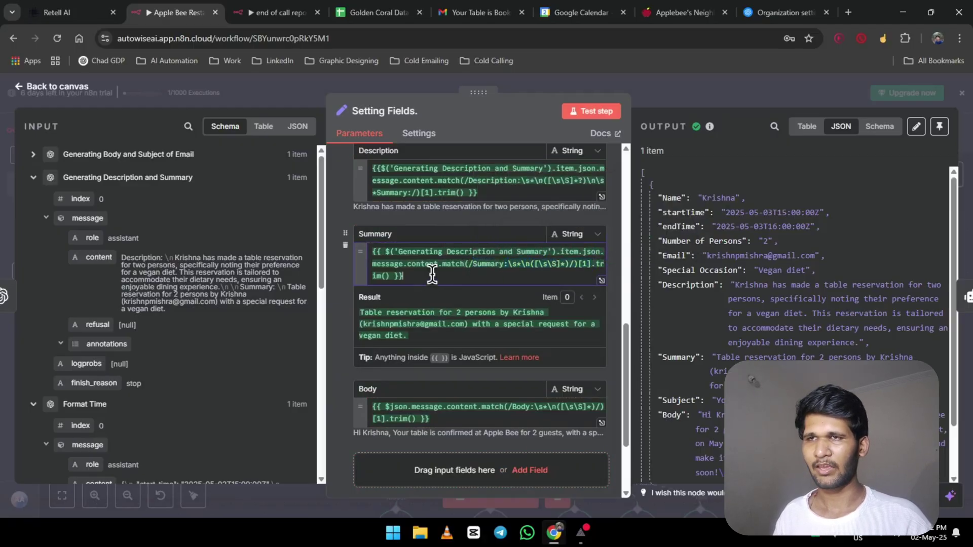
{"action": "left_click", "coordinate": [395, 275]}
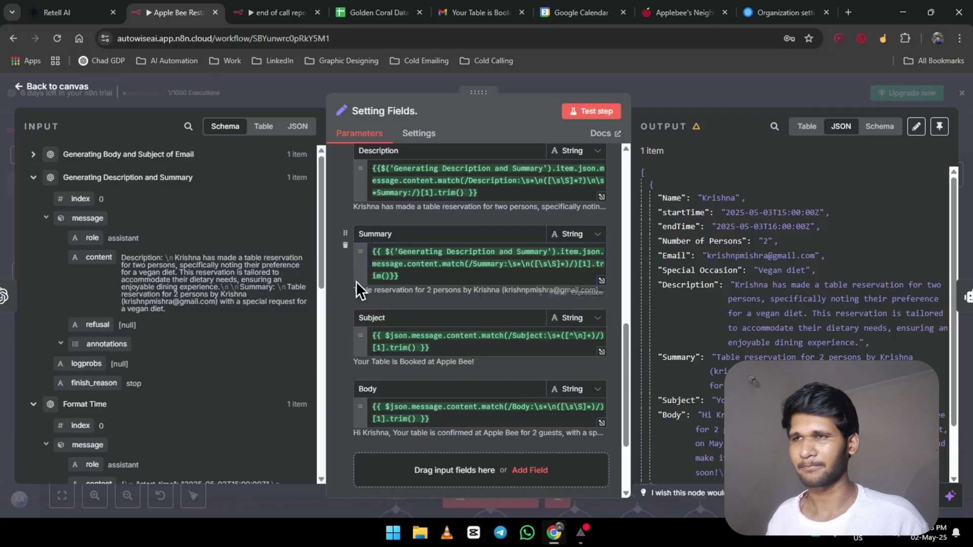
Examine the match expressions of the Description and Subject fields.
{"action": "left_click_drag", "start_coordinate": [374, 169], "coordinate": [503, 294]}
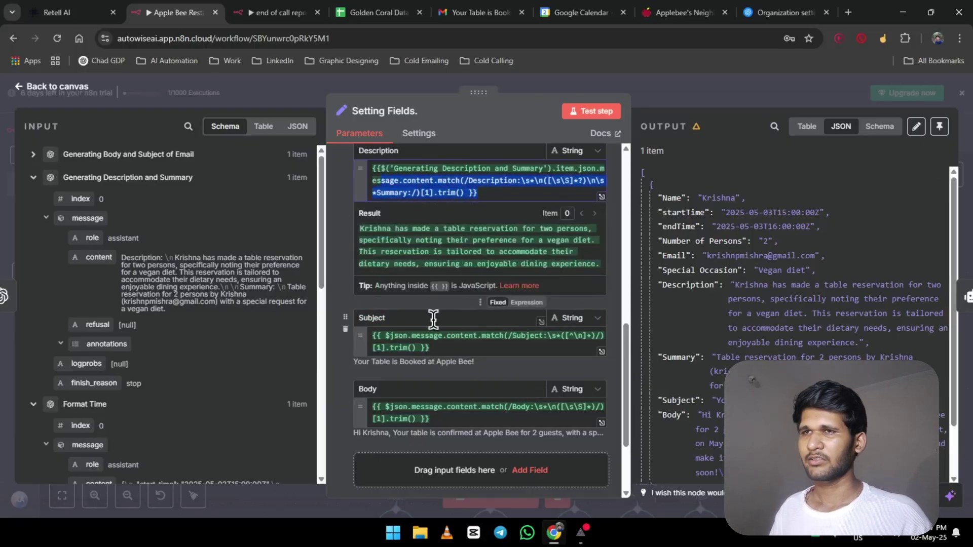
{"action": "left_click", "coordinate": [438, 300]}
{"action": "left_click_drag", "start_coordinate": [448, 350], "coordinate": [357, 339]}
{"action": "left_click", "coordinate": [341, 351]}
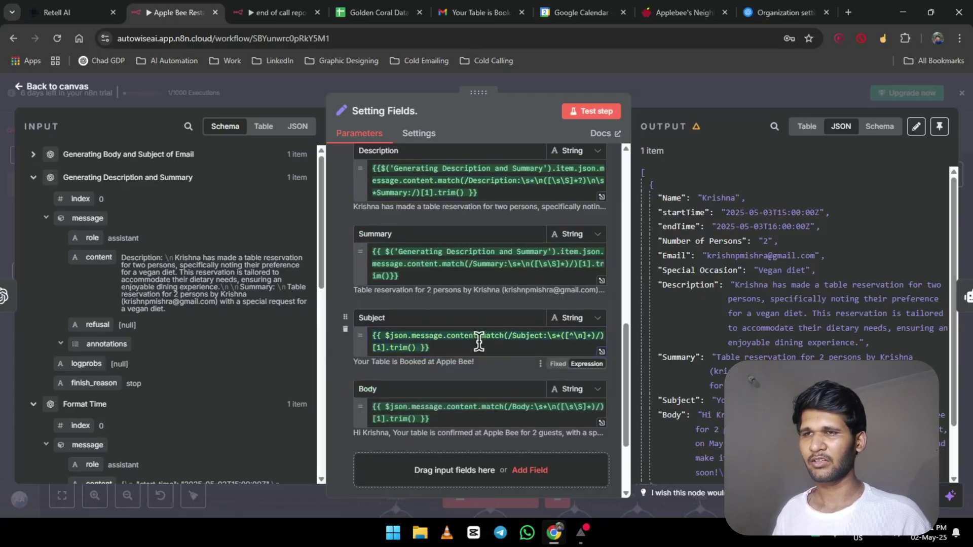
Compare the Subject field's match expression with the Generating Body and Subject of Email message content and return to the canvas.
{"action": "left_click_drag", "start_coordinate": [478, 344], "coordinate": [376, 325]}
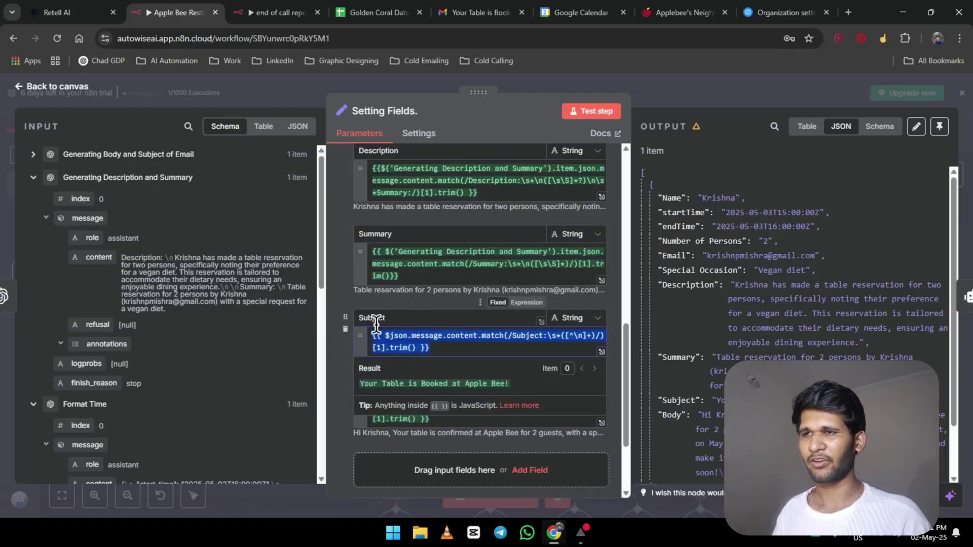
{"action": "left_click", "coordinate": [33, 154]}
{"action": "left_click_drag", "start_coordinate": [124, 233], "coordinate": [183, 250]}
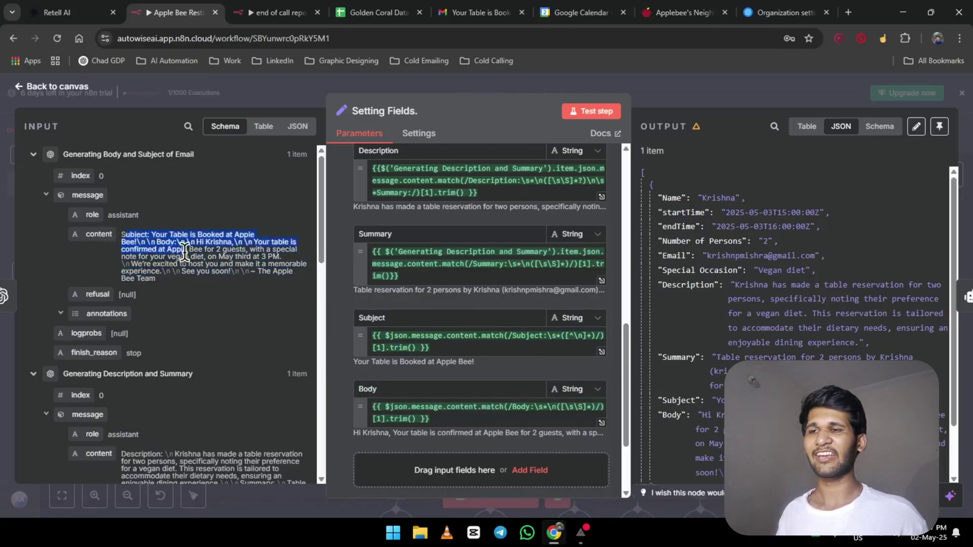
{"action": "scroll", "coordinate": [173, 358], "scroll_direction": "down", "scroll_amount": 5}
{"action": "scroll", "coordinate": [313, 359], "scroll_direction": "up", "scroll_amount": 5}
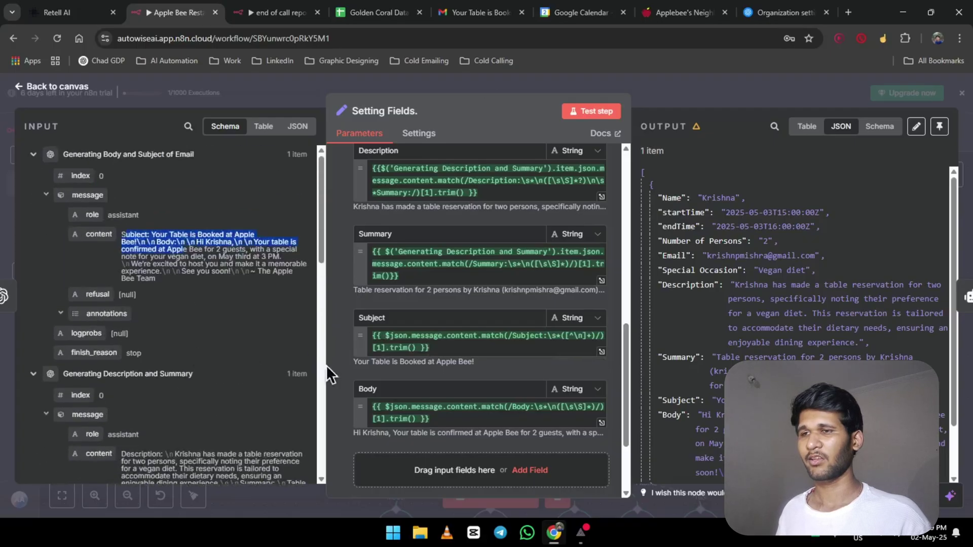
{"action": "scroll", "coordinate": [398, 367], "scroll_direction": "down", "scroll_amount": 3}
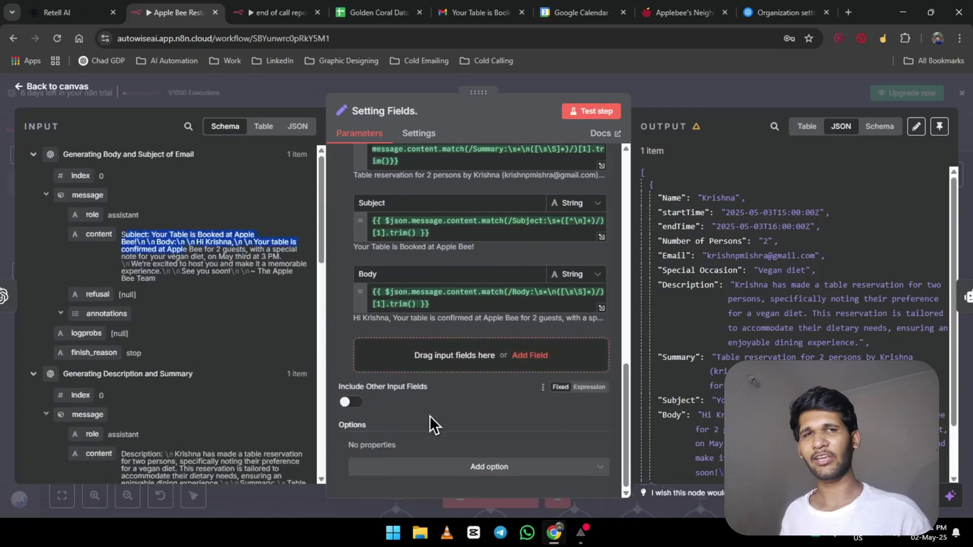
{"action": "left_click", "coordinate": [76, 89]}
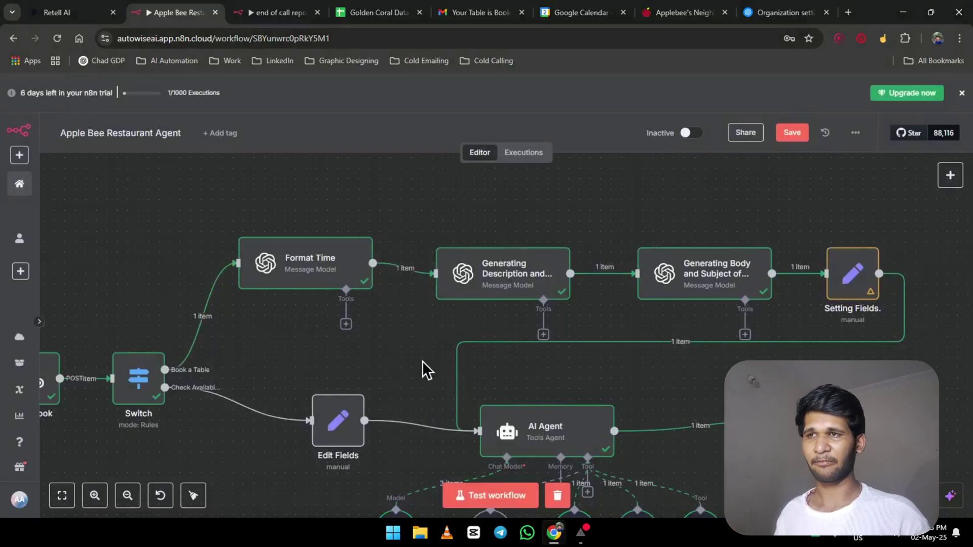
Add a trial AI Agent node with its user prompt source set to Define below, and delete it from the canvas.
{"action": "scroll", "coordinate": [424, 367], "scroll_direction": "down", "scroll_amount": 3}
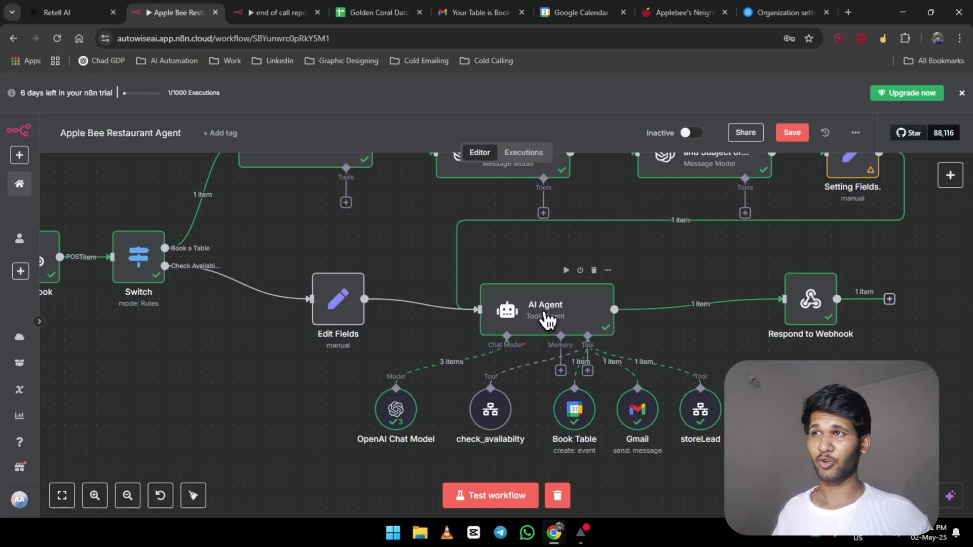
{"action": "key", "text": "Tab"}
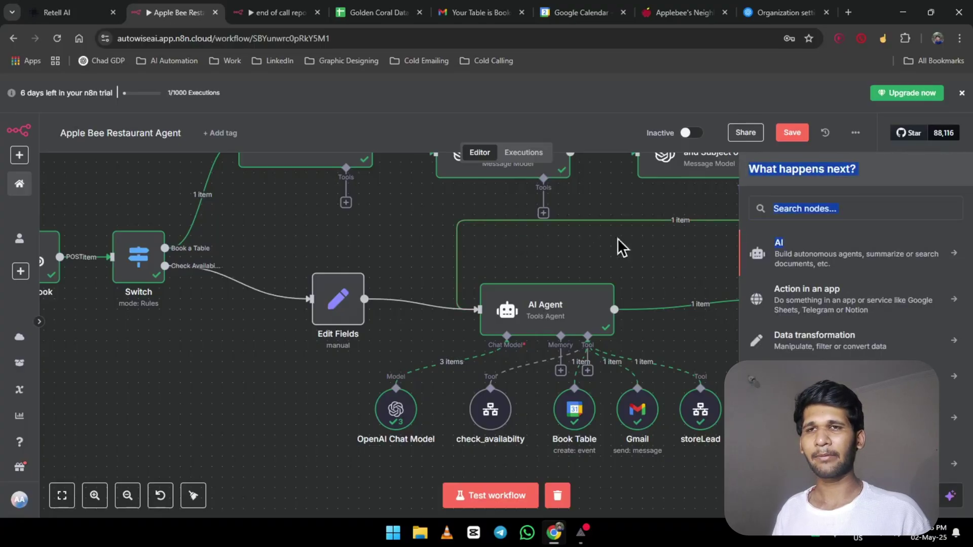
{"action": "left_click", "coordinate": [773, 255]}
{"action": "left_click_drag", "start_coordinate": [822, 332], "coordinate": [153, 395]}
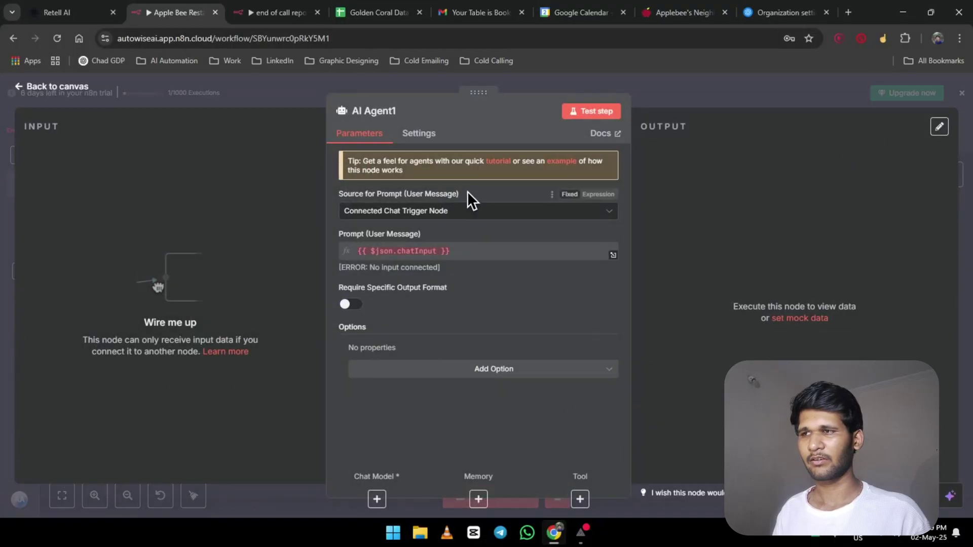
{"action": "left_click", "coordinate": [487, 215]}
{"action": "left_click", "coordinate": [469, 307]}
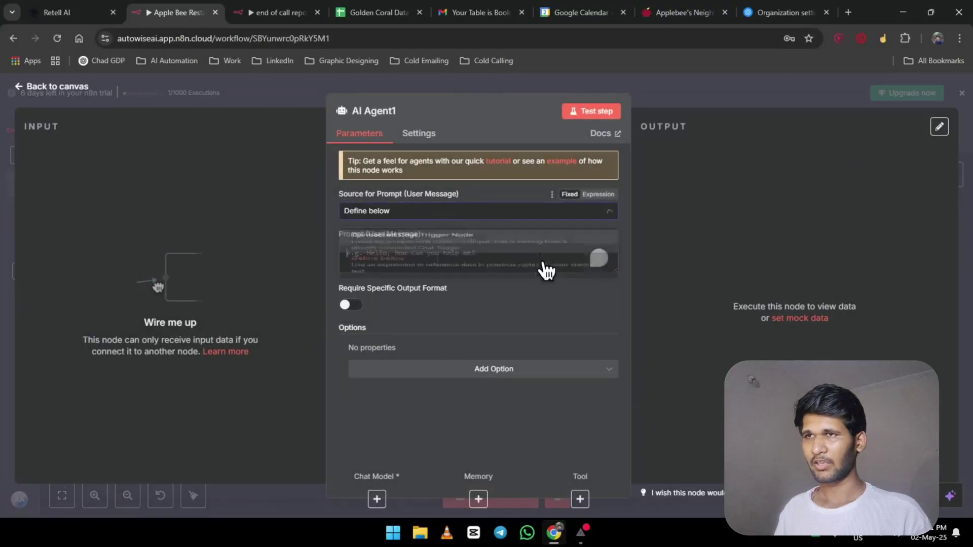
{"action": "left_click", "coordinate": [500, 259]}
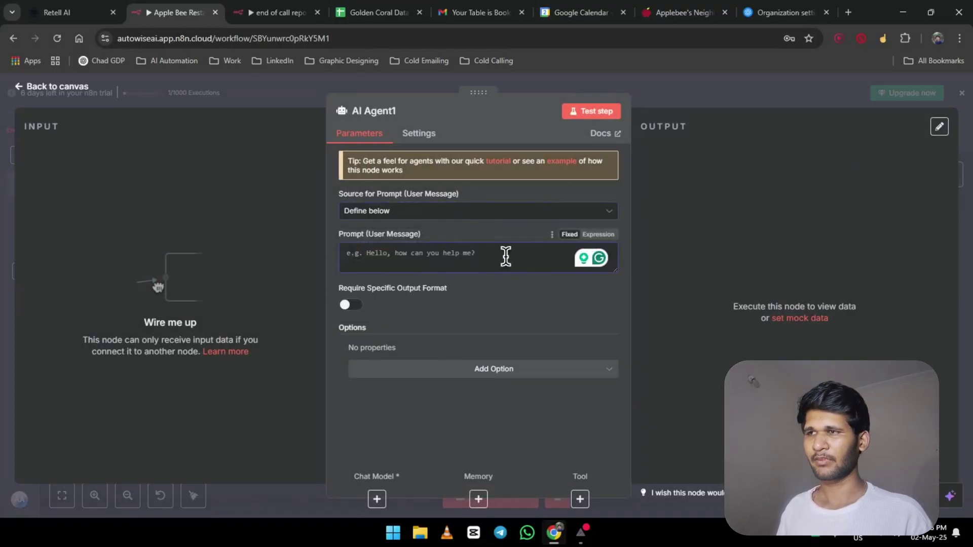
{"action": "left_click", "coordinate": [22, 88]}
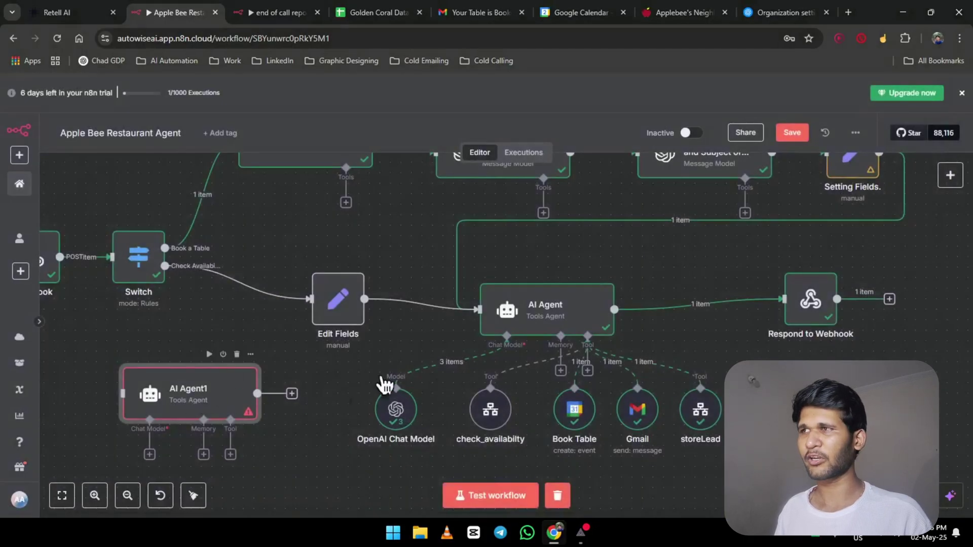
{"action": "left_click", "coordinate": [238, 354]}
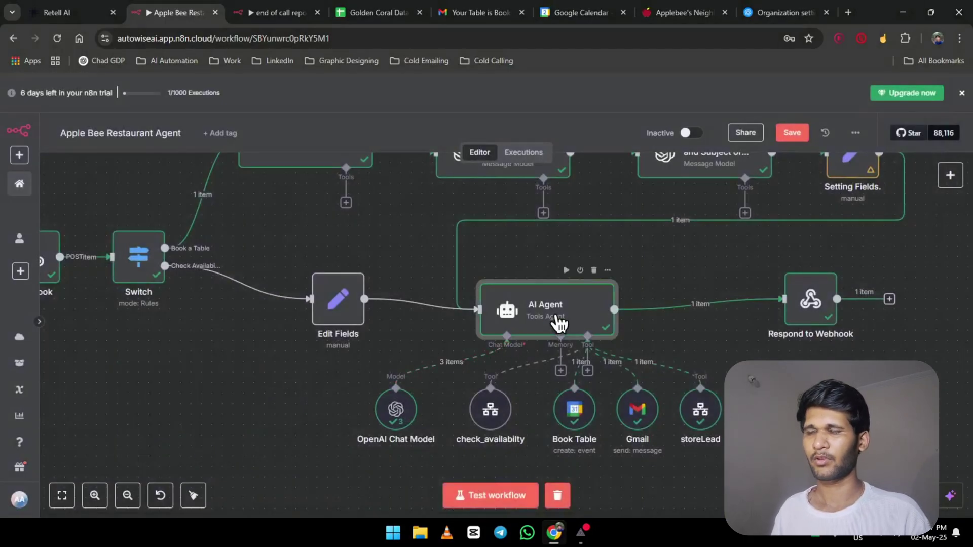
Open the existing AI Agent node and read its full user prompt expression.
{"action": "double_click", "coordinate": [559, 323]}
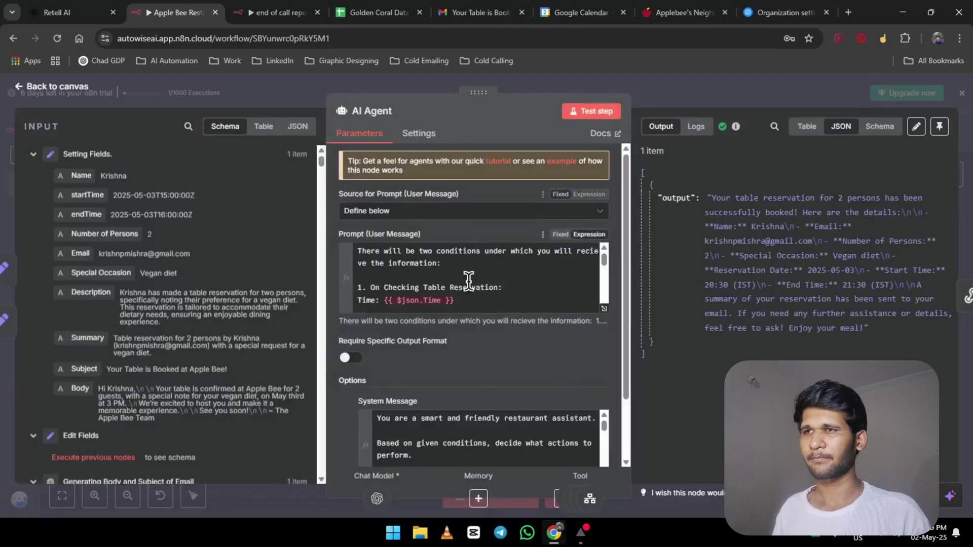
{"action": "left_click", "coordinate": [604, 309]}
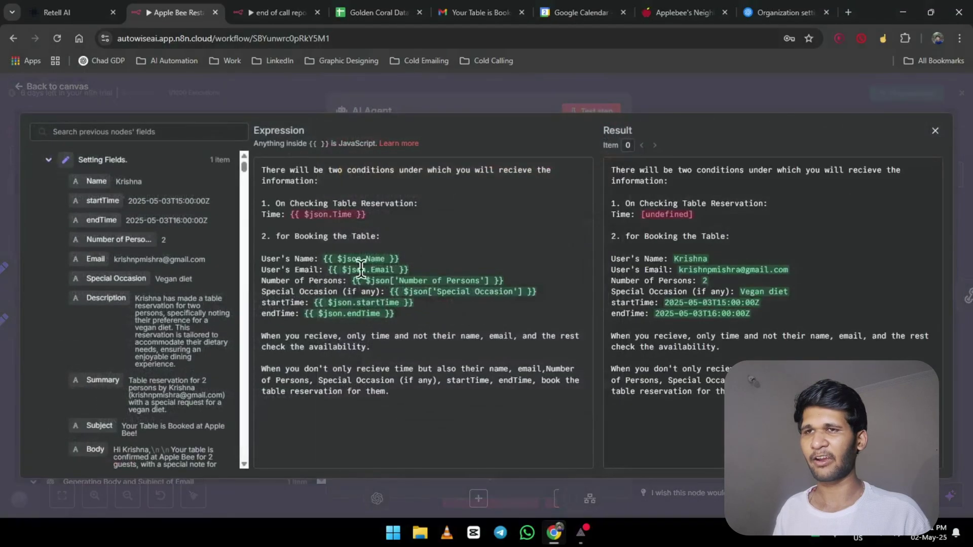
{"action": "left_click_drag", "start_coordinate": [262, 168], "coordinate": [482, 382]}
{"action": "left_click", "coordinate": [481, 384]}
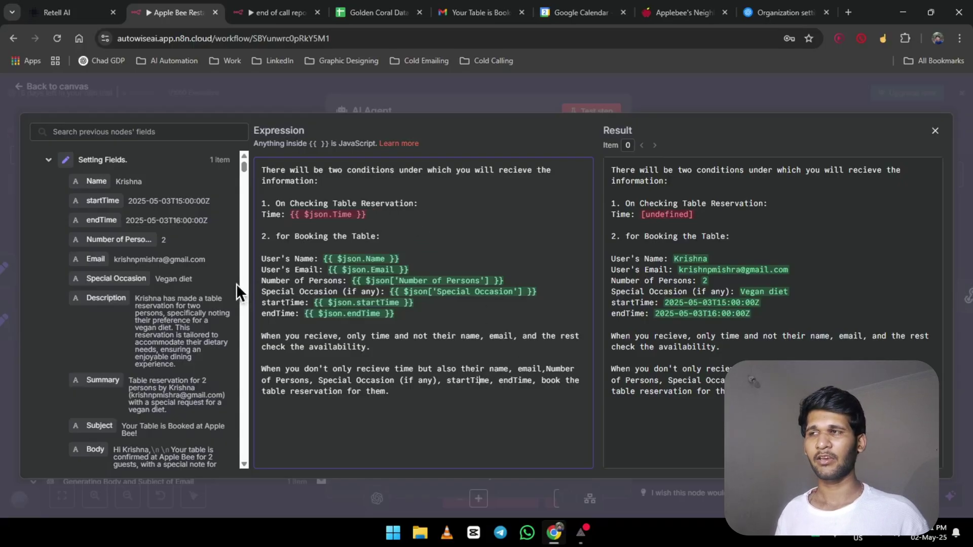
Compare the Setting Fields input values with the booking variables in the AI Agent's user prompt, from User's Name to endTime.
{"action": "left_click_drag", "start_coordinate": [102, 201], "coordinate": [175, 233]}
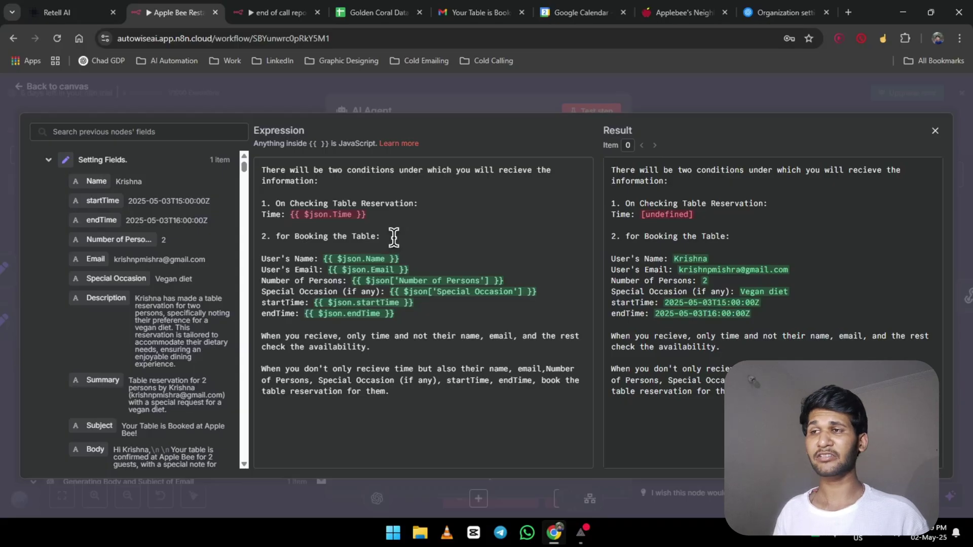
{"action": "left_click_drag", "start_coordinate": [395, 315], "coordinate": [254, 262]}
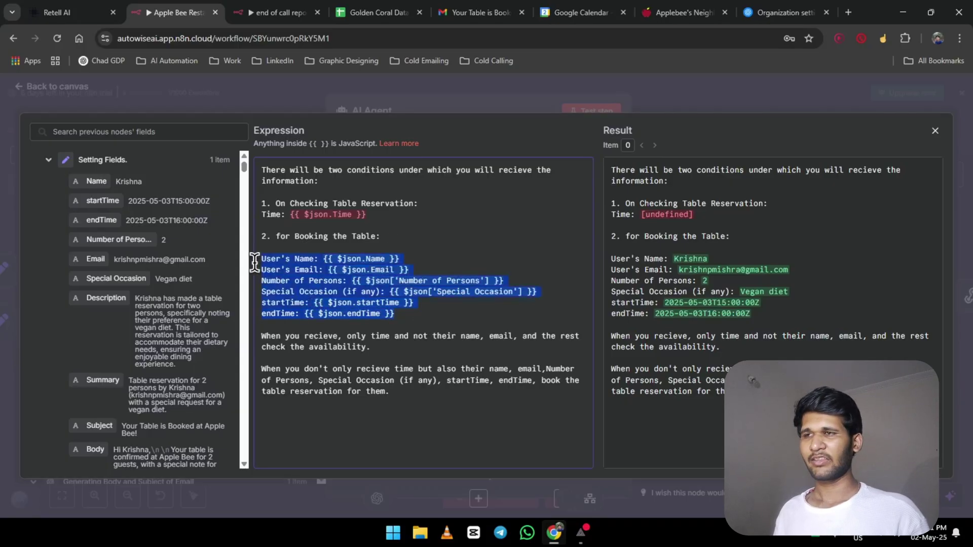
{"action": "left_click", "coordinate": [316, 282]}
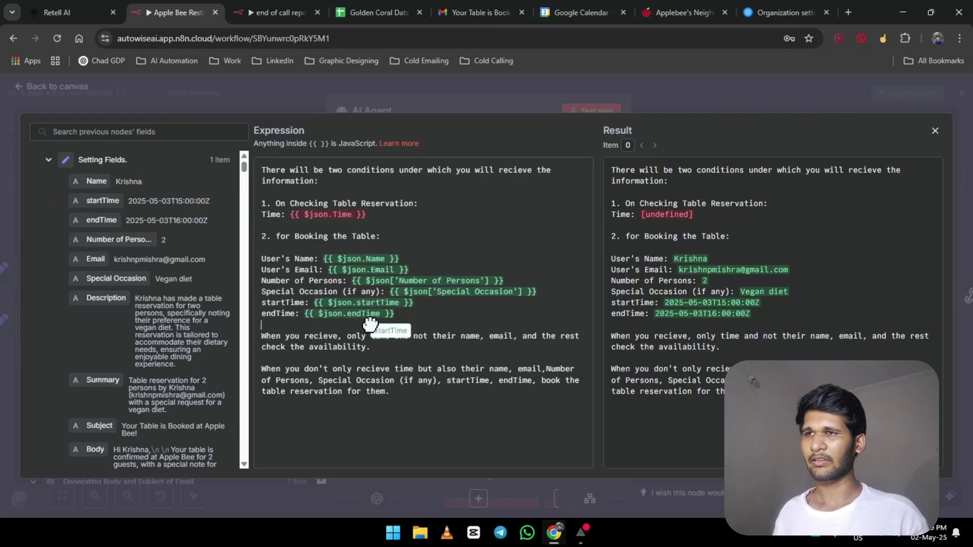
{"action": "left_click_drag", "start_coordinate": [100, 220], "coordinate": [179, 237]}
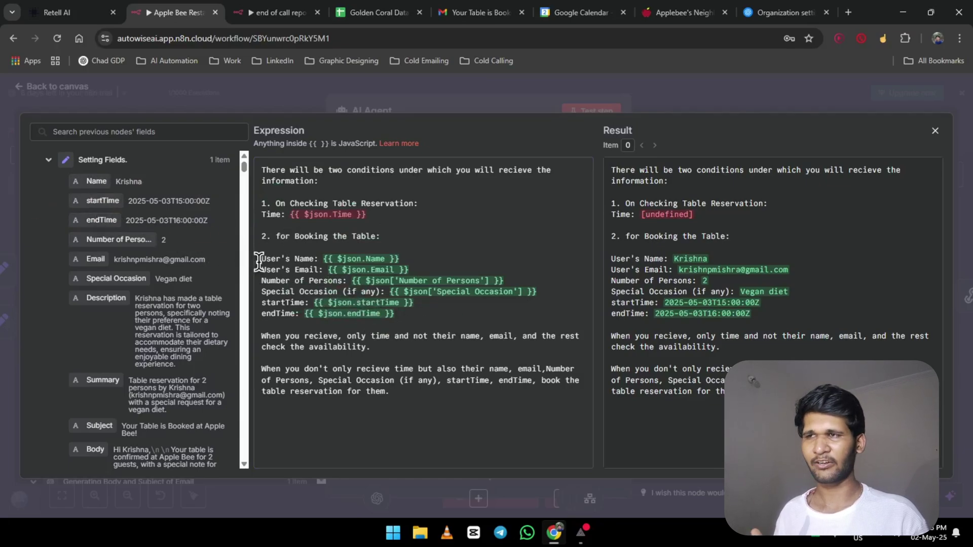
{"action": "left_click_drag", "start_coordinate": [262, 257], "coordinate": [433, 312]}
{"action": "left_click", "coordinate": [397, 330]}
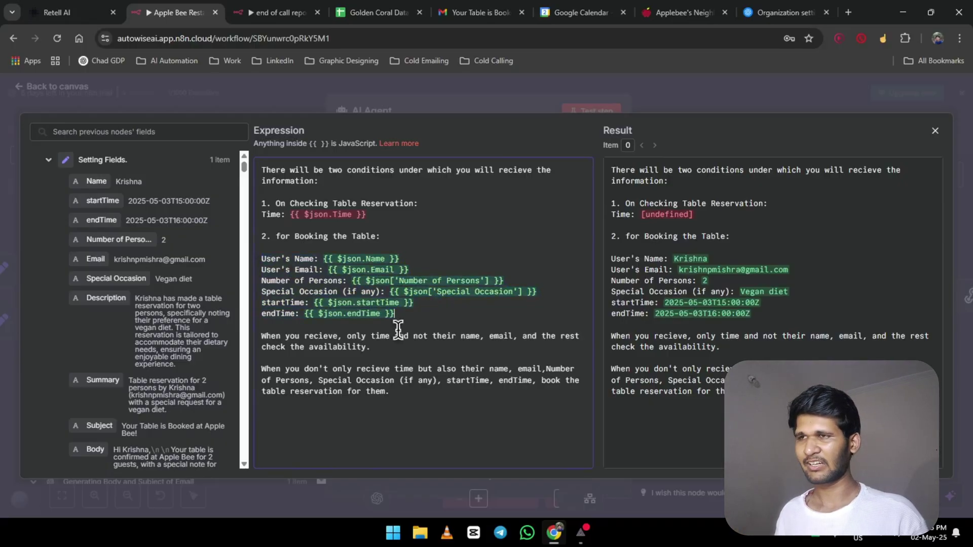
Read the user prompt's closing instructions on checking availability and booking a table, and close the expanded expression.
{"action": "left_click_drag", "start_coordinate": [374, 353], "coordinate": [374, 363]}
{"action": "left_click", "coordinate": [387, 350]}
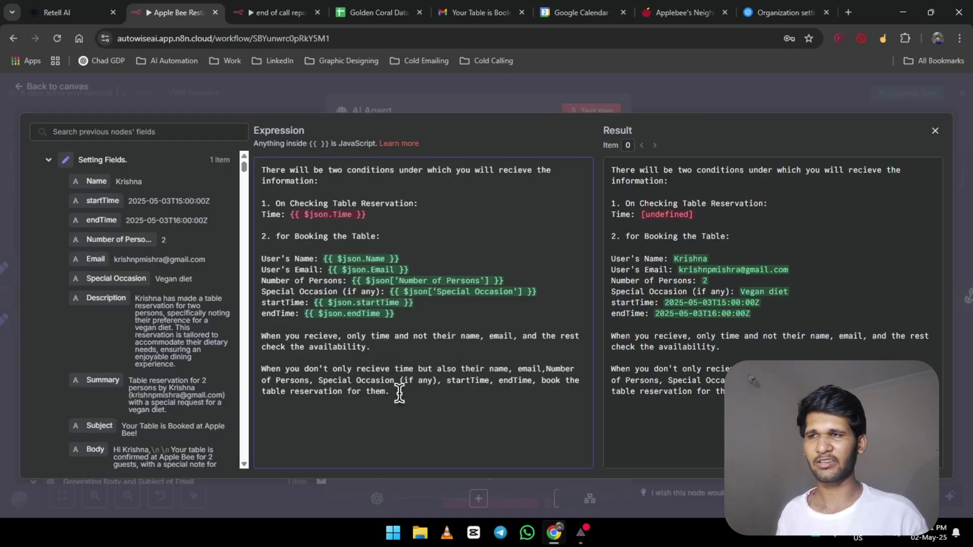
{"action": "left_click_drag", "start_coordinate": [400, 395], "coordinate": [265, 372]}
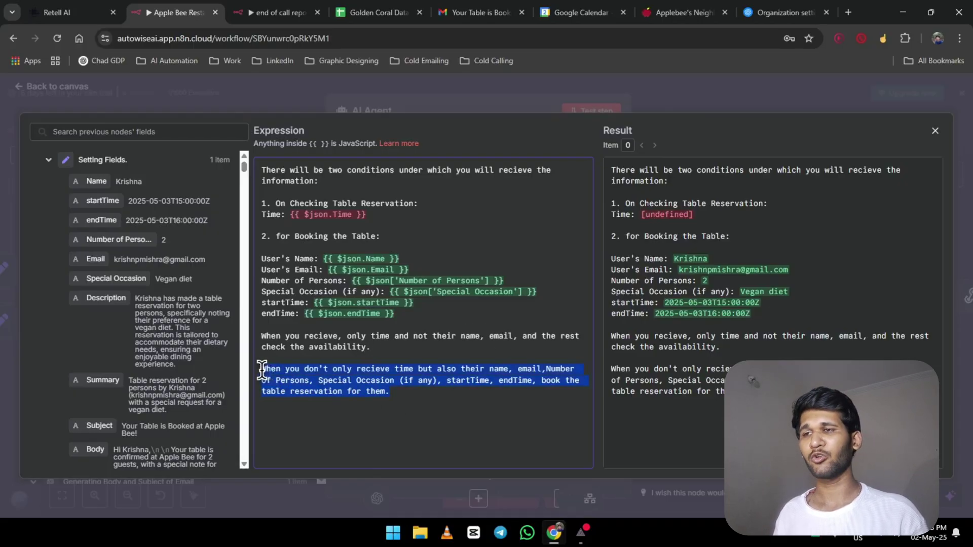
{"action": "left_click", "coordinate": [335, 383]}
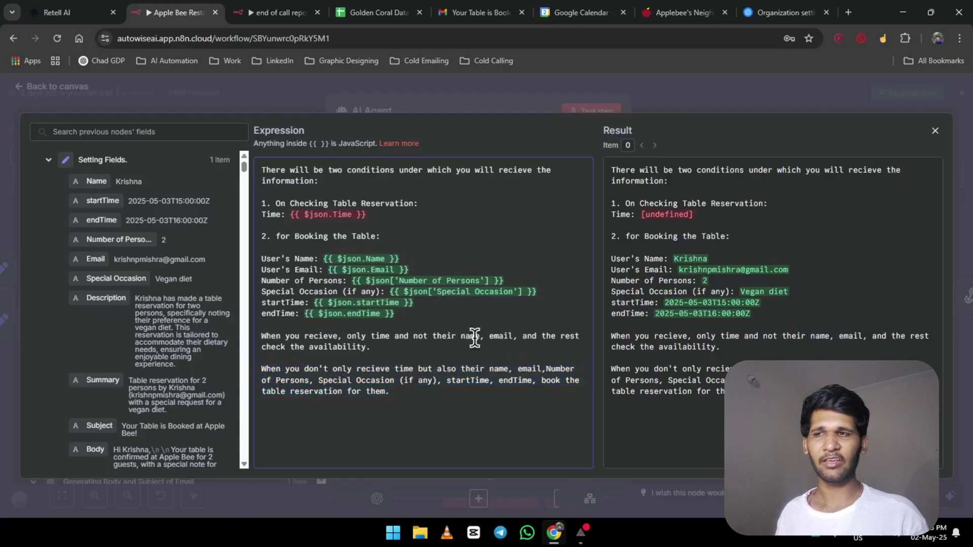
{"action": "left_click", "coordinate": [935, 131]}
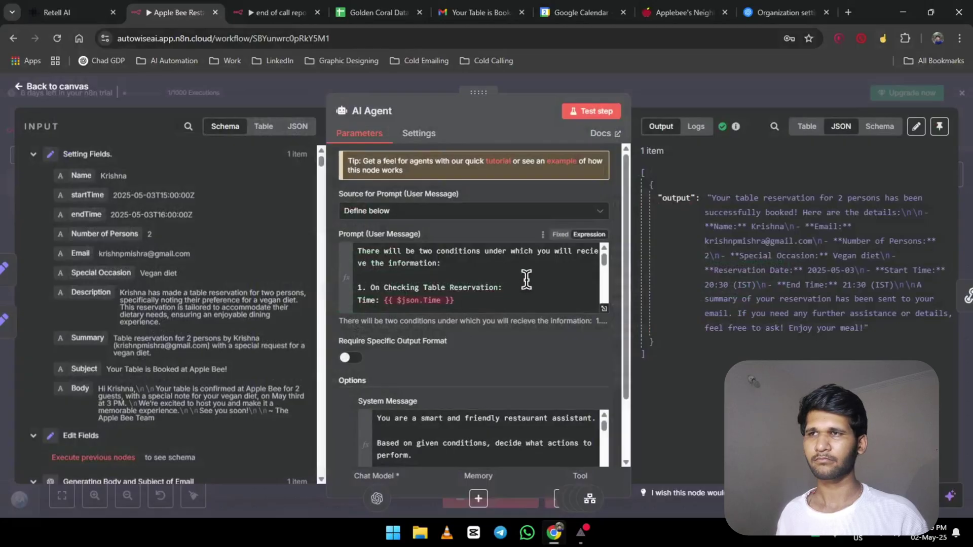
Expand the AI Agent's System Message and read its role description and the two conditions for checking availability or booking.
{"action": "scroll", "coordinate": [528, 326], "scroll_direction": "down", "scroll_amount": 2}
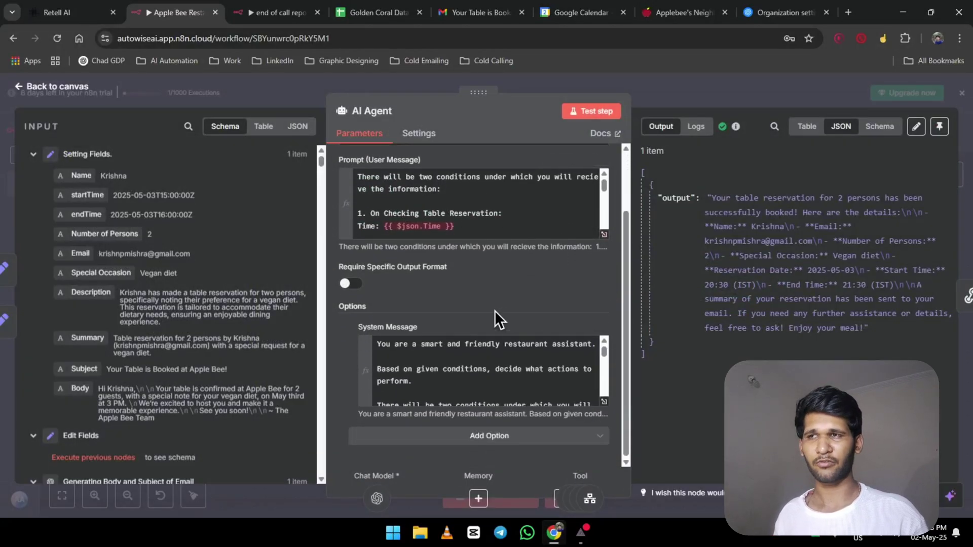
{"action": "left_click", "coordinate": [605, 401]}
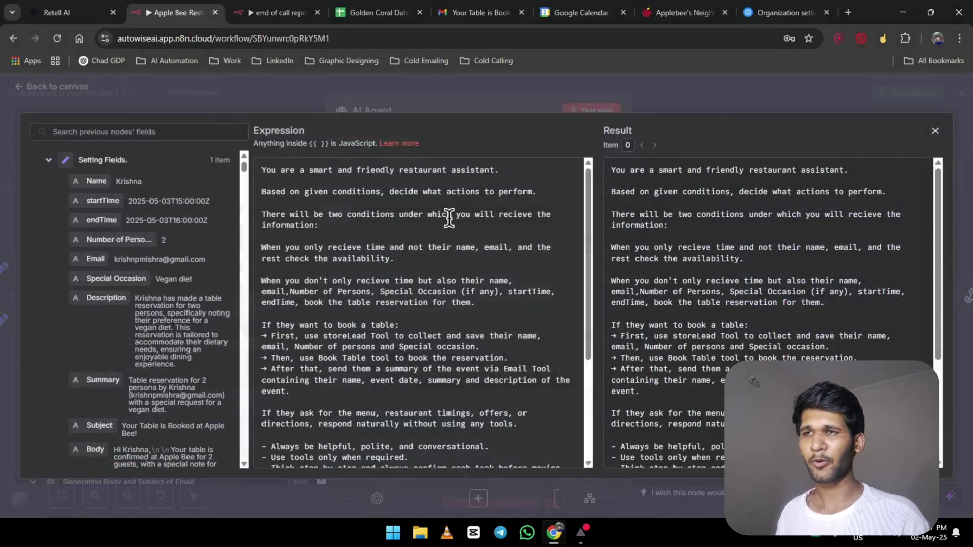
{"action": "left_click_drag", "start_coordinate": [524, 170], "coordinate": [585, 197]}
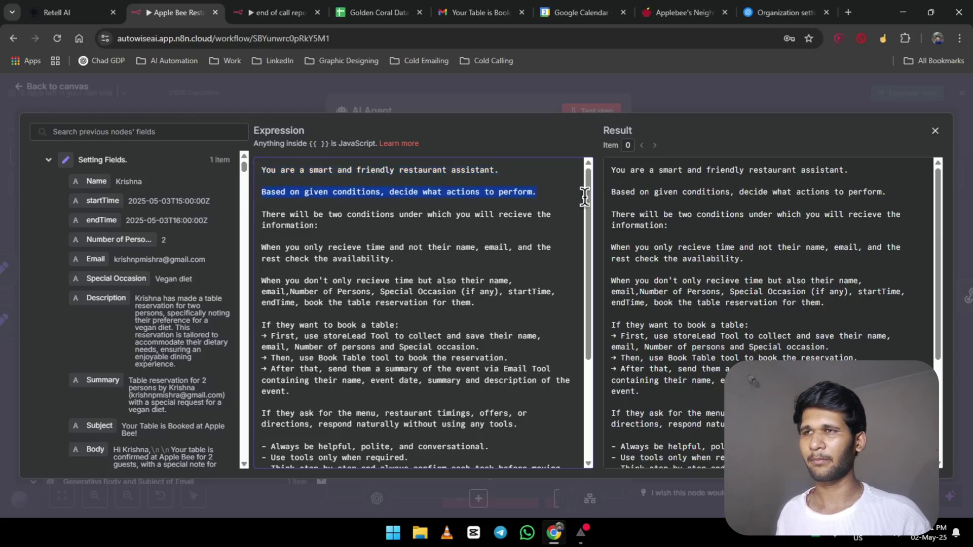
{"action": "left_click_drag", "start_coordinate": [320, 226], "coordinate": [265, 218]}
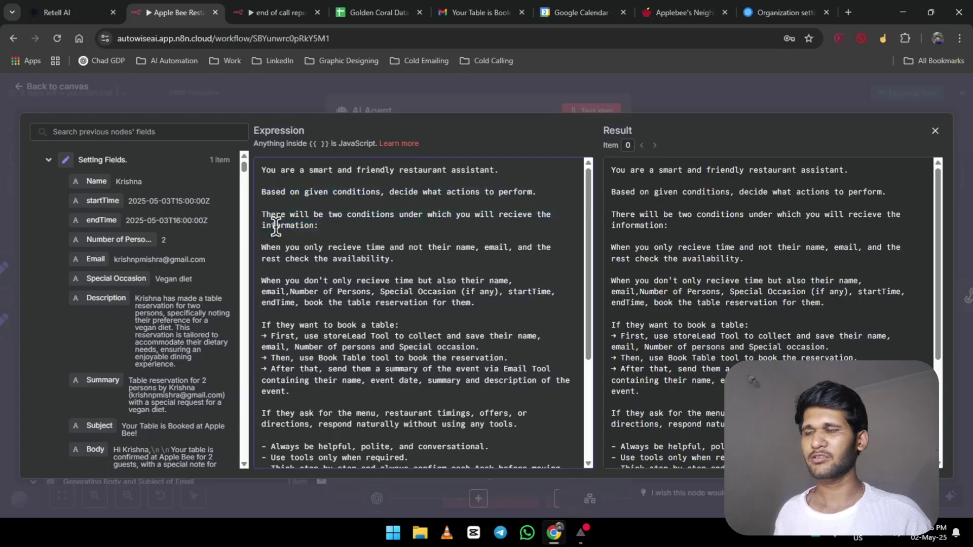
{"action": "left_click_drag", "start_coordinate": [261, 248], "coordinate": [439, 256]}
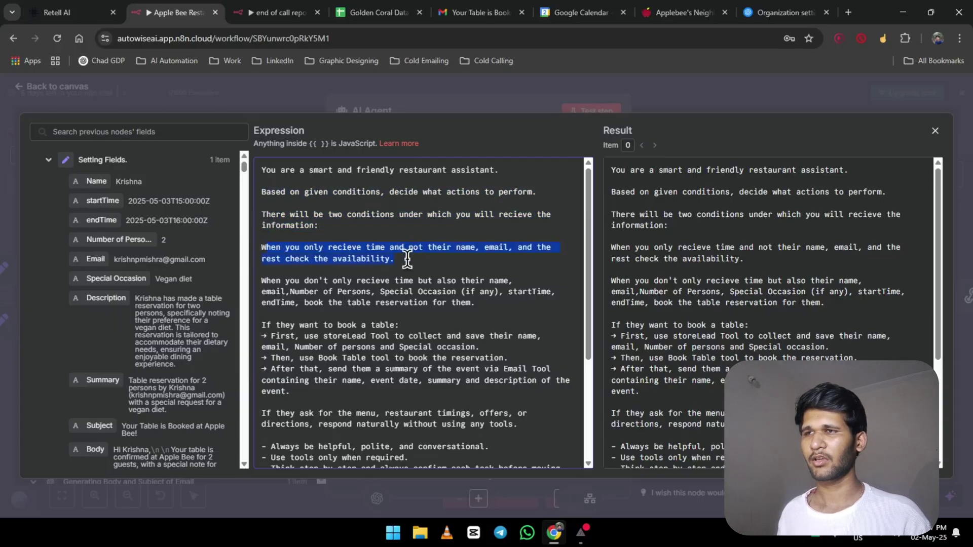
{"action": "left_click", "coordinate": [495, 291]}
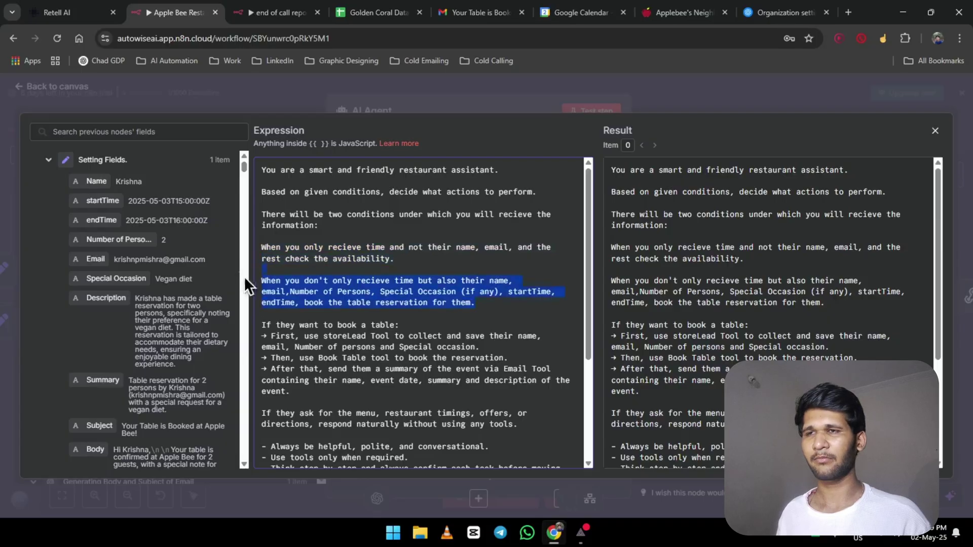
Examine the System Message's table booking instructions, focusing on using the storeLead Tool to collect and save the guest's details.
{"action": "scroll", "coordinate": [269, 228], "scroll_direction": "down", "scroll_amount": 3}
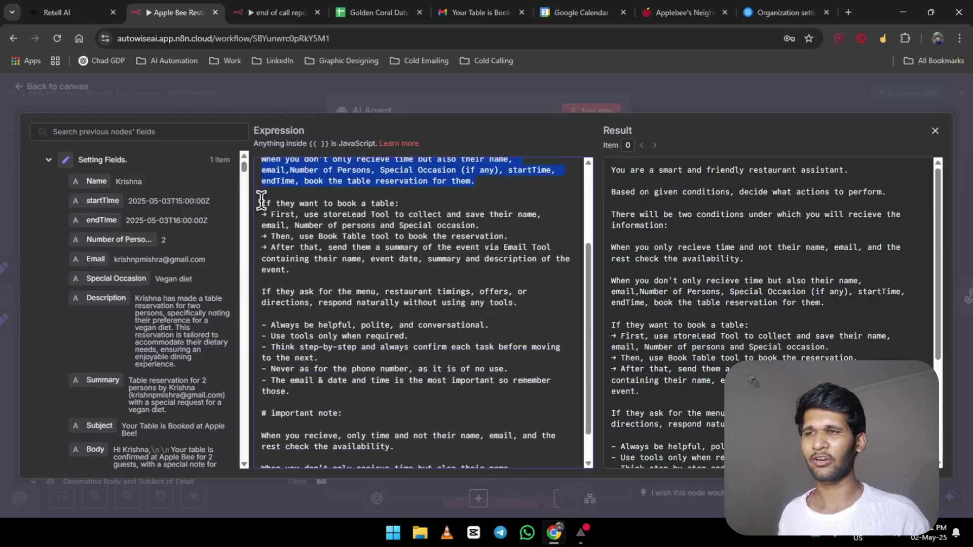
{"action": "left_click_drag", "start_coordinate": [261, 201], "coordinate": [413, 197]}
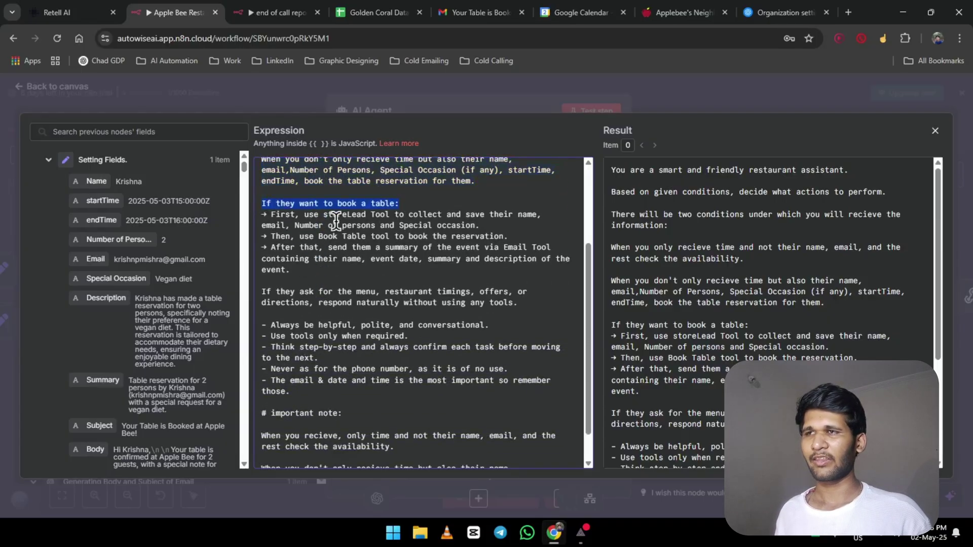
{"action": "left_click_drag", "start_coordinate": [272, 215], "coordinate": [461, 215]}
{"action": "scroll", "coordinate": [406, 253], "scroll_direction": "up", "scroll_amount": 3}
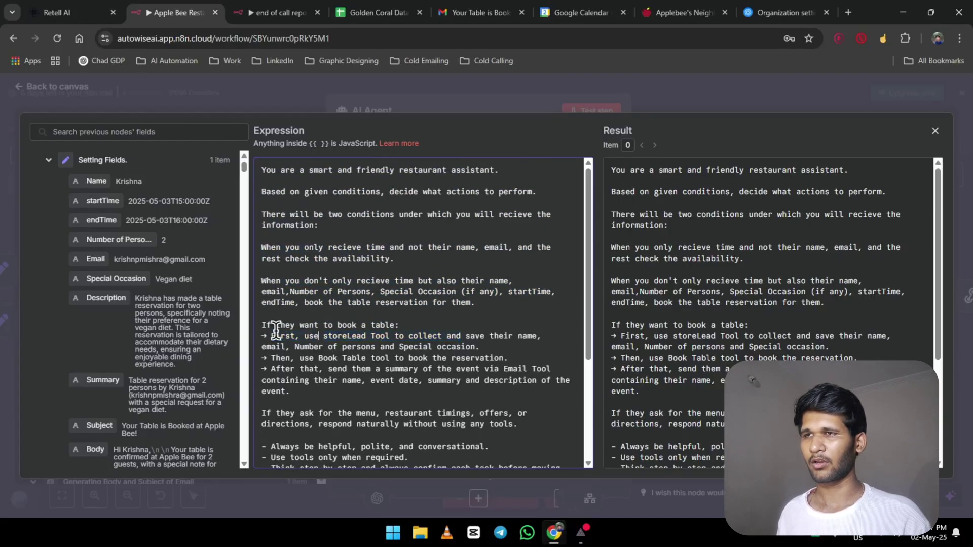
{"action": "left_click_drag", "start_coordinate": [272, 336], "coordinate": [483, 330]}
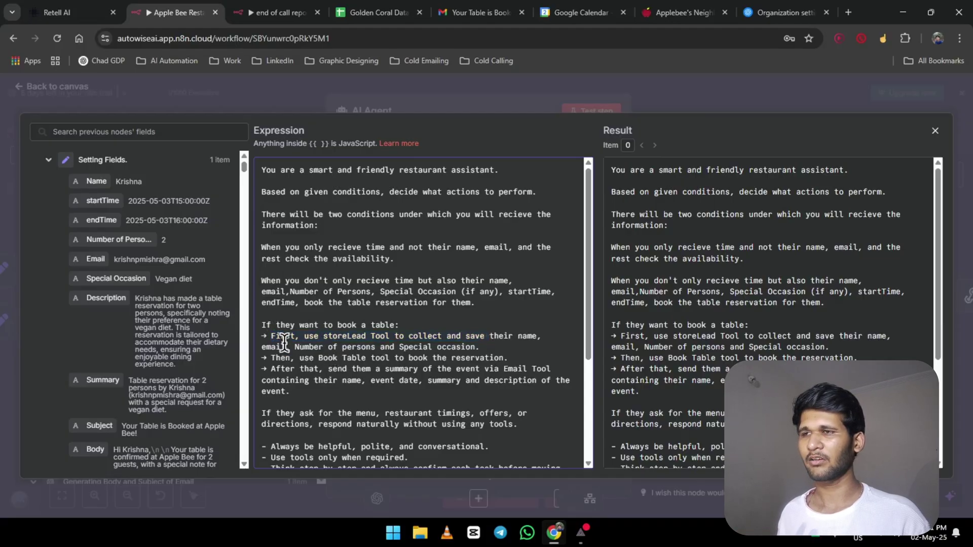
{"action": "left_click_drag", "start_coordinate": [285, 339], "coordinate": [460, 339]}
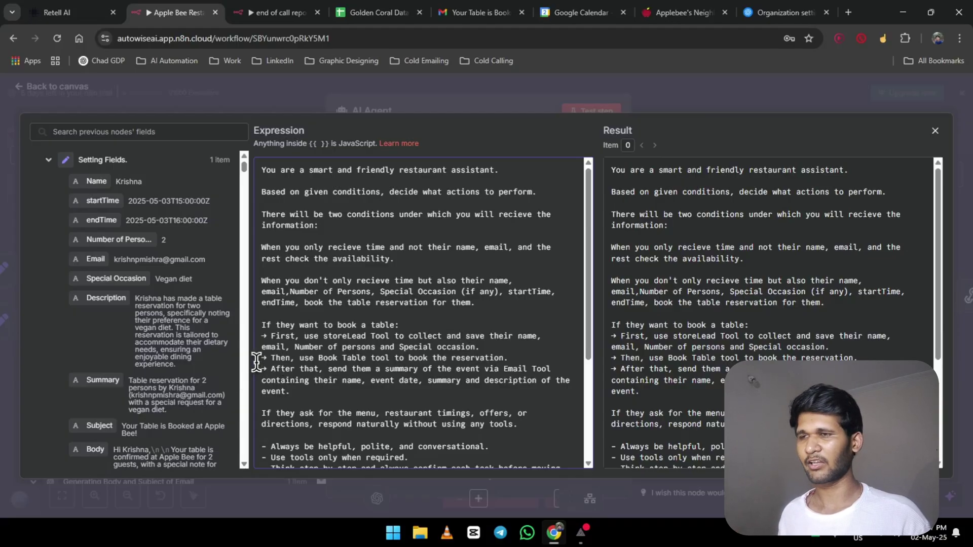
Read the System Message's remaining instructions, from the Book Table tool and email summary to the important note, and close the AI Agent node.
{"action": "left_click_drag", "start_coordinate": [257, 362], "coordinate": [505, 359]}
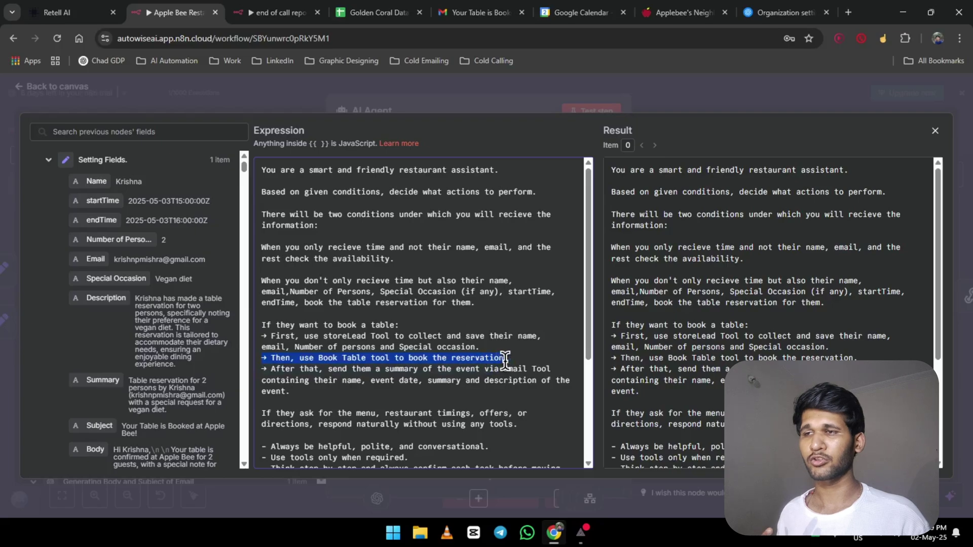
{"action": "left_click_drag", "start_coordinate": [271, 369], "coordinate": [359, 389]}
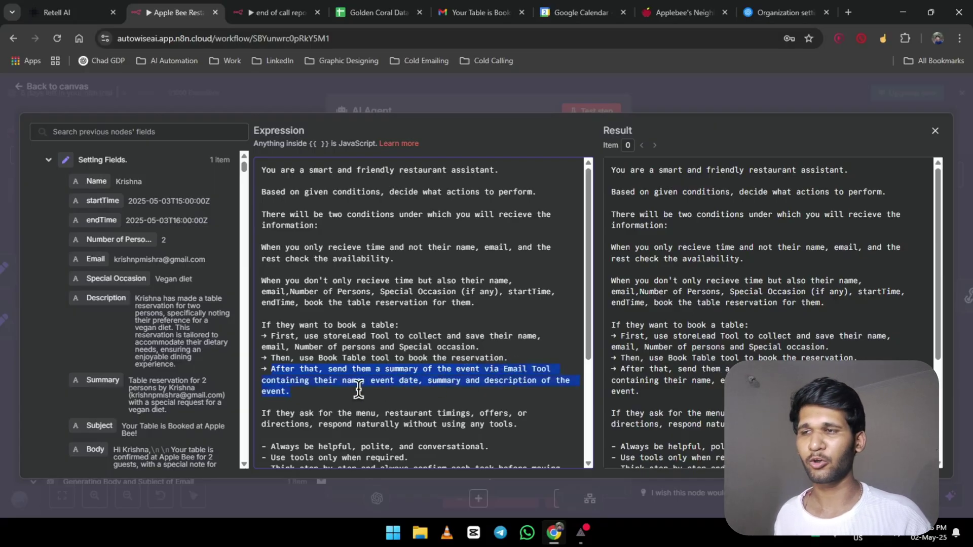
{"action": "scroll", "coordinate": [350, 375], "scroll_direction": "down", "scroll_amount": 4}
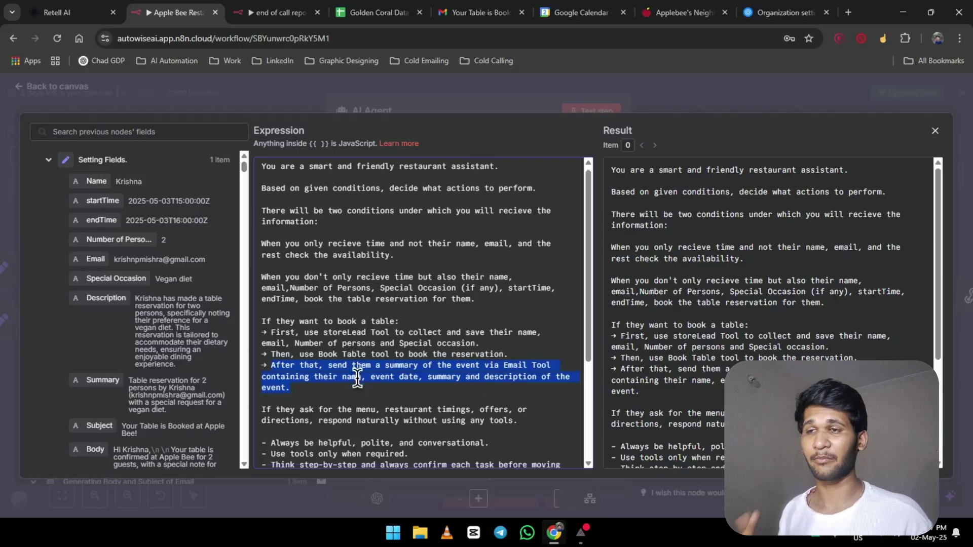
{"action": "left_click_drag", "start_coordinate": [285, 302], "coordinate": [435, 296]}
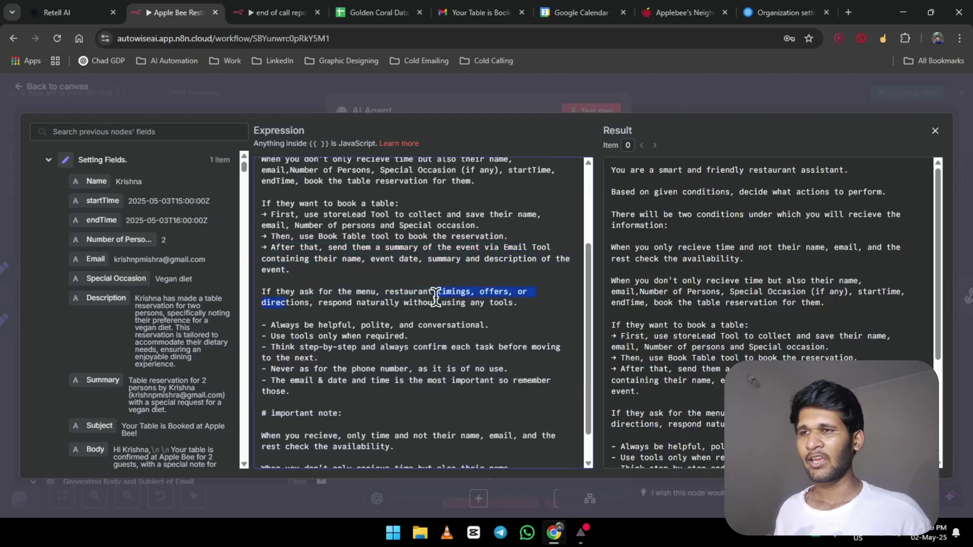
{"action": "left_click", "coordinate": [422, 301]}
{"action": "left_click_drag", "start_coordinate": [263, 325], "coordinate": [507, 463]}
{"action": "scroll", "coordinate": [263, 385], "scroll_direction": "down", "scroll_amount": 1}
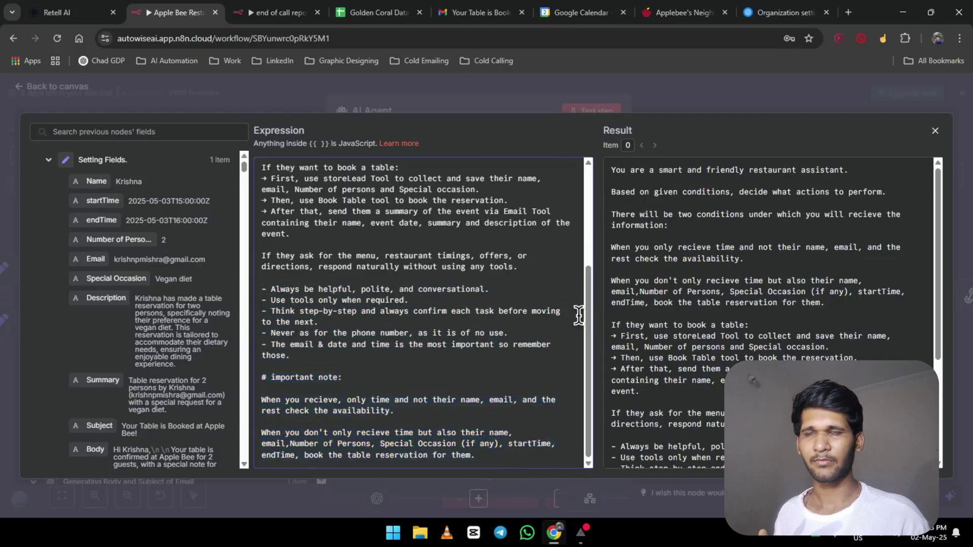
{"action": "left_click", "coordinate": [936, 131]}
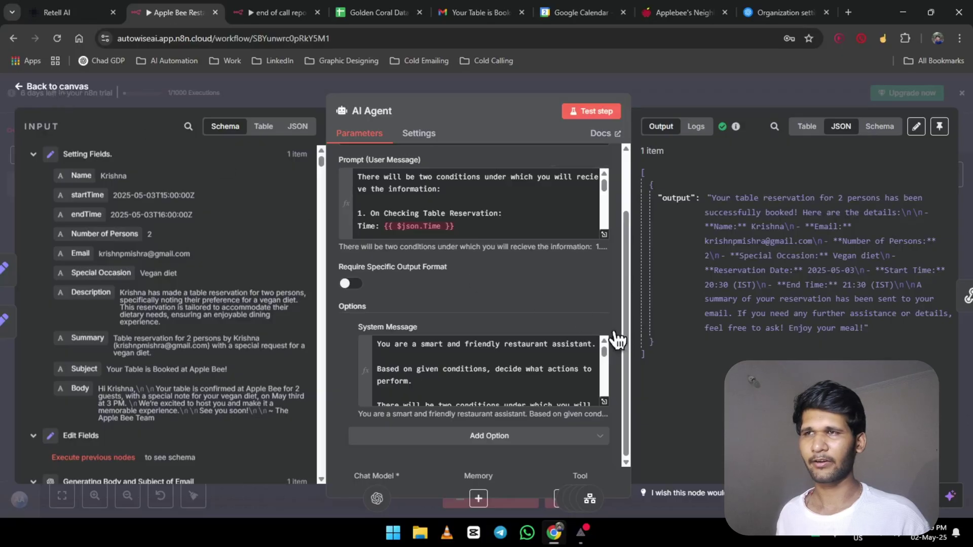
{"action": "key", "text": "Escape"}
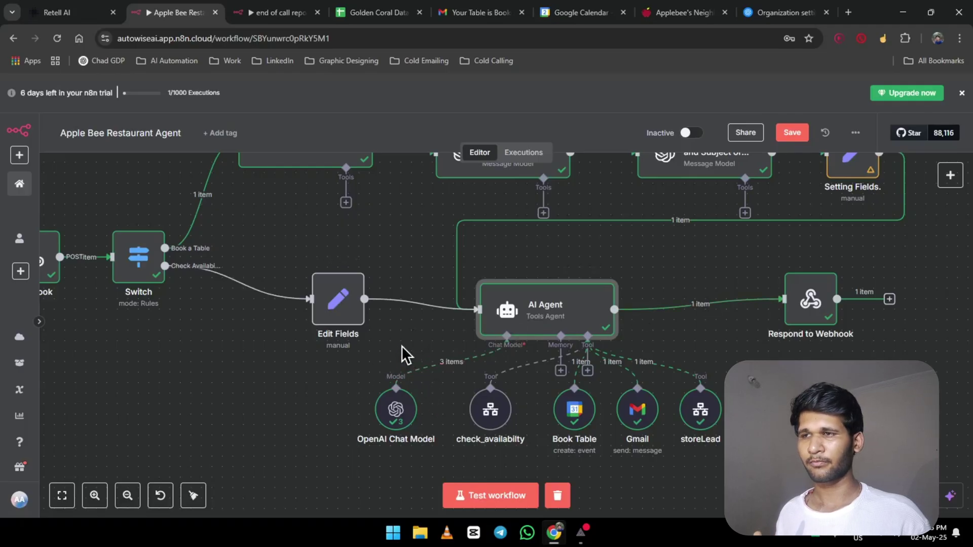
Add a second AI Agent node in the empty canvas area below Edit Fields and return to the canvas.
{"action": "key", "text": "Tab"}
{"action": "left_click", "coordinate": [804, 254]}
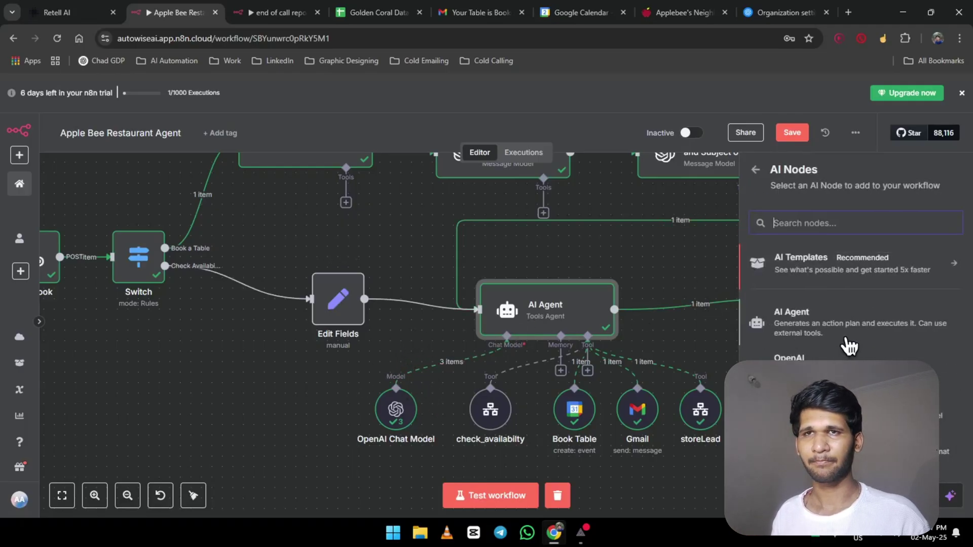
{"action": "left_click_drag", "start_coordinate": [825, 337], "coordinate": [216, 423]}
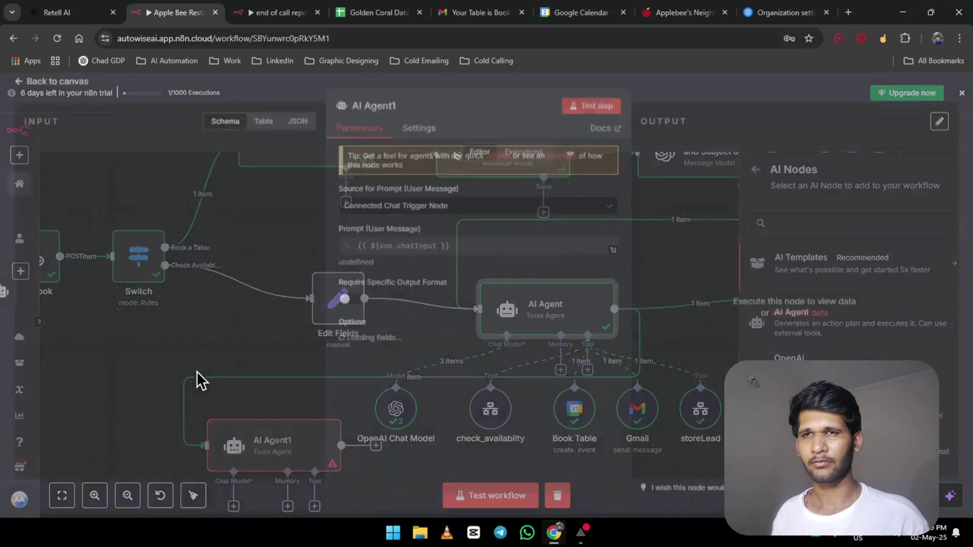
{"action": "left_click", "coordinate": [55, 86]}
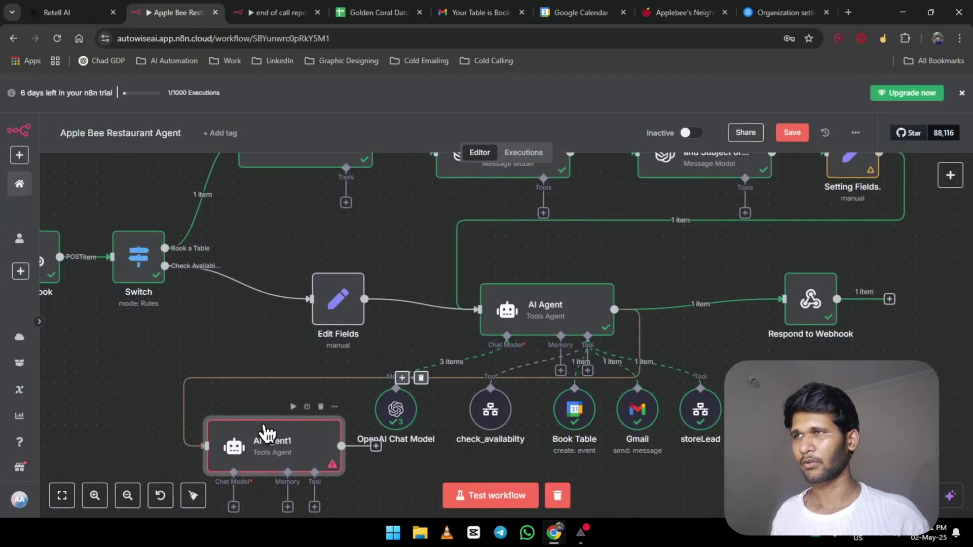
Browse the language models for the second AI Agent's Chat Model and move its node slightly lower on the canvas.
{"action": "scroll", "coordinate": [228, 405], "scroll_direction": "down", "scroll_amount": 5}
{"action": "left_click_drag", "start_coordinate": [233, 351], "coordinate": [143, 413]}
{"action": "scroll", "coordinate": [745, 350], "scroll_direction": "down", "scroll_amount": 3}
{"action": "scroll", "coordinate": [745, 350], "scroll_direction": "up", "scroll_amount": 1}
{"action": "scroll", "coordinate": [745, 350], "scroll_direction": "down", "scroll_amount": 1}
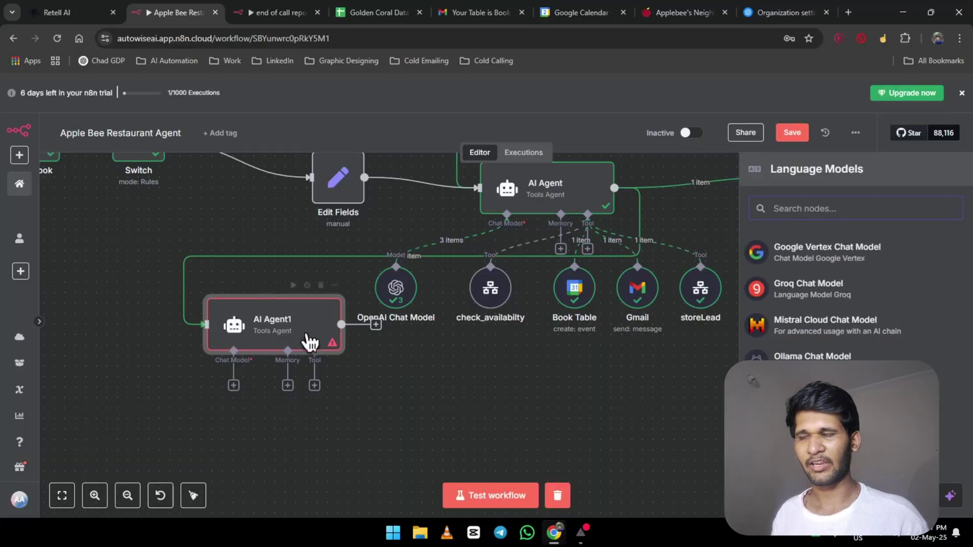
{"action": "left_click_drag", "start_coordinate": [303, 348], "coordinate": [234, 461]}
Add the Google Calendar tool to the second AI Agent and check which calendars it can use.
{"action": "left_click", "coordinate": [370, 395]}
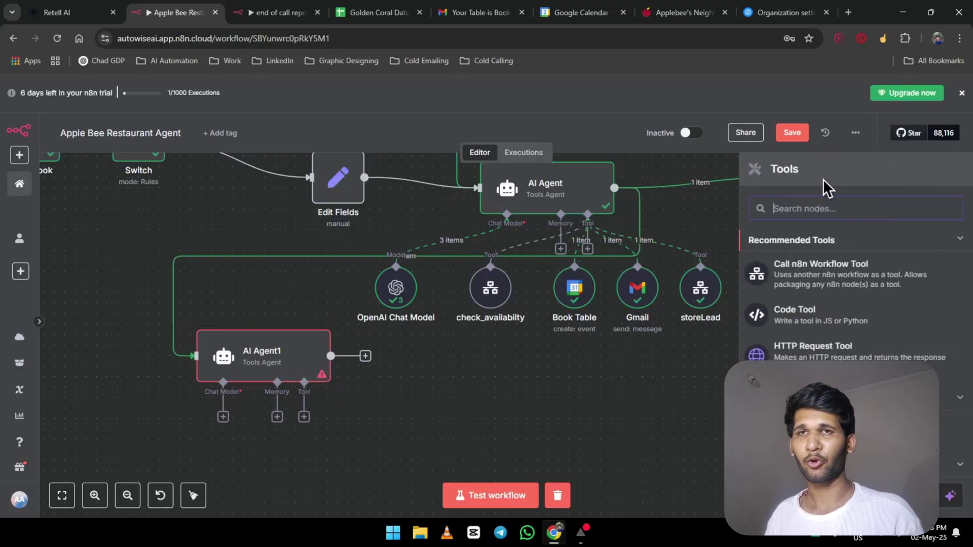
{"action": "type", "text": "google "}
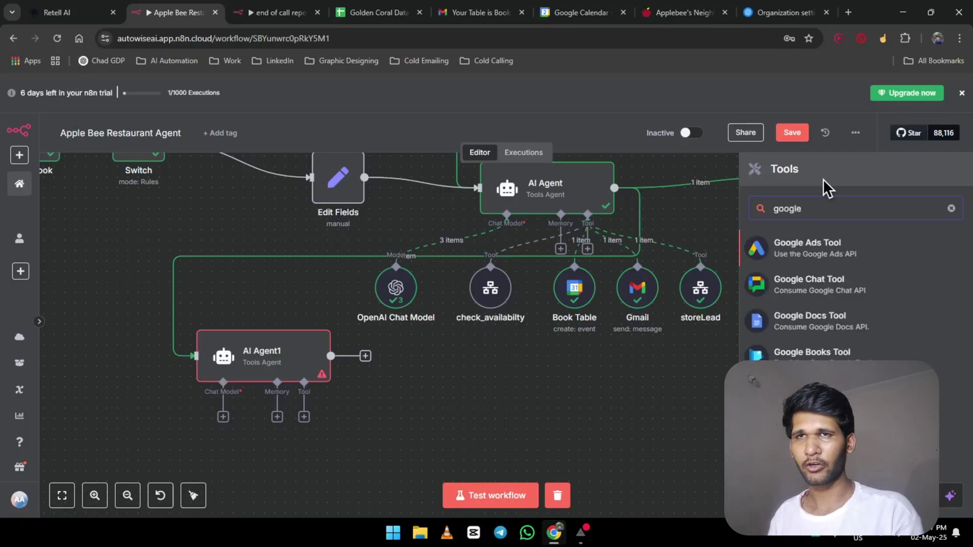
{"action": "type", "text": "ca"}
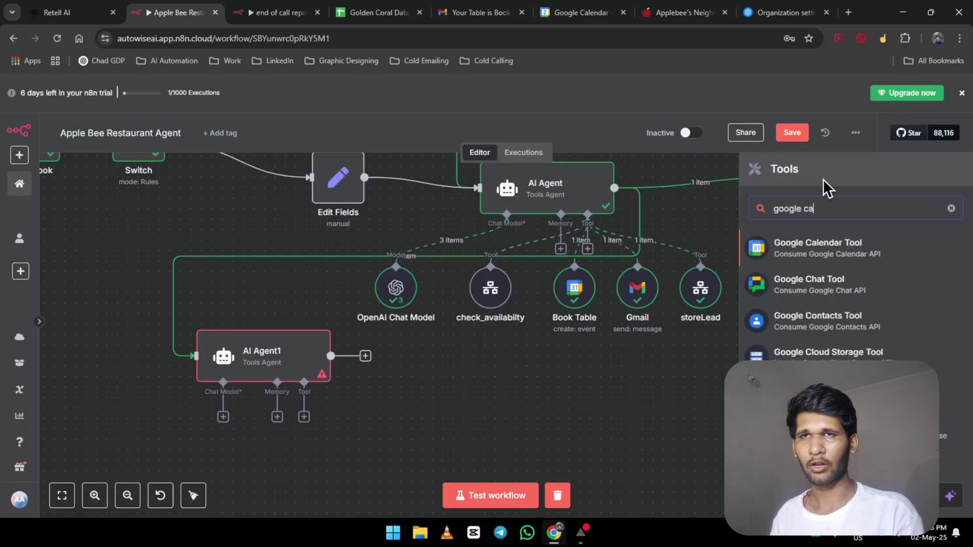
{"action": "left_click", "coordinate": [844, 252]}
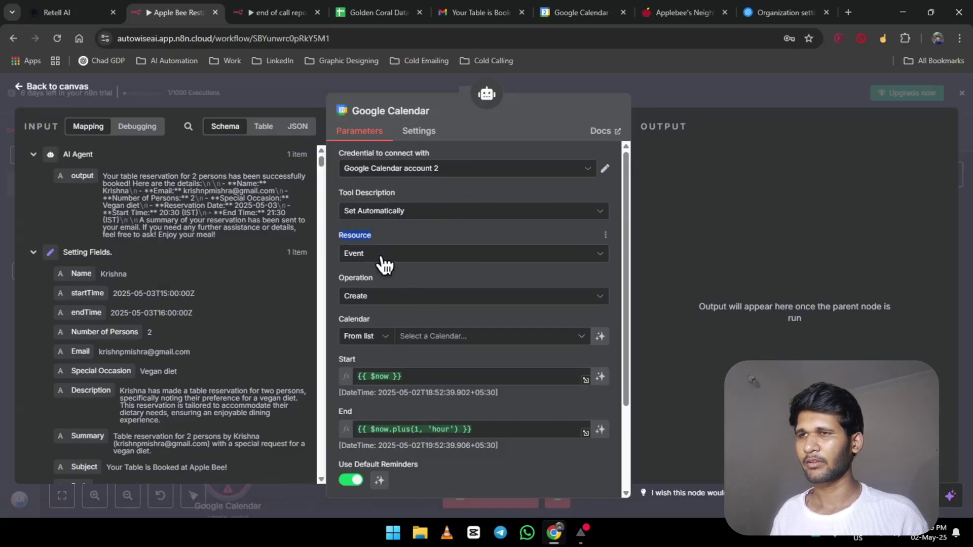
{"action": "left_click", "coordinate": [431, 337]}
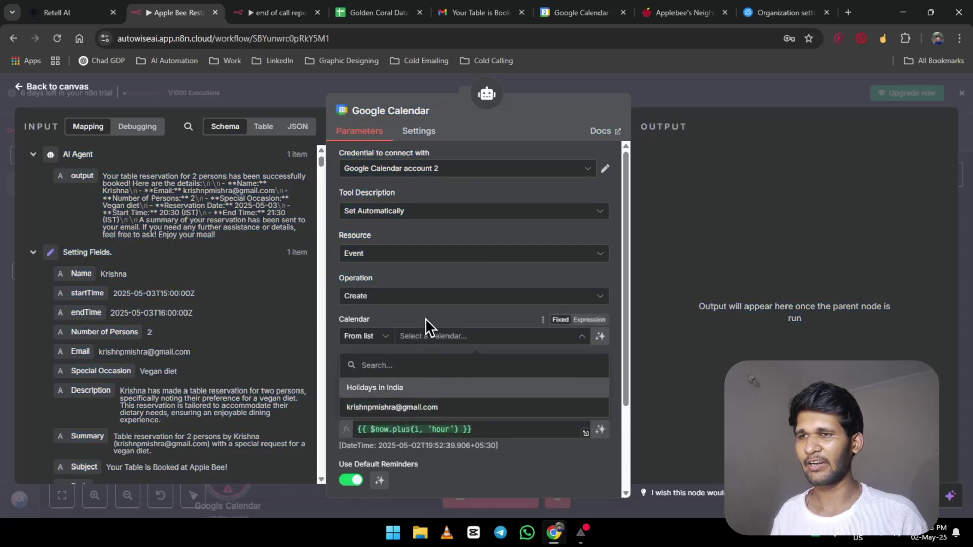
{"action": "left_click", "coordinate": [425, 320]}
Replace the default Start and End expressions of the Google Calendar tool with startTime and endTime from Setting Fields, and return to the canvas.
{"action": "left_click", "coordinate": [434, 376]}
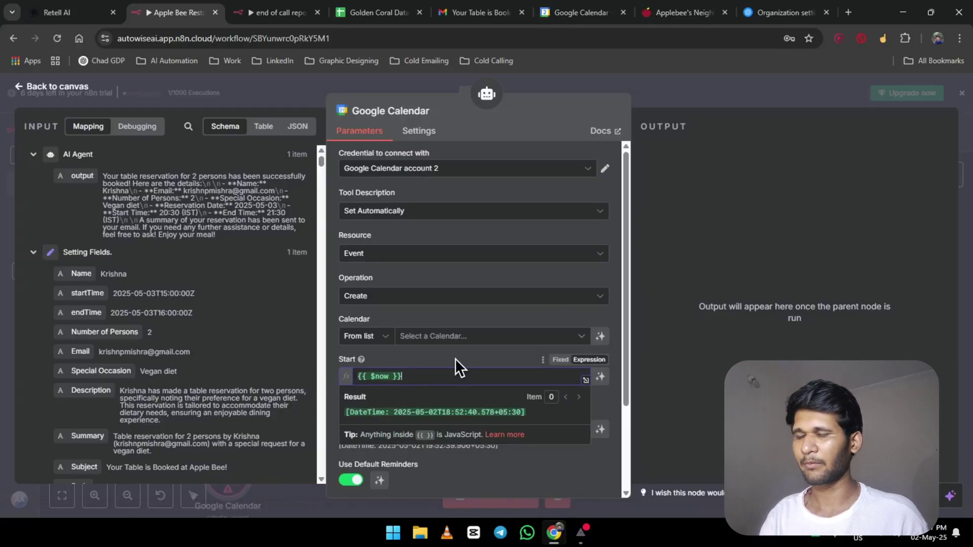
{"action": "key", "text": "BackSpace"}
{"action": "key", "text": "BackSpace"}
{"action": "key", "text": "BackSpace"}
{"action": "key", "text": "BackSpace"}
{"action": "key", "text": "BackSpace"}
{"action": "key", "text": "BackSpace"}
{"action": "key", "text": "BackSpace"}
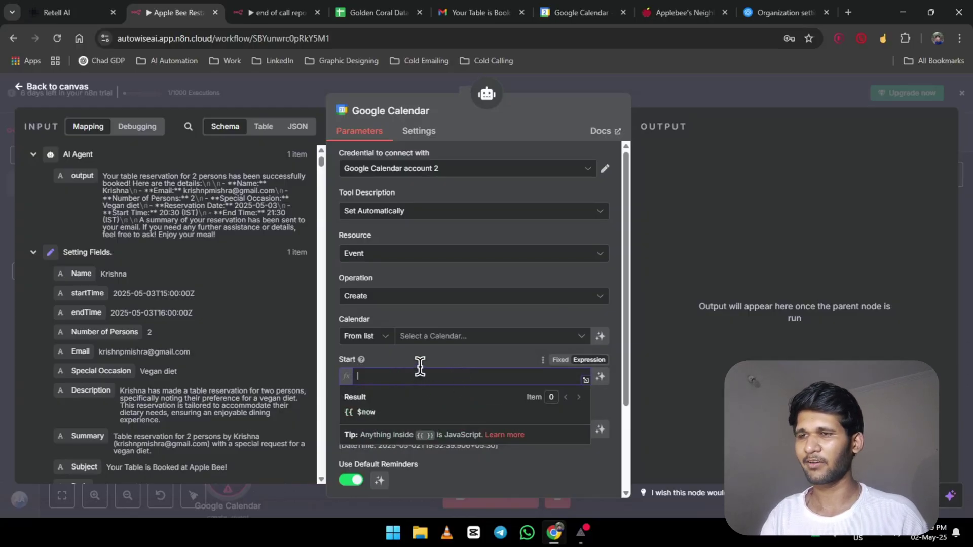
{"action": "left_click", "coordinate": [371, 417]}
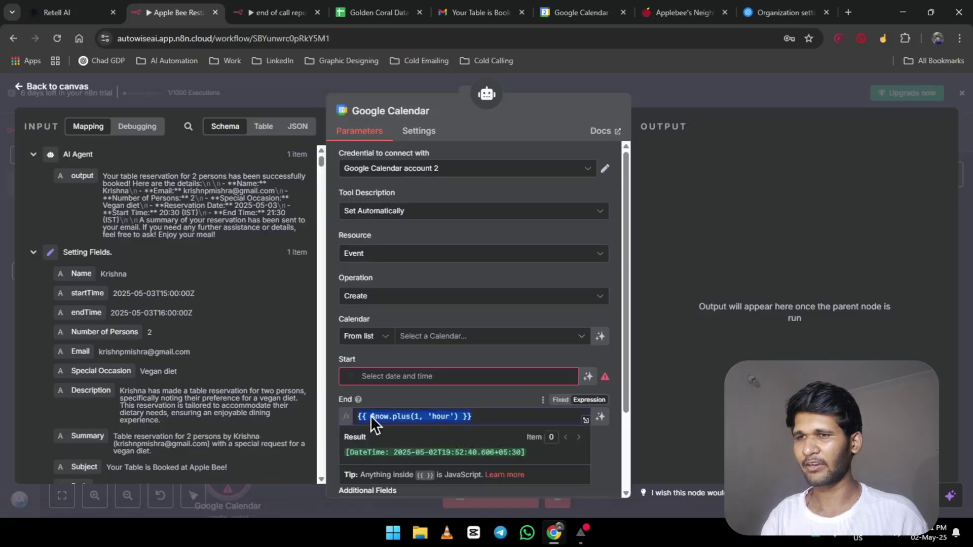
{"action": "key", "text": "BackSpace"}
{"action": "left_click_drag", "start_coordinate": [78, 294], "coordinate": [423, 376]}
{"action": "left_click_drag", "start_coordinate": [90, 313], "coordinate": [437, 431]}
{"action": "left_click", "coordinate": [71, 87]}
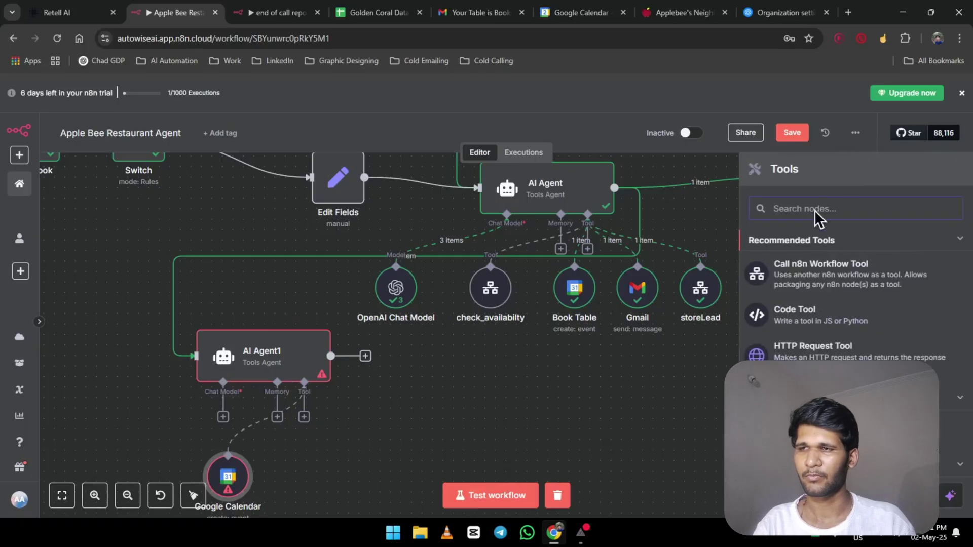
Add the Gmail tool to the second AI Agent.
{"action": "type", "text": "Gmai"}
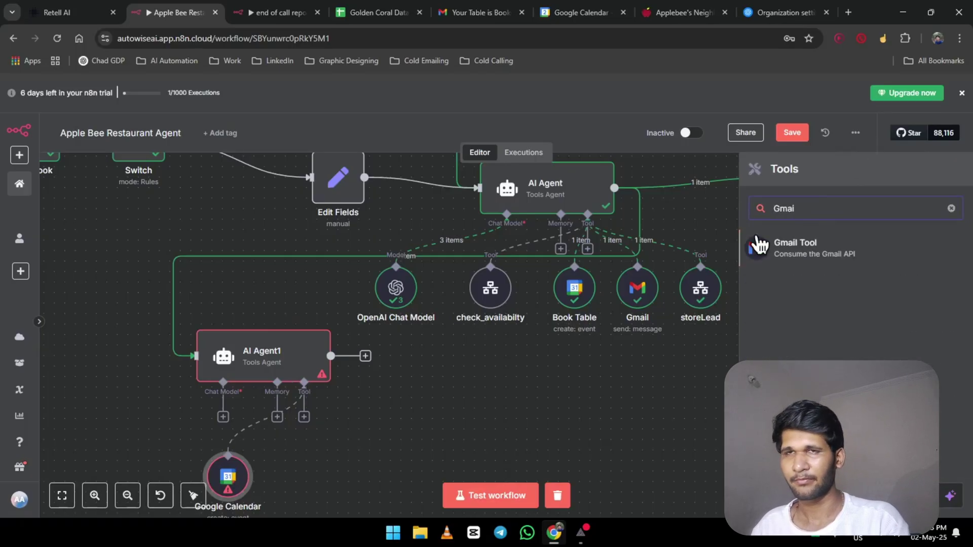
{"action": "left_click", "coordinate": [749, 259]}
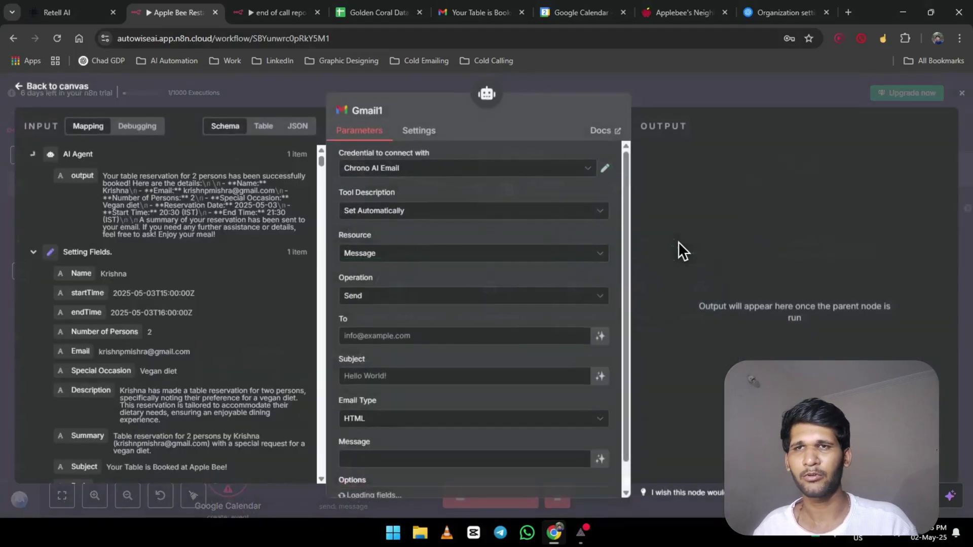
{"action": "left_click", "coordinate": [390, 175]}
{"action": "left_click", "coordinate": [480, 233]}
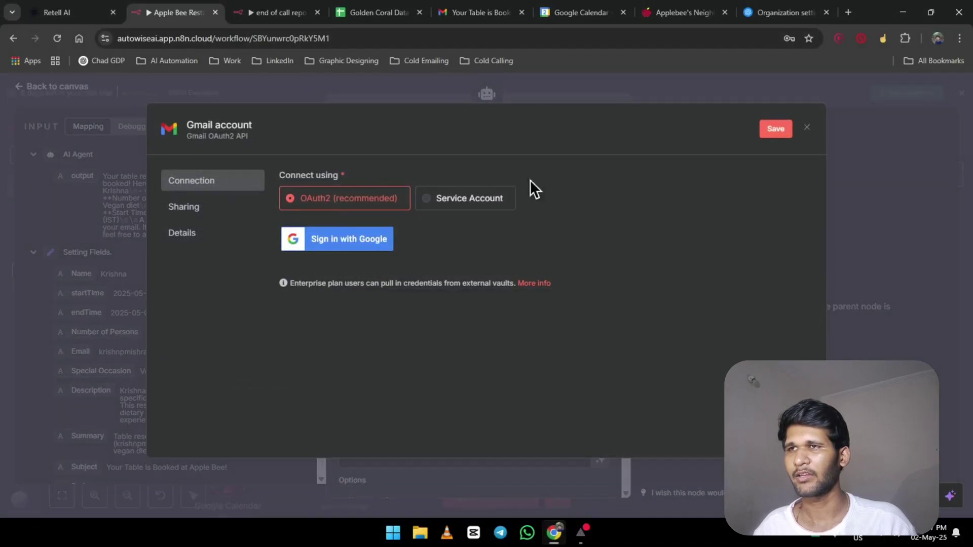
{"action": "left_click", "coordinate": [807, 128]}
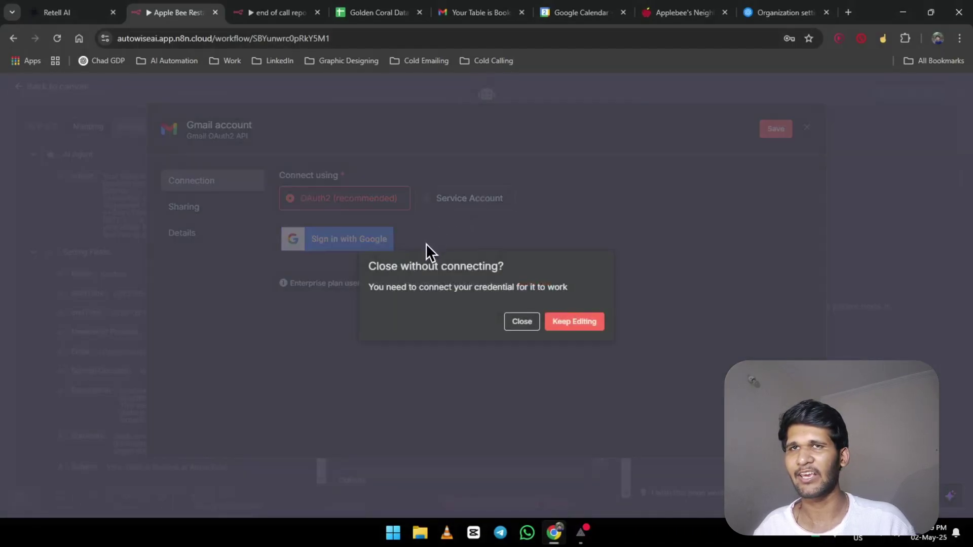
{"action": "left_click", "coordinate": [522, 322]}
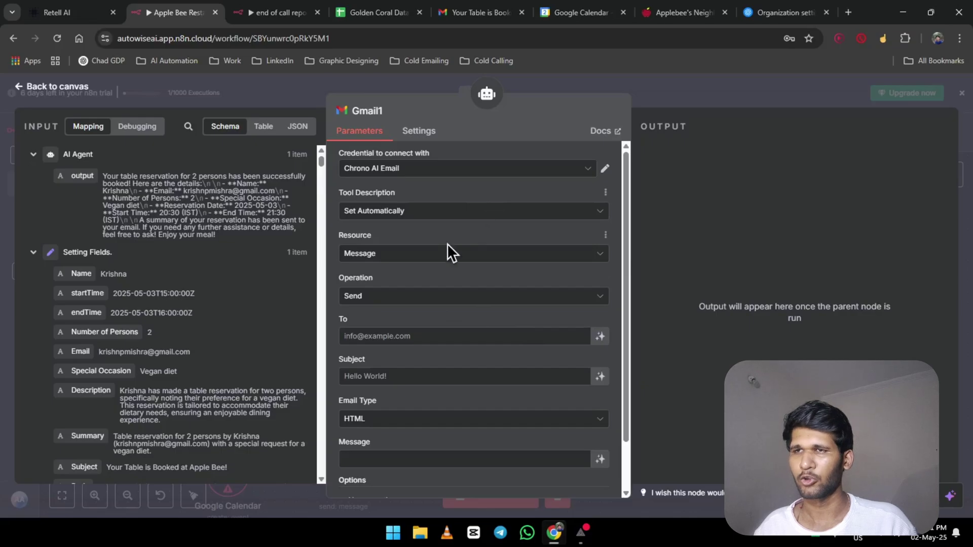
Choose Message as the resource and Send as the operation for the new Gmail tool.
{"action": "left_click", "coordinate": [435, 253]}
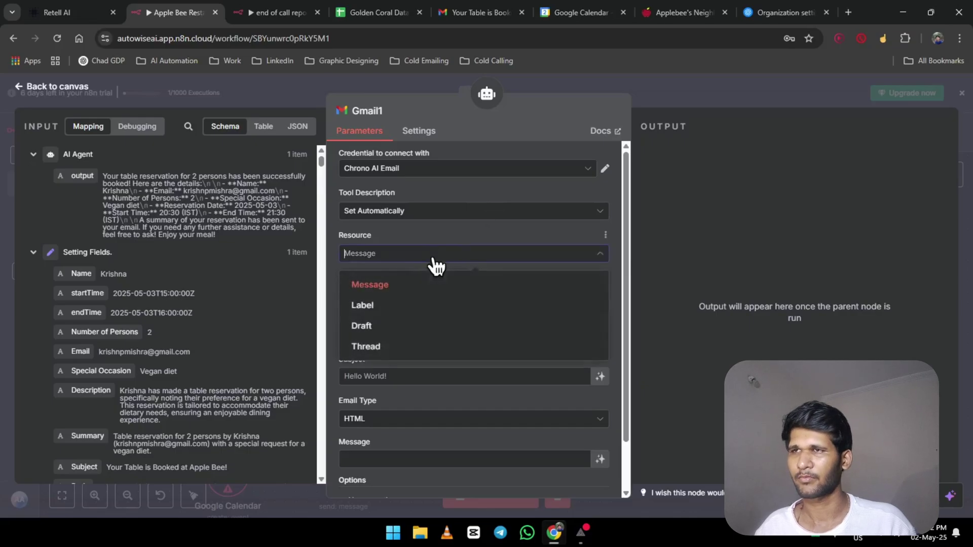
{"action": "left_click", "coordinate": [379, 288]}
{"action": "left_click", "coordinate": [404, 298]}
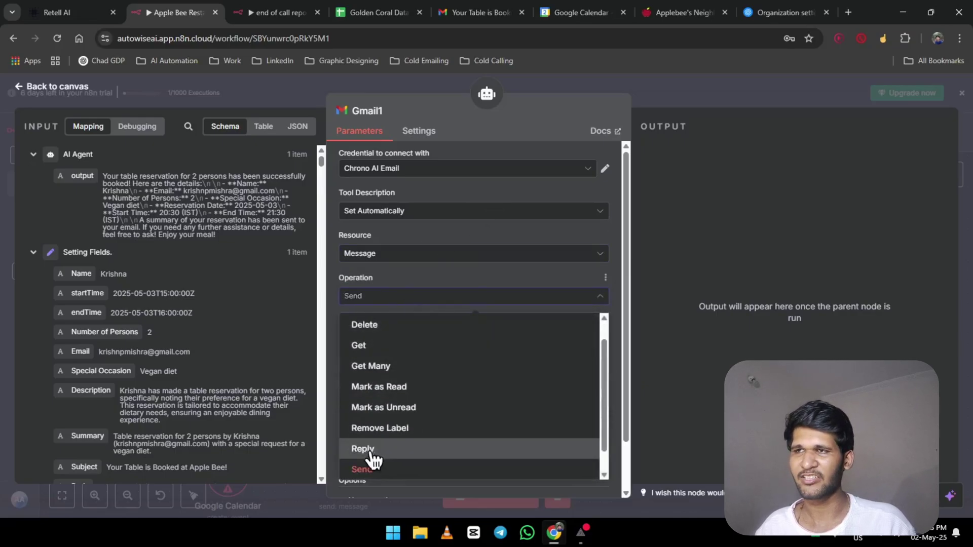
{"action": "left_click", "coordinate": [372, 299]}
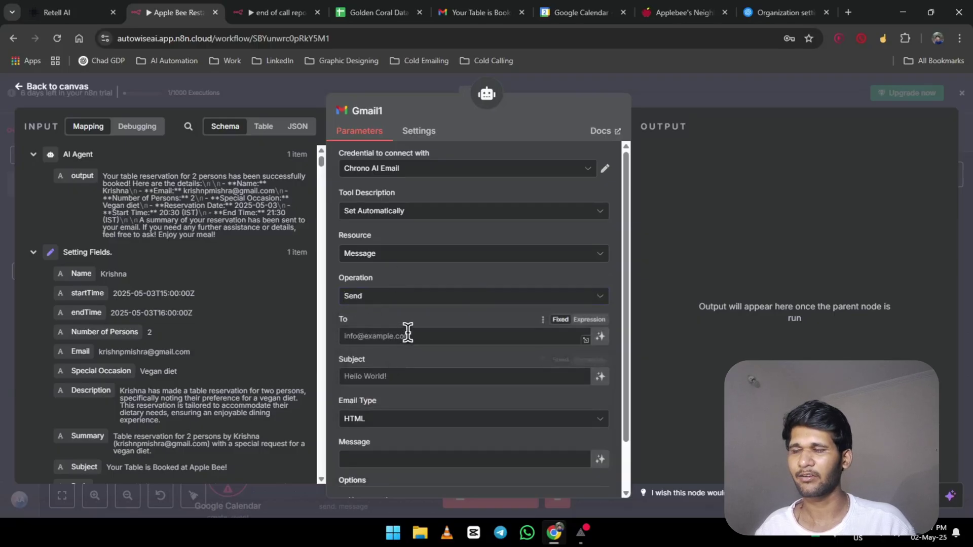
Review the Email, Subject and Body inputs from Setting Fields for the Gmail message, and check the available email types.
{"action": "left_click_drag", "start_coordinate": [64, 351], "coordinate": [123, 311]}
{"action": "scroll", "coordinate": [123, 341], "scroll_direction": "down", "scroll_amount": 1}
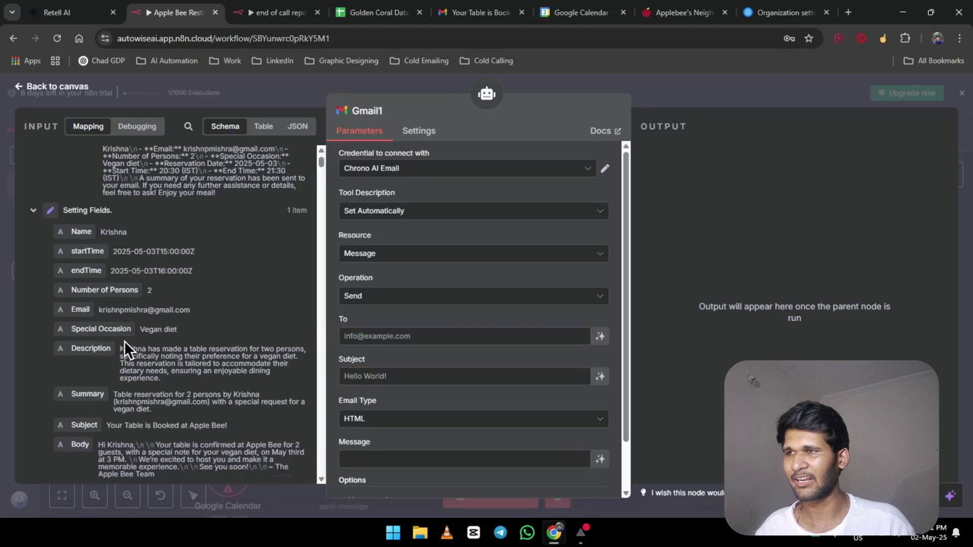
{"action": "scroll", "coordinate": [123, 341], "scroll_direction": "down", "scroll_amount": 2}
{"action": "left_click_drag", "start_coordinate": [84, 285], "coordinate": [98, 339]}
{"action": "left_click_drag", "start_coordinate": [79, 305], "coordinate": [182, 369]}
{"action": "left_click", "coordinate": [402, 421]}
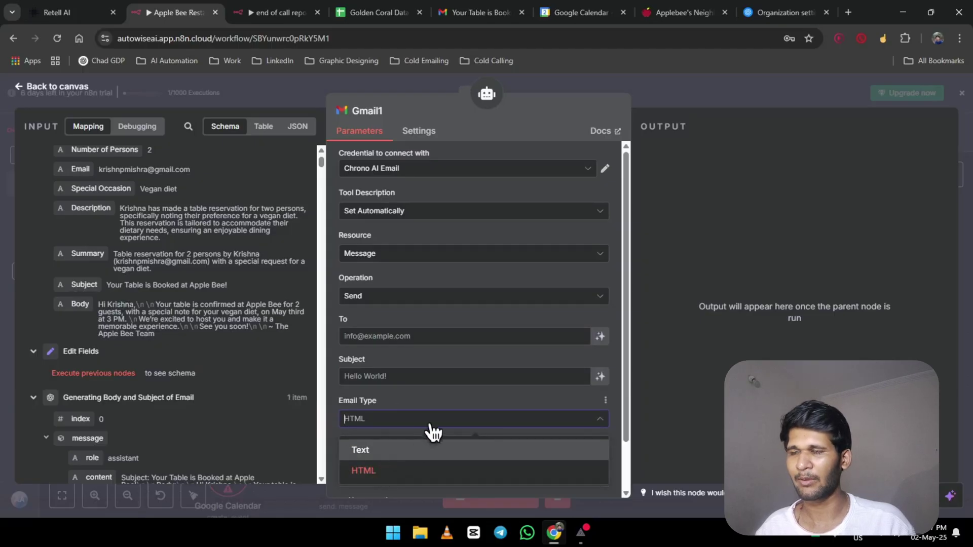
{"action": "left_click", "coordinate": [450, 395]}
Add the Append n8n Attribution option to the Gmail tool, turn it off and return to the canvas.
{"action": "scroll", "coordinate": [357, 438], "scroll_direction": "down", "scroll_amount": 1}
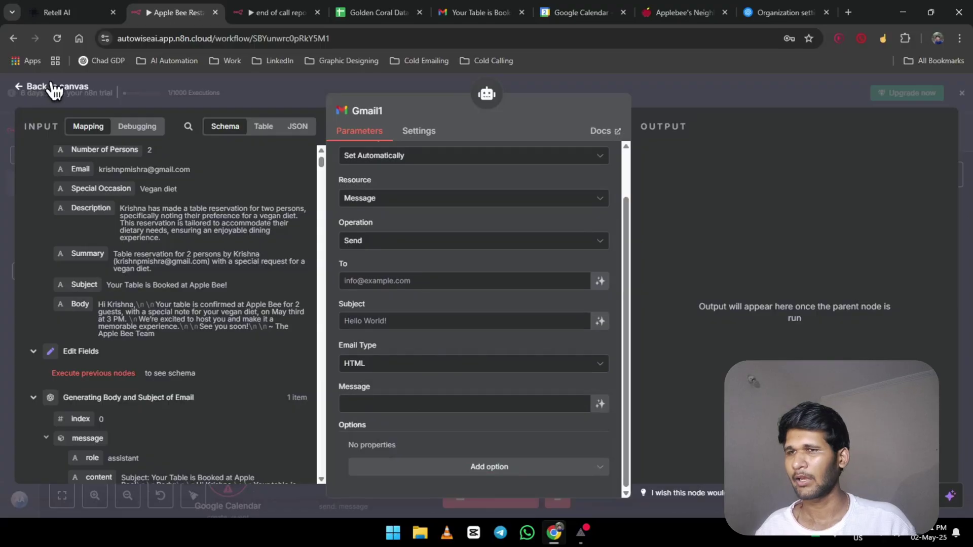
{"action": "left_click", "coordinate": [476, 467]}
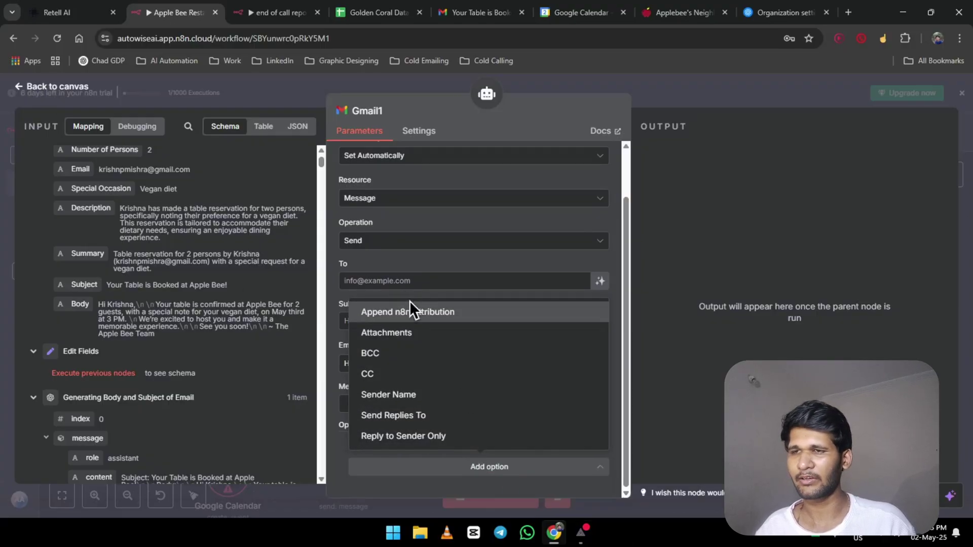
{"action": "left_click", "coordinate": [405, 315]}
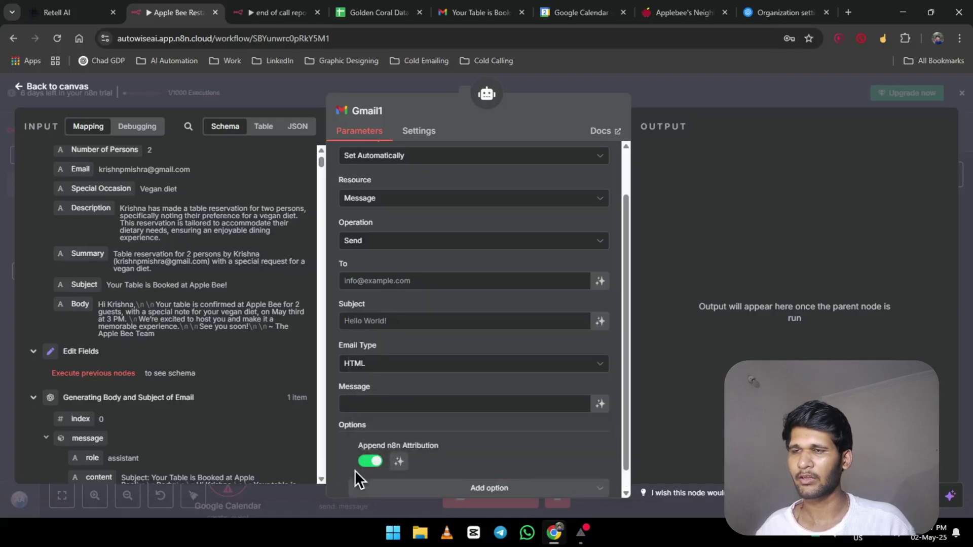
{"action": "left_click", "coordinate": [377, 462]}
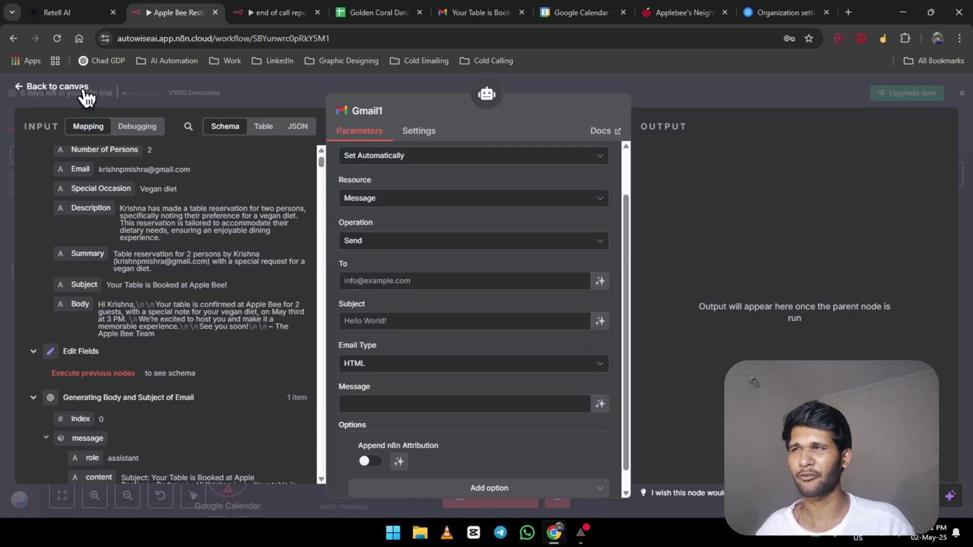
{"action": "left_click", "coordinate": [57, 86]}
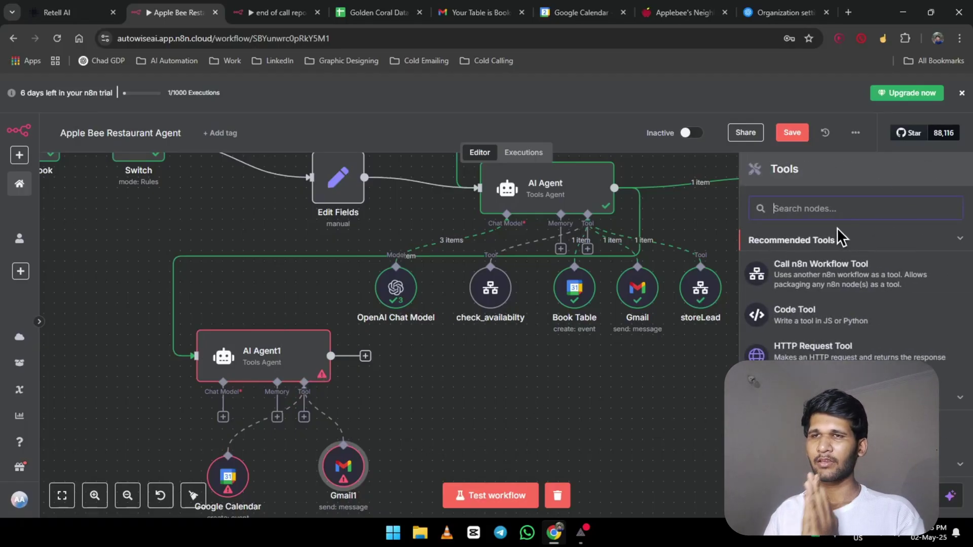
Delete the second AI Agent together with its unconnected Google Calendar and Gmail tools.
{"action": "left_click", "coordinate": [270, 372]}
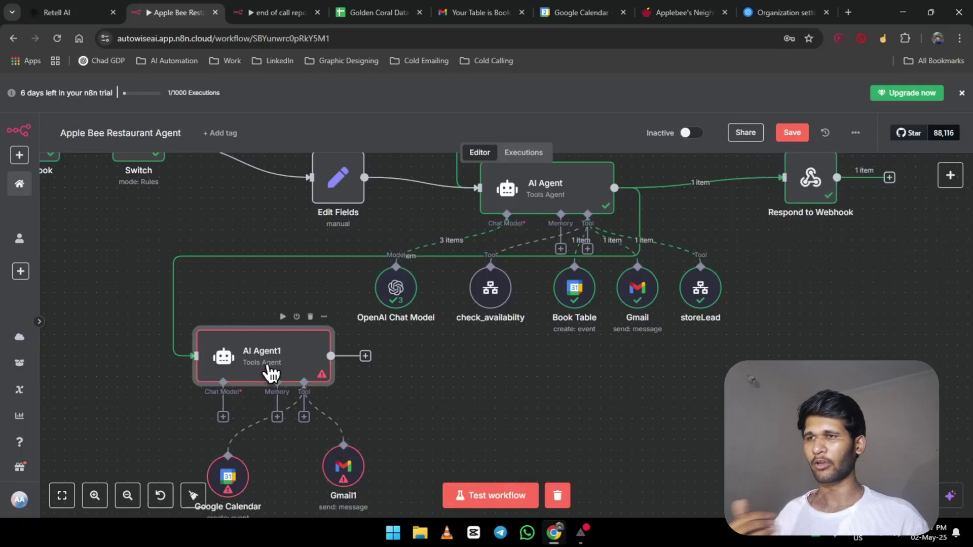
{"action": "key", "text": "Delete"}
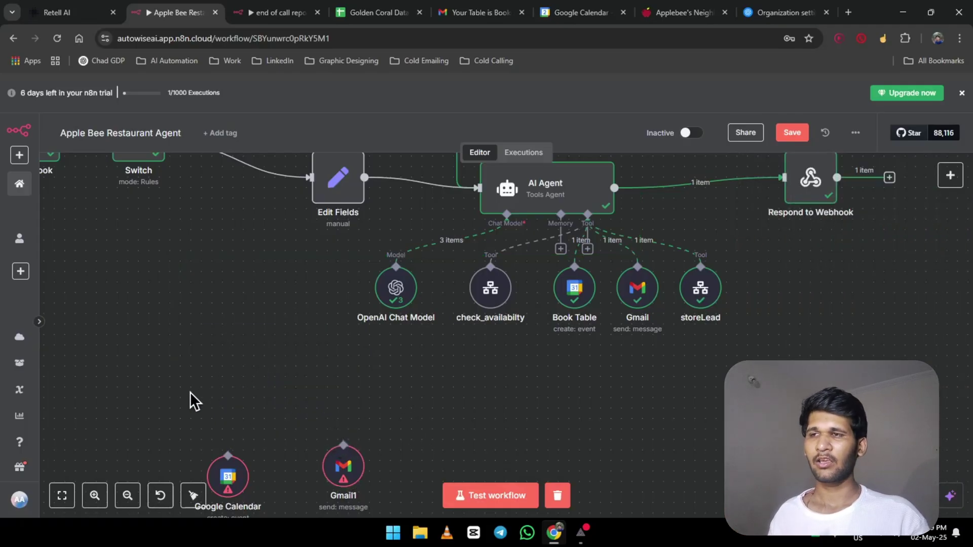
{"action": "left_click_drag", "start_coordinate": [243, 396], "coordinate": [406, 514]}
{"action": "key", "text": "Delete"}
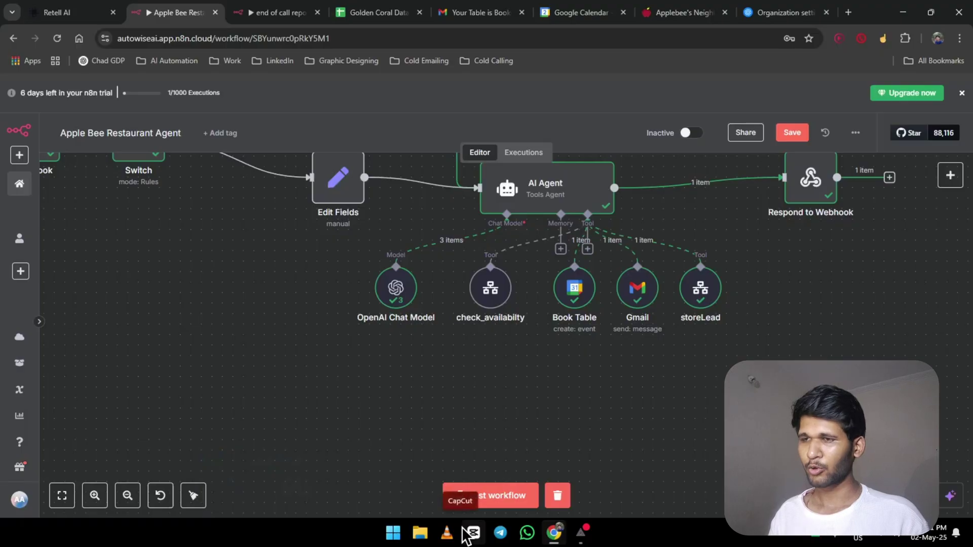
Open the storeLead and check_availability workflows in separate browser tabs and bring up storeLead.
{"action": "middle_click", "coordinate": [19, 183]}
{"action": "left_click", "coordinate": [212, 7]}
{"action": "left_click_drag", "start_coordinate": [212, 7], "coordinate": [168, 12]}
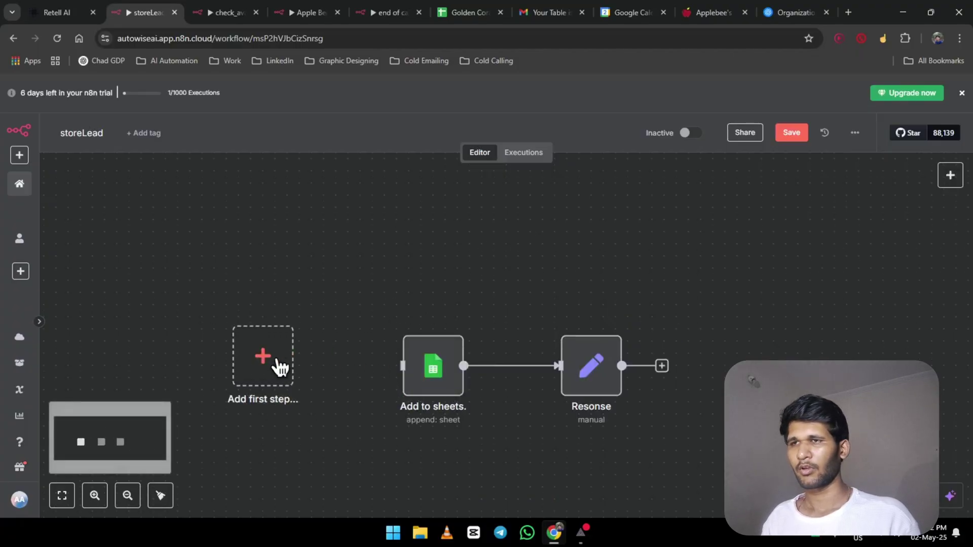
Add a When Executed by Another Workflow trigger that accepts all data and connect it to the Add to sheets node.
{"action": "left_click", "coordinate": [274, 362]}
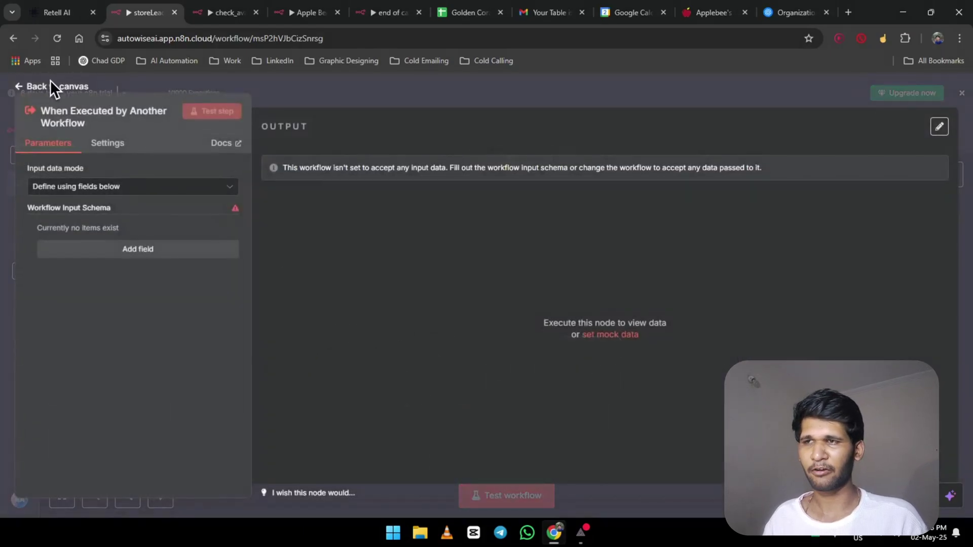
{"action": "left_click", "coordinate": [109, 188]}
{"action": "left_click", "coordinate": [127, 290]}
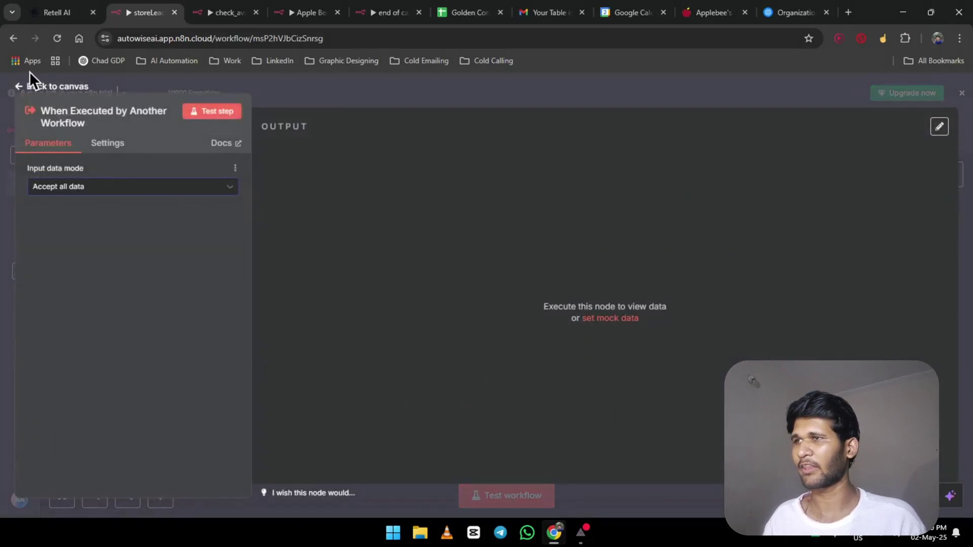
{"action": "left_click", "coordinate": [46, 87]}
{"action": "left_click_drag", "start_coordinate": [437, 403], "coordinate": [205, 366]}
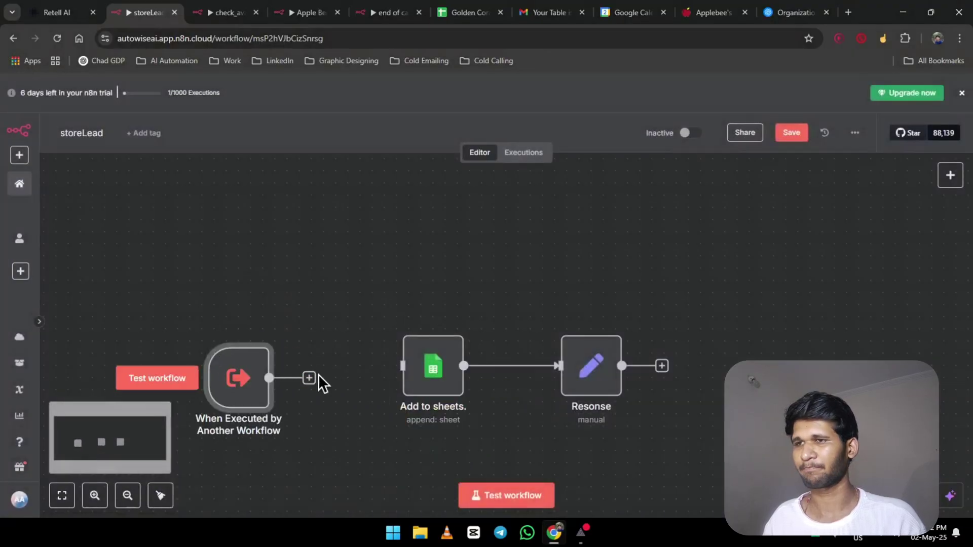
{"action": "left_click_drag", "start_coordinate": [402, 359], "coordinate": [403, 365]}
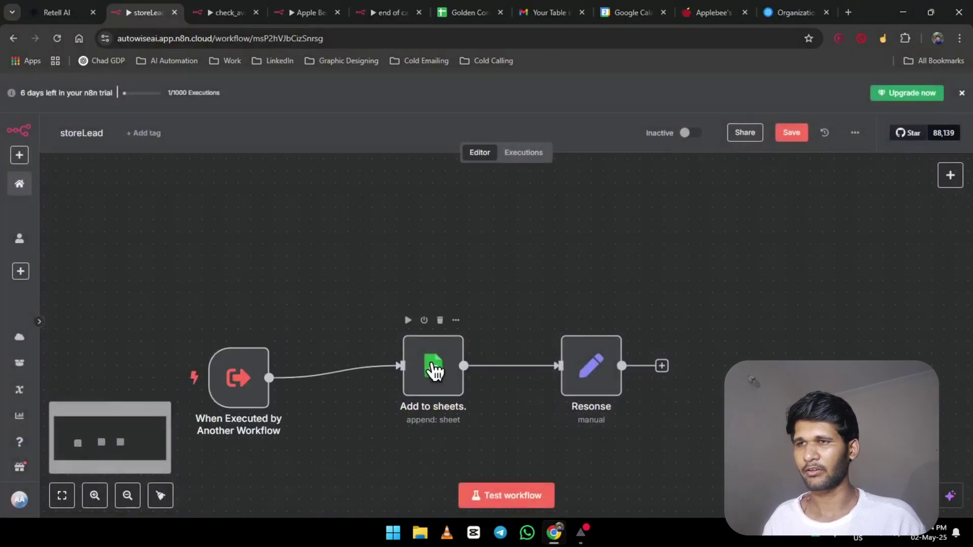
Search the node list for "sheet" and look through the available Google Sheets actions.
{"action": "key", "text": "Tab"}
{"action": "type", "text": "sheet"}
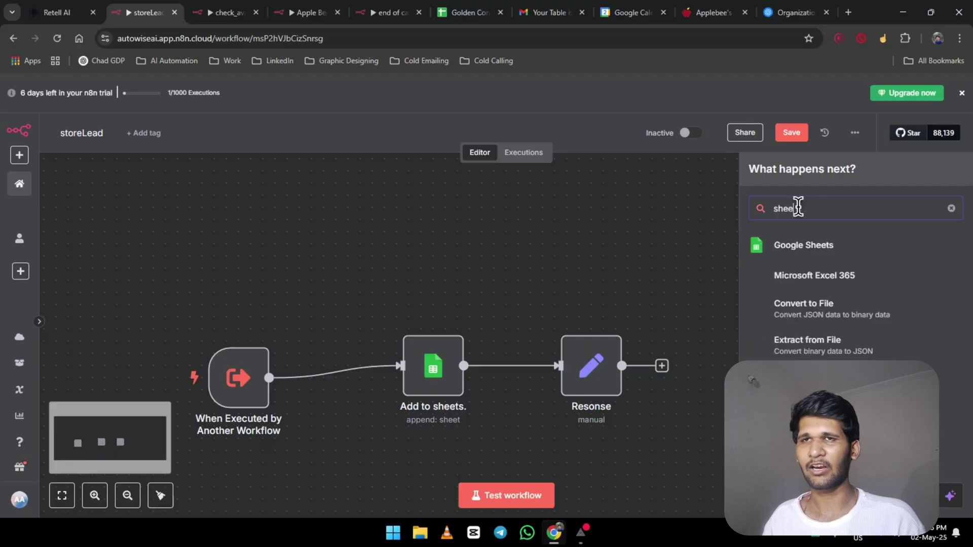
{"action": "left_click", "coordinate": [846, 263]}
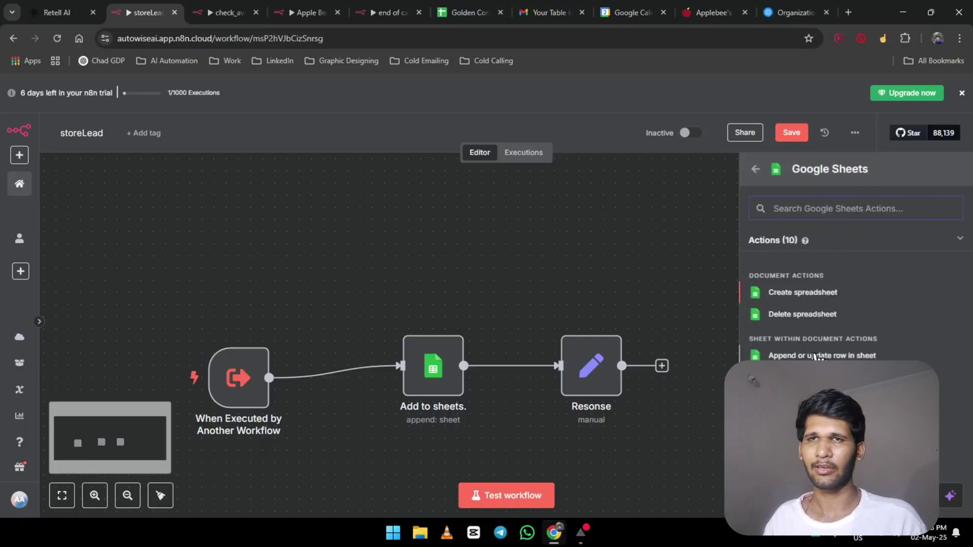
{"action": "scroll", "coordinate": [862, 279], "scroll_direction": "down", "scroll_amount": 3}
Review the Add to sheets node's operation, document, sheet and column settings, and return to the canvas.
{"action": "left_click", "coordinate": [433, 365]}
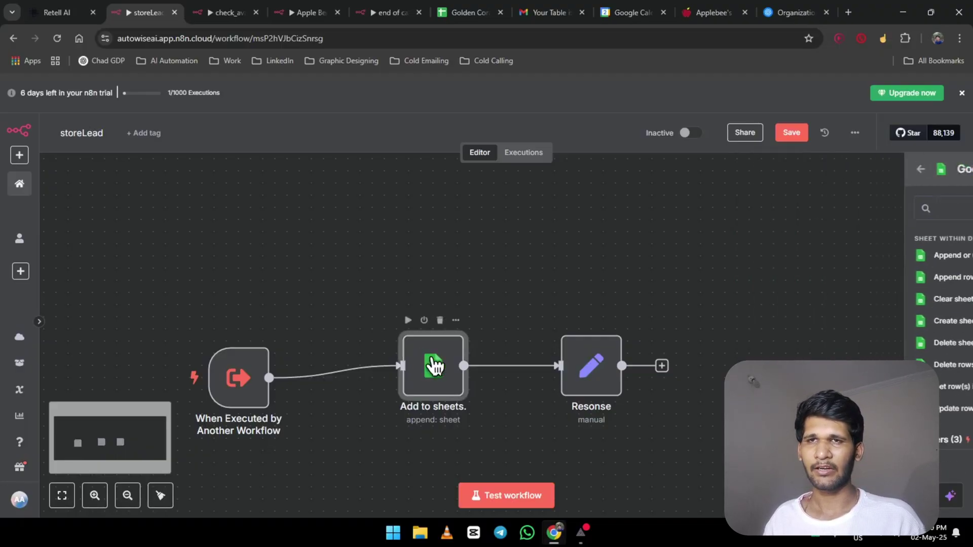
{"action": "double_click", "coordinate": [458, 352]}
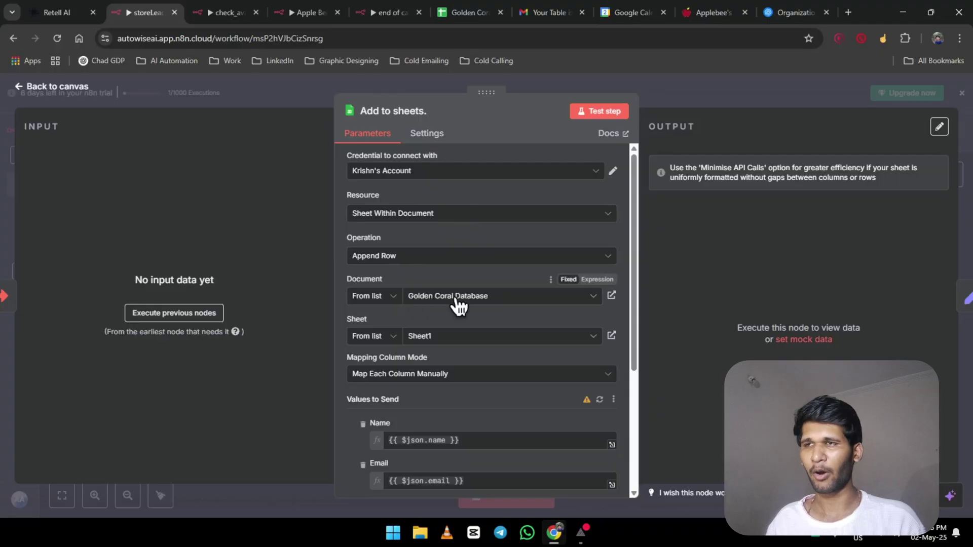
{"action": "scroll", "coordinate": [436, 357], "scroll_direction": "down", "scroll_amount": 4}
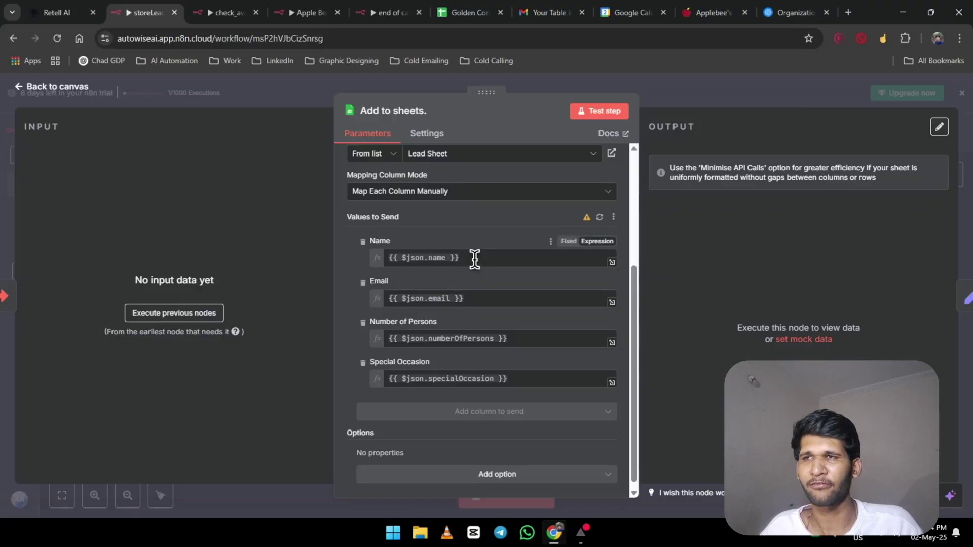
{"action": "left_click", "coordinate": [60, 87]}
Draft mock output for the workflow trigger with a single empty "query" field, and leave it unsaved.
{"action": "double_click", "coordinate": [235, 376]}
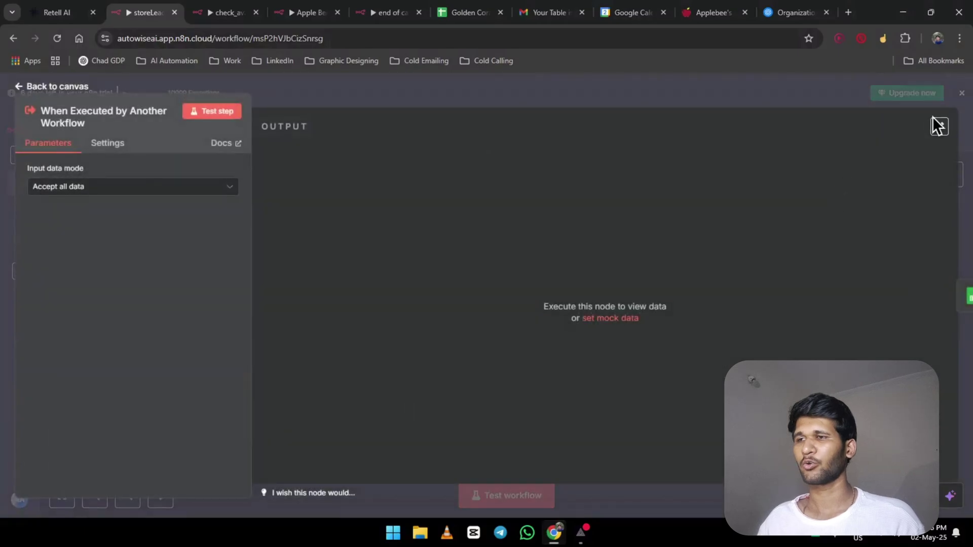
{"action": "left_click", "coordinate": [939, 127]}
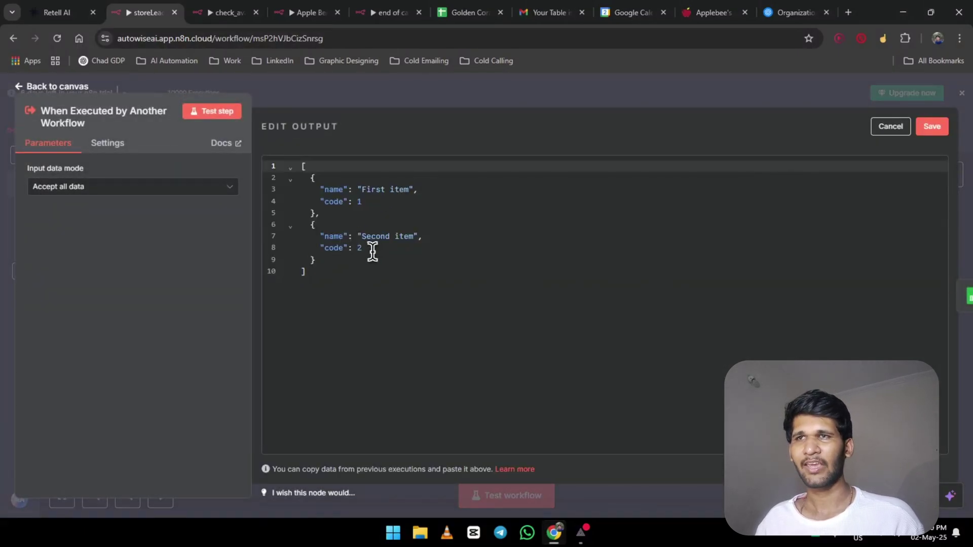
{"action": "left_click_drag", "start_coordinate": [371, 251], "coordinate": [299, 194]}
{"action": "key", "text": "BackSpace"}
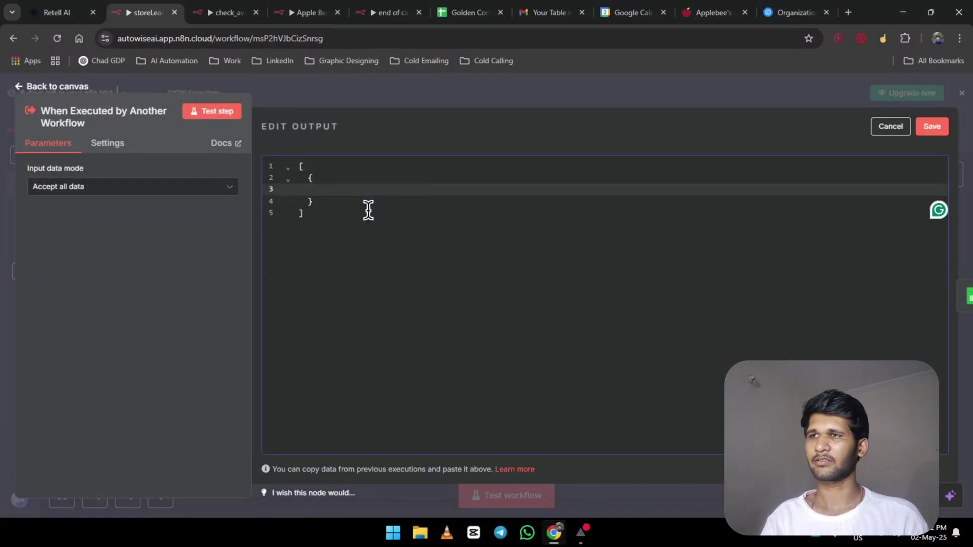
{"action": "type", "text": "\""}
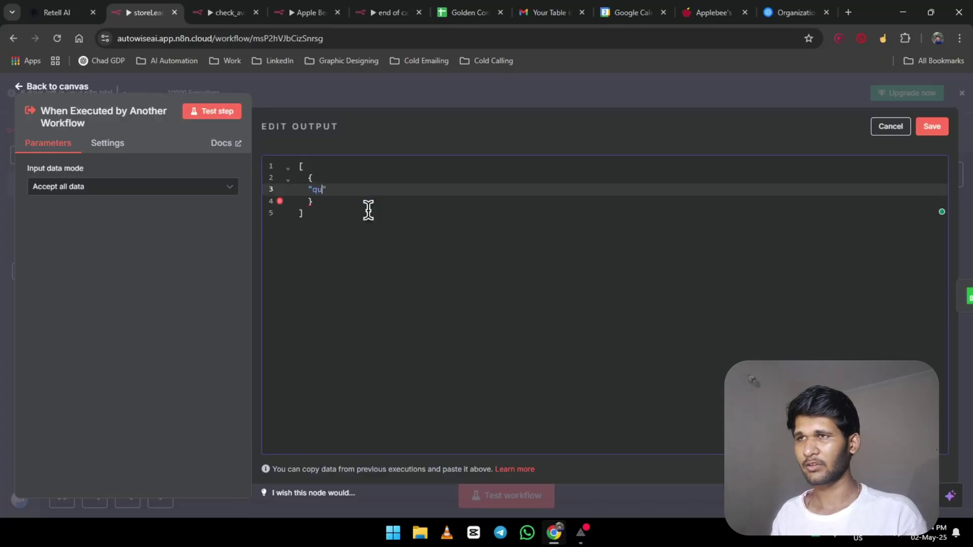
{"action": "type", "text": "query\":"}
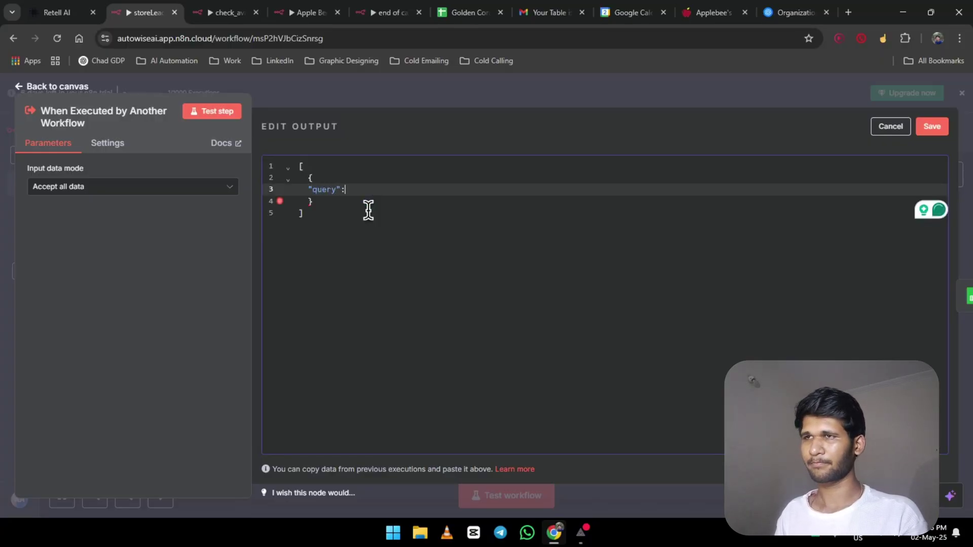
{"action": "type", "text": "\"\""}
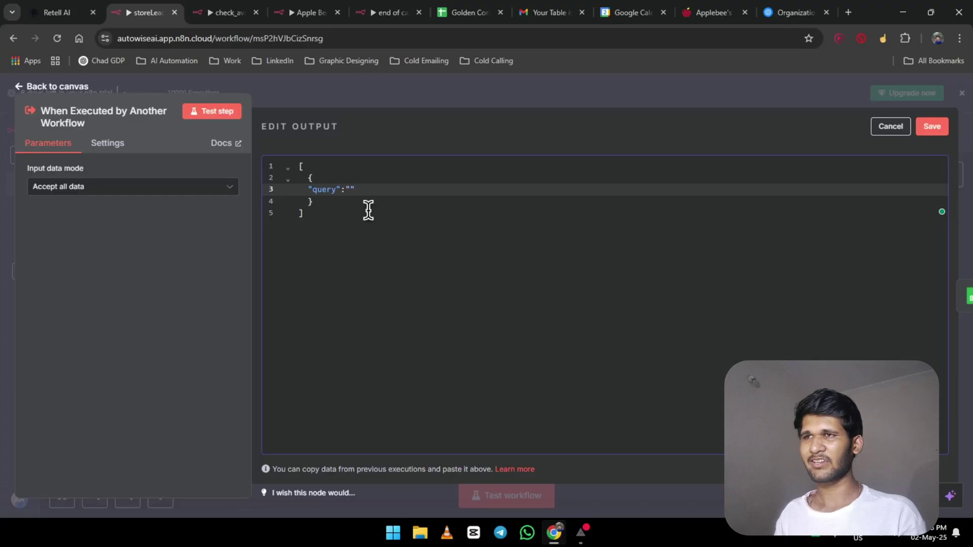
{"action": "left_click", "coordinate": [890, 129]}
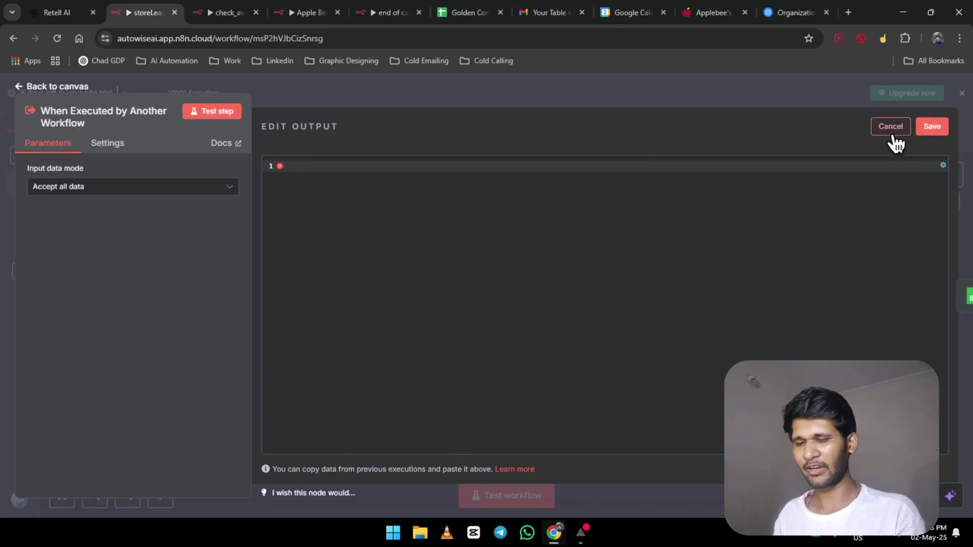
{"action": "left_click", "coordinate": [51, 88]}
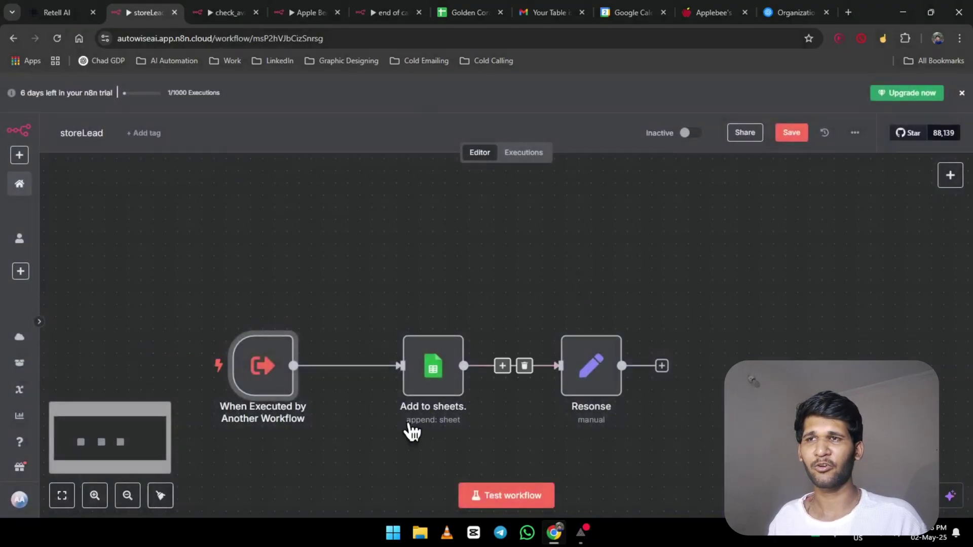
Examine how the Add to sheets node maps Name, Email, Number of Persons and Special Occasion to input expressions.
{"action": "left_click", "coordinate": [436, 372]}
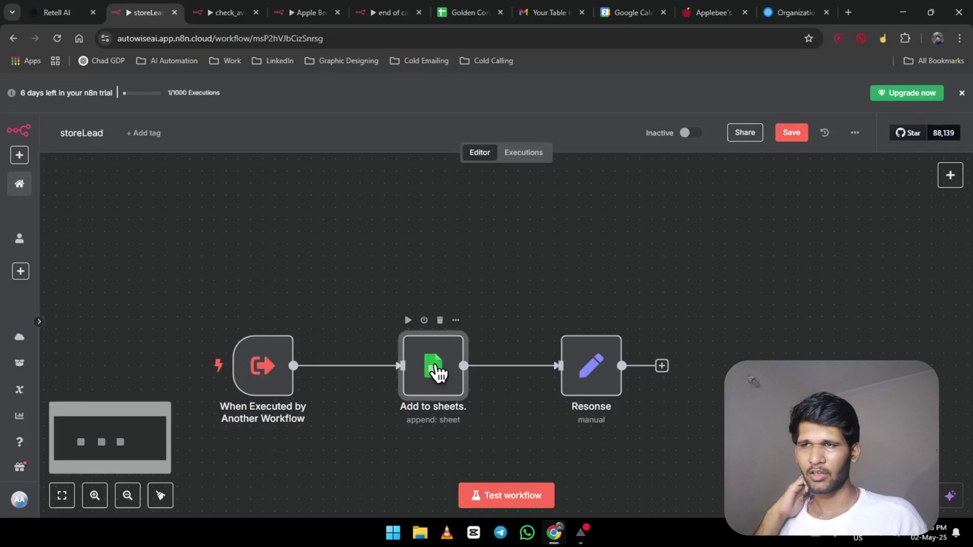
{"action": "double_click", "coordinate": [436, 372]}
{"action": "scroll", "coordinate": [461, 300], "scroll_direction": "down", "scroll_amount": 5}
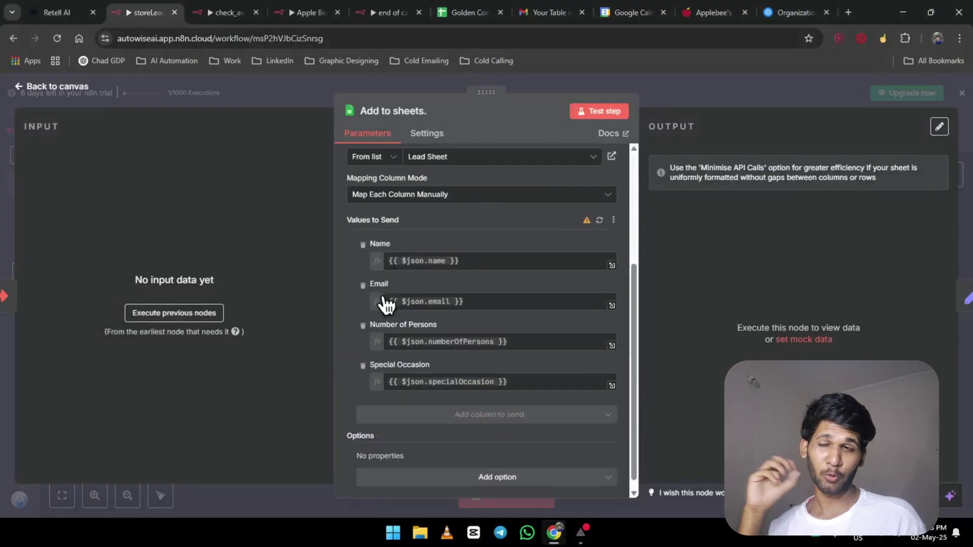
{"action": "scroll", "coordinate": [387, 304], "scroll_direction": "up", "scroll_amount": 1}
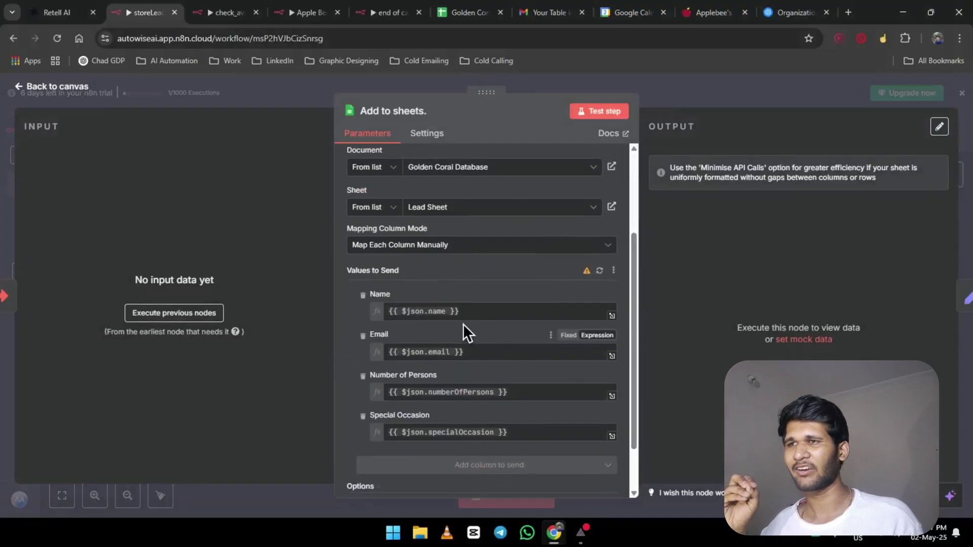
{"action": "left_click", "coordinate": [388, 311]}
{"action": "left_click", "coordinate": [477, 281]}
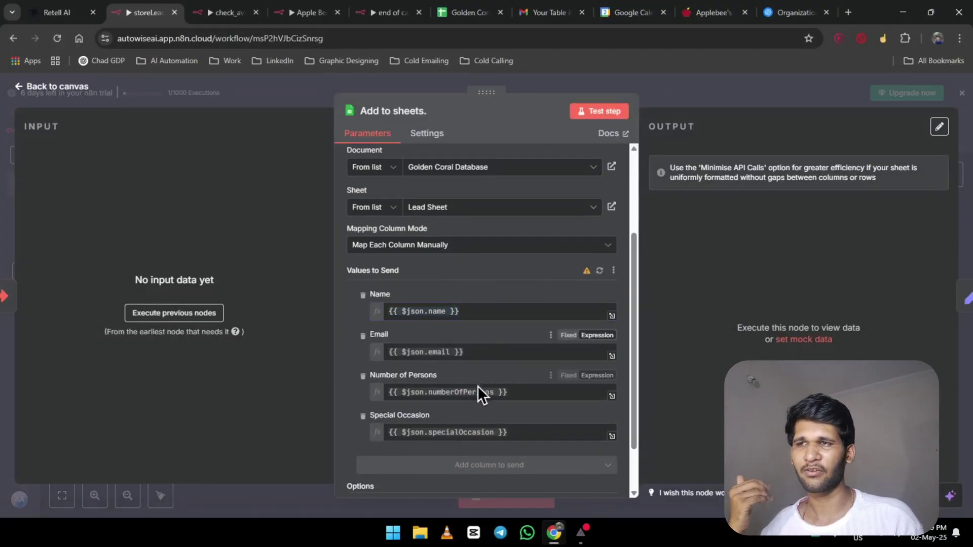
{"action": "left_click", "coordinate": [55, 87]}
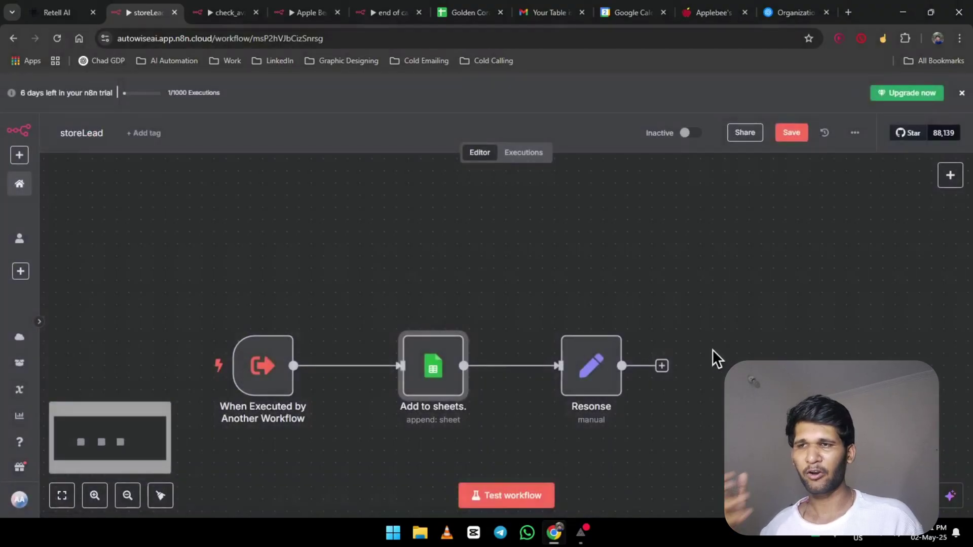
Review the Response field in the last storeLead node, including its available data types and its value.
{"action": "left_click", "coordinate": [602, 369]}
{"action": "double_click", "coordinate": [602, 369]}
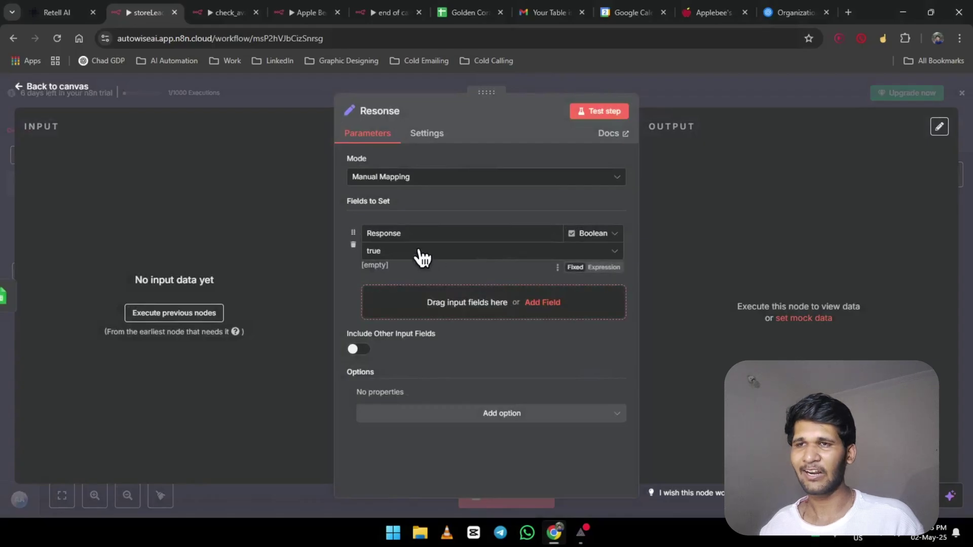
{"action": "double_click", "coordinate": [420, 232]}
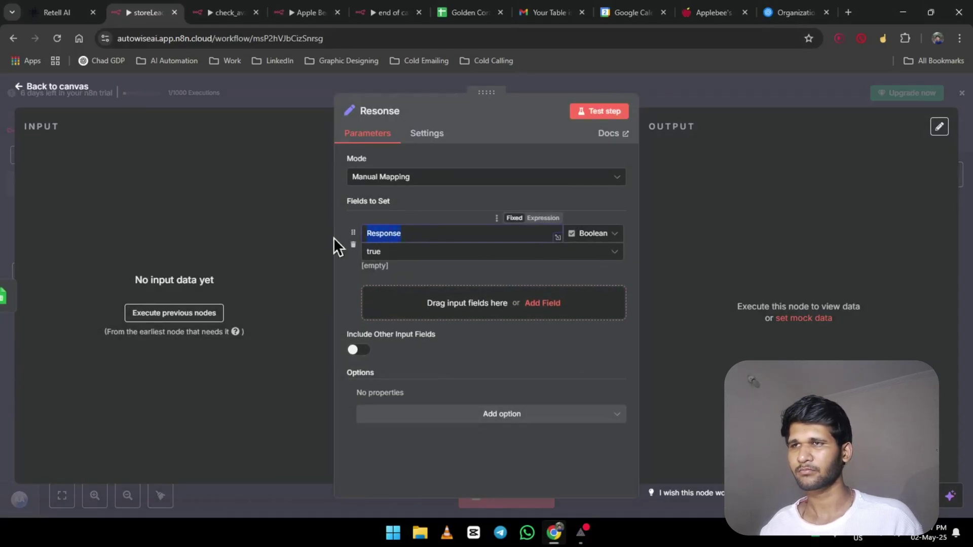
{"action": "left_click", "coordinate": [602, 237]}
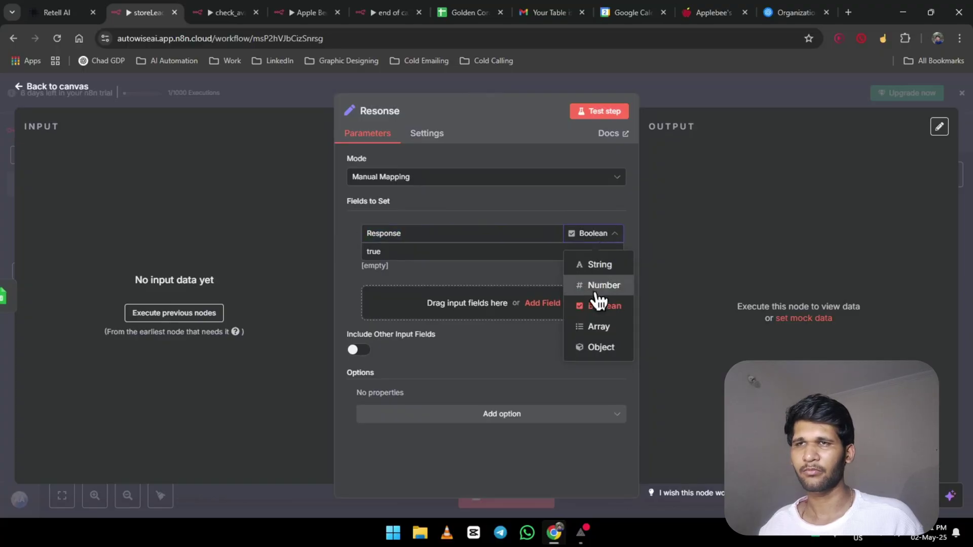
{"action": "left_click", "coordinate": [396, 254]}
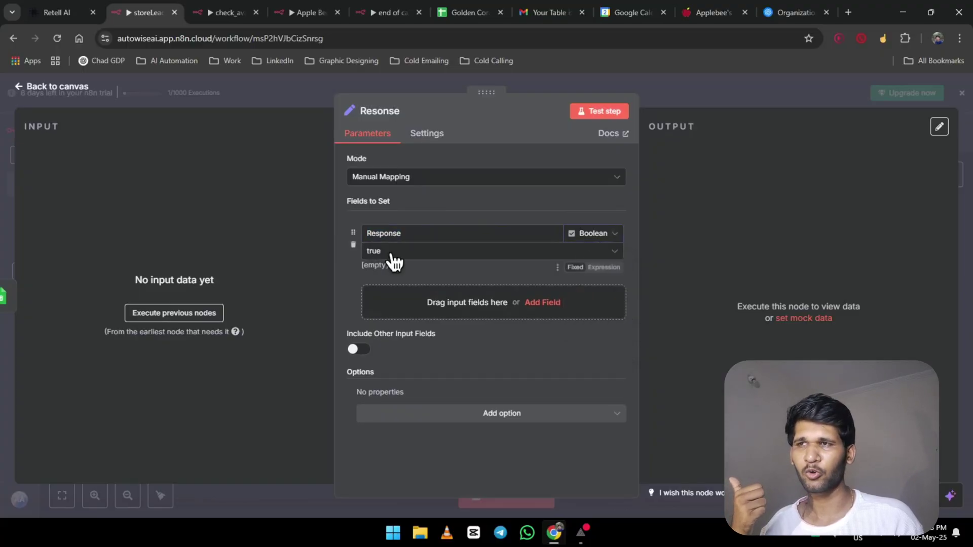
{"action": "left_click", "coordinate": [27, 86]}
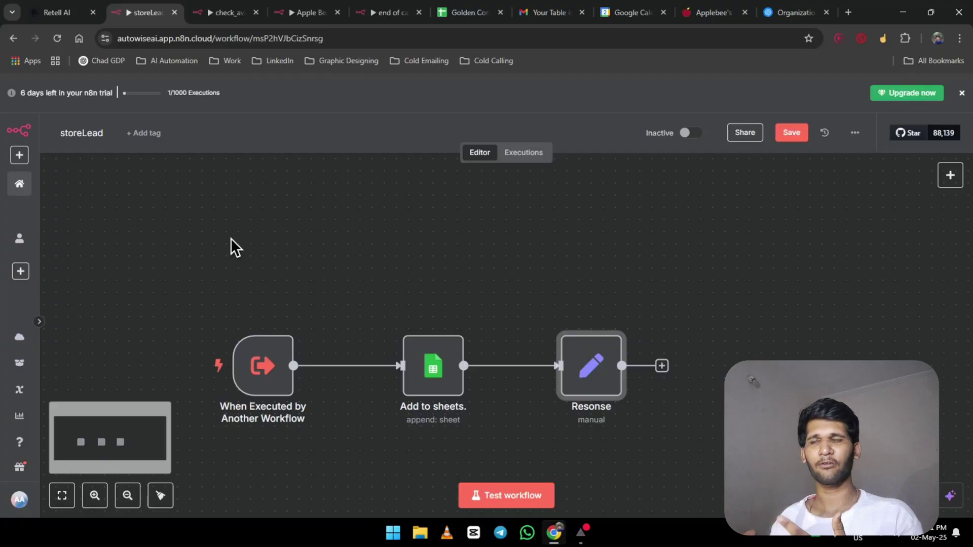
Switch to the check_availability workflow and examine its nodes from the trigger through the availability switch.
{"action": "left_click", "coordinate": [244, 13]}
{"action": "scroll", "coordinate": [163, 385], "scroll_direction": "up", "scroll_amount": 3}
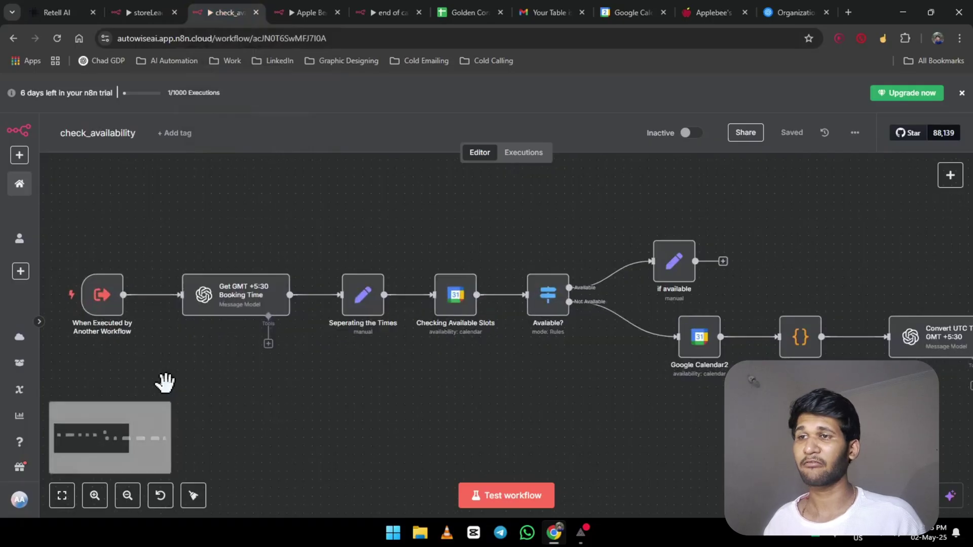
{"action": "left_click_drag", "start_coordinate": [162, 384], "coordinate": [392, 398]}
{"action": "scroll", "coordinate": [392, 399], "scroll_direction": "up", "scroll_amount": 2}
{"action": "left_click_drag", "start_coordinate": [400, 361], "coordinate": [363, 395]}
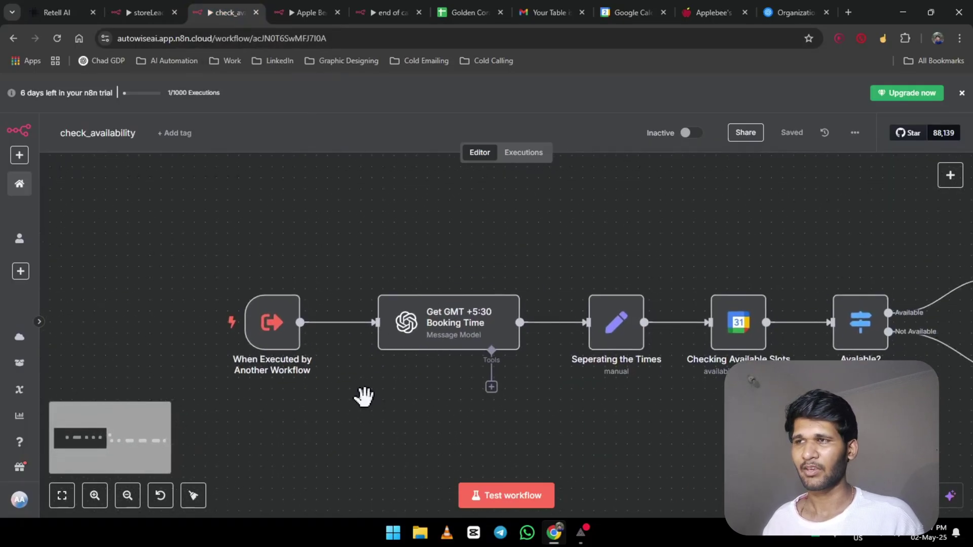
{"action": "scroll", "coordinate": [363, 396], "scroll_direction": "down", "scroll_amount": 3}
{"action": "scroll", "coordinate": [363, 396], "scroll_direction": "up", "scroll_amount": 3}
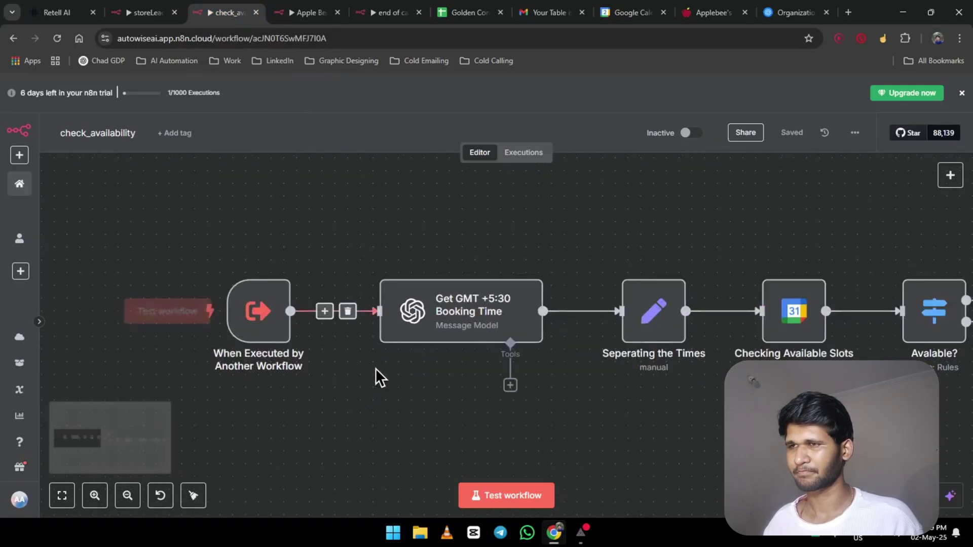
{"action": "left_click_drag", "start_coordinate": [278, 377], "coordinate": [169, 415]}
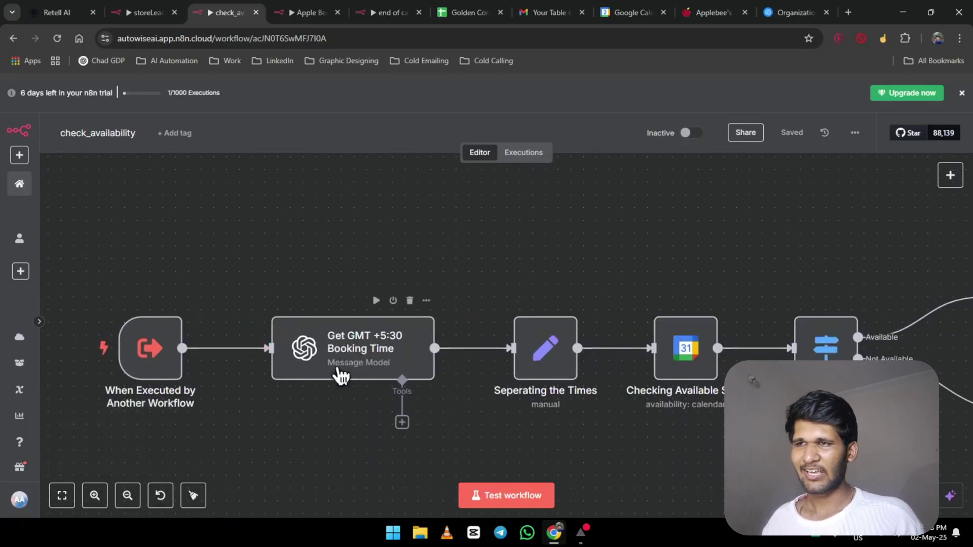
Open the Get GMT +5:30 Booking Time node and enlarge its system prompt field to show the full text.
{"action": "scroll", "coordinate": [337, 373], "scroll_direction": "down", "scroll_amount": 1}
{"action": "left_click", "coordinate": [393, 299]}
{"action": "double_click", "coordinate": [393, 299]}
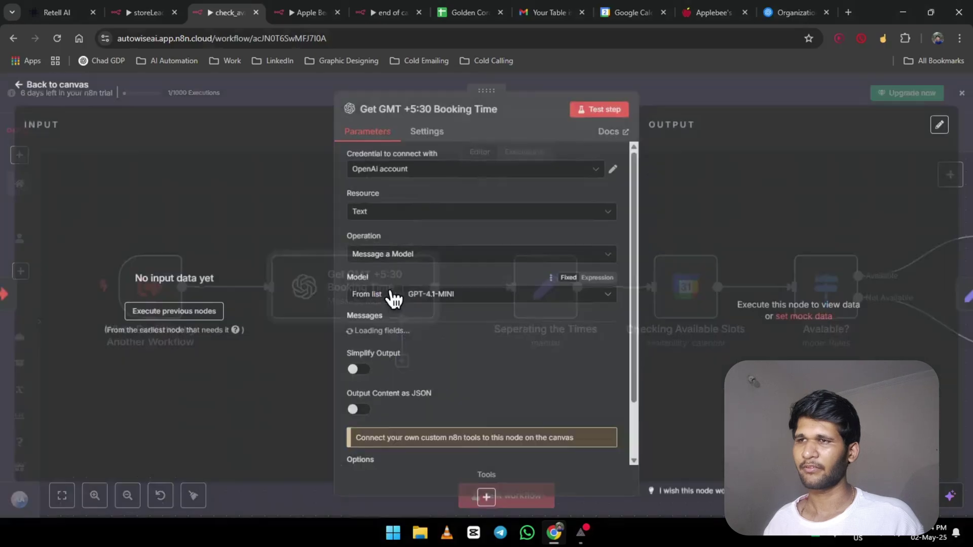
{"action": "scroll", "coordinate": [413, 391], "scroll_direction": "down", "scroll_amount": 4}
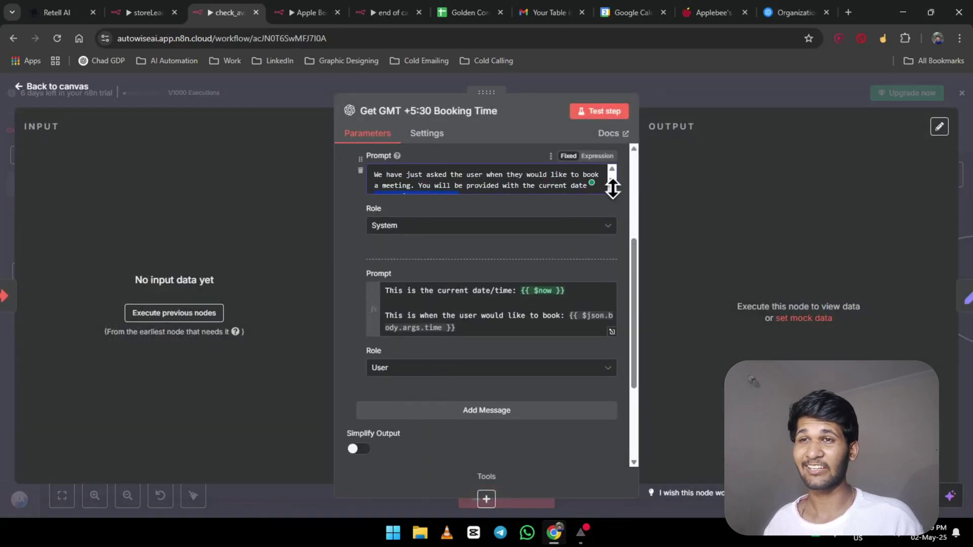
{"action": "left_click_drag", "start_coordinate": [612, 189], "coordinate": [594, 390]}
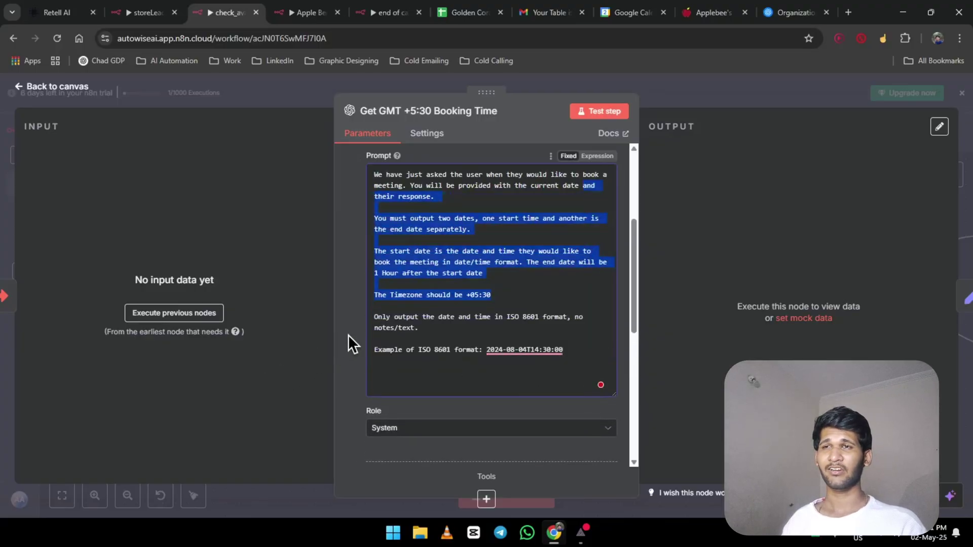
{"action": "left_click", "coordinate": [359, 305]}
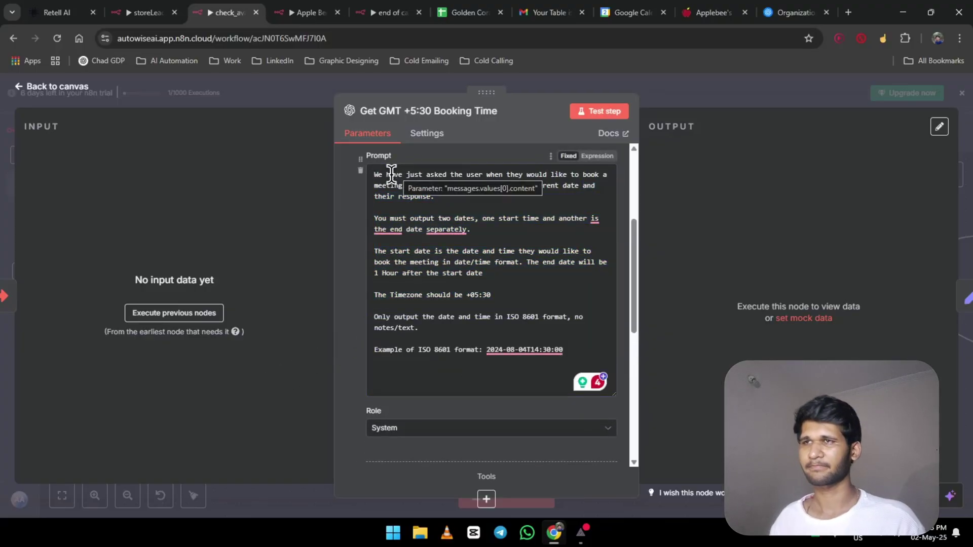
Read the system prompt's instructions on the user's response, the two output dates, the one-hour end time and the ISO 8601 format.
{"action": "left_click_drag", "start_coordinate": [373, 175], "coordinate": [455, 201]}
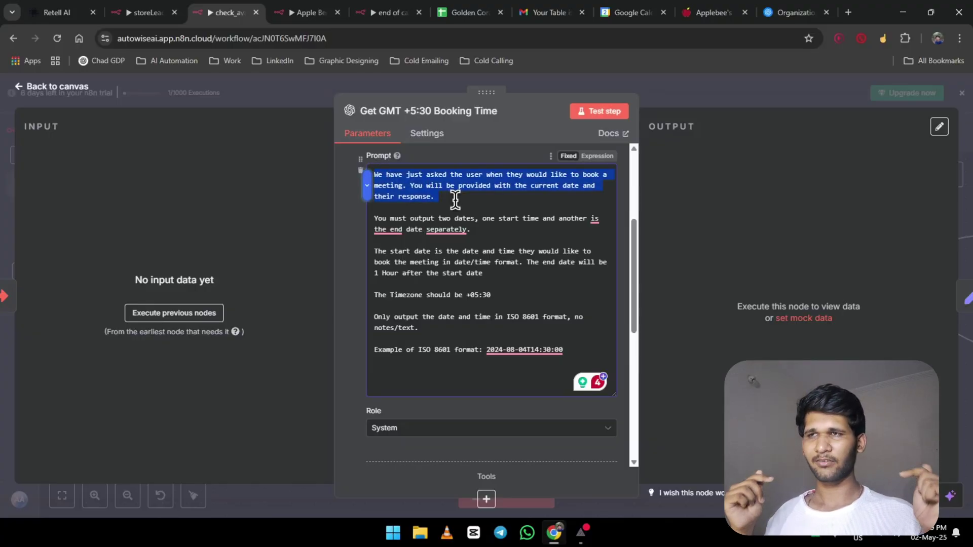
{"action": "left_click", "coordinate": [455, 200]}
{"action": "left_click_drag", "start_coordinate": [446, 196], "coordinate": [378, 177]}
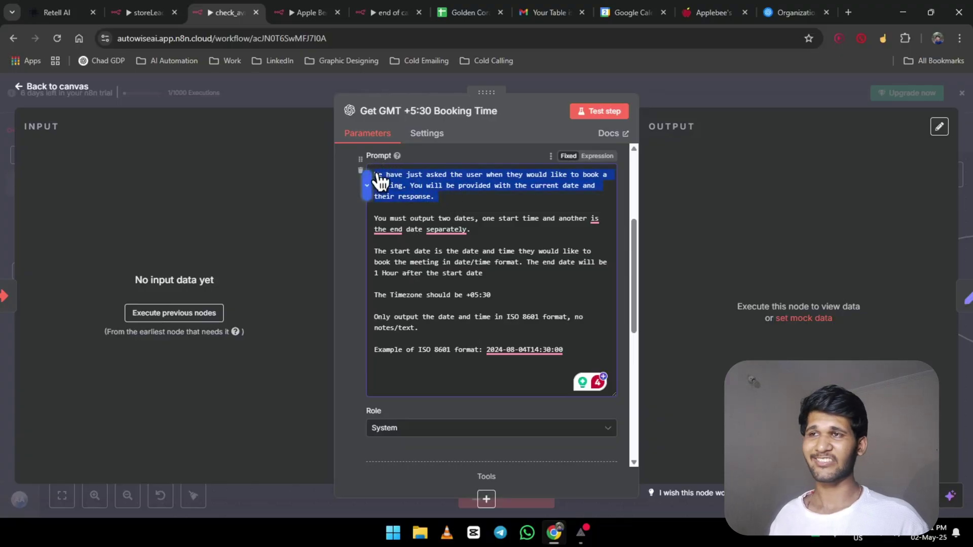
{"action": "left_click", "coordinate": [472, 203]}
{"action": "left_click_drag", "start_coordinate": [455, 199], "coordinate": [376, 177]}
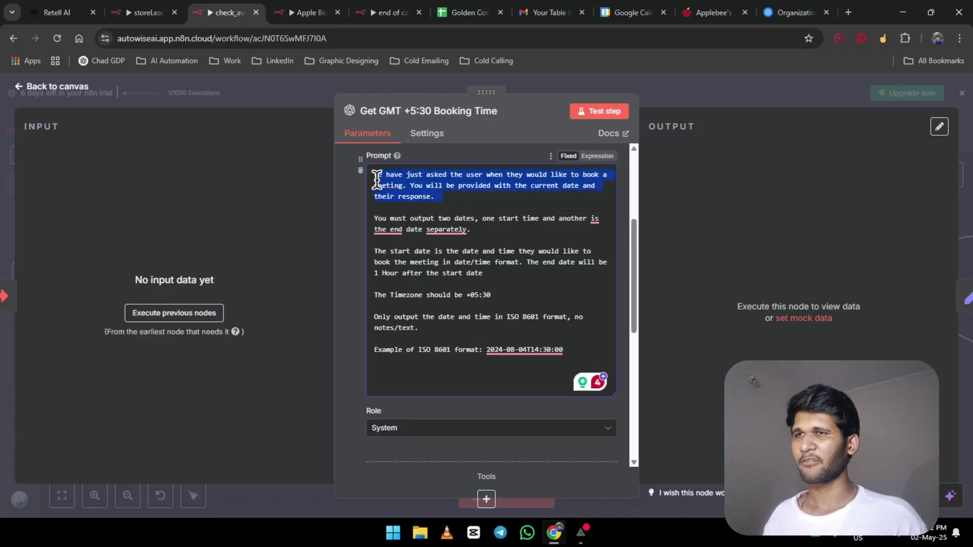
{"action": "left_click", "coordinate": [455, 197]}
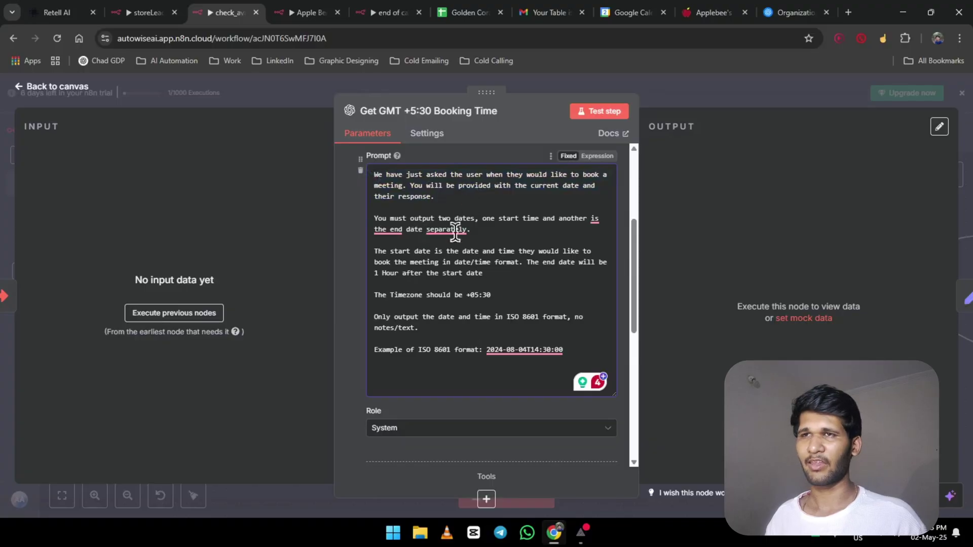
{"action": "left_click_drag", "start_coordinate": [474, 231], "coordinate": [370, 211]}
{"action": "left_click", "coordinate": [439, 198]}
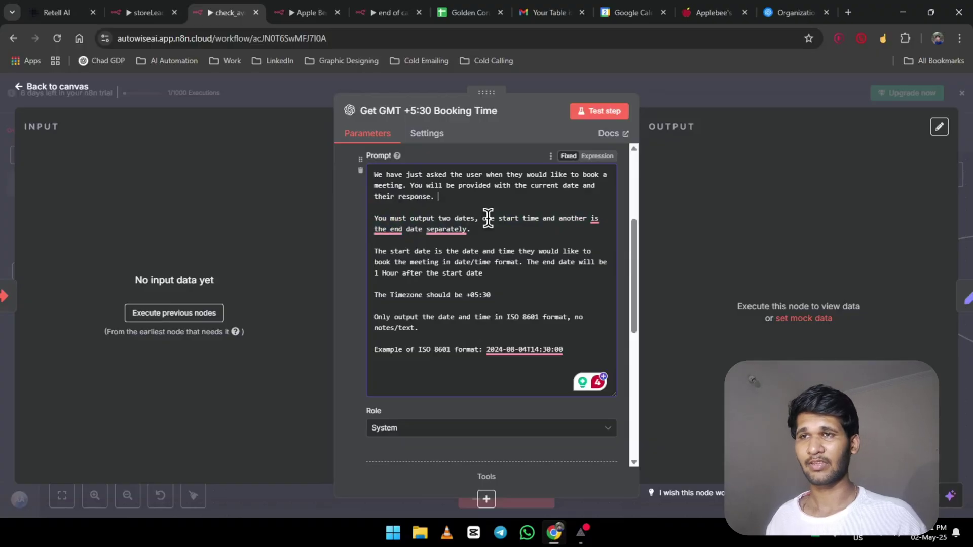
{"action": "left_click_drag", "start_coordinate": [373, 251], "coordinate": [496, 268]}
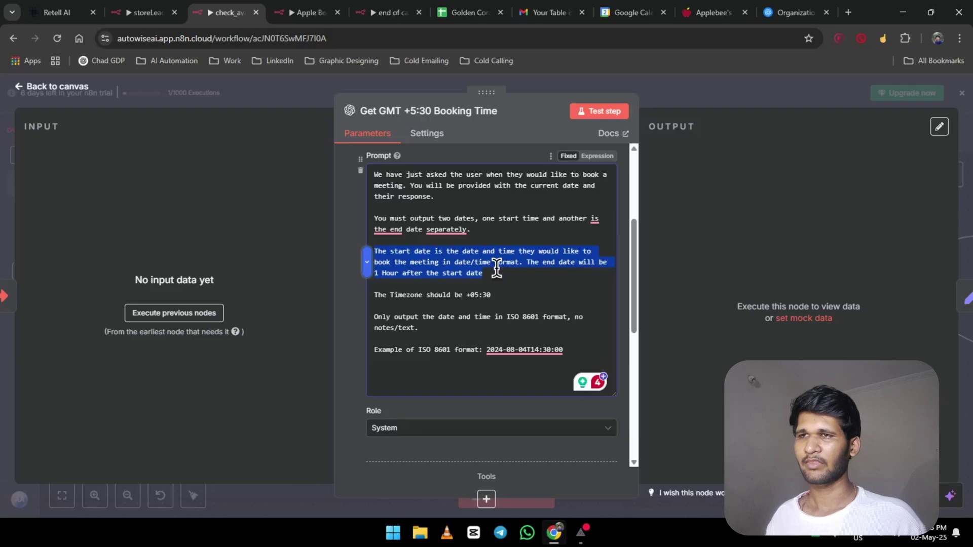
{"action": "left_click", "coordinate": [497, 268]}
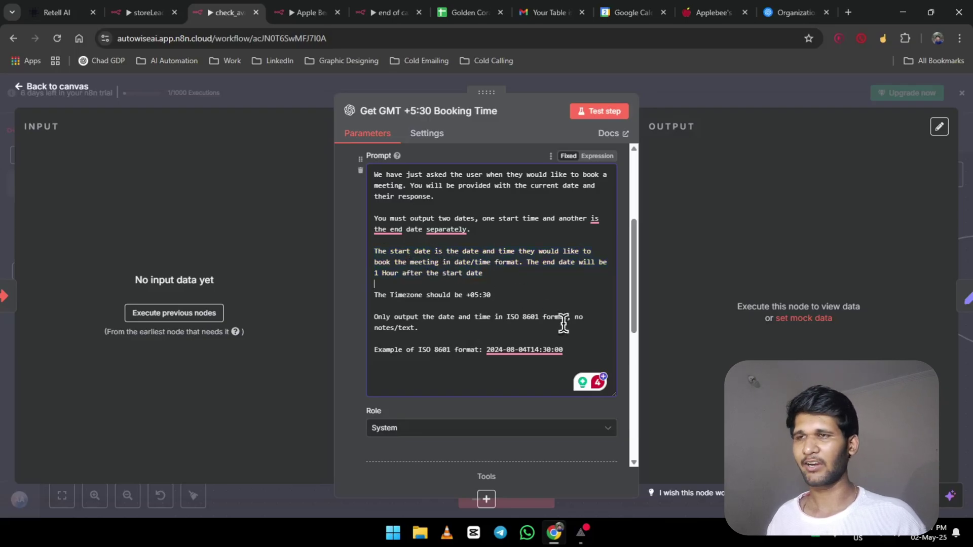
{"action": "left_click", "coordinate": [68, 90]}
Examine the startTime and endTime expressions in the Seperating the Times node, focusing on the split('\n') part.
{"action": "left_click_drag", "start_coordinate": [531, 383], "coordinate": [421, 390]}
{"action": "left_click", "coordinate": [429, 315]}
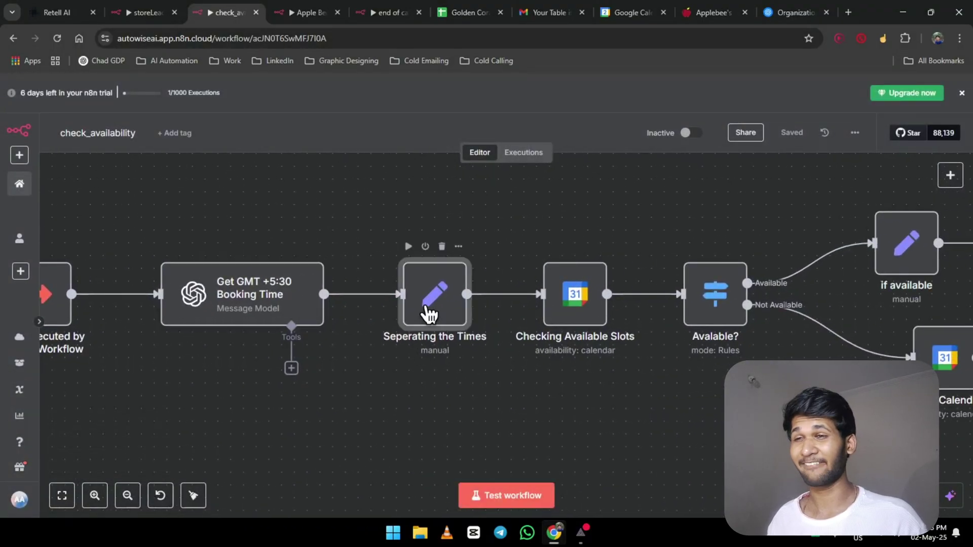
{"action": "double_click", "coordinate": [429, 315]}
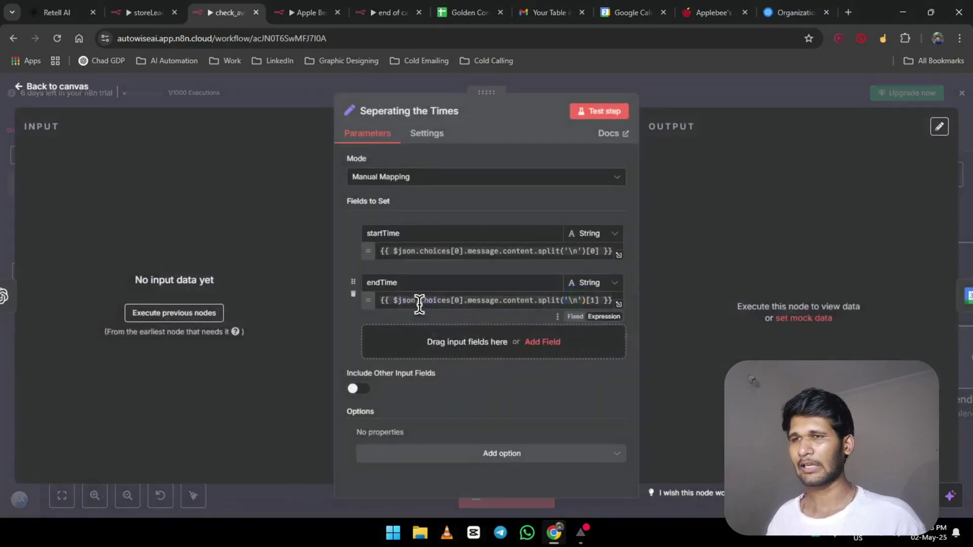
{"action": "left_click", "coordinate": [386, 252]}
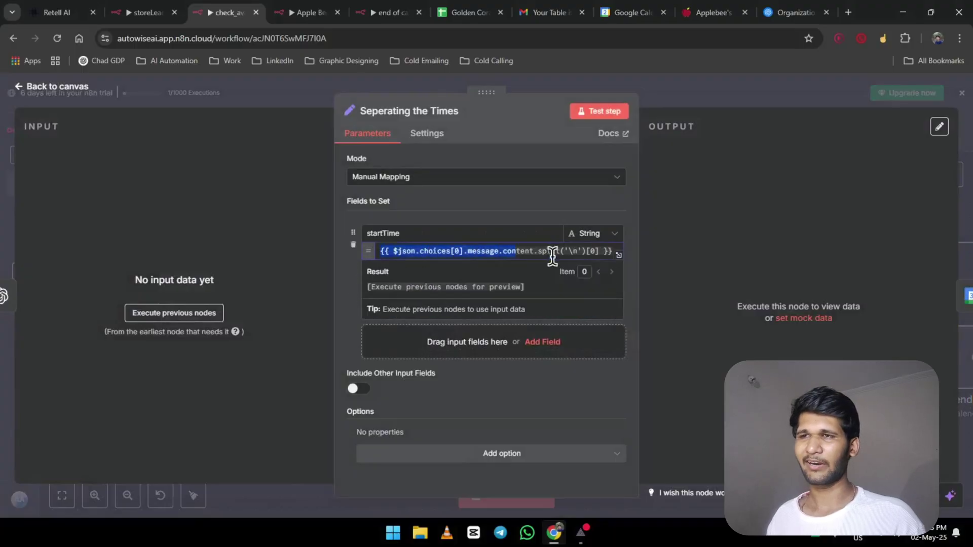
{"action": "left_click", "coordinate": [439, 203]}
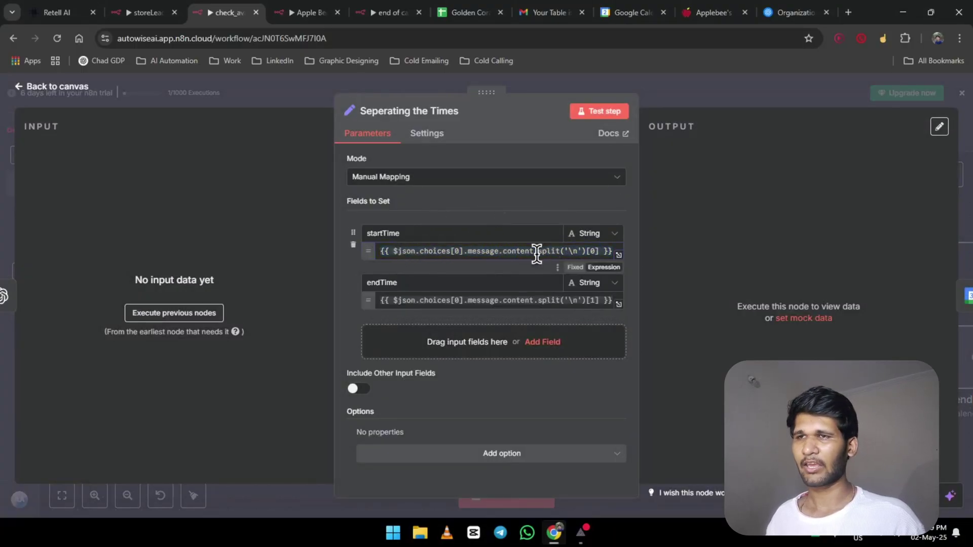
{"action": "left_click_drag", "start_coordinate": [537, 252], "coordinate": [557, 251]}
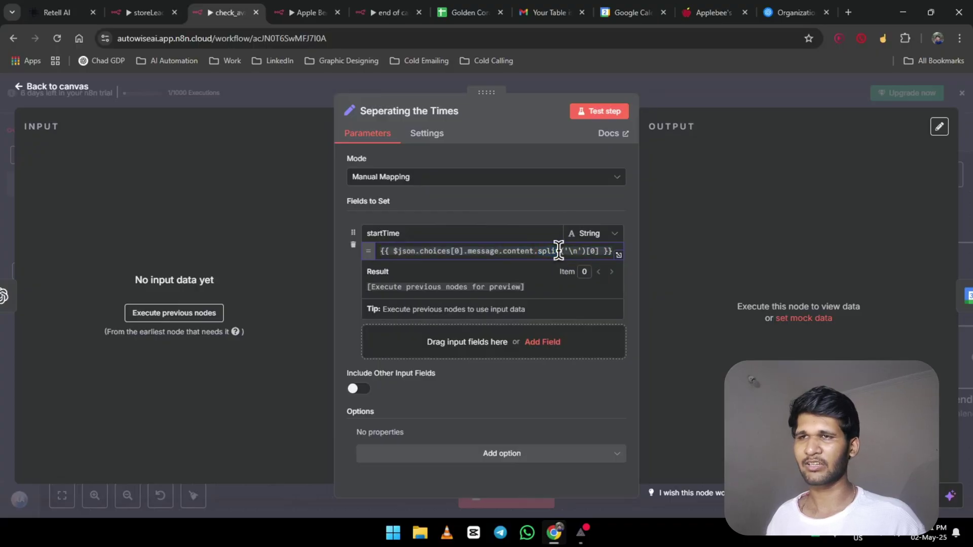
{"action": "left_click", "coordinate": [473, 203]}
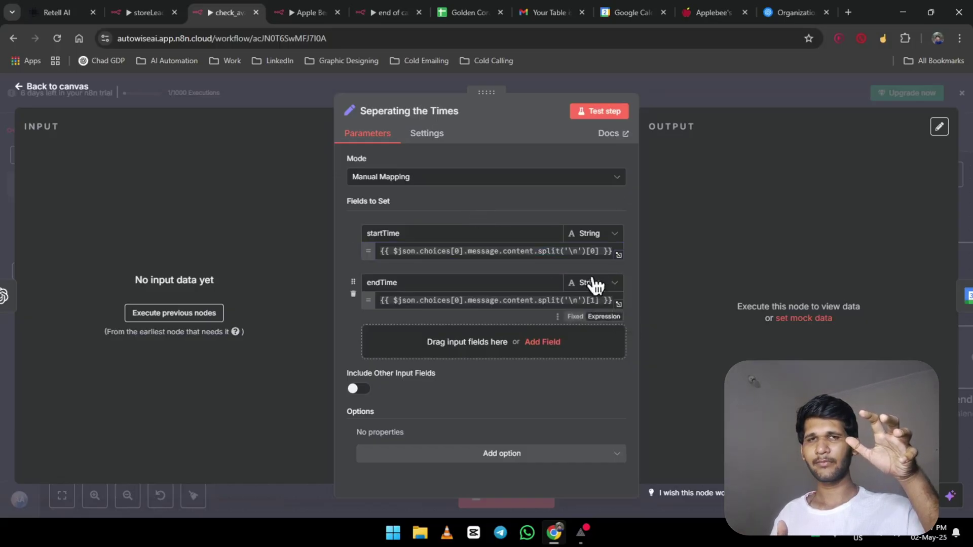
{"action": "left_click_drag", "start_coordinate": [560, 249], "coordinate": [584, 253]}
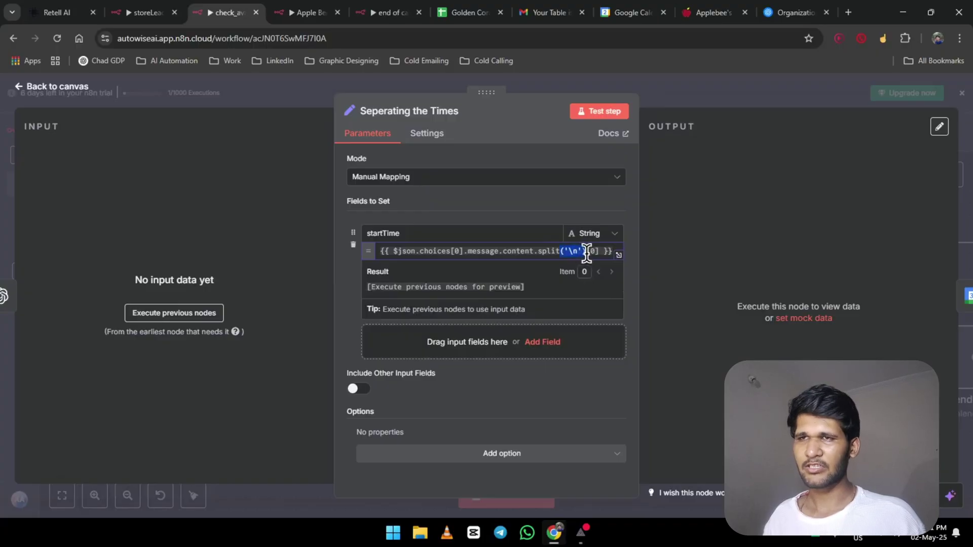
{"action": "left_click_drag", "start_coordinate": [560, 251], "coordinate": [581, 250]}
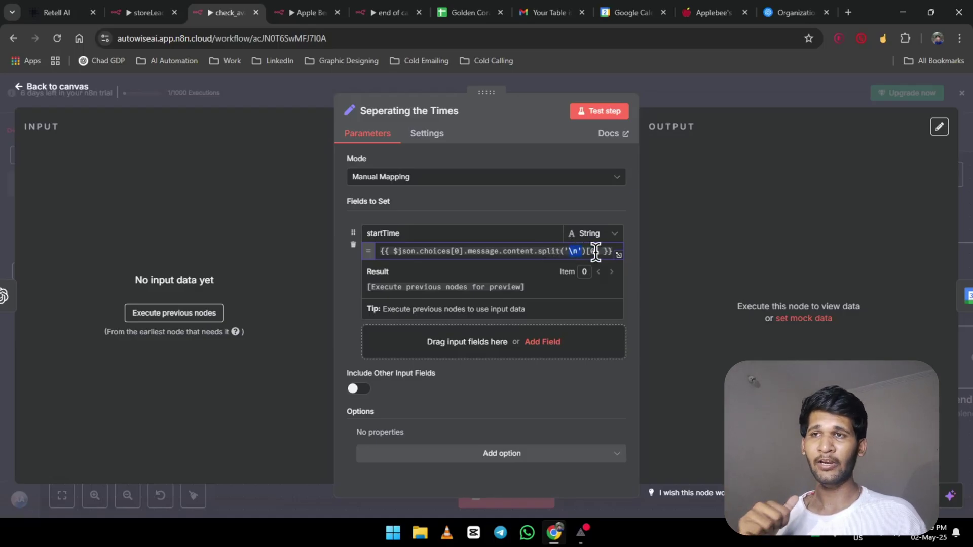
{"action": "left_click", "coordinate": [522, 250]}
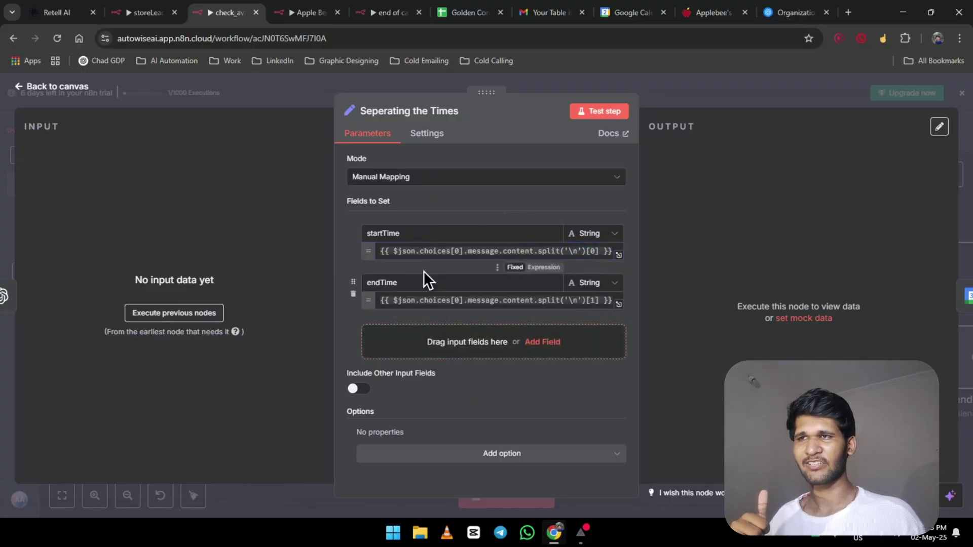
{"action": "left_click", "coordinate": [84, 92]}
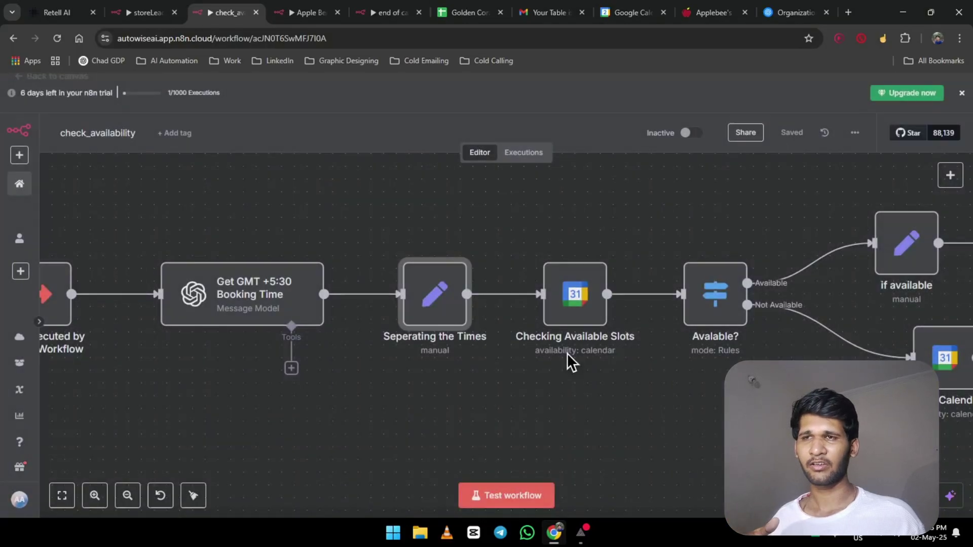
Review the Checking Available Slots node's resource and operation options, calendar, and start and end time expressions.
{"action": "double_click", "coordinate": [592, 309]}
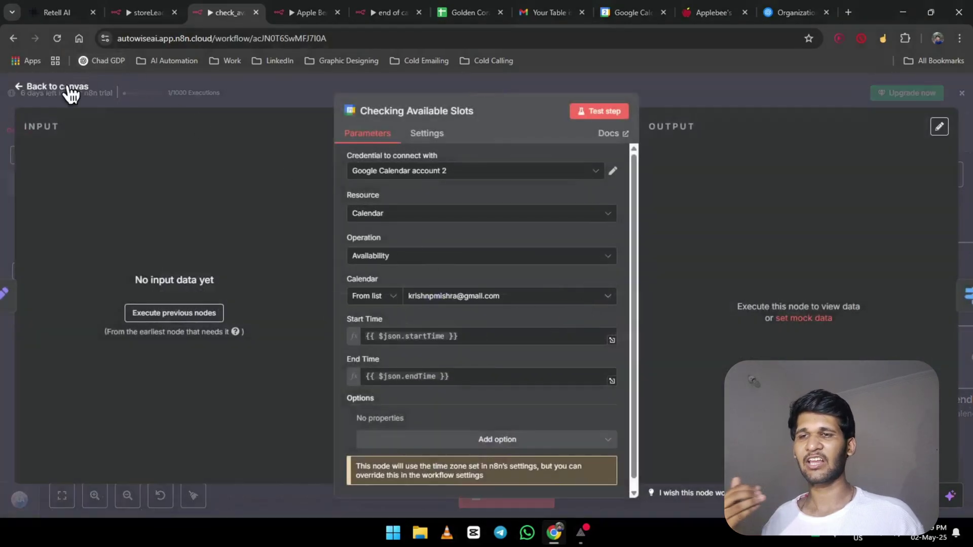
{"action": "left_click", "coordinate": [456, 213]}
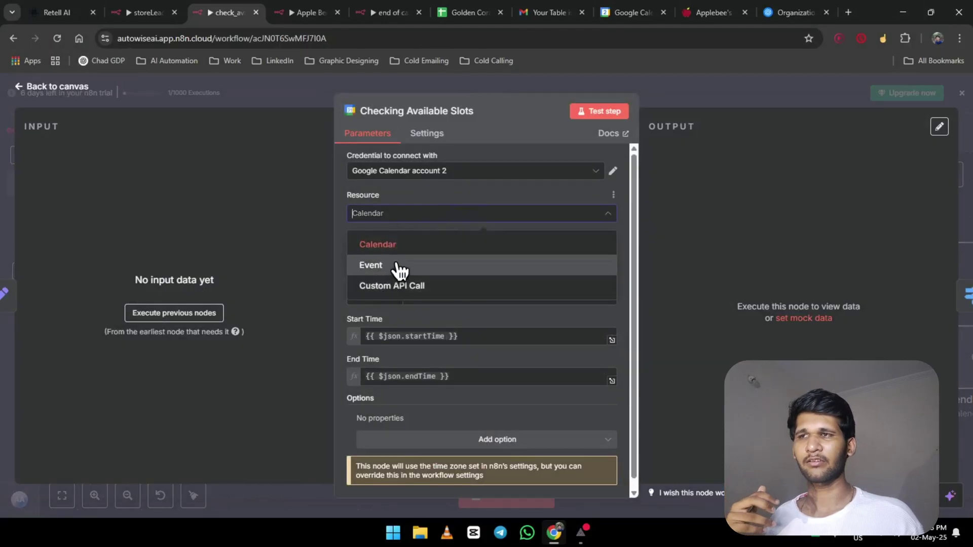
{"action": "left_click", "coordinate": [422, 213]}
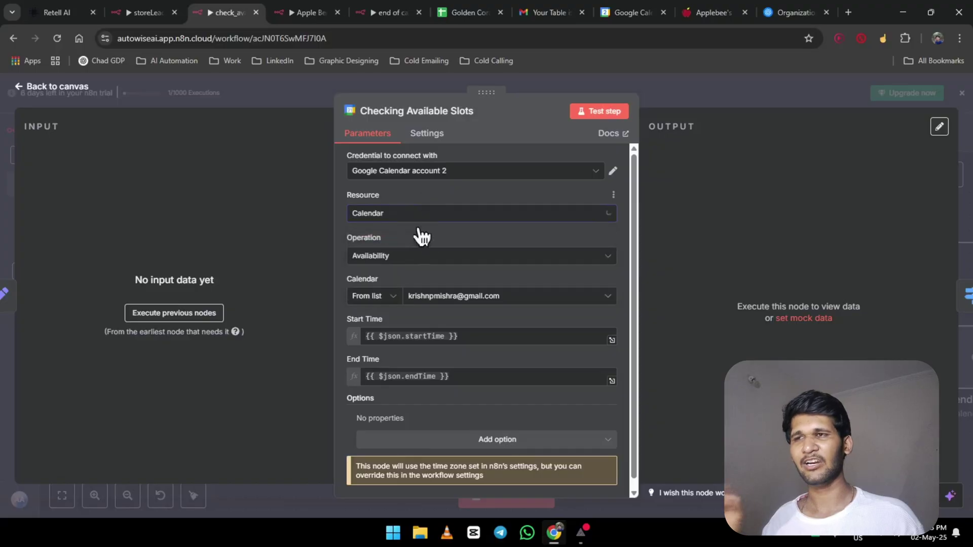
{"action": "left_click", "coordinate": [410, 259]}
{"action": "left_click", "coordinate": [405, 233]}
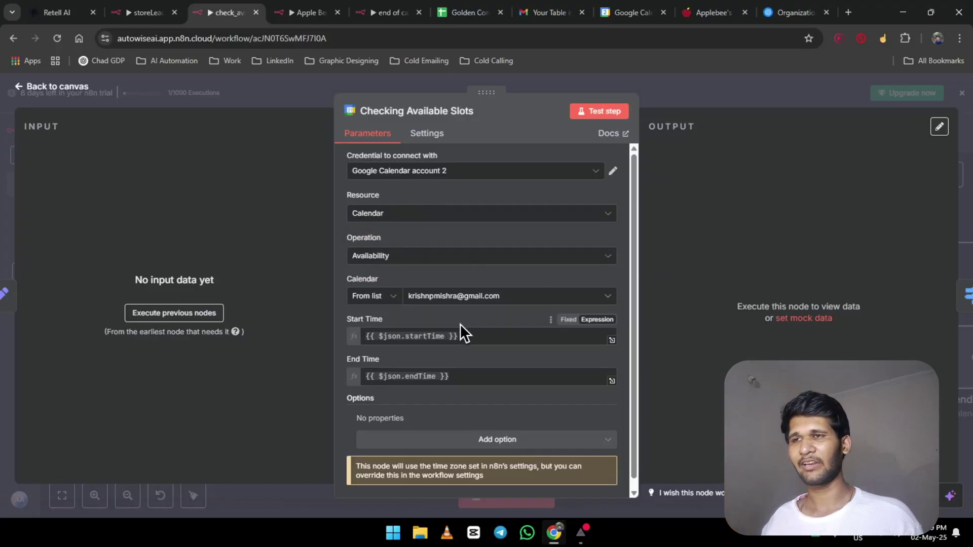
{"action": "left_click", "coordinate": [53, 92]}
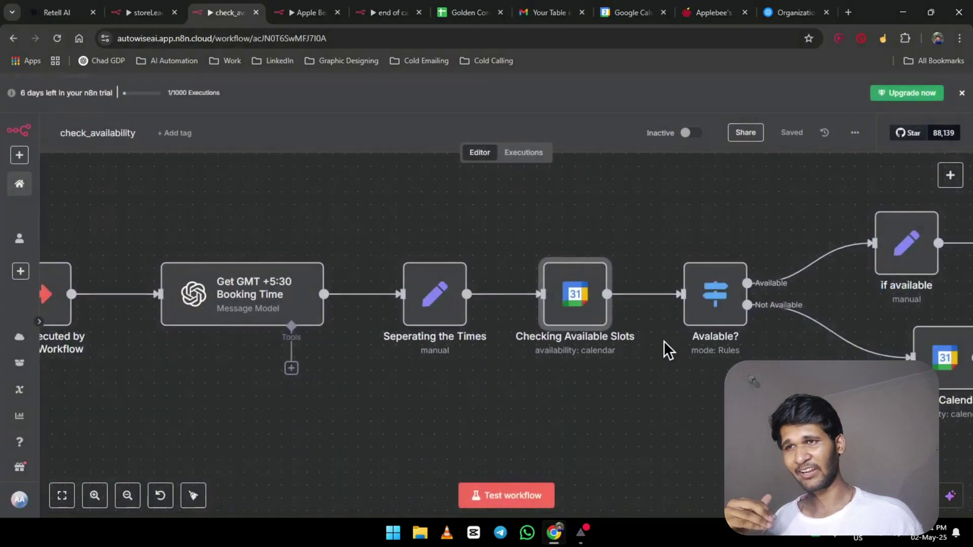
Inspect the Avalable? switch node's first routing rule and its Boolean operators, keeping the exists condition.
{"action": "scroll", "coordinate": [365, 386], "scroll_direction": "right", "scroll_amount": 5}
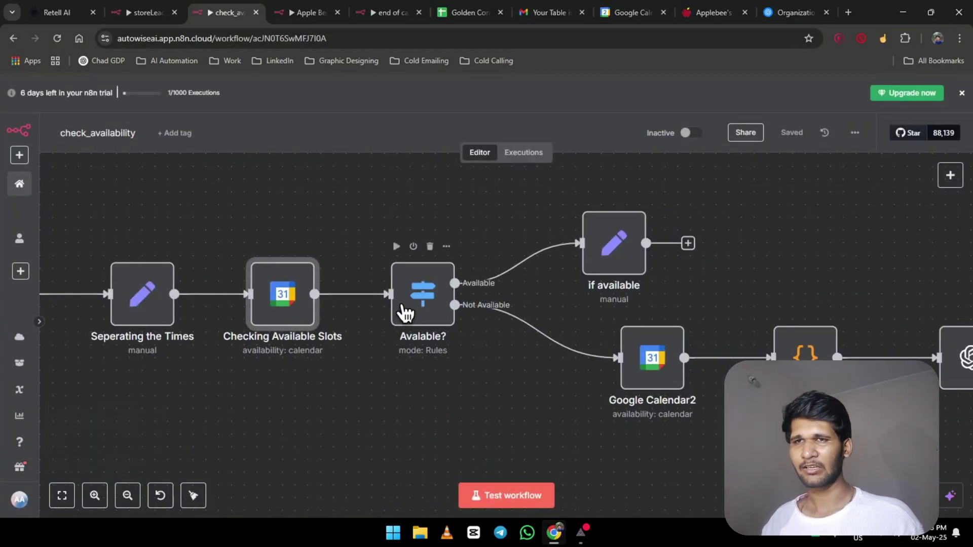
{"action": "left_click_drag", "start_coordinate": [634, 264], "coordinate": [645, 261]}
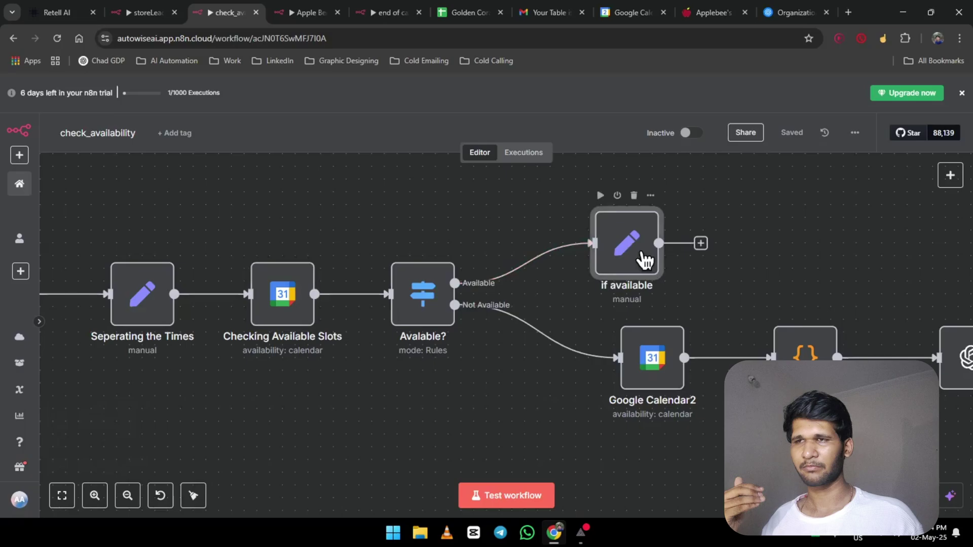
{"action": "left_click", "coordinate": [419, 303]}
{"action": "double_click", "coordinate": [419, 302]}
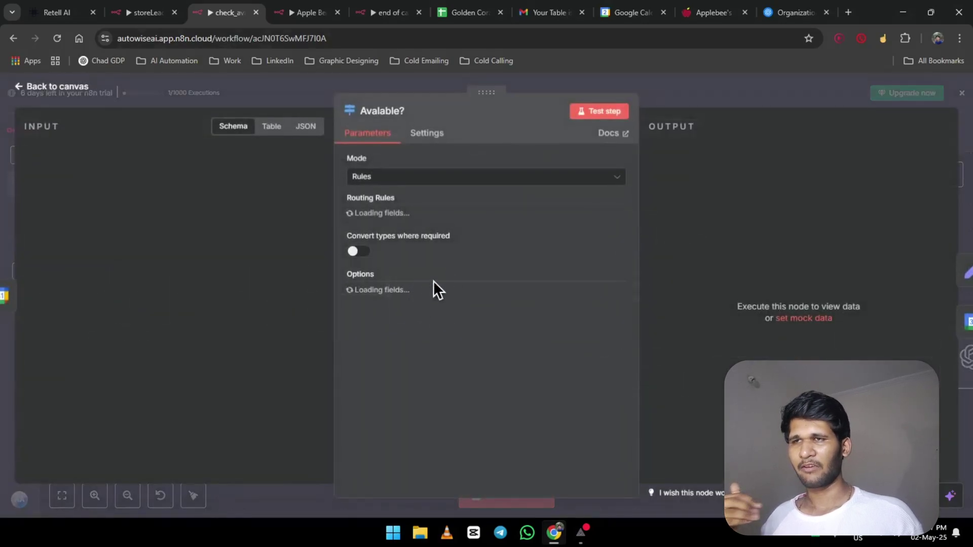
{"action": "scroll", "coordinate": [443, 252], "scroll_direction": "down", "scroll_amount": 2}
{"action": "scroll", "coordinate": [443, 252], "scroll_direction": "up", "scroll_amount": 2}
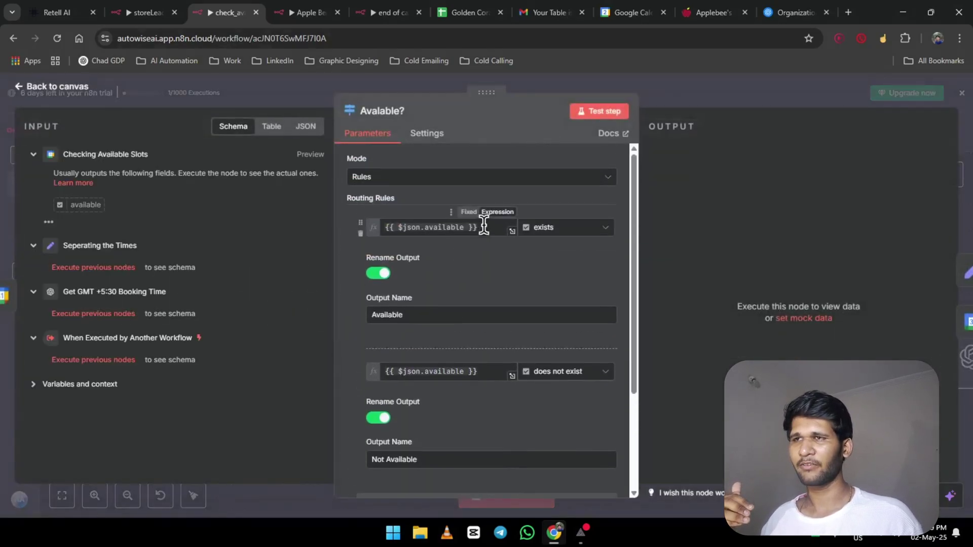
{"action": "left_click", "coordinate": [554, 235]}
{"action": "mouse_move", "coordinate": [583, 322]}
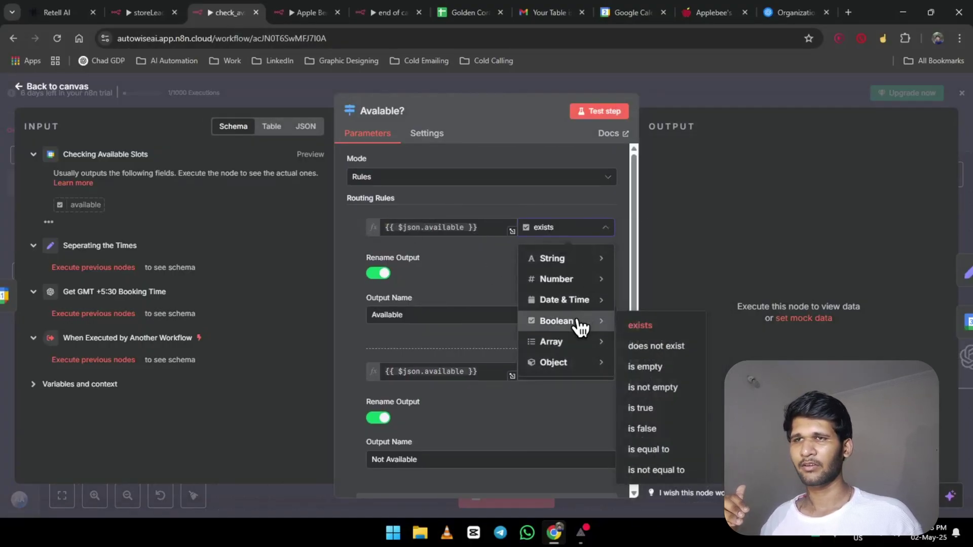
{"action": "left_click", "coordinate": [640, 328]}
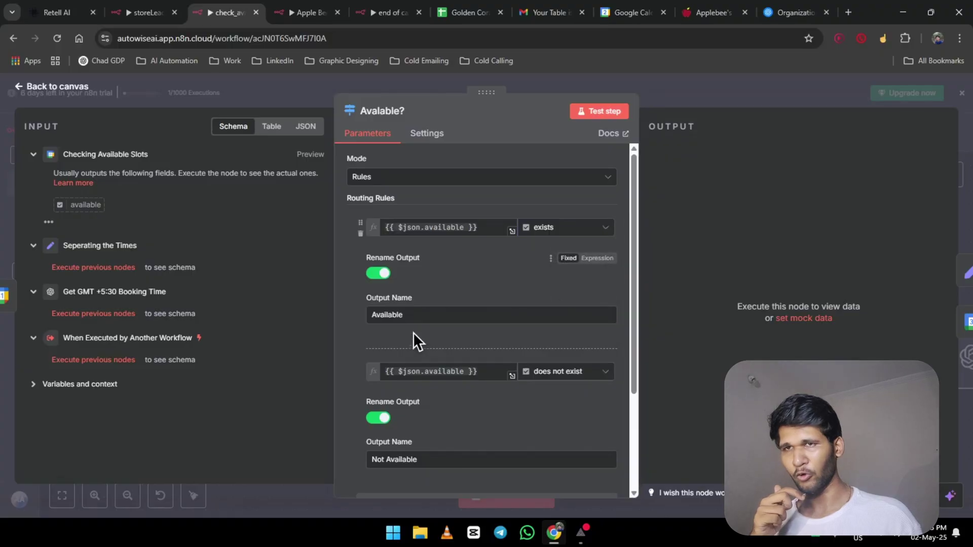
Review the switch's output names and its second routing rule, and return to the canvas.
{"action": "double_click", "coordinate": [435, 315]}
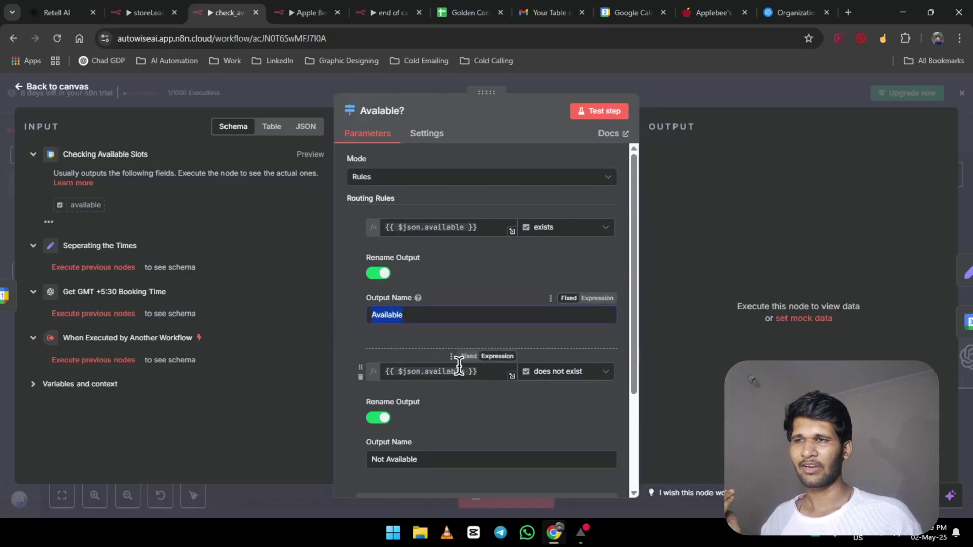
{"action": "scroll", "coordinate": [453, 368], "scroll_direction": "down", "scroll_amount": 2}
{"action": "scroll", "coordinate": [450, 373], "scroll_direction": "down", "scroll_amount": 2}
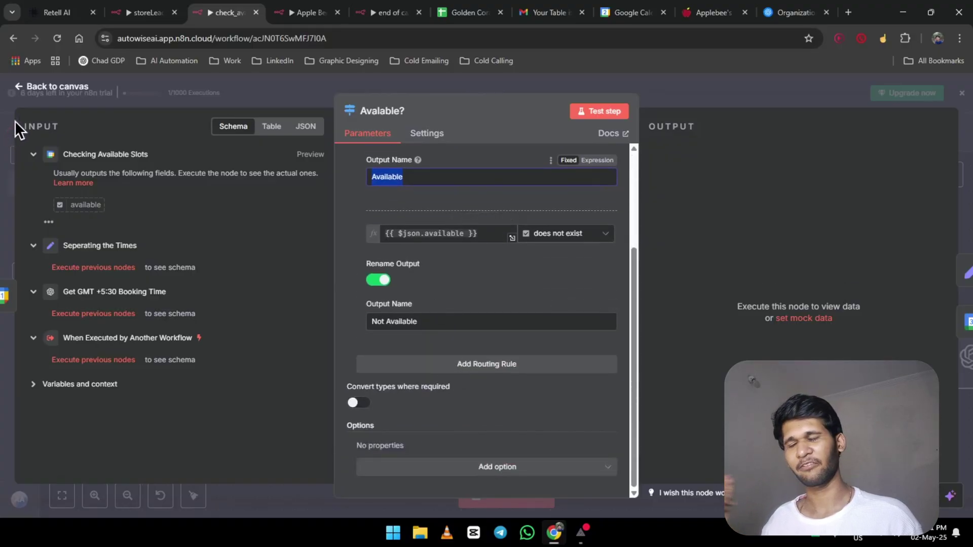
{"action": "left_click", "coordinate": [61, 87]}
Check the field mapping in the if available node, including the Response field and its Boolean value, and return to the canvas.
{"action": "mouse_move", "coordinate": [634, 261]}
{"action": "left_mouse_down"}
{"action": "mouse_move", "coordinate": [592, 224]}
{"action": "mouse_move", "coordinate": [583, 272]}
{"action": "mouse_move", "coordinate": [640, 249]}
{"action": "left_mouse_up"}
{"action": "double_click", "coordinate": [632, 250]}
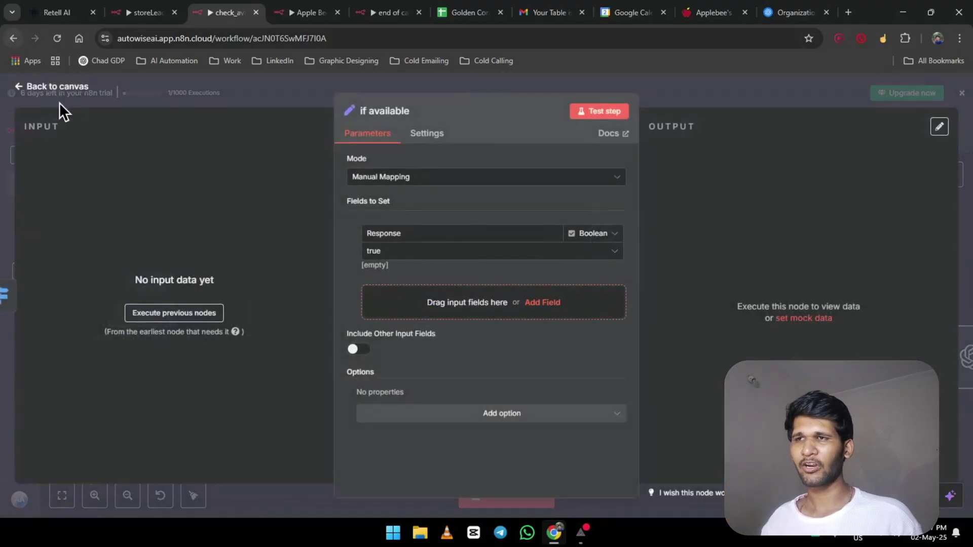
{"action": "left_click", "coordinate": [56, 87]}
Review the Google Calendar2 node's resource, operation, start and end time expressions and output format, and return to the canvas.
{"action": "left_click_drag", "start_coordinate": [503, 394], "coordinate": [310, 370]}
{"action": "left_click", "coordinate": [450, 324]}
{"action": "double_click", "coordinate": [449, 325]}
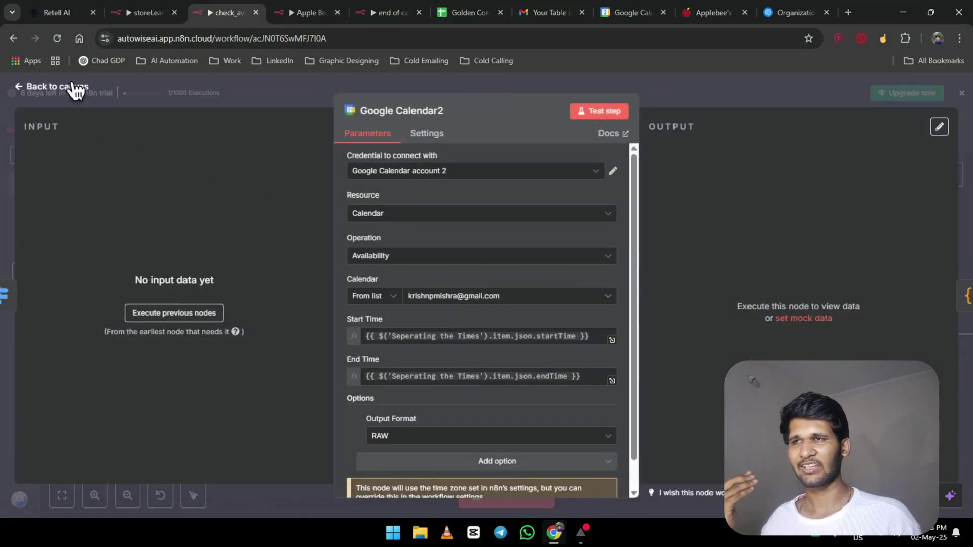
{"action": "left_click", "coordinate": [67, 89]}
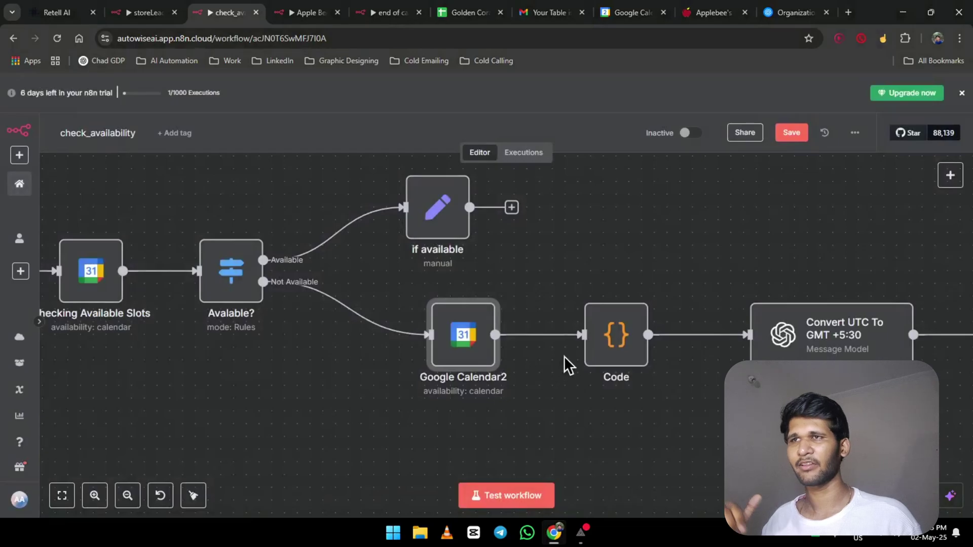
Examine the JavaScript in the Code node that builds the available slots, widening the parameters area to read it.
{"action": "double_click", "coordinate": [616, 357]}
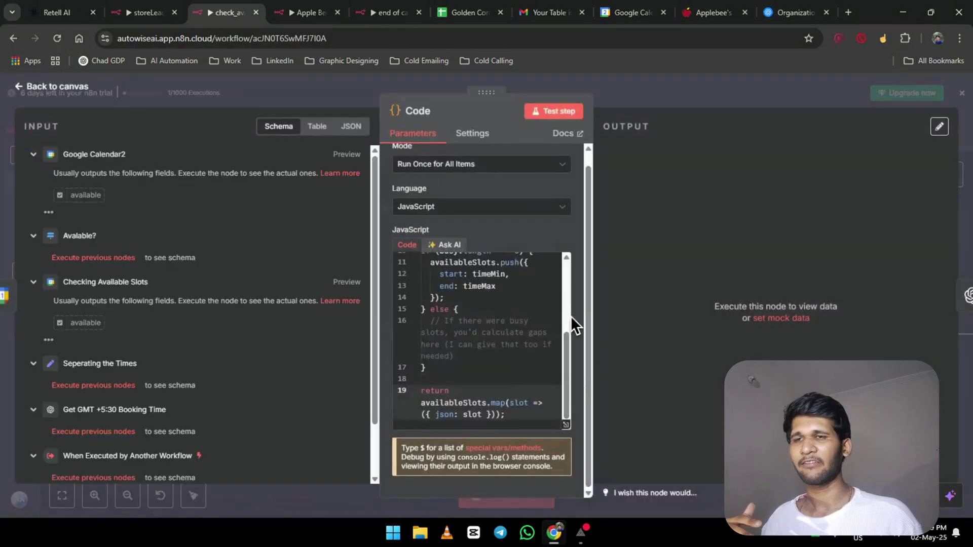
{"action": "left_click_drag", "start_coordinate": [378, 278], "coordinate": [242, 282]}
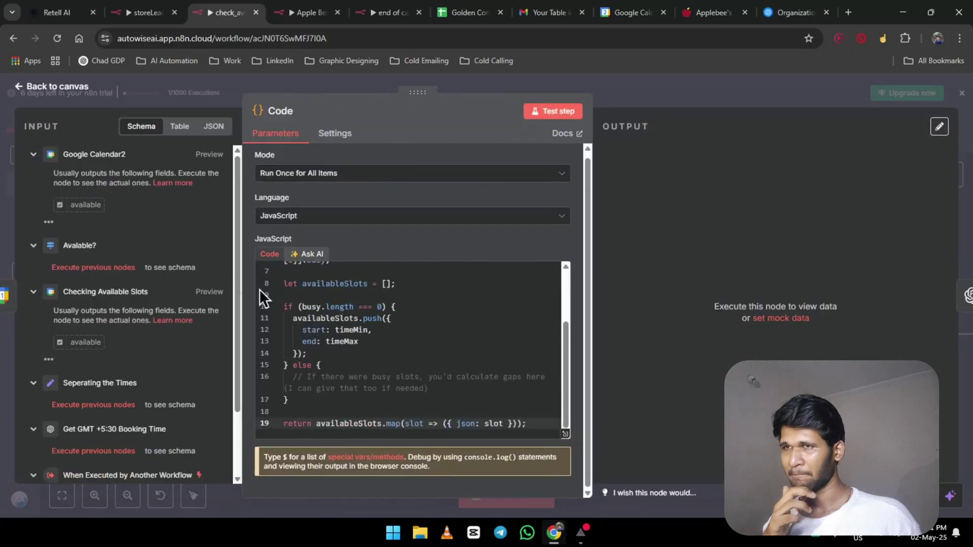
{"action": "scroll", "coordinate": [359, 335], "scroll_direction": "up", "scroll_amount": 3}
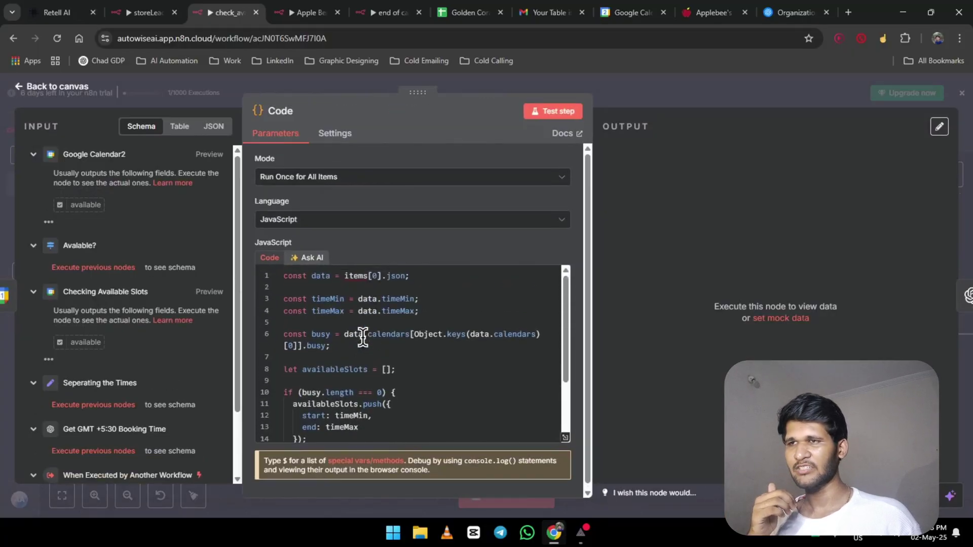
{"action": "scroll", "coordinate": [363, 338], "scroll_direction": "down", "scroll_amount": 3}
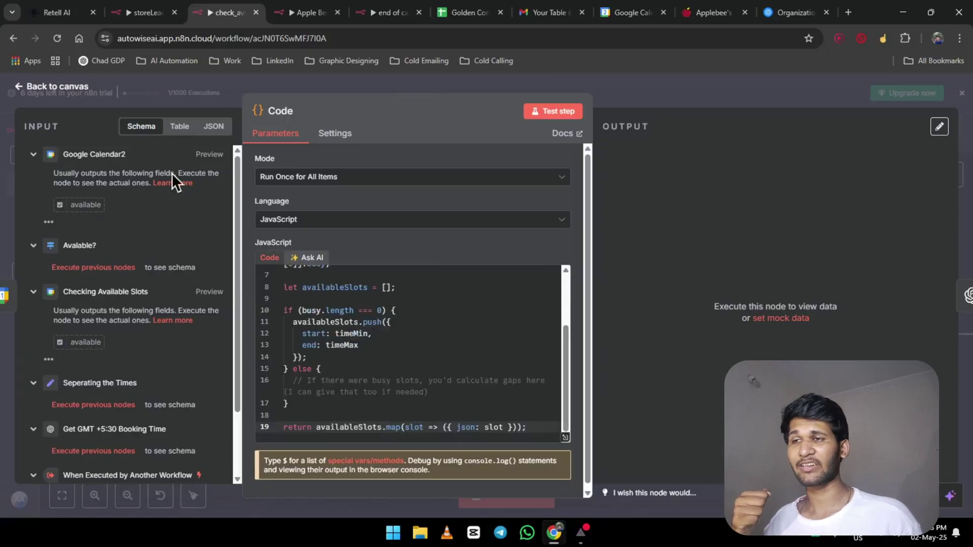
{"action": "left_click", "coordinate": [48, 87]}
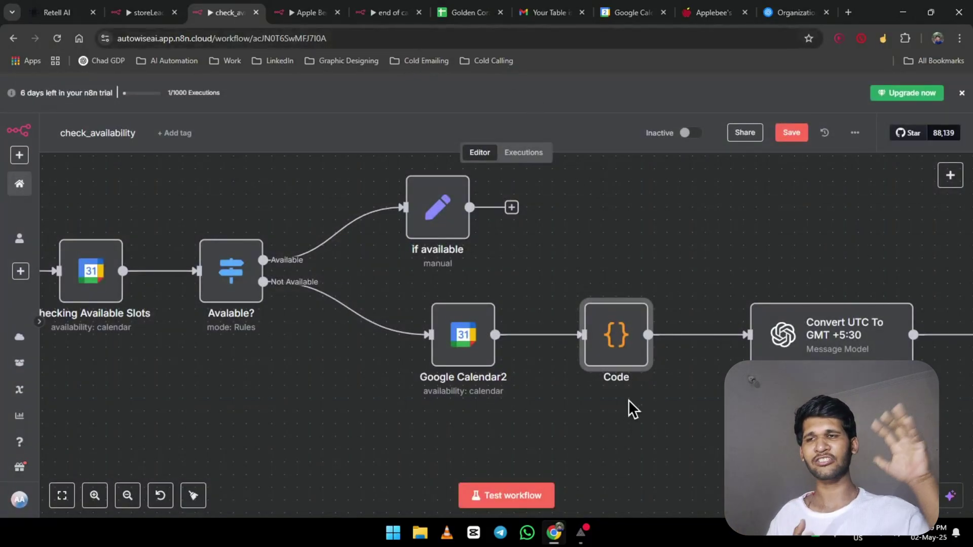
{"action": "double_click", "coordinate": [632, 342]}
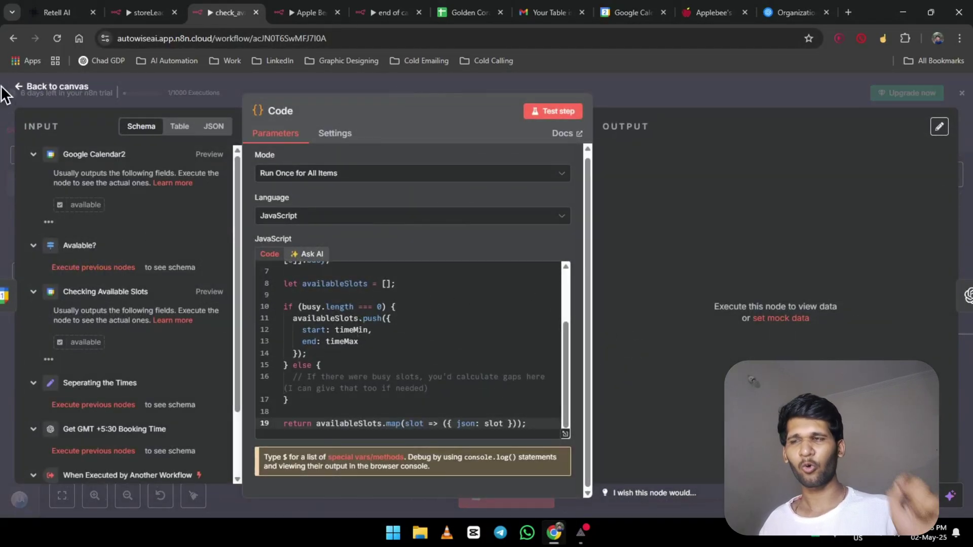
{"action": "left_click", "coordinate": [43, 85]}
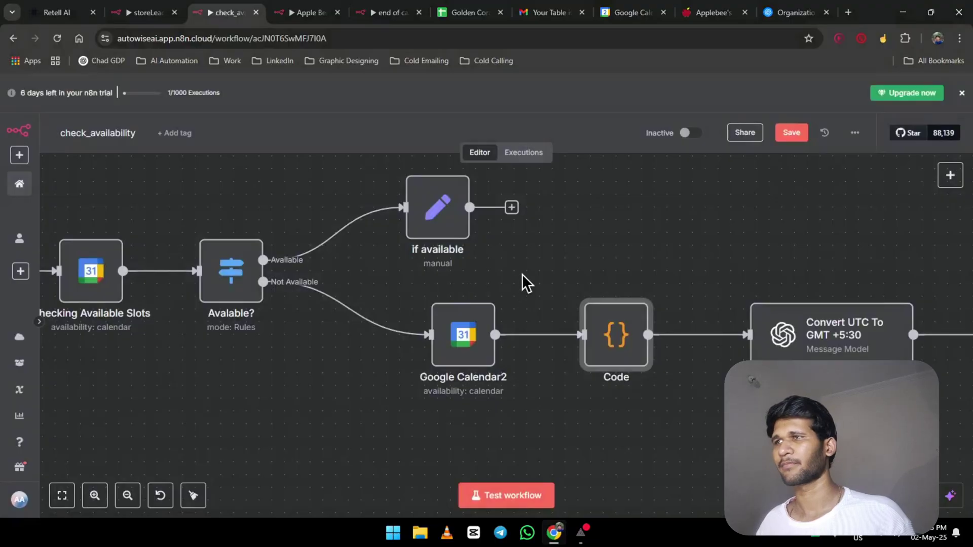
Enlarge and read the system prompt in the Convert UTC To GMT +5:30 node.
{"action": "scroll", "coordinate": [567, 256], "scroll_direction": "right", "scroll_amount": 5}
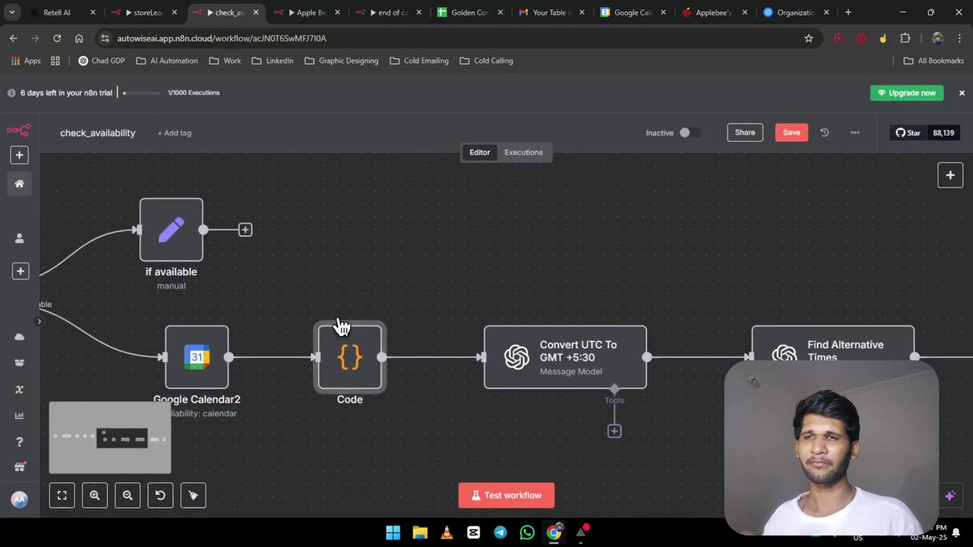
{"action": "left_click", "coordinate": [582, 373]}
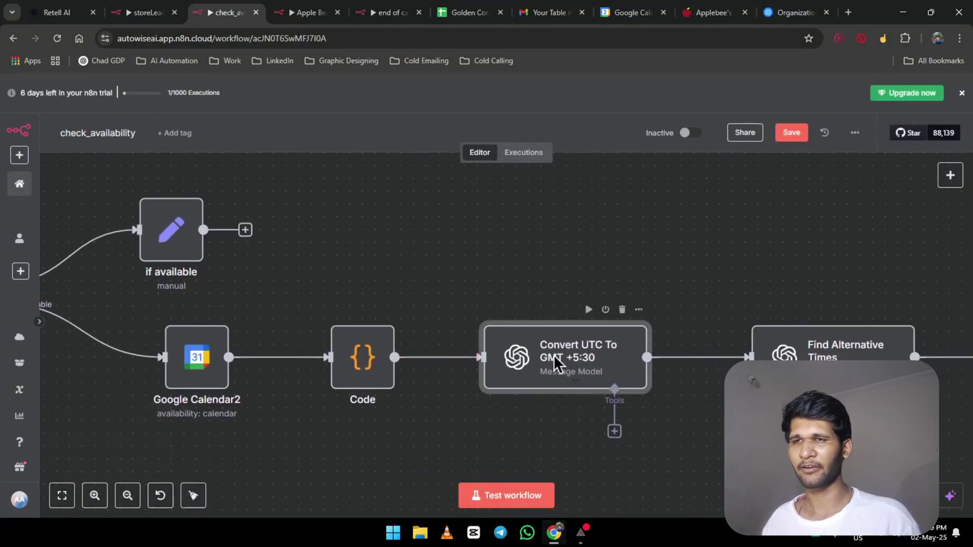
{"action": "double_click", "coordinate": [581, 374]}
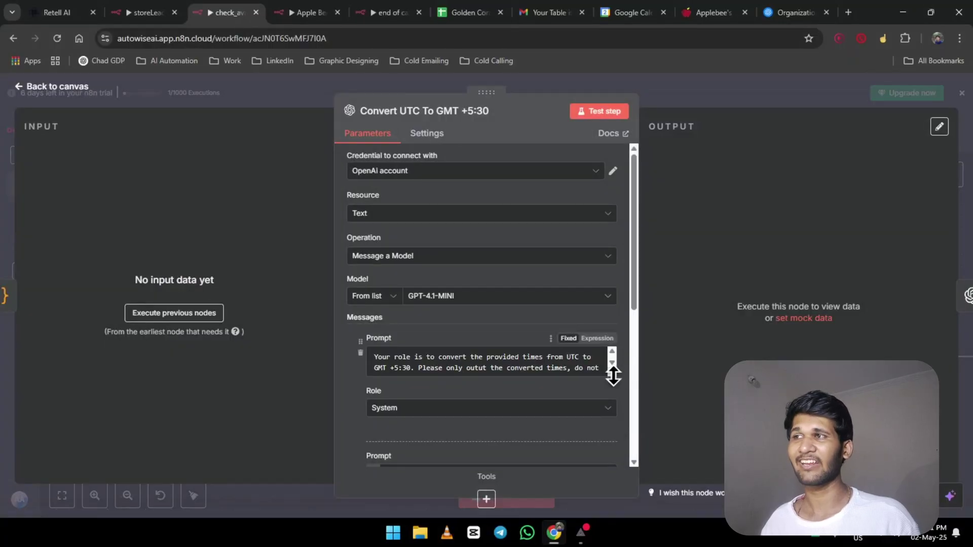
{"action": "left_click_drag", "start_coordinate": [612, 374], "coordinate": [593, 464]}
{"action": "scroll", "coordinate": [452, 293], "scroll_direction": "down", "scroll_amount": 3}
{"action": "scroll", "coordinate": [449, 284], "scroll_direction": "up", "scroll_amount": 3}
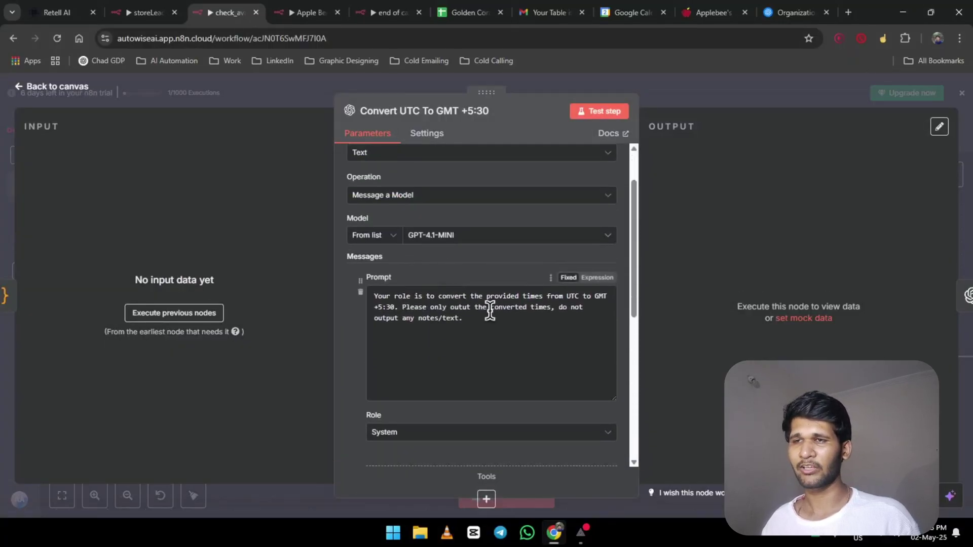
{"action": "left_click_drag", "start_coordinate": [490, 310], "coordinate": [351, 289]}
{"action": "left_click", "coordinate": [493, 263]}
Examine the node's user prompt with the $json.start and $json.end expressions, and return to the canvas.
{"action": "scroll", "coordinate": [489, 268], "scroll_direction": "down", "scroll_amount": 4}
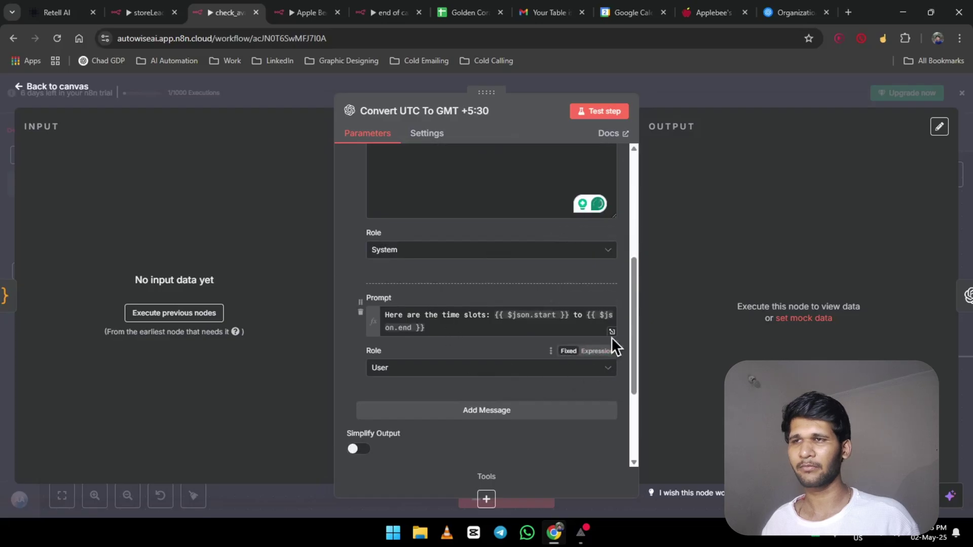
{"action": "left_click_drag", "start_coordinate": [477, 326], "coordinate": [377, 314]}
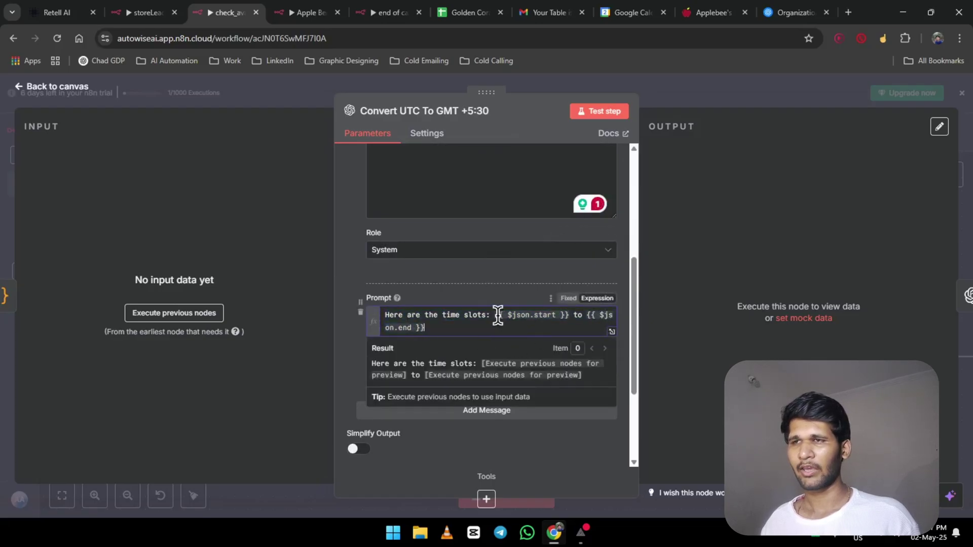
{"action": "left_click_drag", "start_coordinate": [496, 315], "coordinate": [558, 310]}
{"action": "left_click", "coordinate": [456, 328]}
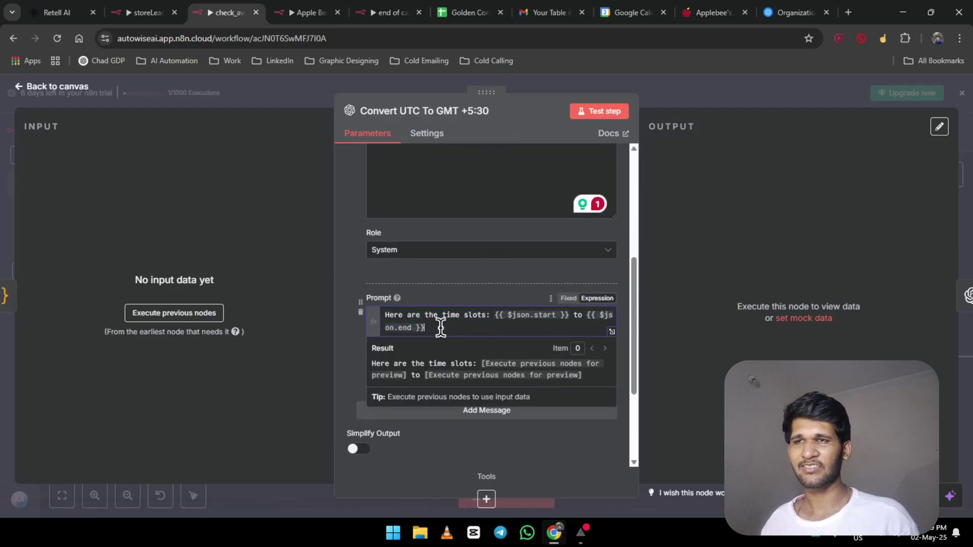
{"action": "left_click", "coordinate": [57, 86]}
Review the messages in the Find Alternative Times node, focusing on its system prompt.
{"action": "scroll", "coordinate": [507, 329], "scroll_direction": "right", "scroll_amount": 5}
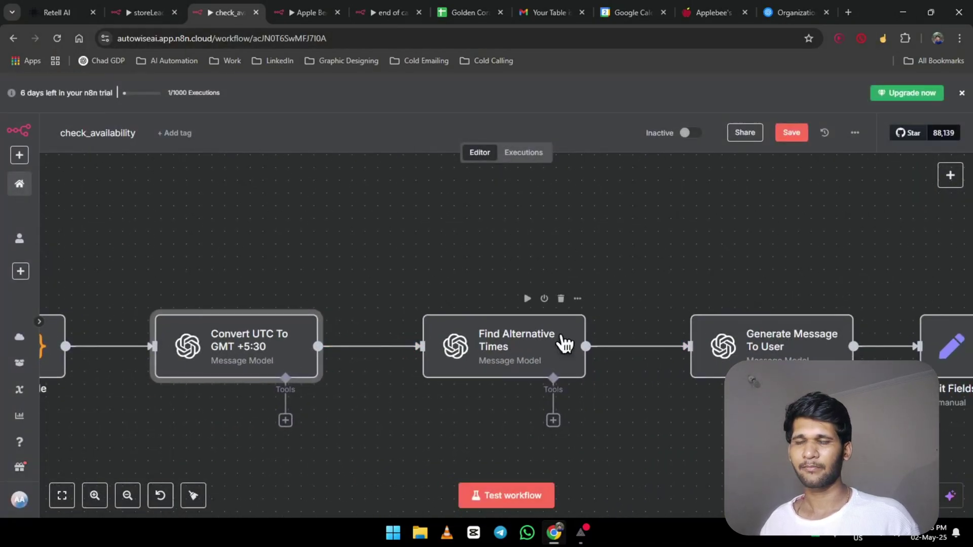
{"action": "scroll", "coordinate": [701, 299], "scroll_direction": "right", "scroll_amount": 5}
{"action": "double_click", "coordinate": [272, 350]}
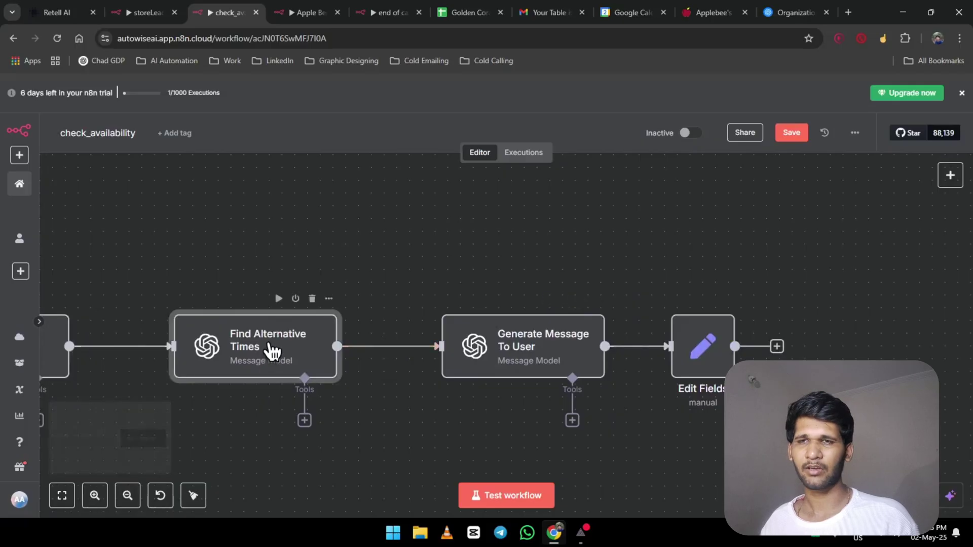
{"action": "scroll", "coordinate": [463, 282], "scroll_direction": "down", "scroll_amount": 5}
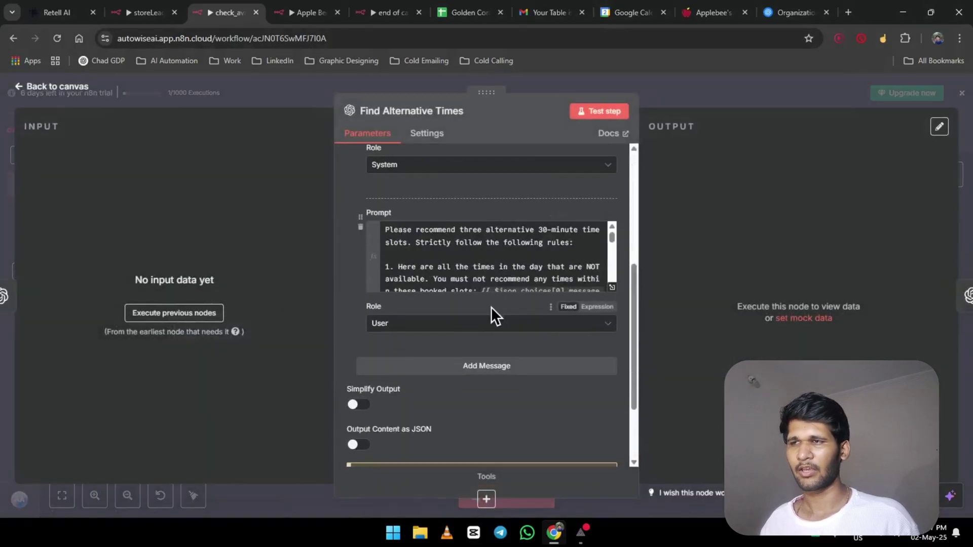
{"action": "scroll", "coordinate": [587, 258], "scroll_direction": "up", "scroll_amount": 2}
{"action": "left_click_drag", "start_coordinate": [500, 245], "coordinate": [363, 242]}
{"action": "left_click", "coordinate": [444, 206]}
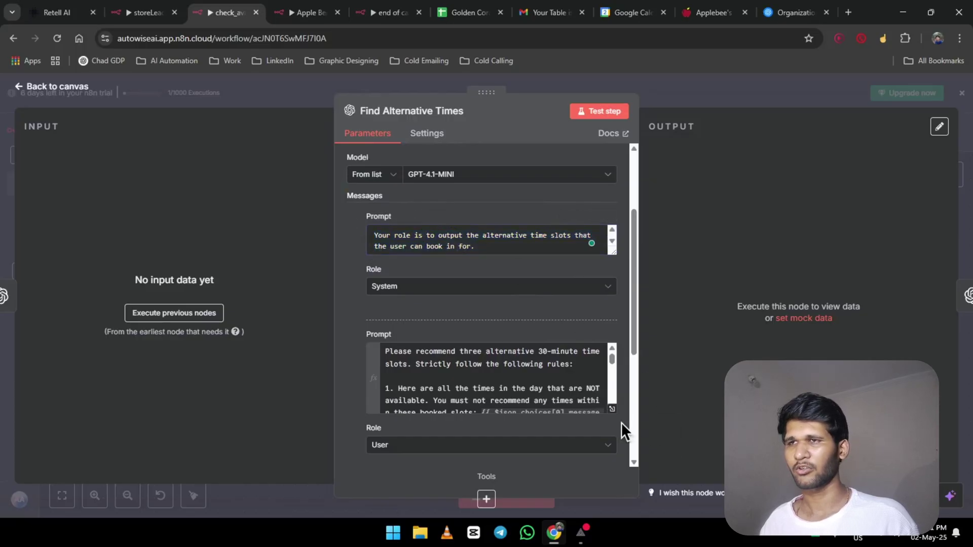
Expand the user prompt of Find Alternative Times and change the recommended slot length to "1 hour".
{"action": "left_click", "coordinate": [613, 409]}
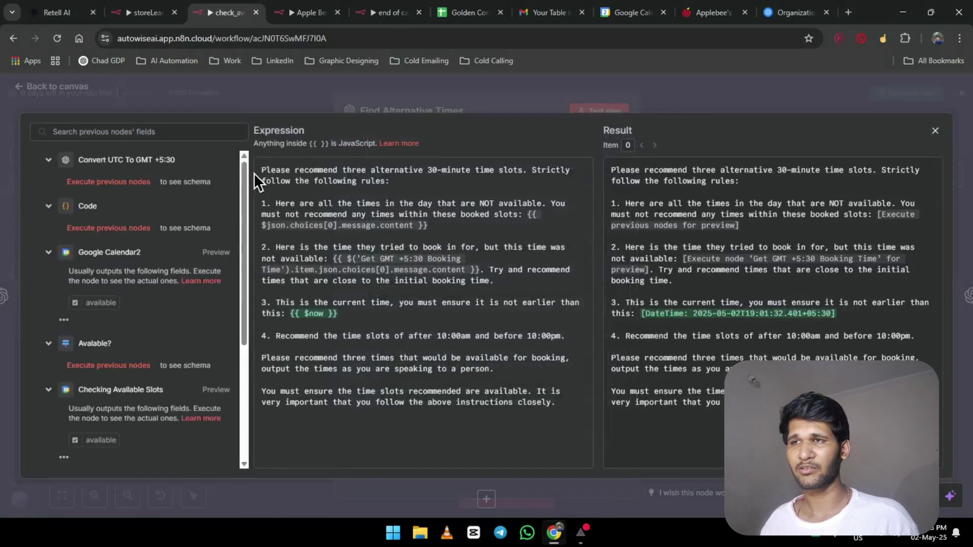
{"action": "left_click_drag", "start_coordinate": [258, 167], "coordinate": [489, 191]}
{"action": "left_click", "coordinate": [293, 218]}
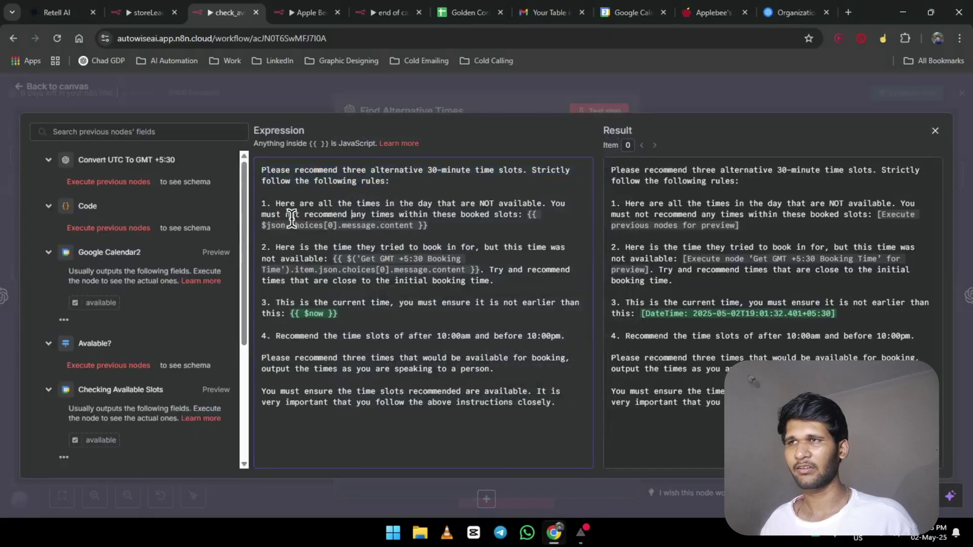
{"action": "left_click_drag", "start_coordinate": [471, 170], "coordinate": [429, 174]}
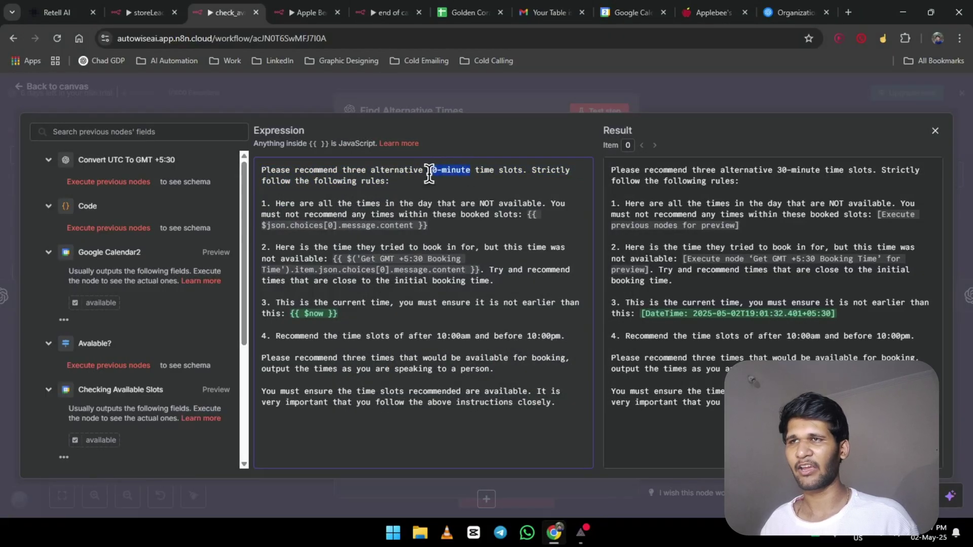
{"action": "type", "text": "1 hour"}
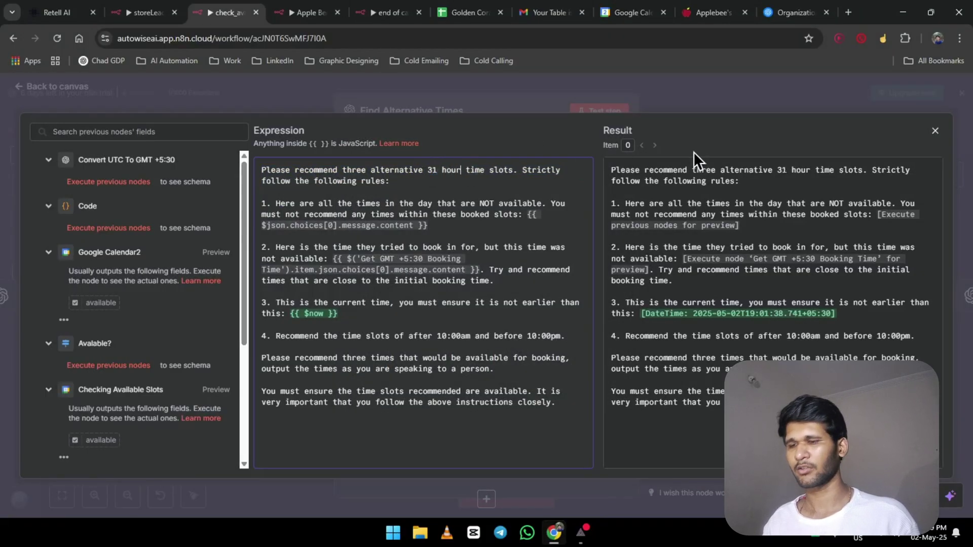
{"action": "key", "text": "Left"}
{"action": "key", "text": "BackSpace"}
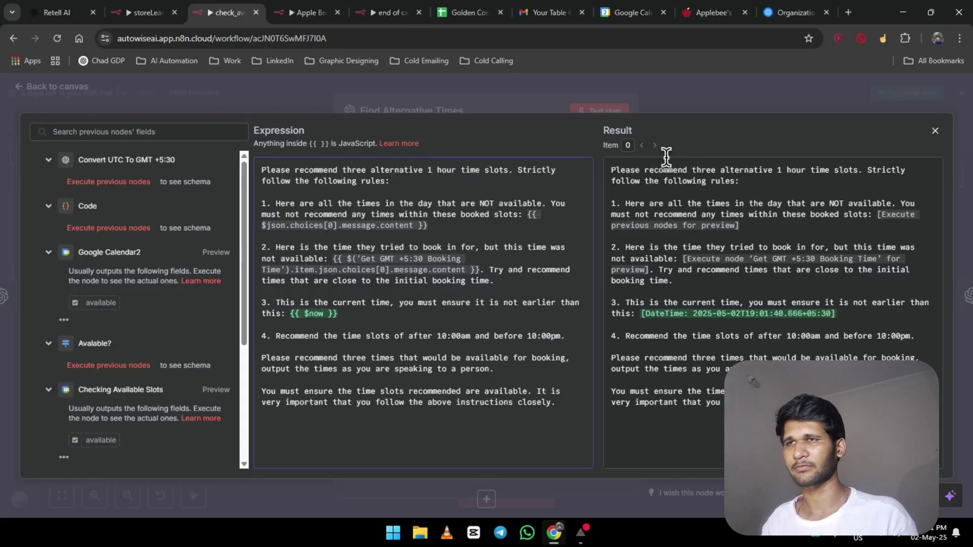
Read through the prompt's four numbered rules on booked slots, requested time, current time and opening hours, and return to the canvas.
{"action": "left_click_drag", "start_coordinate": [276, 204], "coordinate": [527, 213]}
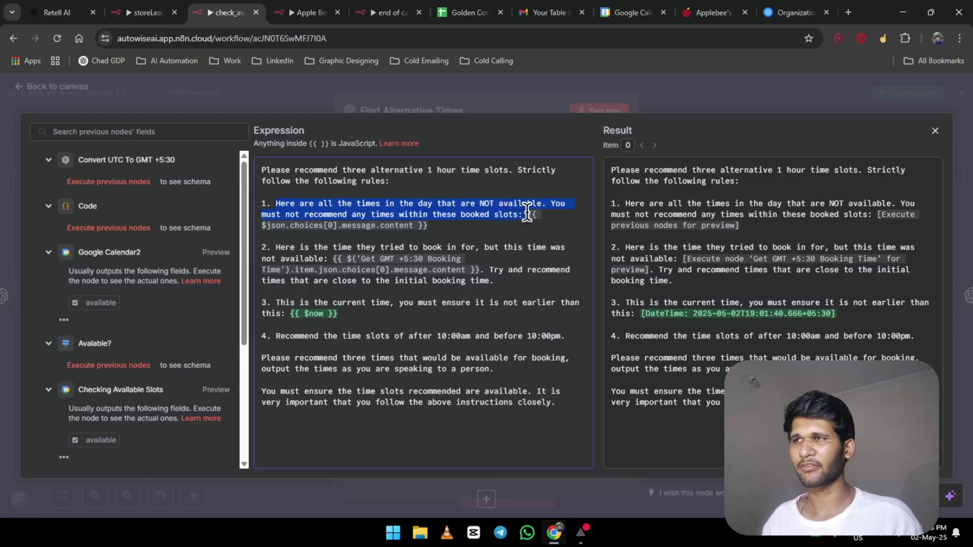
{"action": "left_click", "coordinate": [557, 199]}
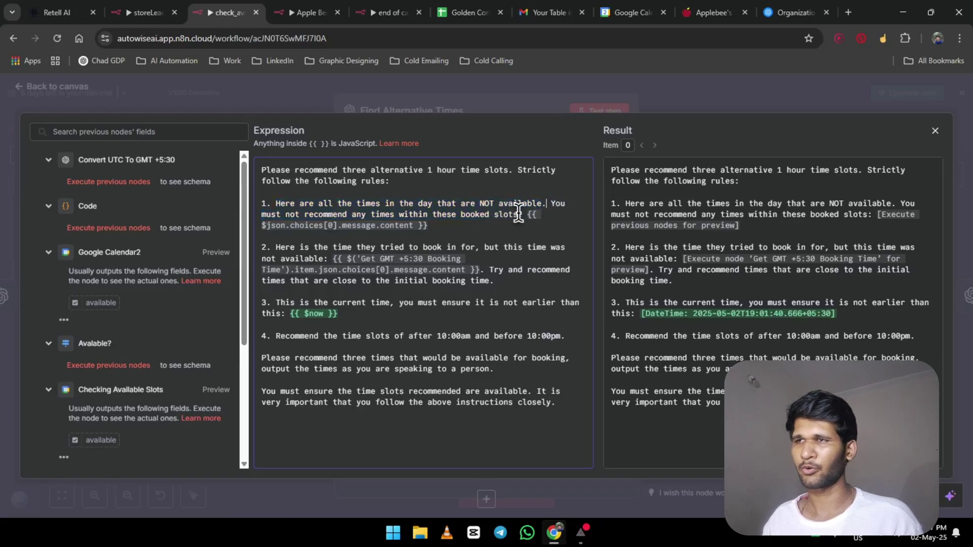
{"action": "left_click_drag", "start_coordinate": [518, 213], "coordinate": [283, 204]}
{"action": "left_click", "coordinate": [546, 247]}
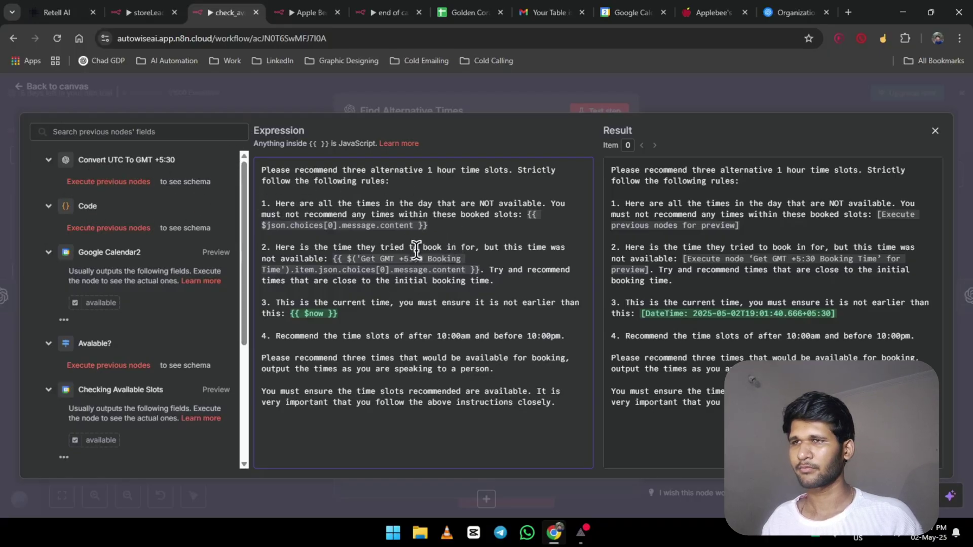
{"action": "scroll", "coordinate": [69, 291], "scroll_direction": "down", "scroll_amount": 4}
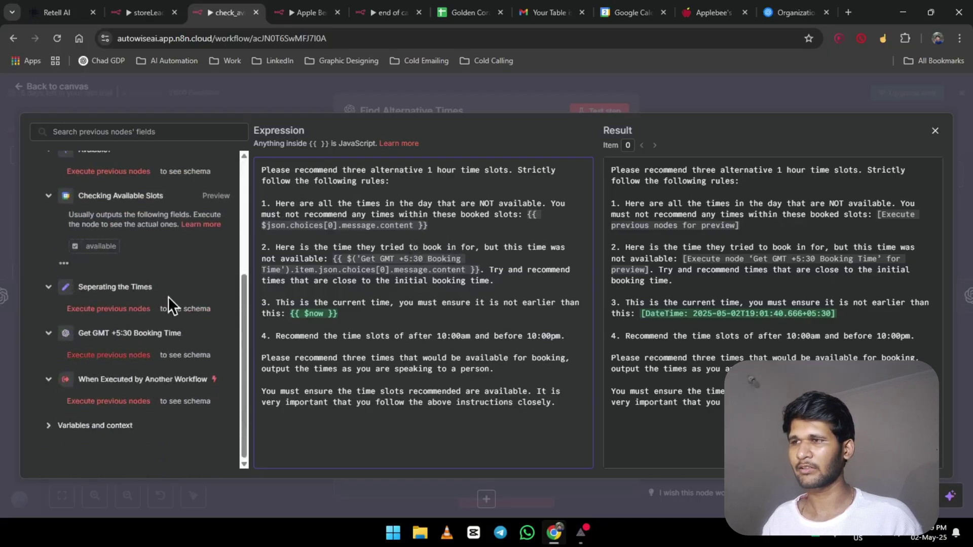
{"action": "mouse_move", "coordinate": [347, 315]}
{"action": "left_mouse_down"}
{"action": "mouse_move", "coordinate": [292, 319]}
{"action": "mouse_move", "coordinate": [333, 312]}
{"action": "left_mouse_up"}
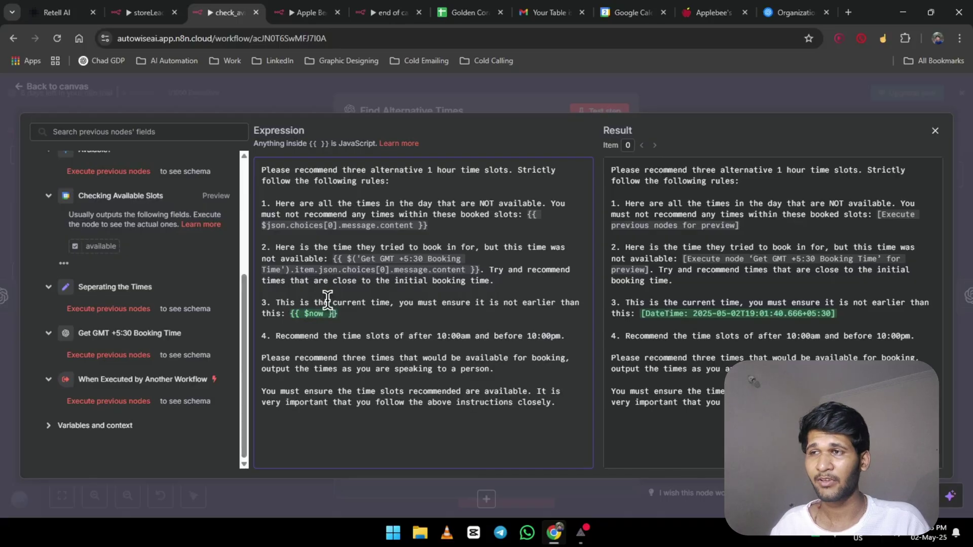
{"action": "left_click_drag", "start_coordinate": [277, 336], "coordinate": [450, 336]}
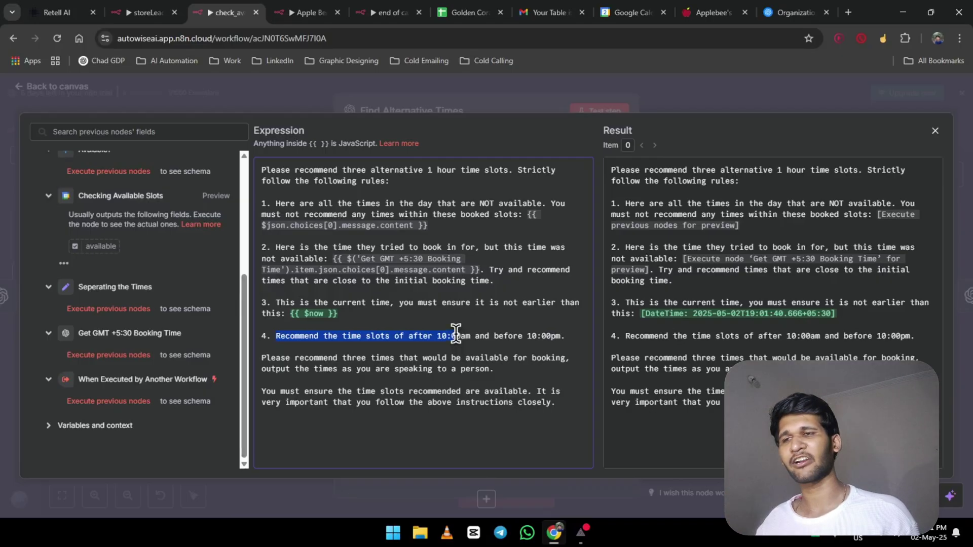
{"action": "left_click", "coordinate": [935, 131]}
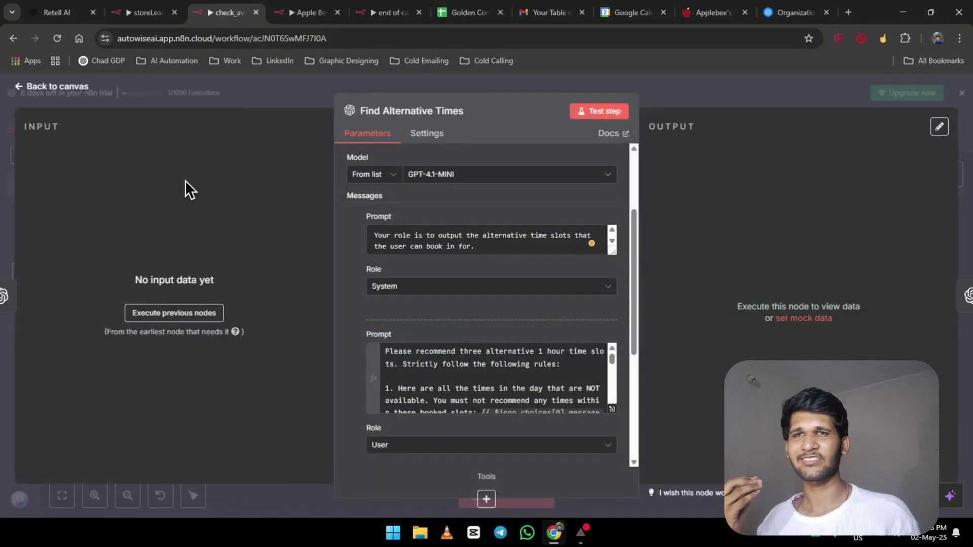
{"action": "left_click", "coordinate": [65, 92]}
Open the Generate Message To User node, enlarge its system prompt and read the instructions and example output.
{"action": "scroll", "coordinate": [643, 294], "scroll_direction": "right", "scroll_amount": 3}
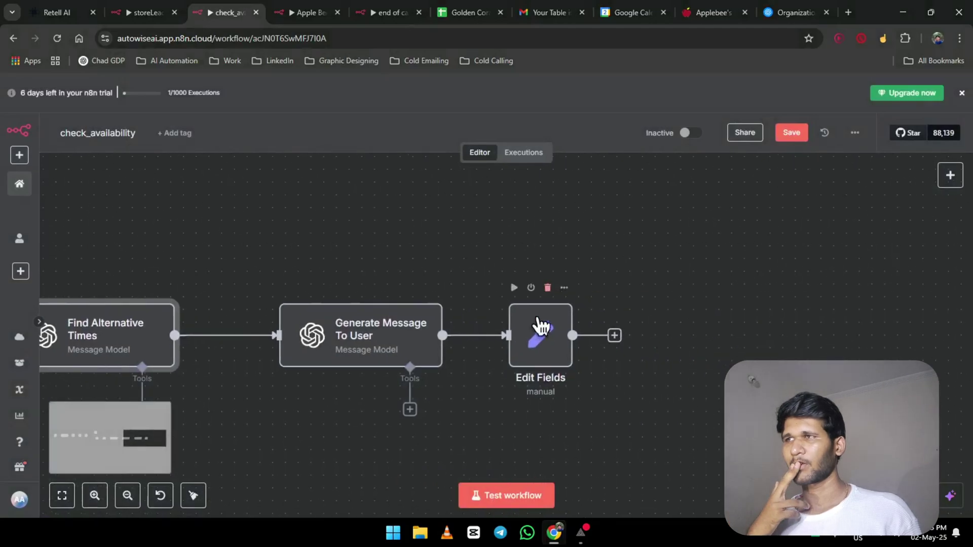
{"action": "left_click", "coordinate": [342, 357]}
{"action": "double_click", "coordinate": [342, 355]}
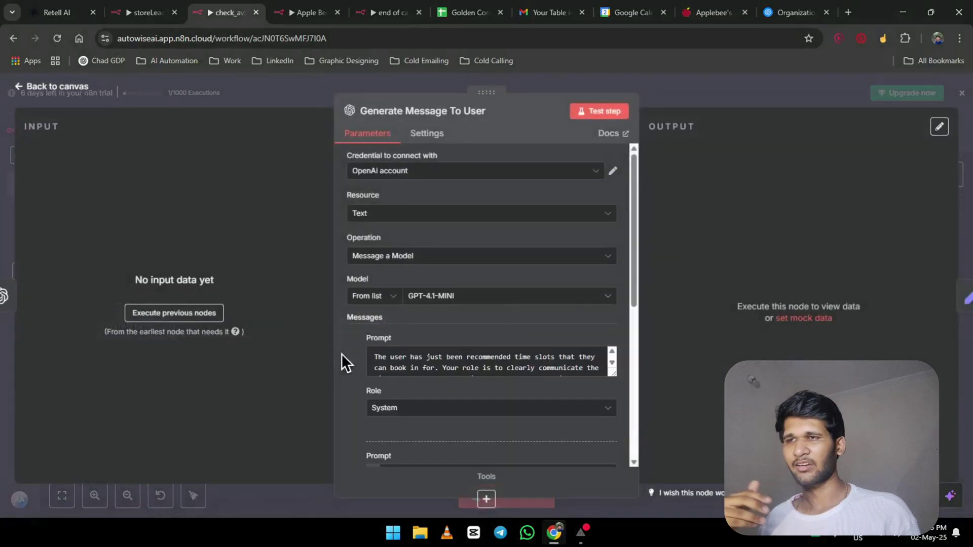
{"action": "scroll", "coordinate": [407, 315], "scroll_direction": "down", "scroll_amount": 1}
{"action": "scroll", "coordinate": [565, 294], "scroll_direction": "down", "scroll_amount": 5}
{"action": "scroll", "coordinate": [565, 294], "scroll_direction": "up", "scroll_amount": 6}
{"action": "left_click_drag", "start_coordinate": [615, 375], "coordinate": [611, 467]}
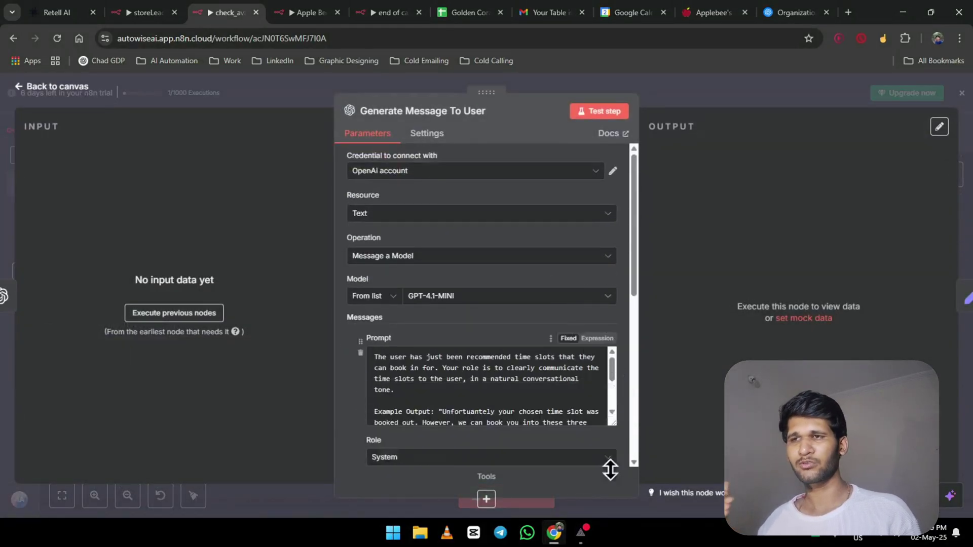
{"action": "scroll", "coordinate": [502, 348], "scroll_direction": "down", "scroll_amount": 5}
{"action": "scroll", "coordinate": [472, 289], "scroll_direction": "up", "scroll_amount": 2}
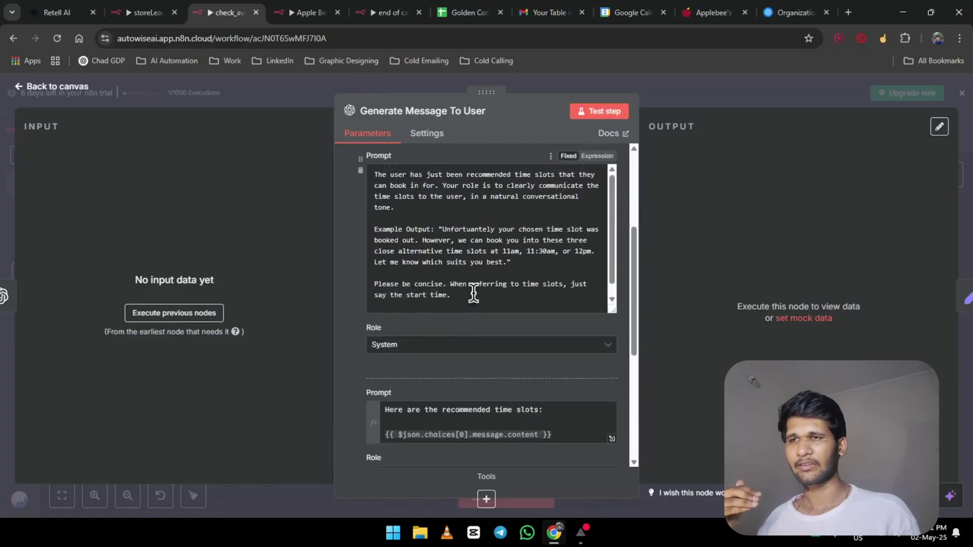
{"action": "left_click_drag", "start_coordinate": [612, 311], "coordinate": [613, 338]}
{"action": "left_click_drag", "start_coordinate": [372, 175], "coordinate": [355, 221]}
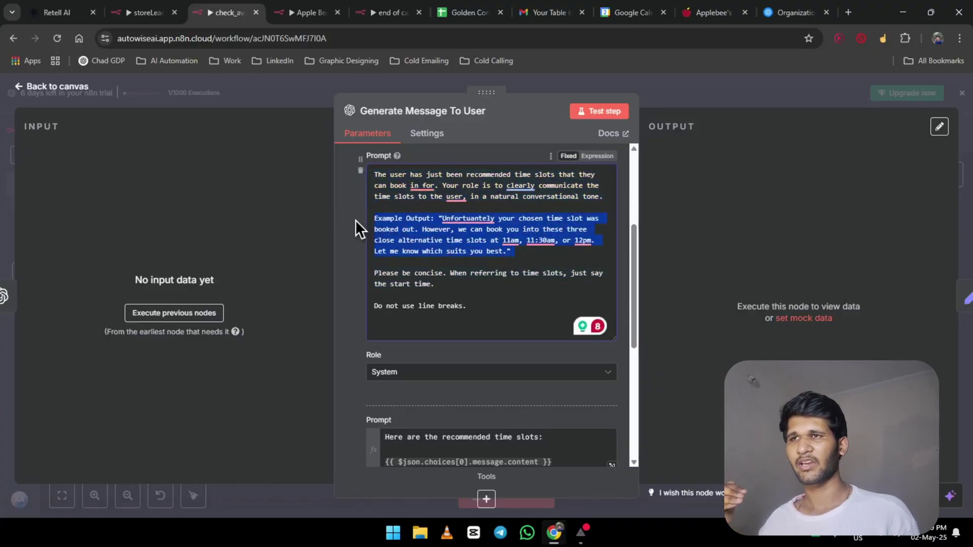
Examine the node's user prompt with the $json.choices[0].message.content expression, and return to the canvas.
{"action": "scroll", "coordinate": [449, 264], "scroll_direction": "down", "scroll_amount": 5}
{"action": "left_click_drag", "start_coordinate": [580, 216], "coordinate": [315, 167]}
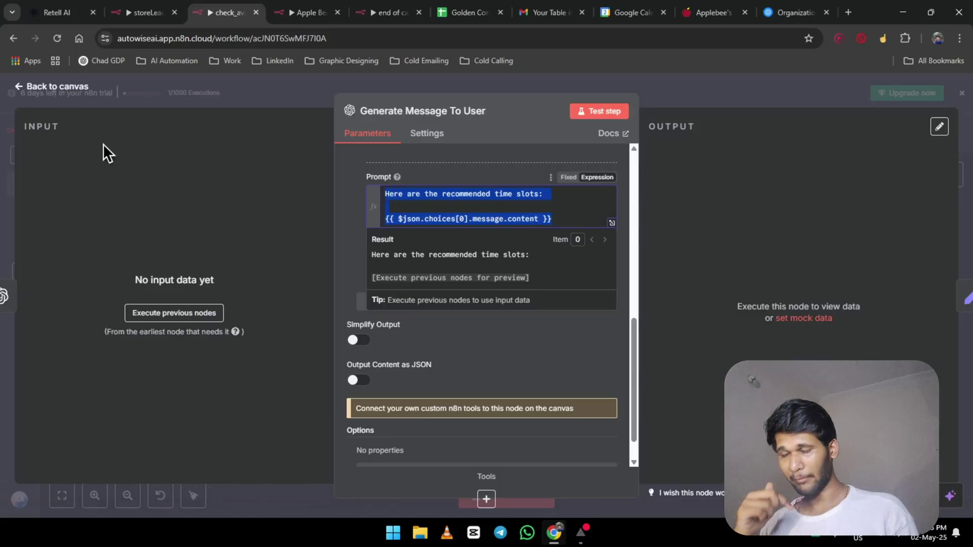
{"action": "left_click", "coordinate": [76, 87]}
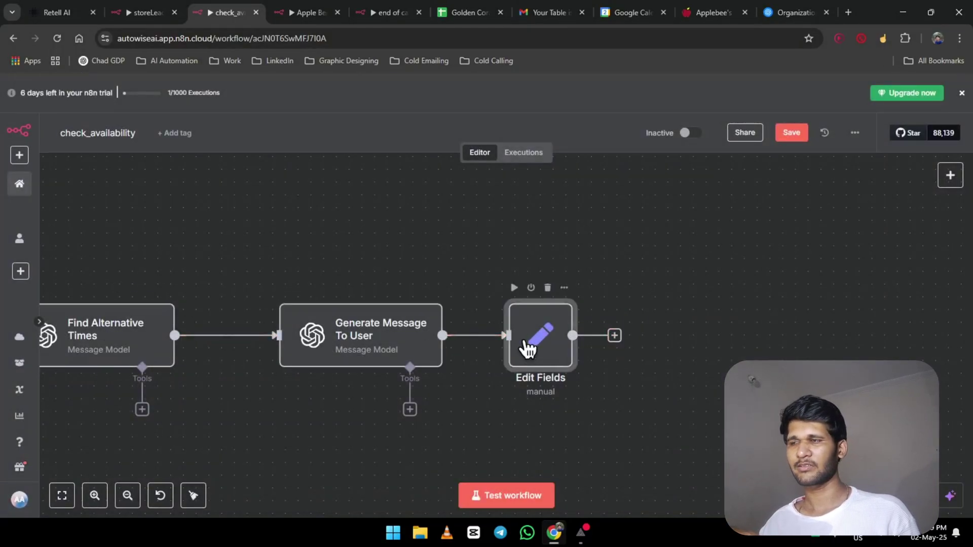
Inspect the Response field's expression in the final Edit Fields node, and move that node farther from Generate Message To User on the canvas.
{"action": "left_click_drag", "start_coordinate": [526, 343], "coordinate": [515, 330]}
{"action": "double_click", "coordinate": [507, 324]}
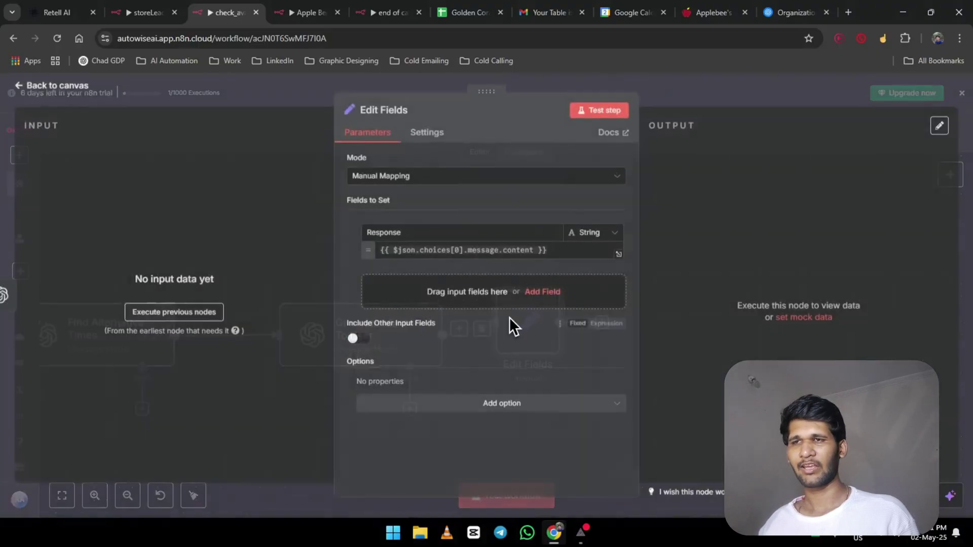
{"action": "left_click", "coordinate": [566, 251]}
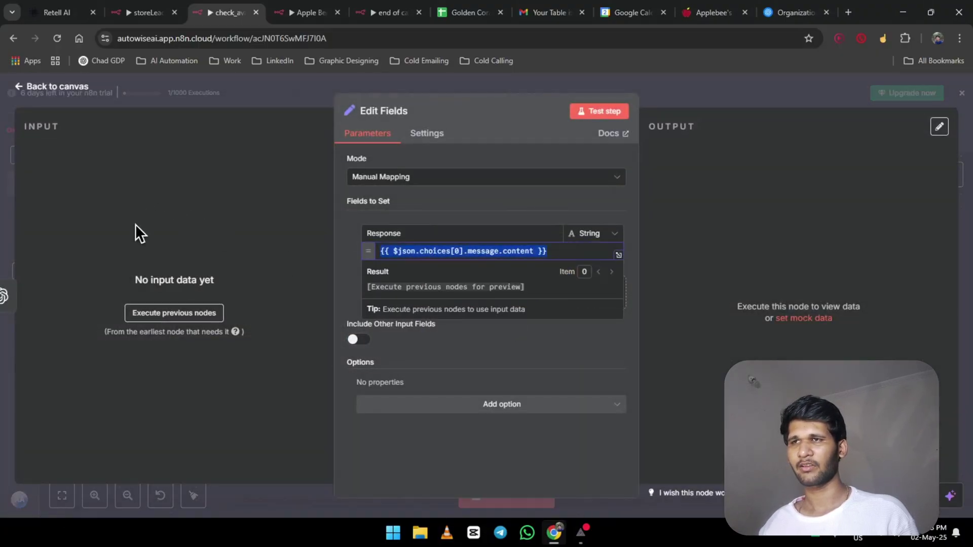
{"action": "left_click", "coordinate": [81, 77]}
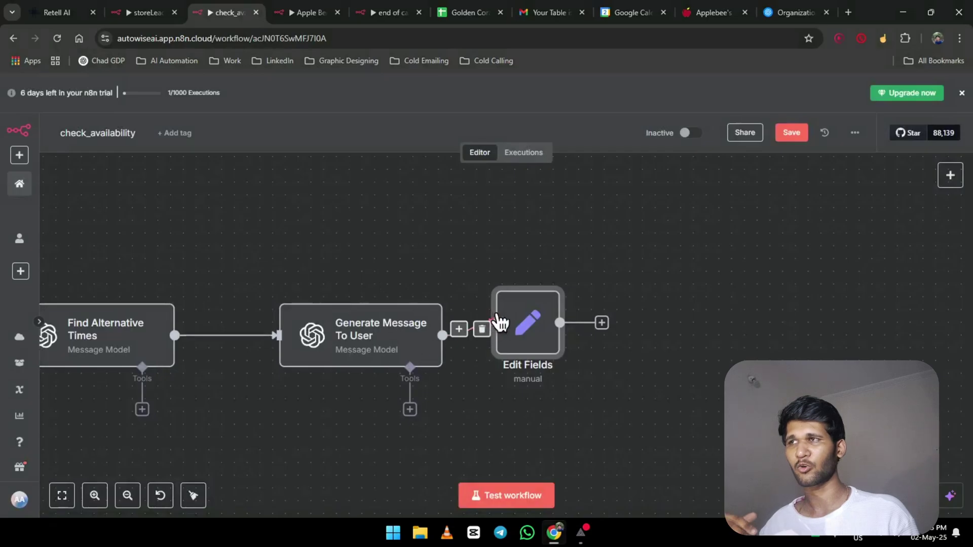
{"action": "left_click_drag", "start_coordinate": [522, 317], "coordinate": [609, 333]}
{"action": "scroll", "coordinate": [519, 244], "scroll_direction": "down", "scroll_amount": 5}
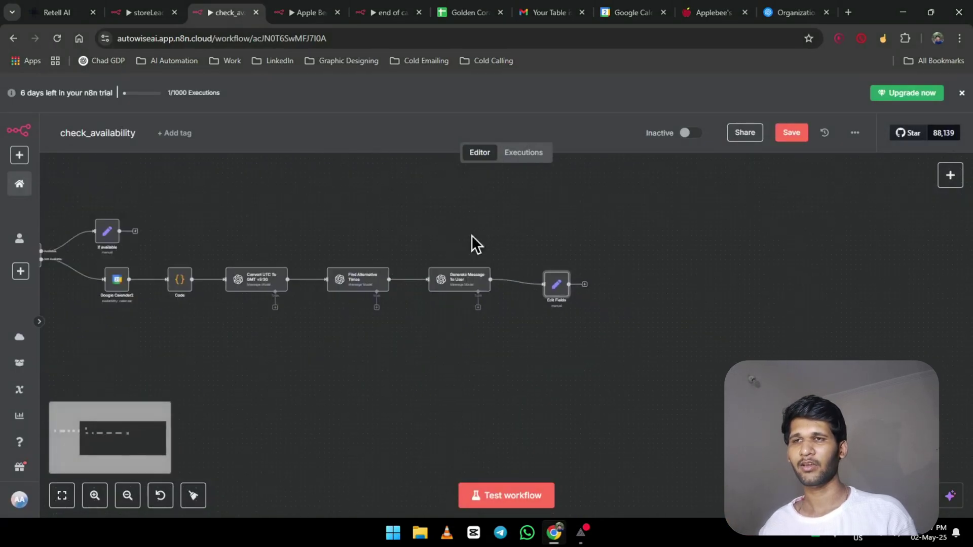
Switch to the Apple Bee Restaurant Agent workflow and focus on the tools attached to its AI Agent.
{"action": "left_click", "coordinate": [307, 12]}
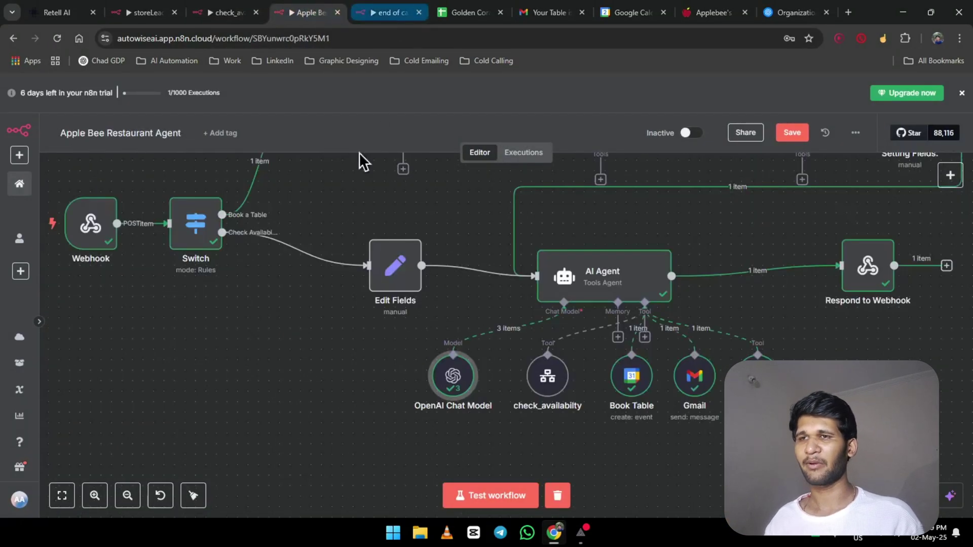
{"action": "scroll", "coordinate": [332, 320], "scroll_direction": "down", "scroll_amount": 2}
{"action": "scroll", "coordinate": [553, 364], "scroll_direction": "up", "scroll_amount": 3}
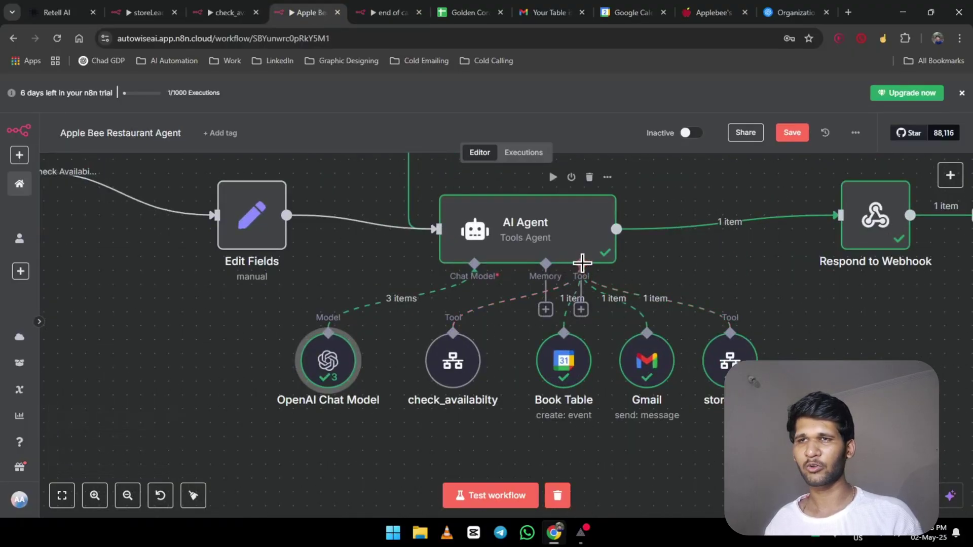
Attach a Call n8n Workflow Tool to the AI Agent, view its blank parameters and discard the tool.
{"action": "mouse_move", "coordinate": [581, 264]}
{"action": "left_mouse_down"}
{"action": "mouse_move", "coordinate": [834, 315]}
{"action": "mouse_move", "coordinate": [593, 266]}
{"action": "left_mouse_up"}
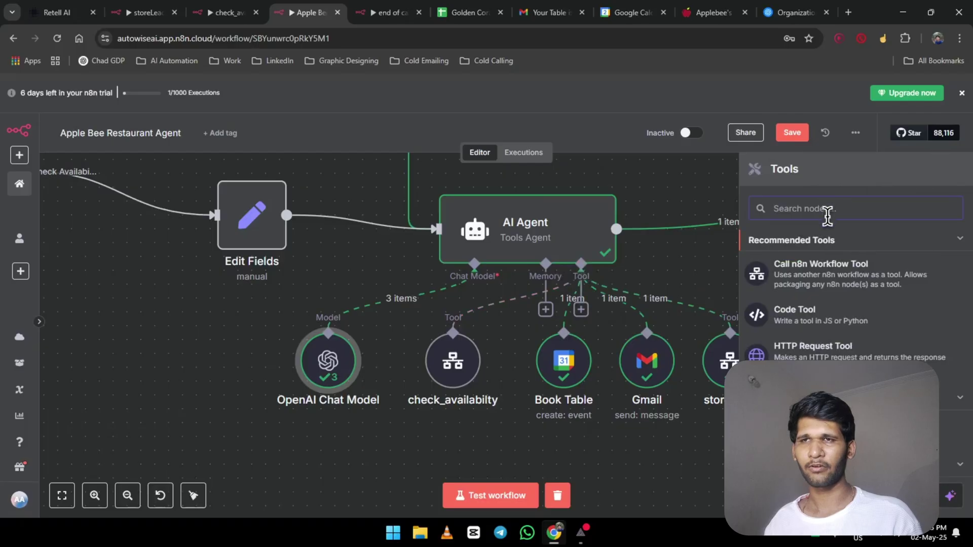
{"action": "left_click", "coordinate": [832, 279]}
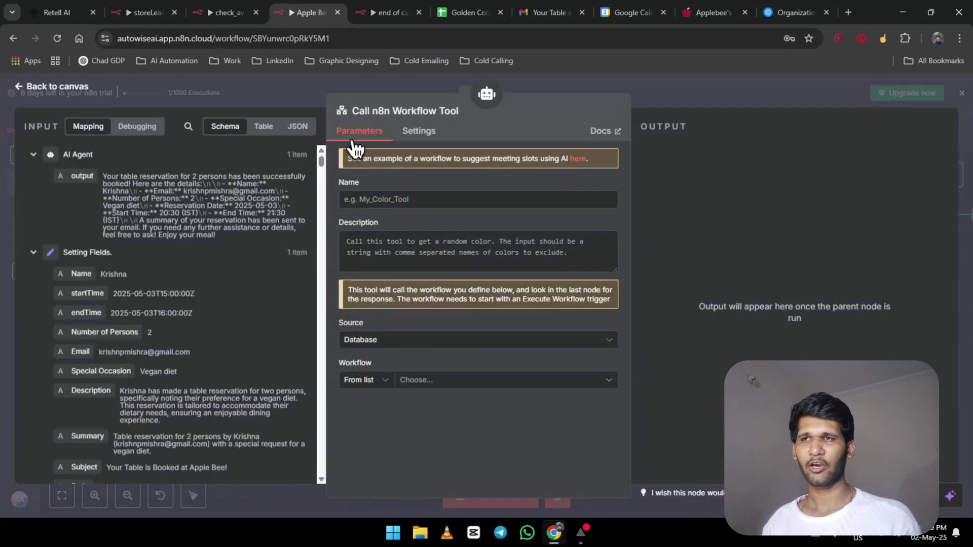
{"action": "left_click", "coordinate": [53, 87]}
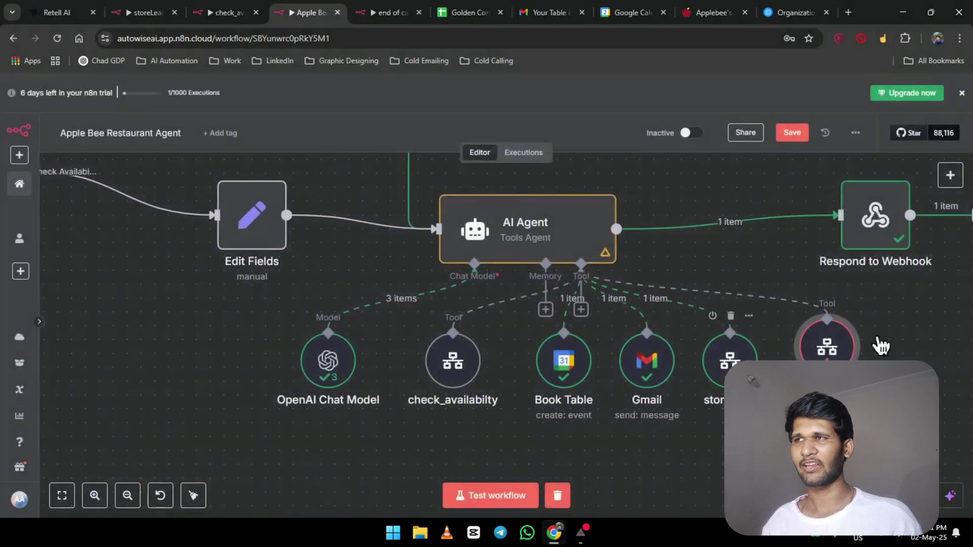
Review the check_availabilty tool's name, description and selectable sub-workflows without changing them, and return to the canvas.
{"action": "double_click", "coordinate": [437, 374]}
{"action": "left_click_drag", "start_coordinate": [431, 199], "coordinate": [336, 197]}
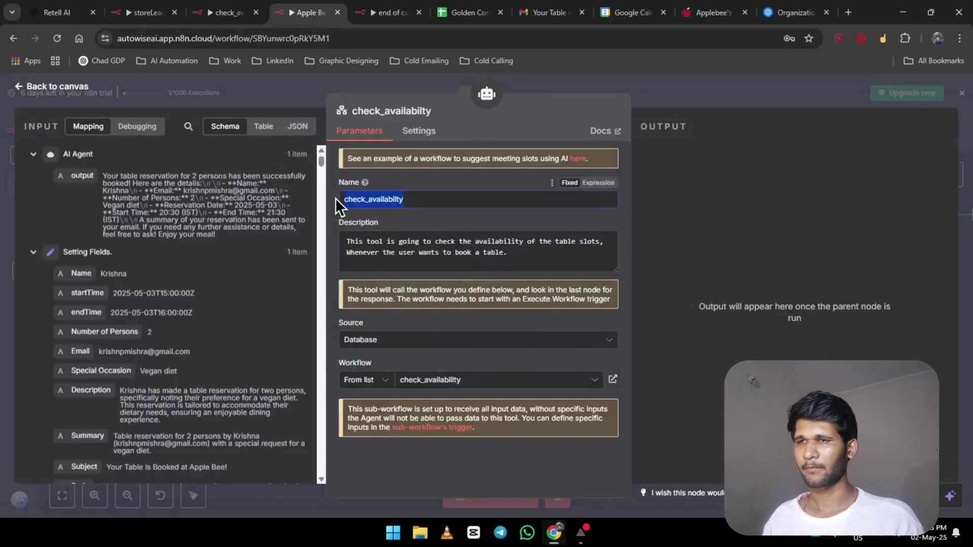
{"action": "left_click", "coordinate": [485, 253]}
{"action": "left_click_drag", "start_coordinate": [524, 256], "coordinate": [334, 236]}
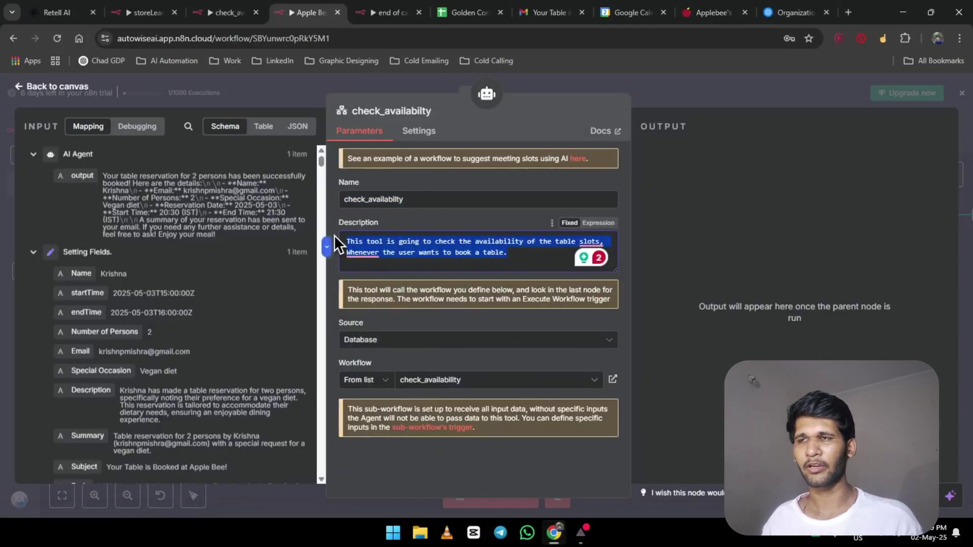
{"action": "left_click", "coordinate": [420, 315]}
{"action": "left_click", "coordinate": [528, 382]}
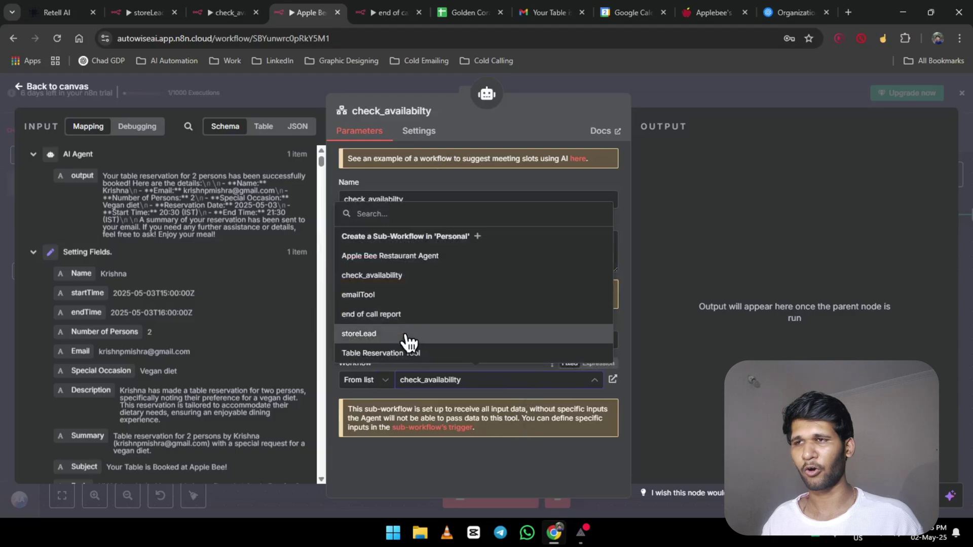
{"action": "left_click", "coordinate": [65, 89]}
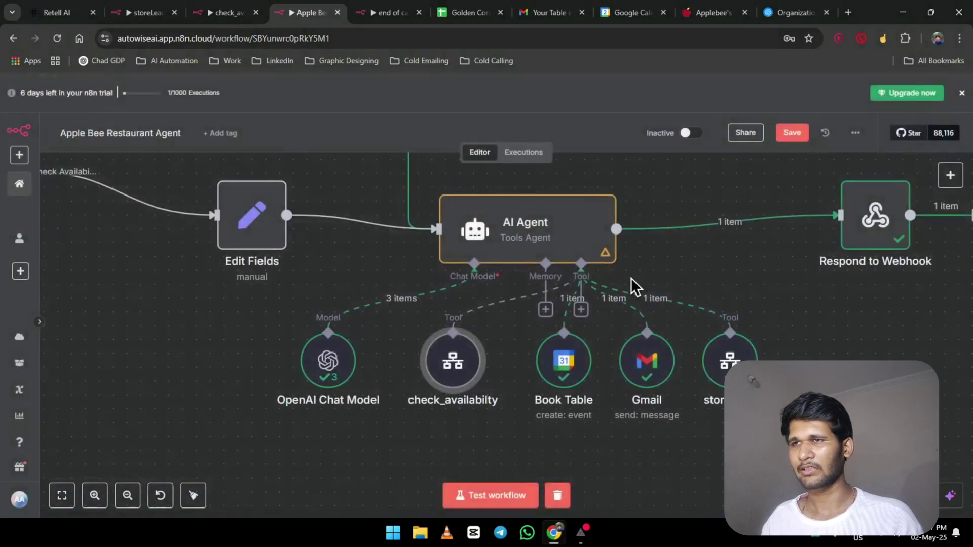
Check the Respond With setting and output of the Respond to Webhook node, and return to the canvas.
{"action": "scroll", "coordinate": [790, 345], "scroll_direction": "down", "scroll_amount": 5}
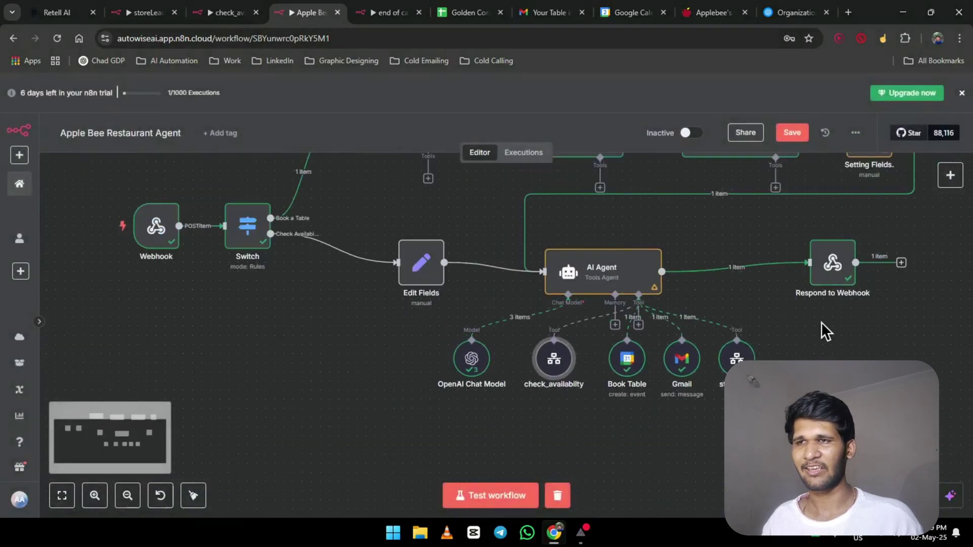
{"action": "scroll", "coordinate": [652, 300], "scroll_direction": "up", "scroll_amount": 3}
{"action": "left_click_drag", "start_coordinate": [613, 361], "coordinate": [594, 334]}
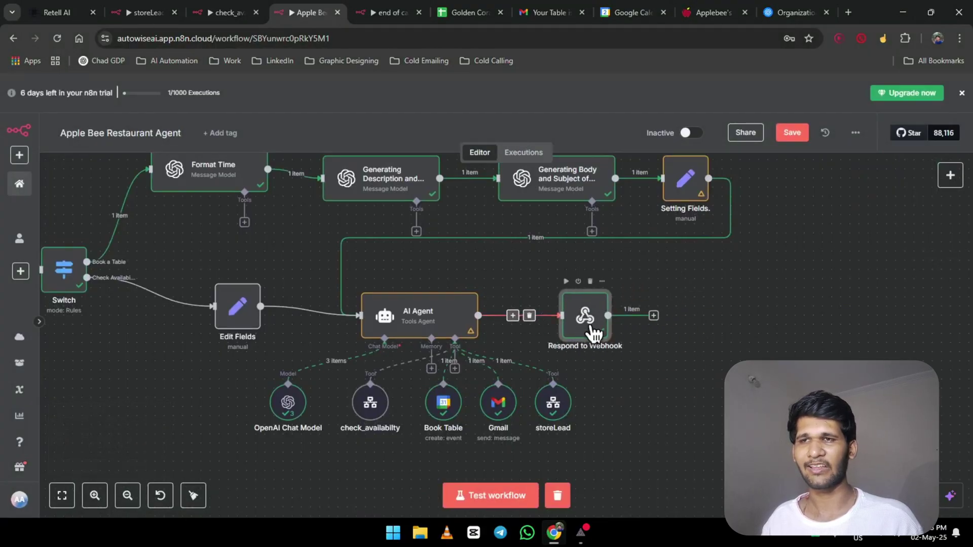
{"action": "double_click", "coordinate": [593, 330]}
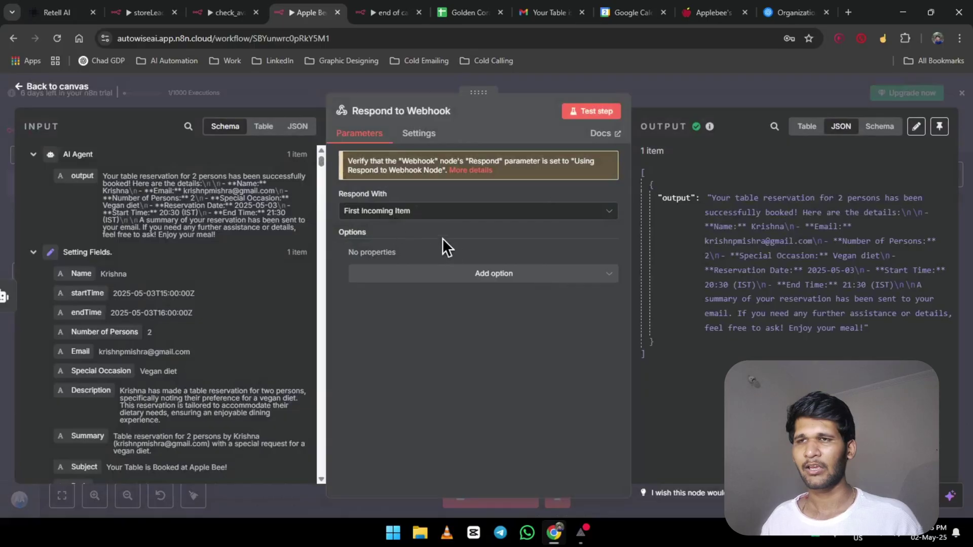
{"action": "left_click", "coordinate": [75, 95]}
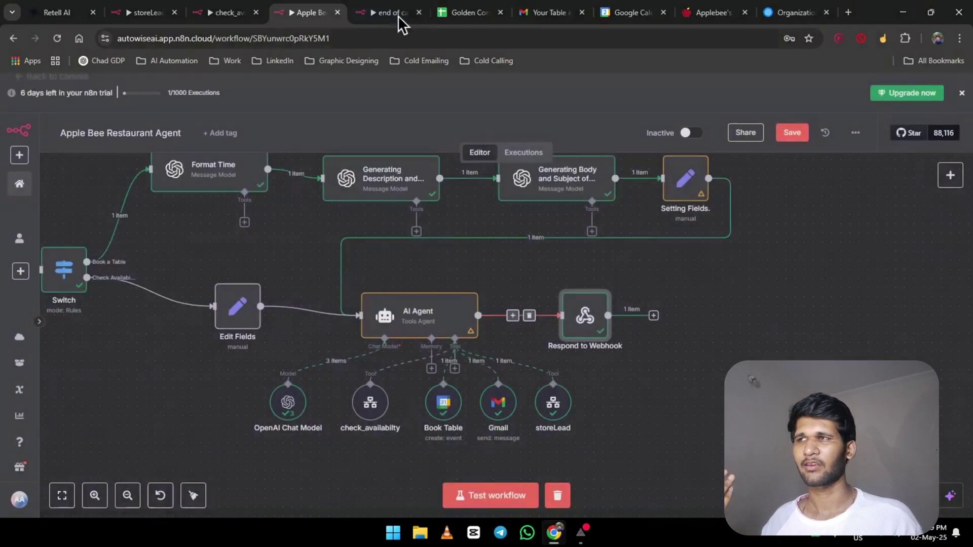
Look over the complete Apple Bee Restaurant Agent workflow, and switch to the end of call report workflow.
{"action": "scroll", "coordinate": [307, 299], "scroll_direction": "down", "scroll_amount": 3}
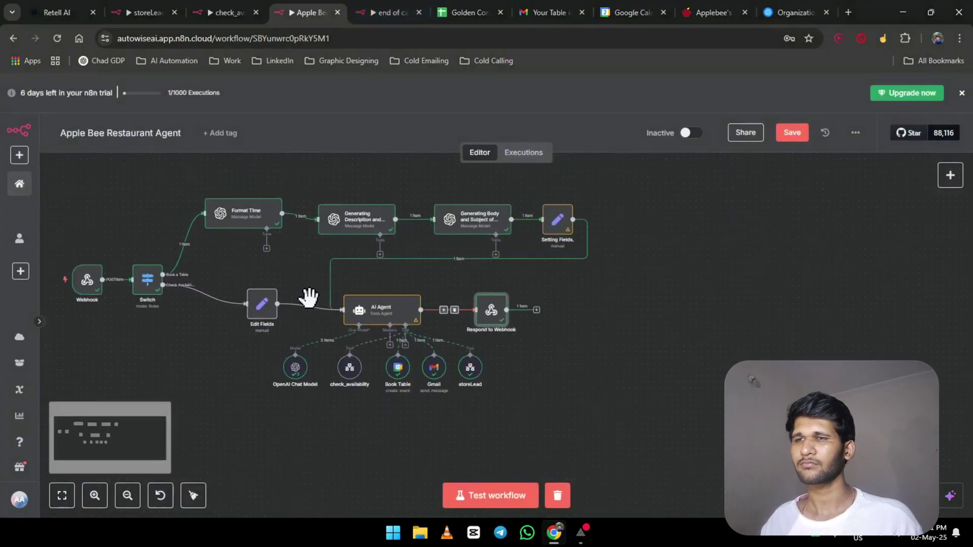
{"action": "left_click_drag", "start_coordinate": [174, 365], "coordinate": [285, 404]}
{"action": "scroll", "coordinate": [284, 403], "scroll_direction": "up", "scroll_amount": 1}
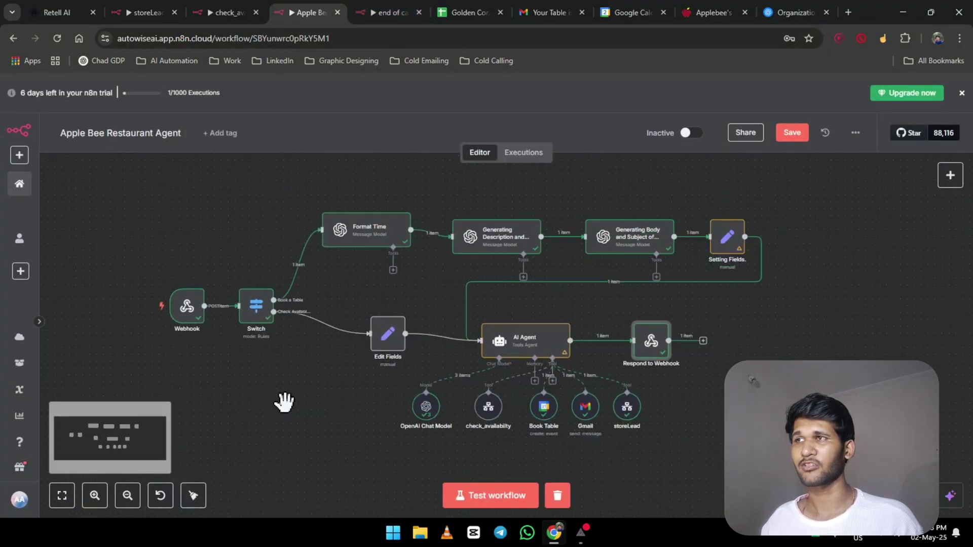
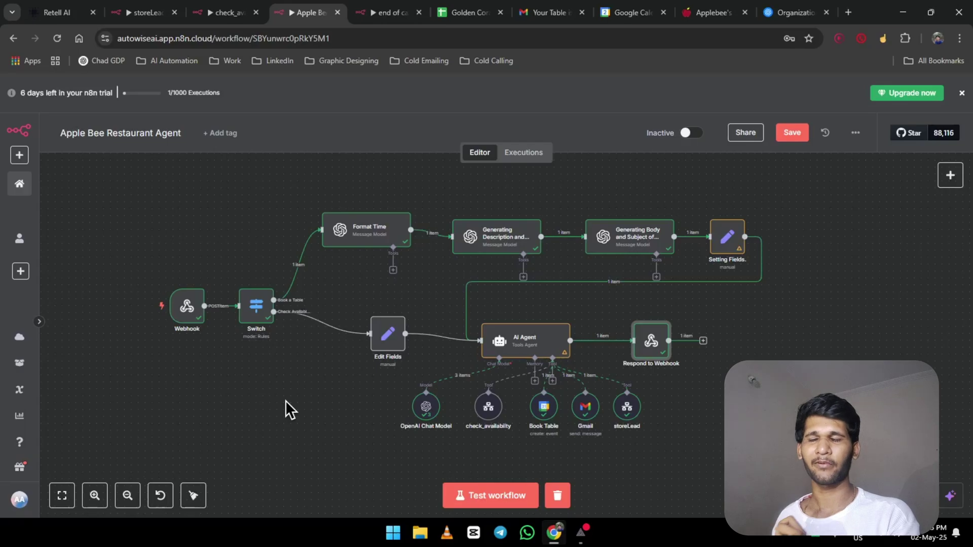
{"action": "left_click", "coordinate": [413, 11]}
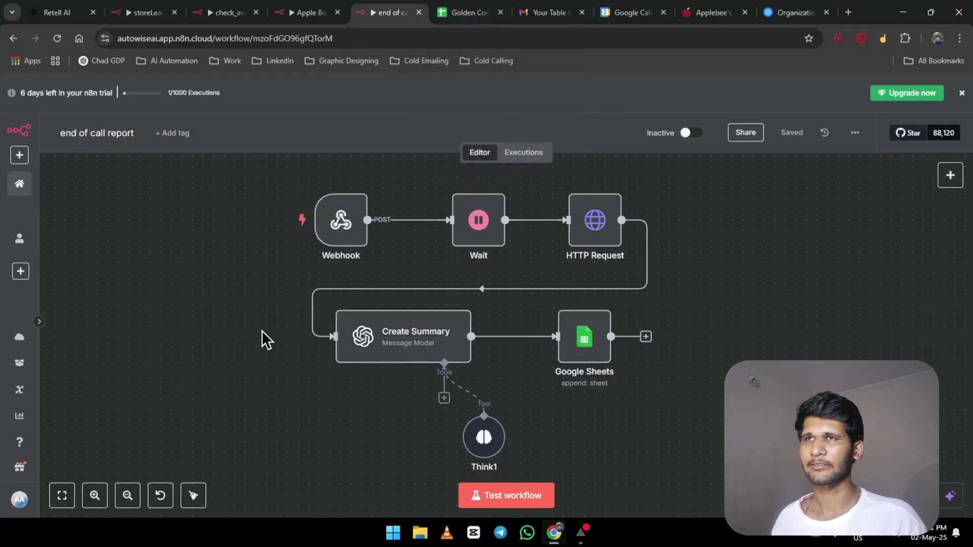
{"action": "scroll", "coordinate": [253, 342], "scroll_direction": "down", "scroll_amount": 1}
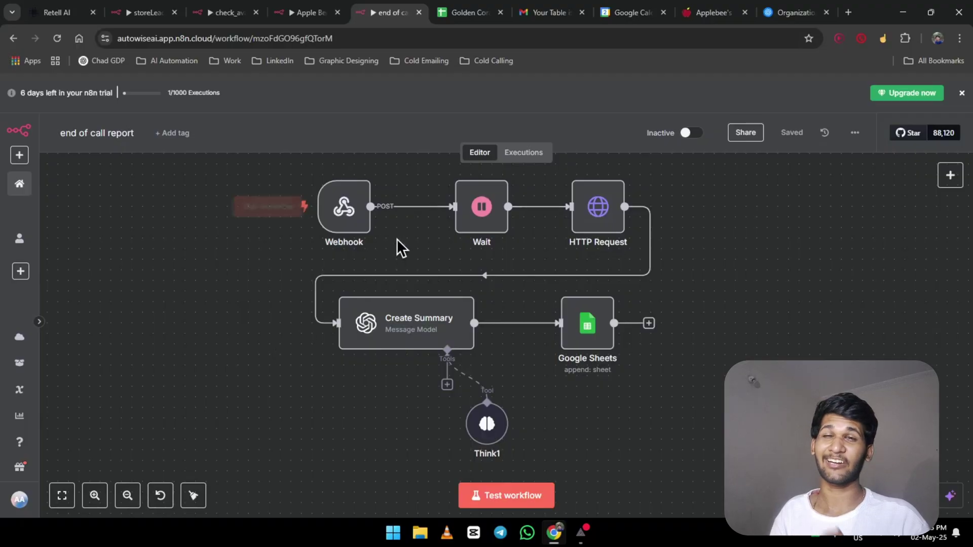
Change the path of the end of call report workflow's Webhook node to "endofcallReport".
{"action": "mouse_move", "coordinate": [345, 217]}
{"action": "left_mouse_down"}
{"action": "mouse_move", "coordinate": [322, 247]}
{"action": "mouse_move", "coordinate": [333, 225]}
{"action": "left_mouse_up"}
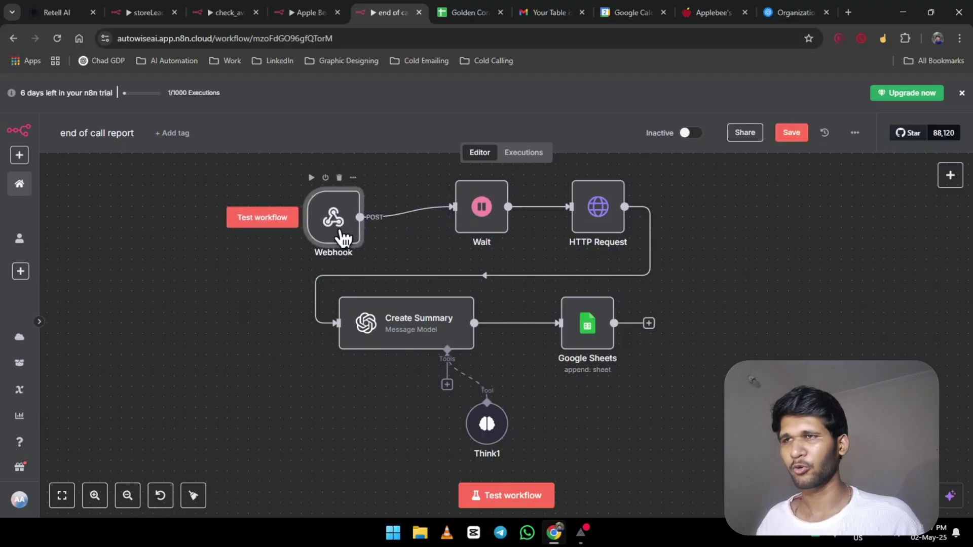
{"action": "double_click", "coordinate": [335, 231]}
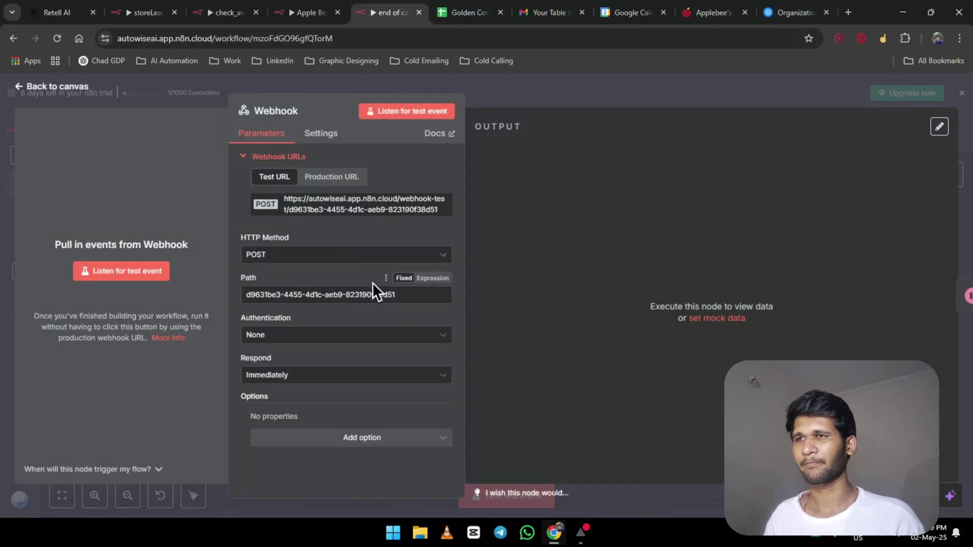
{"action": "triple_click", "coordinate": [321, 295]}
{"action": "type", "text": "endo"}
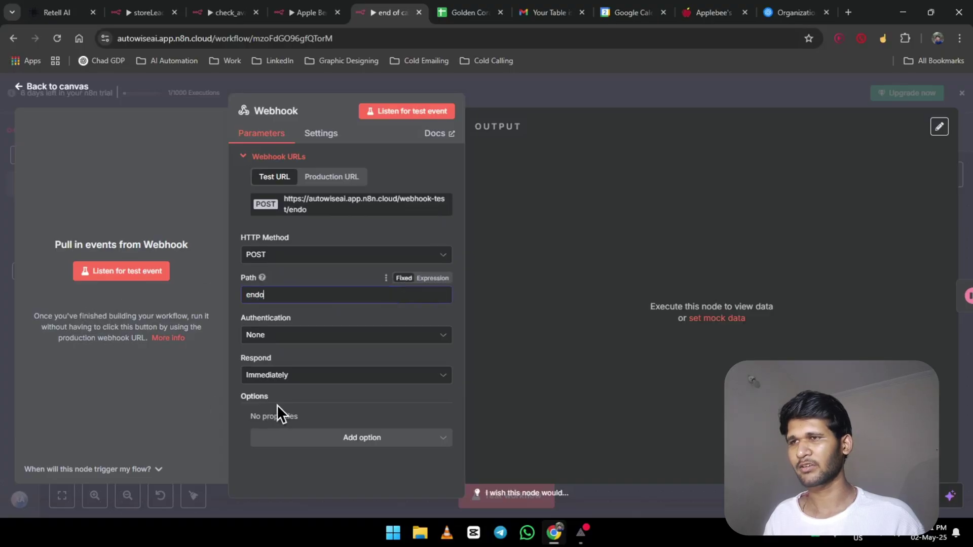
{"action": "type", "text": "fcallReport"}
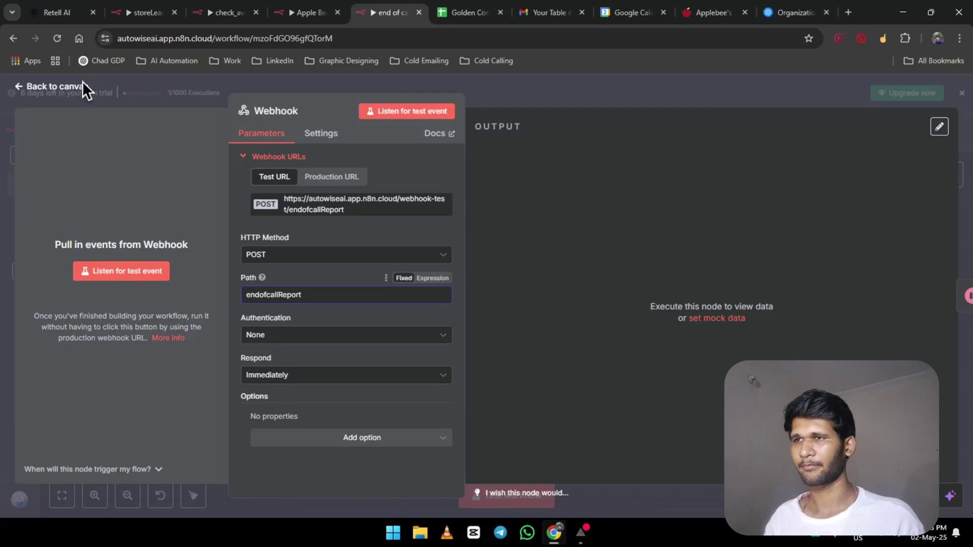
Set the Webhook to respond using the 'Respond to Webhook' Node, and return to the canvas.
{"action": "left_click", "coordinate": [381, 377]}
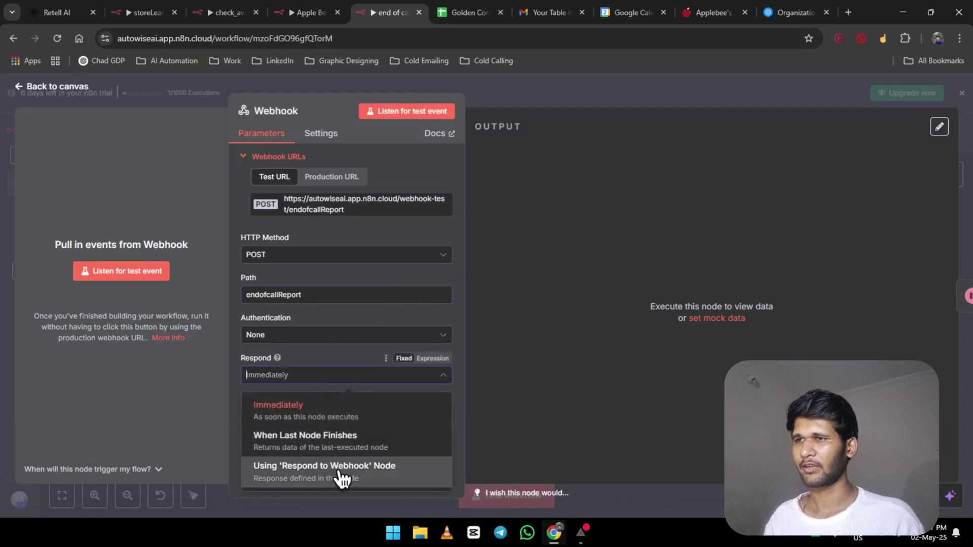
{"action": "left_click", "coordinate": [342, 474]}
{"action": "left_click", "coordinate": [56, 95]}
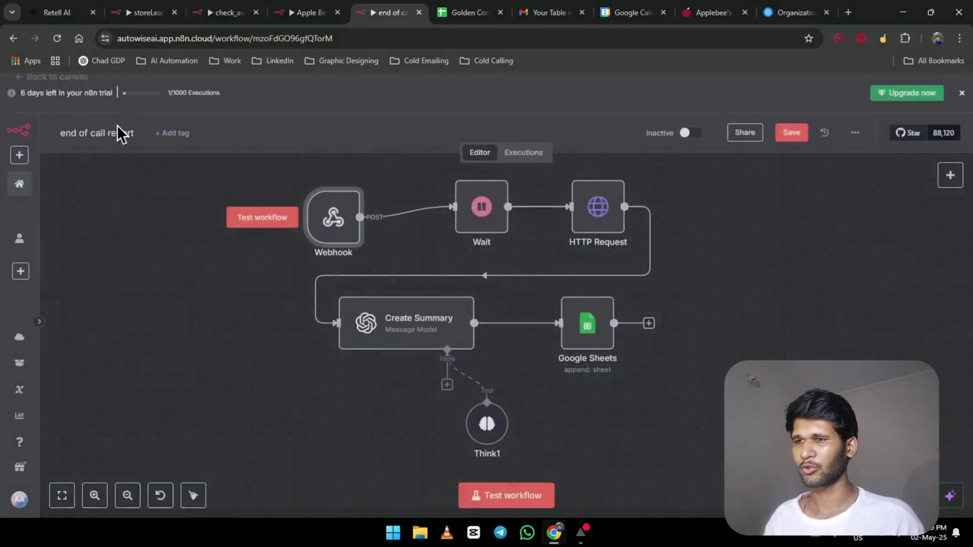
Set the Webhook node to respond When Last Node Finishes, and return to the canvas.
{"action": "double_click", "coordinate": [335, 220]}
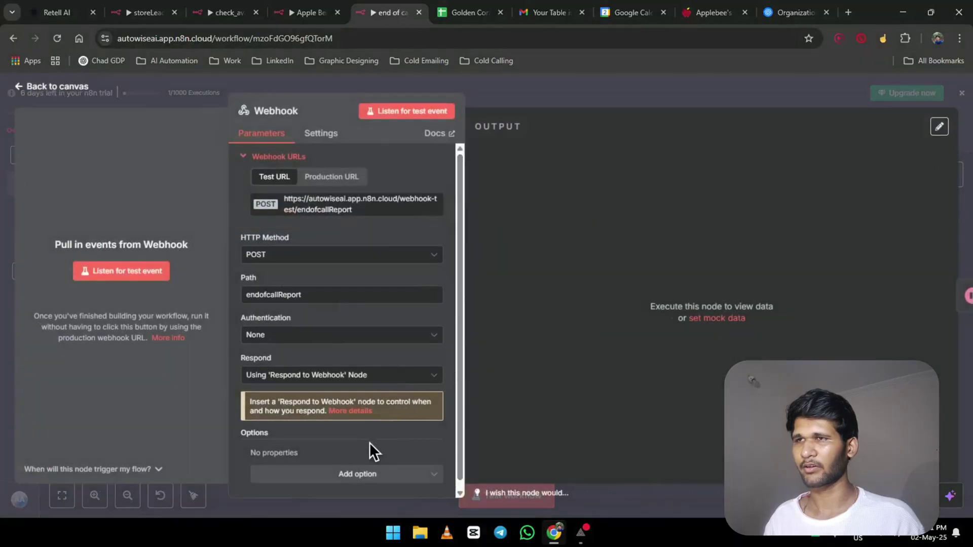
{"action": "left_click", "coordinate": [373, 378]}
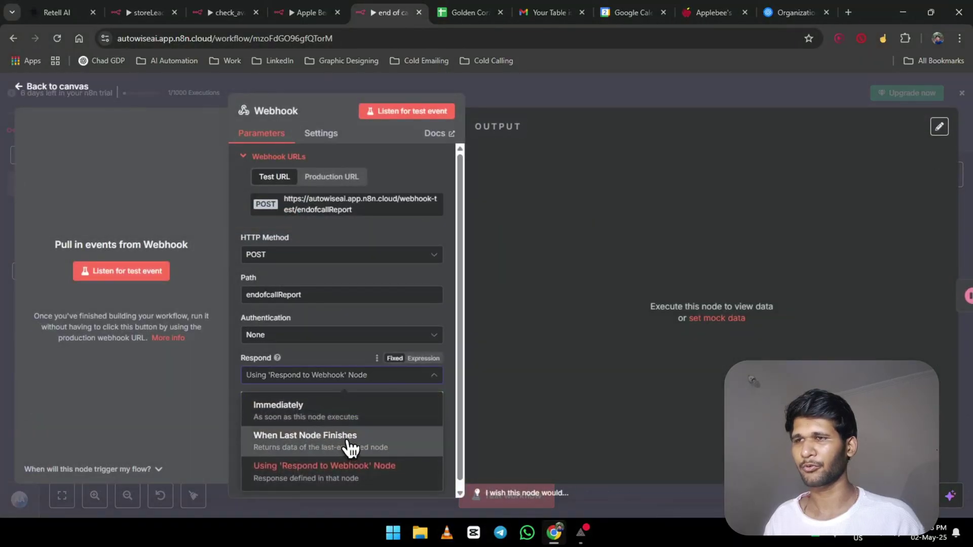
{"action": "left_click", "coordinate": [349, 446]}
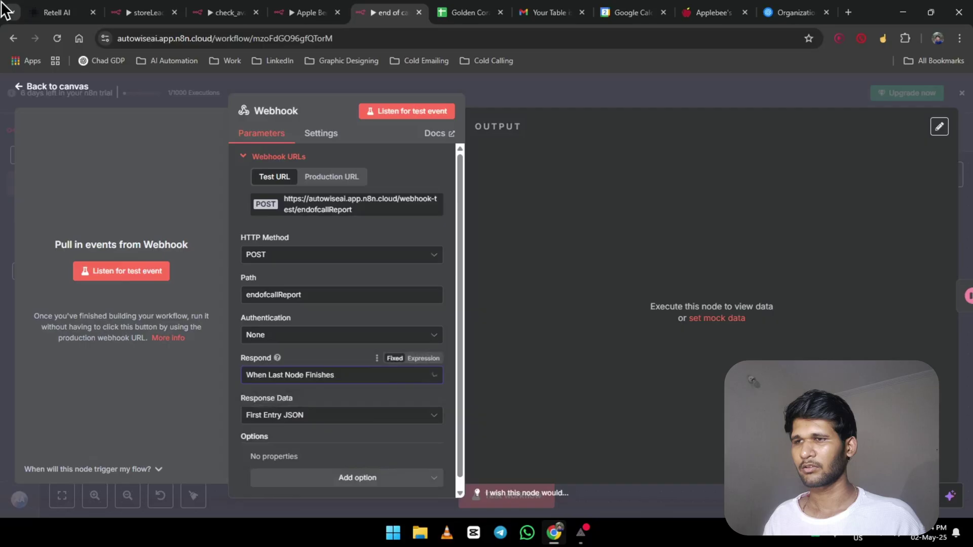
{"action": "left_click", "coordinate": [60, 93]}
Reposition the Webhook and Wait nodes on the canvas so they line up with the HTTP Request node.
{"action": "mouse_move", "coordinate": [331, 224]}
{"action": "left_mouse_down"}
{"action": "mouse_move", "coordinate": [374, 213]}
{"action": "mouse_move", "coordinate": [341, 224]}
{"action": "left_mouse_up"}
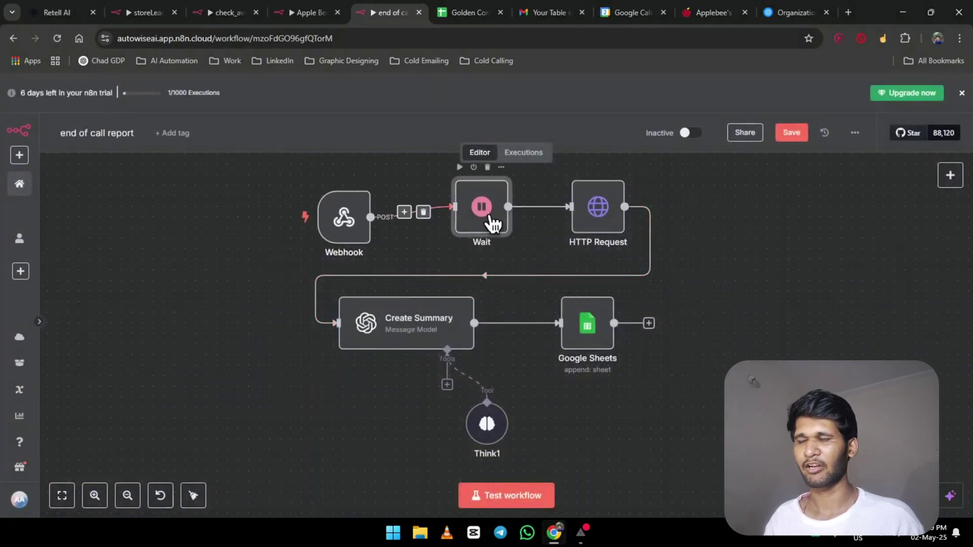
{"action": "left_click_drag", "start_coordinate": [492, 217], "coordinate": [481, 218]}
{"action": "left_click_drag", "start_coordinate": [348, 235], "coordinate": [346, 223]}
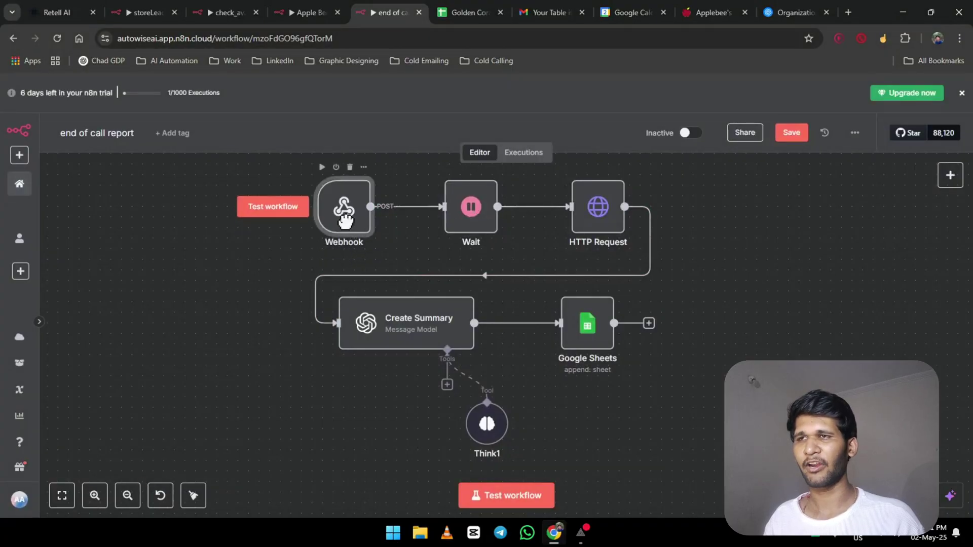
Search the available nodes for "wait" to show where the Wait node is found, and close the search.
{"action": "scroll", "coordinate": [215, 344], "scroll_direction": "up", "scroll_amount": 3}
{"action": "scroll", "coordinate": [214, 343], "scroll_direction": "right", "scroll_amount": 2}
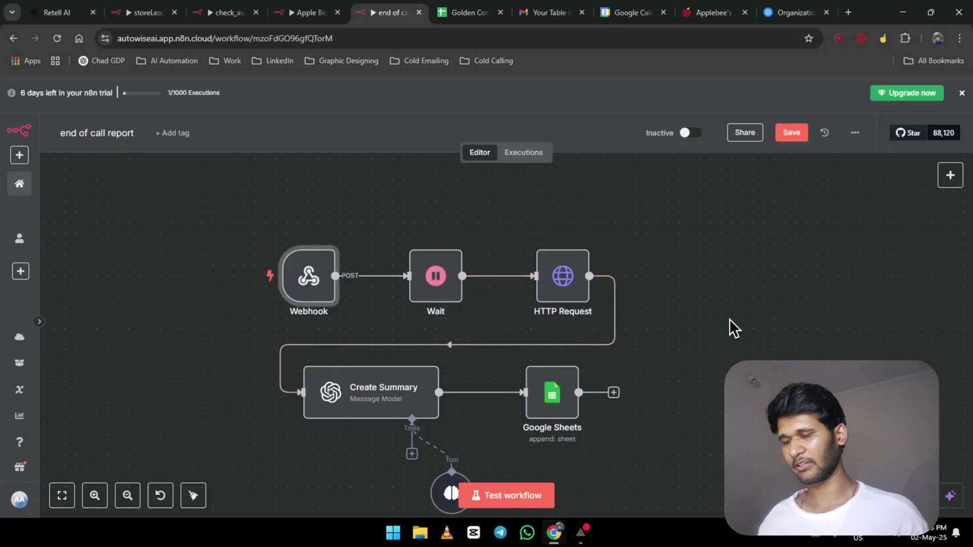
{"action": "key", "text": "Tab"}
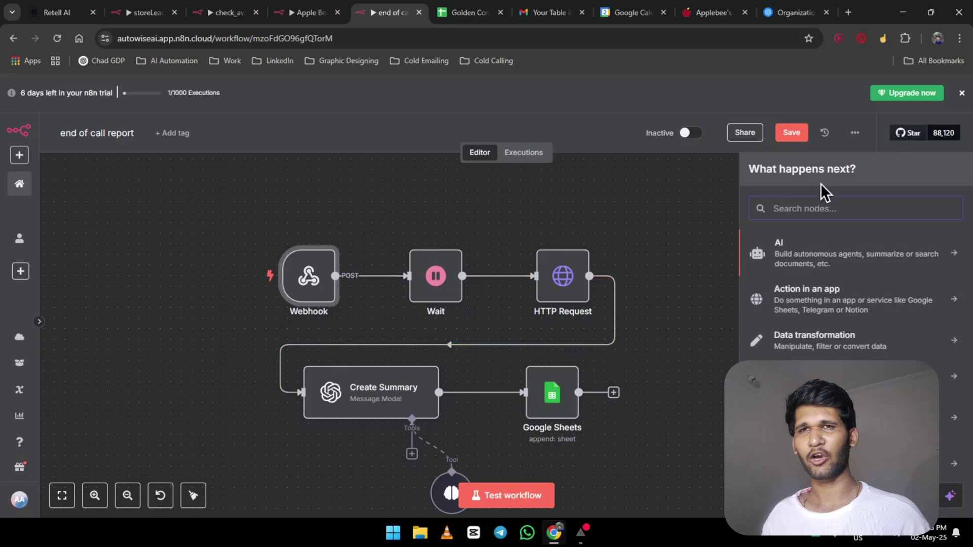
{"action": "type", "text": "wait"}
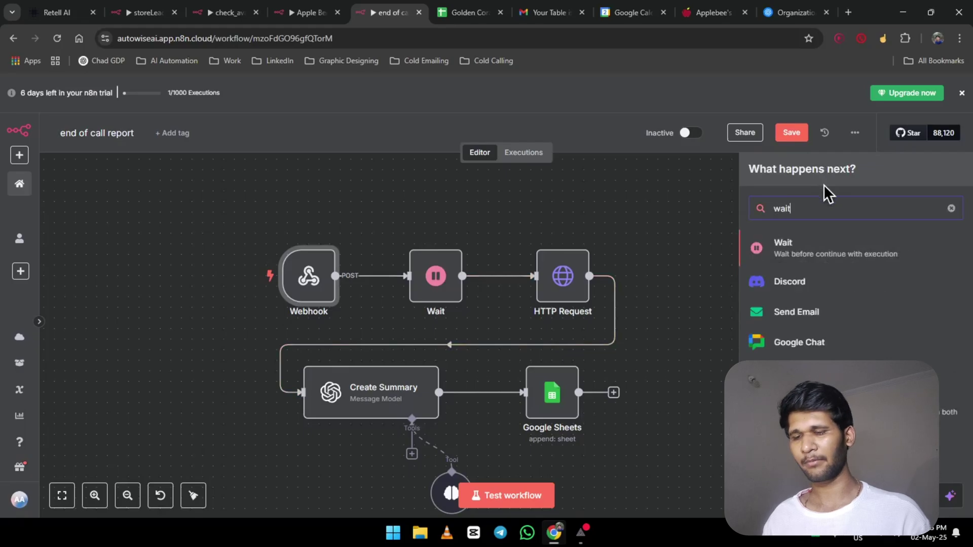
{"action": "left_click", "coordinate": [434, 298]}
Set the Wait node's interval to 3 minutes, and return to the canvas.
{"action": "double_click", "coordinate": [435, 298]}
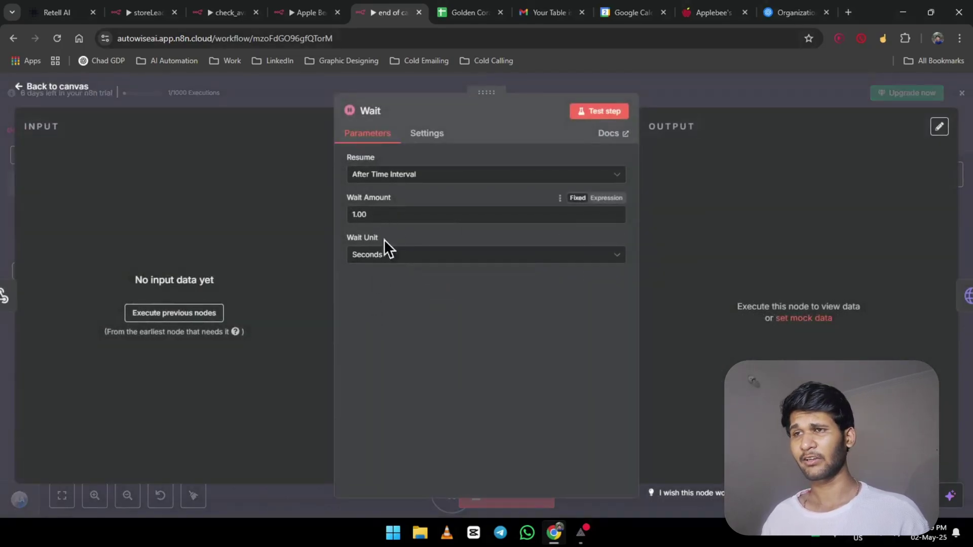
{"action": "left_click", "coordinate": [394, 257]}
{"action": "left_click", "coordinate": [395, 307]}
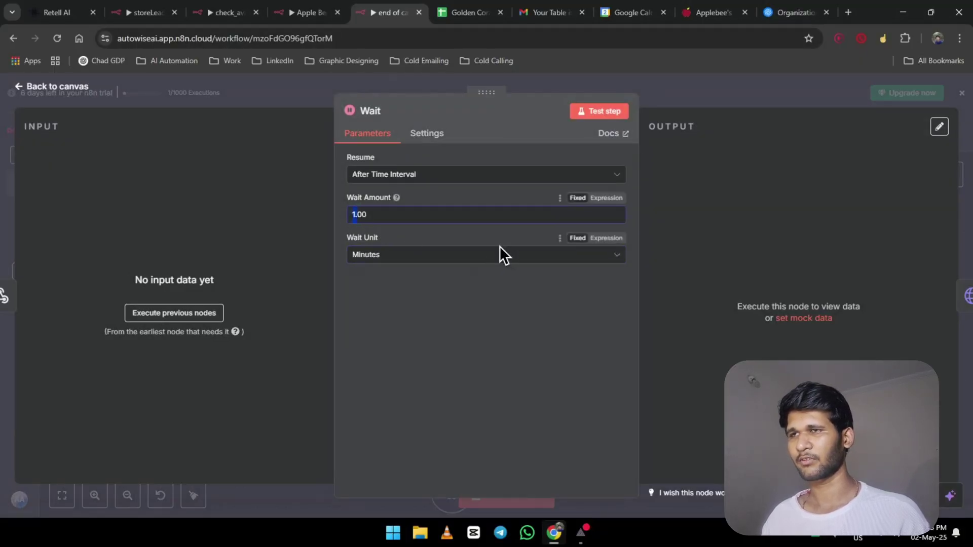
{"action": "type", "text": "3"}
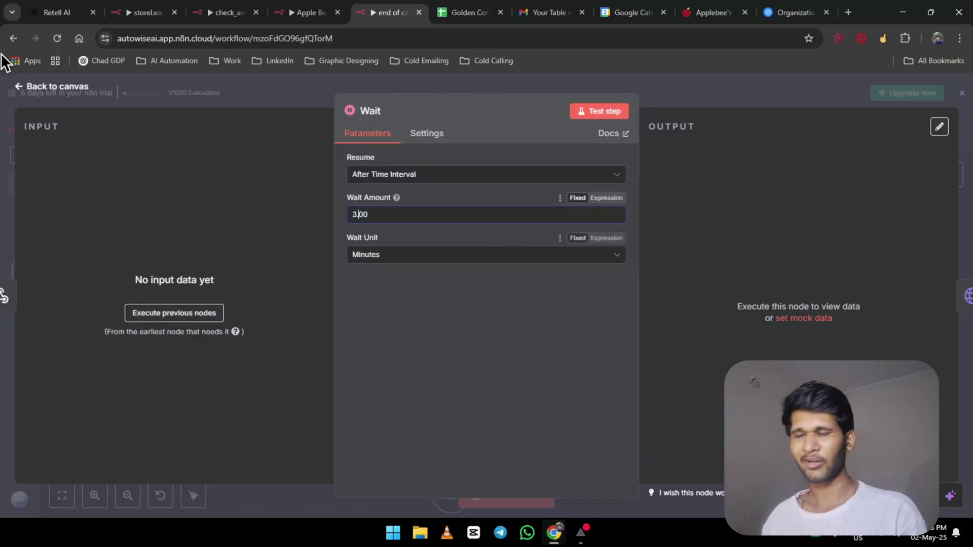
{"action": "left_click", "coordinate": [24, 87]}
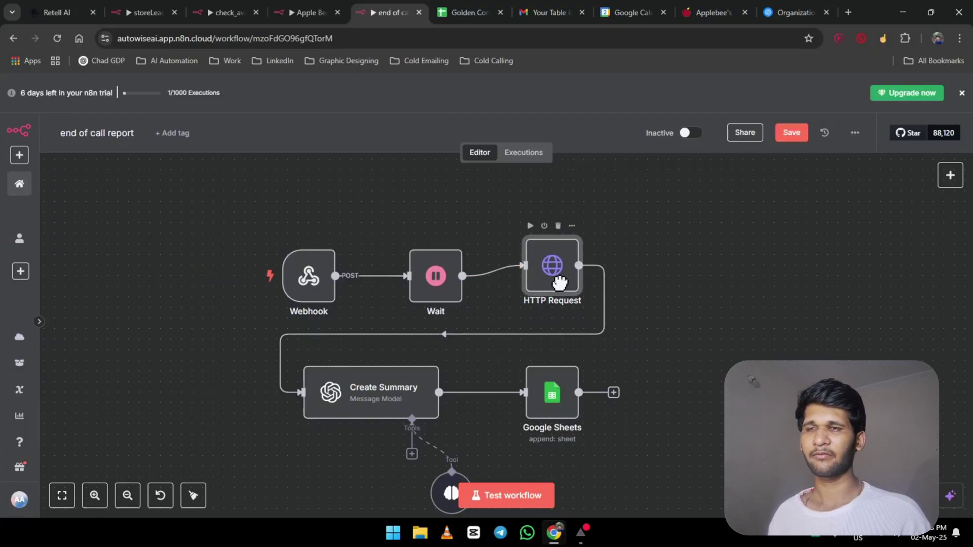
Line the HTTP Request node up with the Wait node, and open its parameters.
{"action": "left_click", "coordinate": [574, 297]}
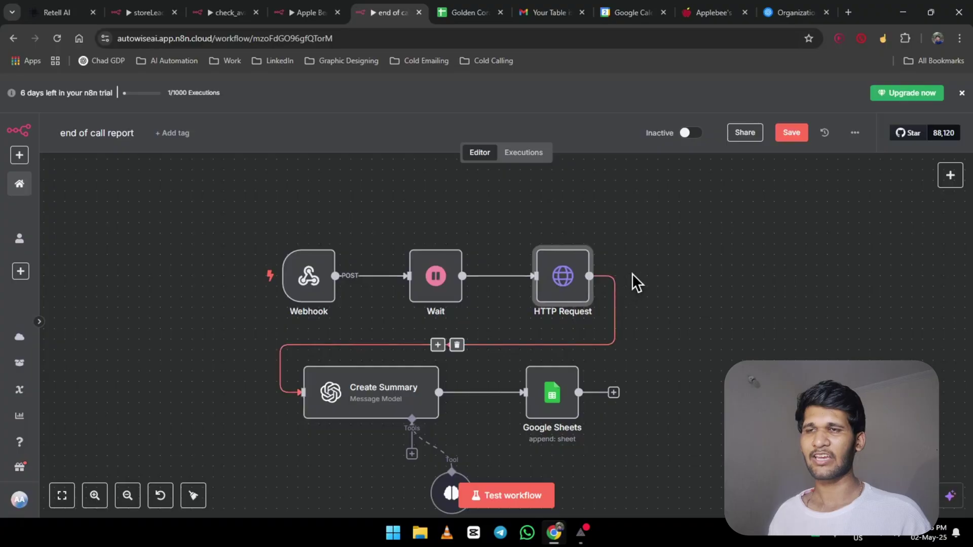
{"action": "key", "text": "Tab"}
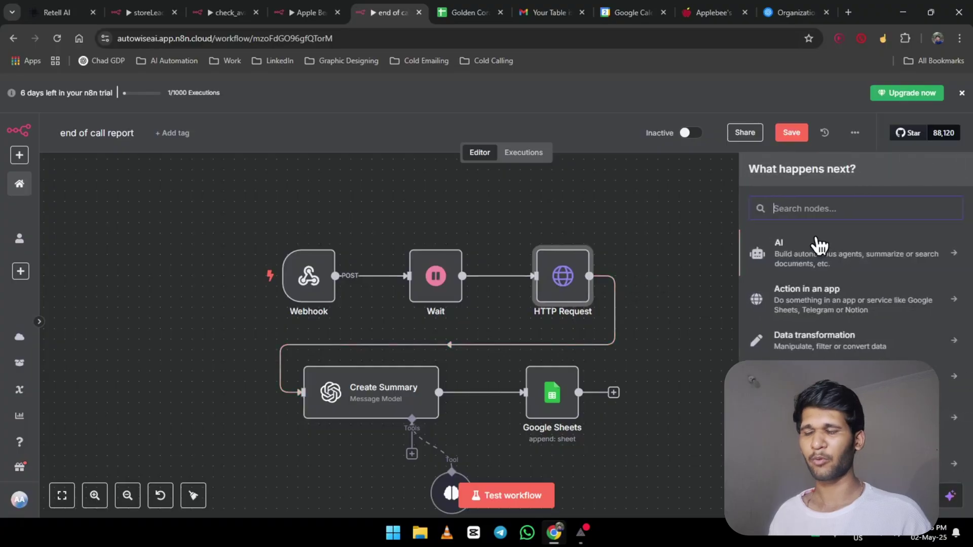
{"action": "double_click", "coordinate": [572, 276]}
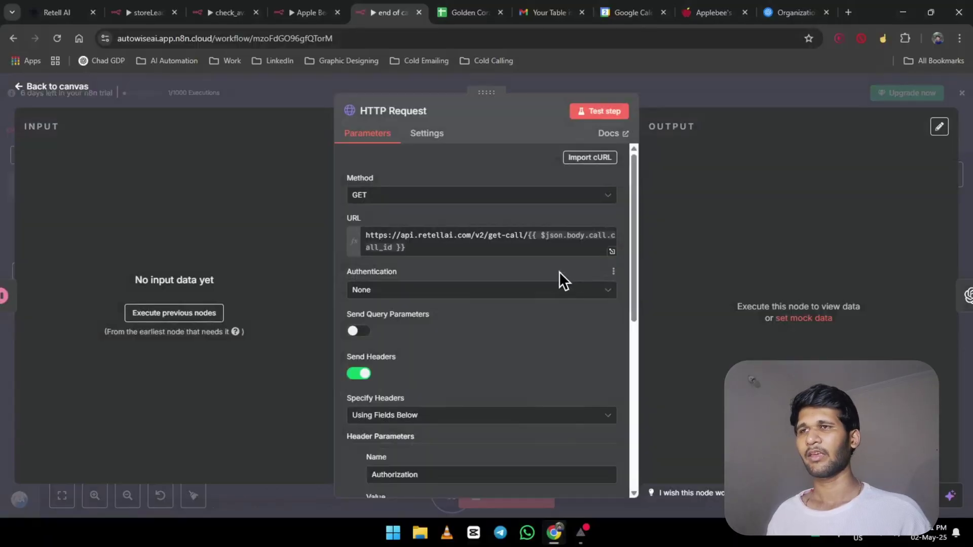
Search the web in a new browser tab for "retell ai docs" and open the Retell AI Introduction page.
{"action": "left_click", "coordinate": [849, 13]}
{"action": "type", "text": "retell a"}
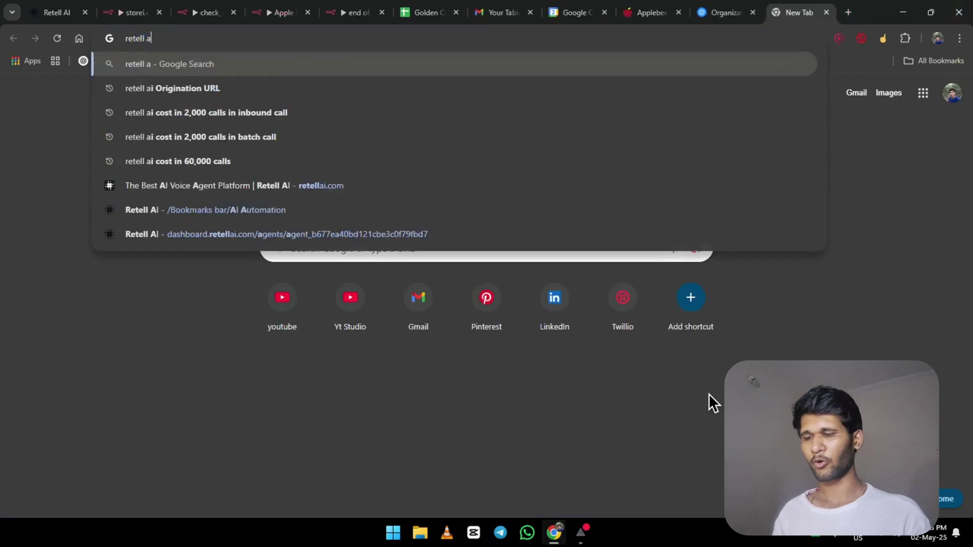
{"action": "type", "text": "i docs"}
{"action": "key", "text": "Return"}
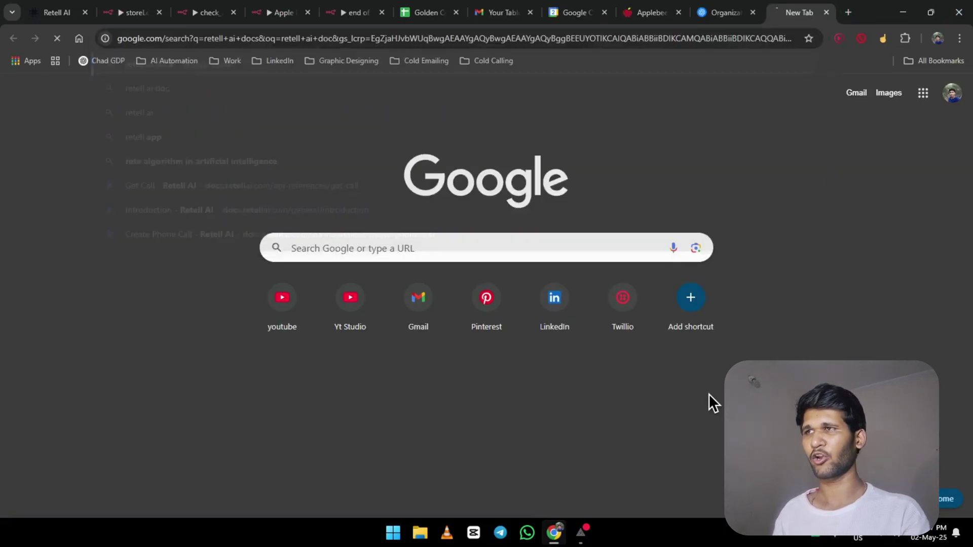
{"action": "left_click", "coordinate": [197, 206]}
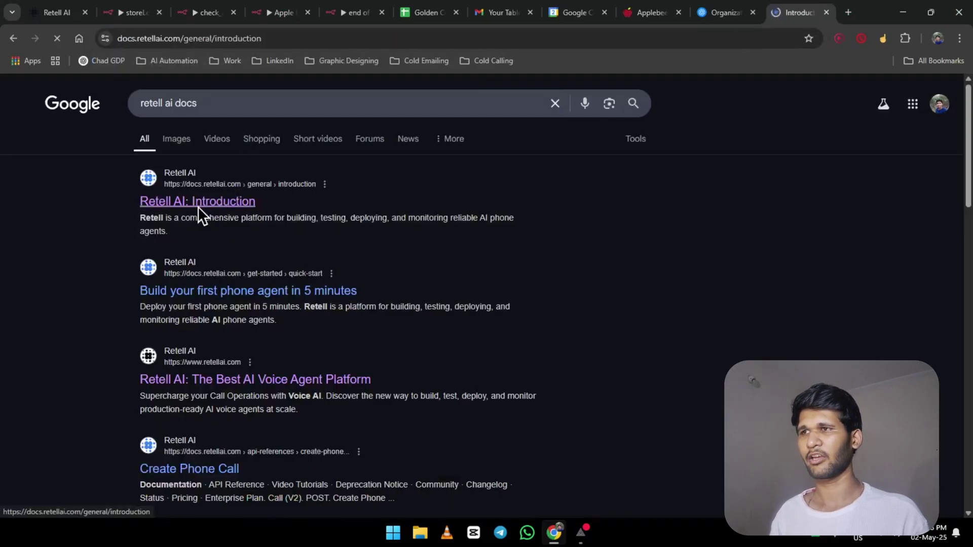
Open the Get Call page in the Retell AI API Reference and copy its cURL request.
{"action": "left_click", "coordinate": [188, 136]}
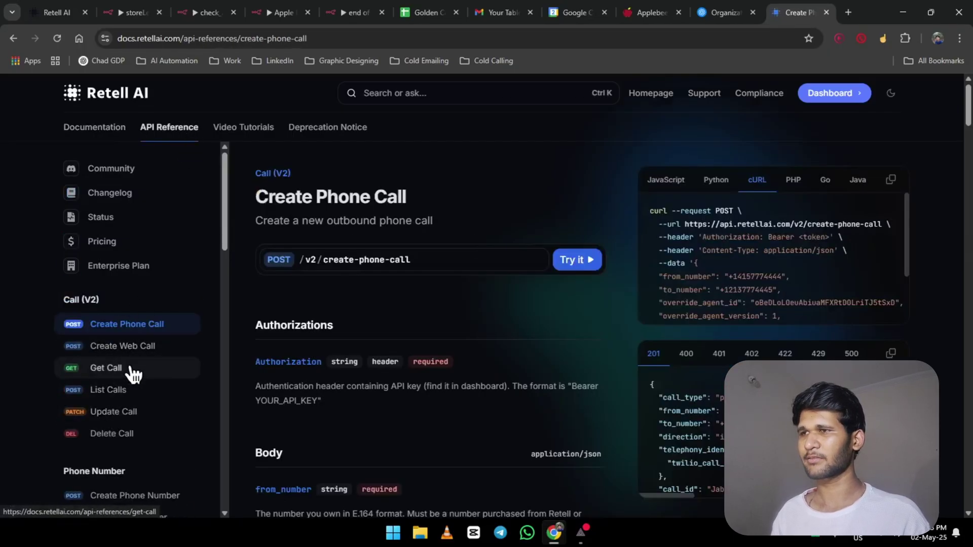
{"action": "left_click", "coordinate": [131, 370]}
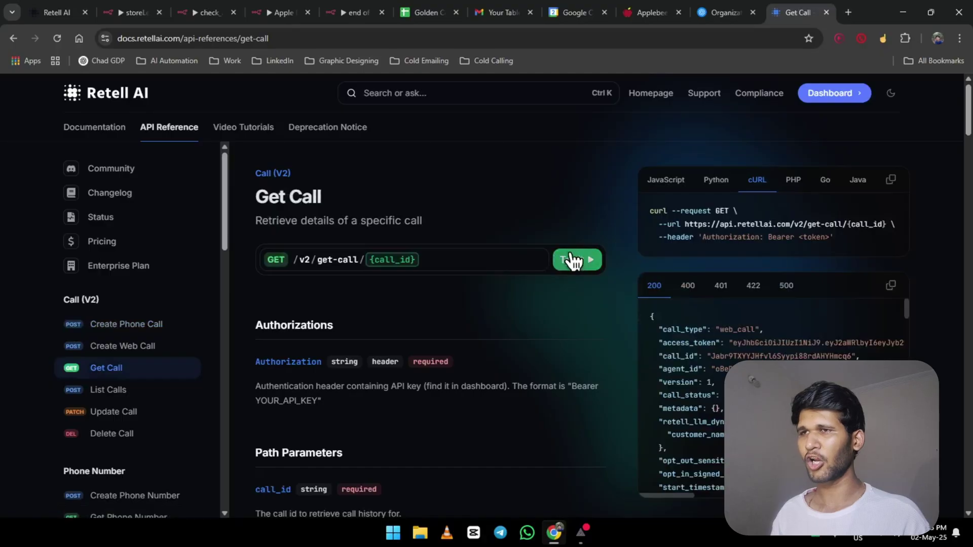
{"action": "left_click", "coordinate": [542, 260]}
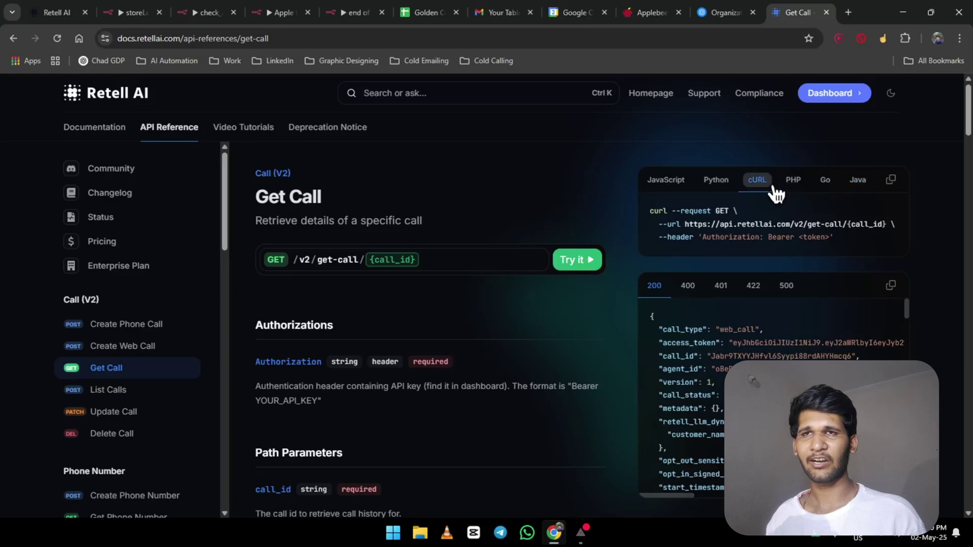
{"action": "left_click", "coordinate": [892, 183]}
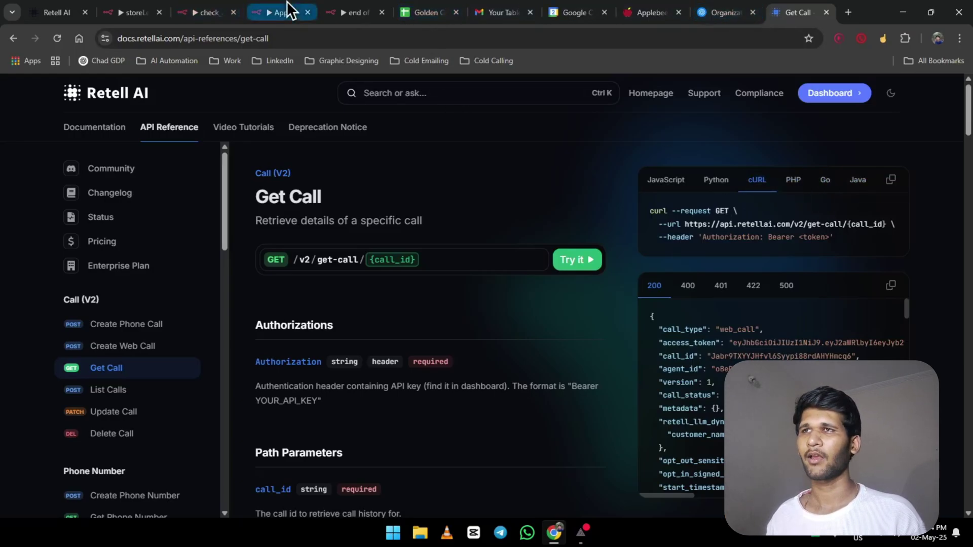
Paste the Get Call cURL command into the HTTP Request node's cURL import, and close it without importing.
{"action": "left_click", "coordinate": [364, 12]}
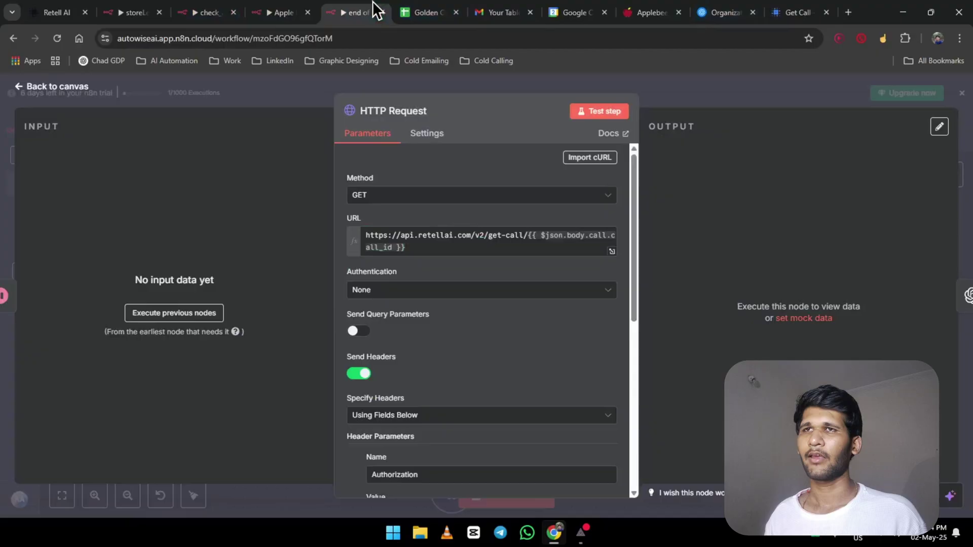
{"action": "left_click", "coordinate": [611, 159]}
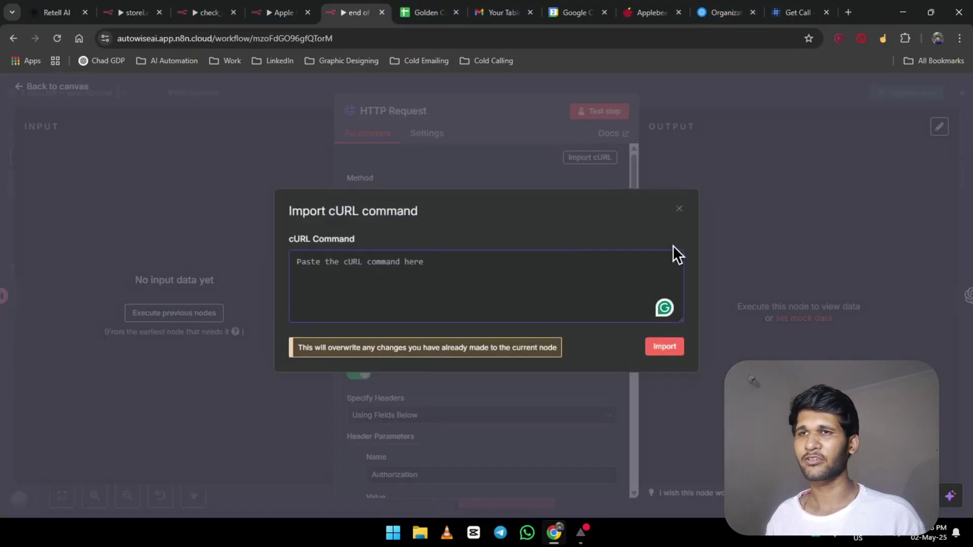
{"action": "key", "text": "ctrl+v"}
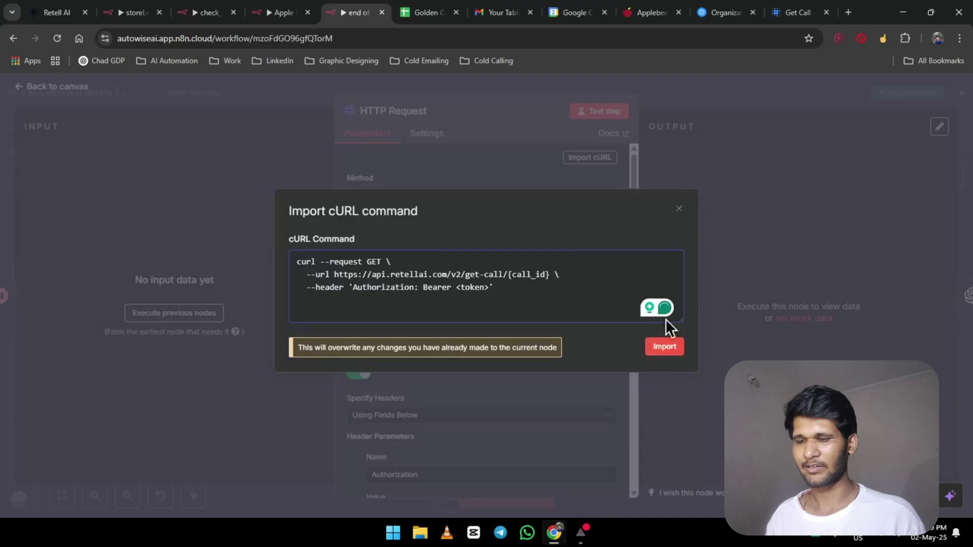
{"action": "left_click", "coordinate": [679, 208]}
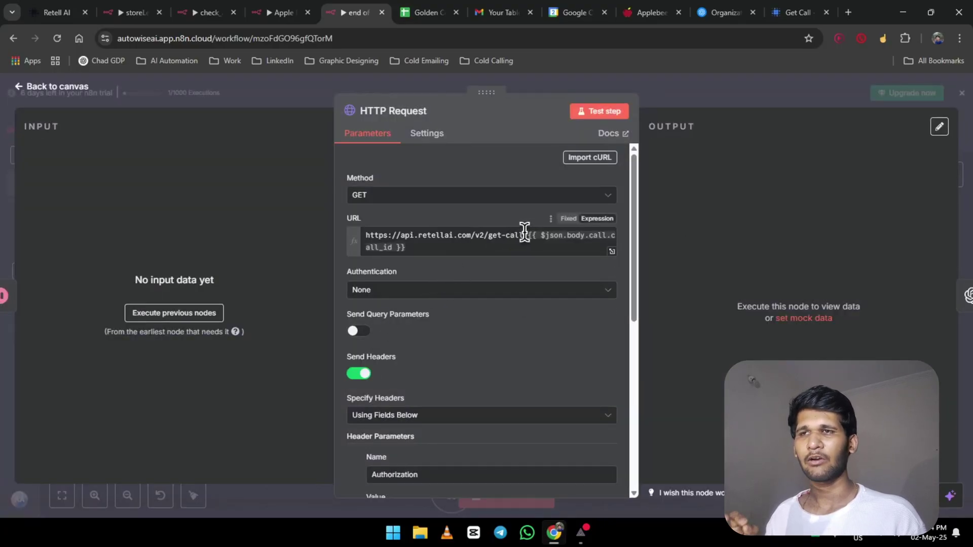
Reopen the HTTP Request node from the canvas and highlight the API key in its Authorization header value.
{"action": "left_click", "coordinate": [59, 88]}
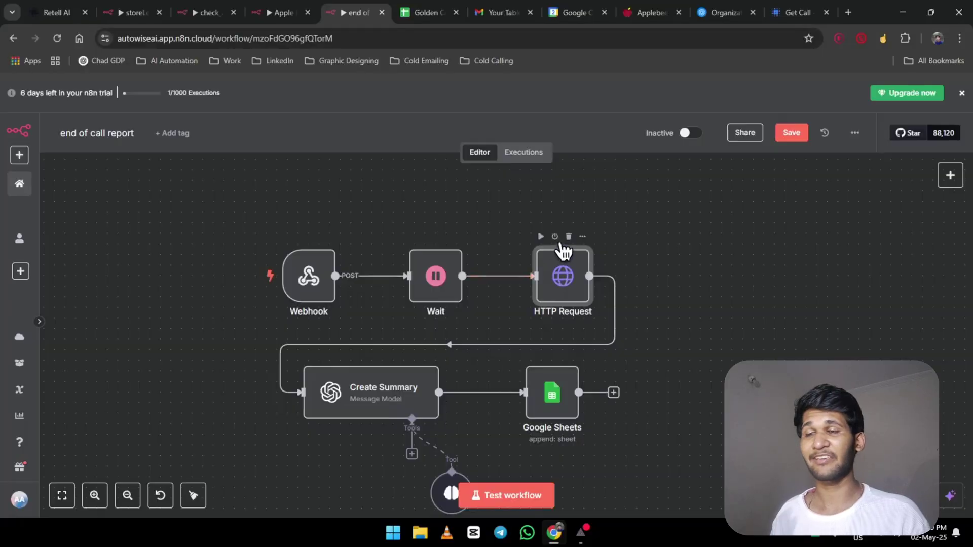
{"action": "double_click", "coordinate": [561, 282]}
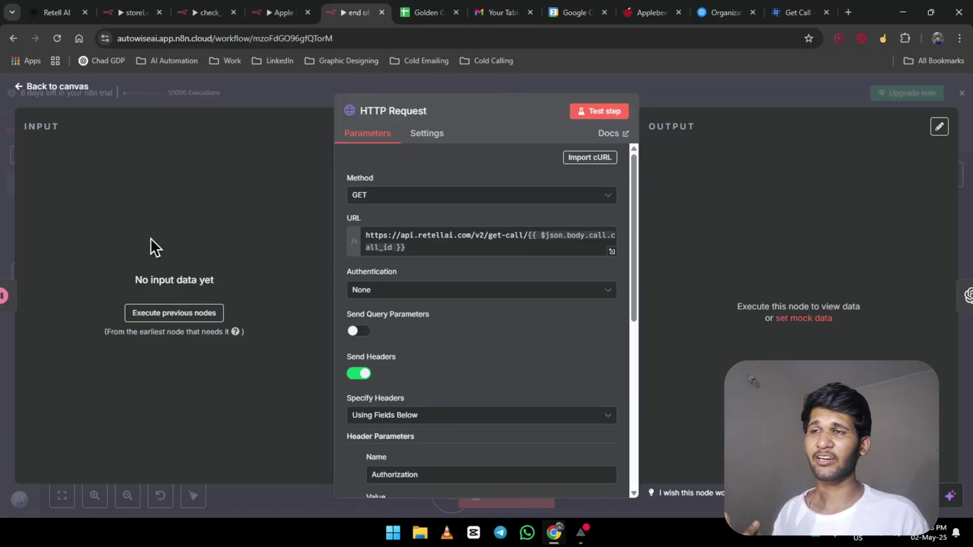
{"action": "scroll", "coordinate": [435, 324], "scroll_direction": "down", "scroll_amount": 5}
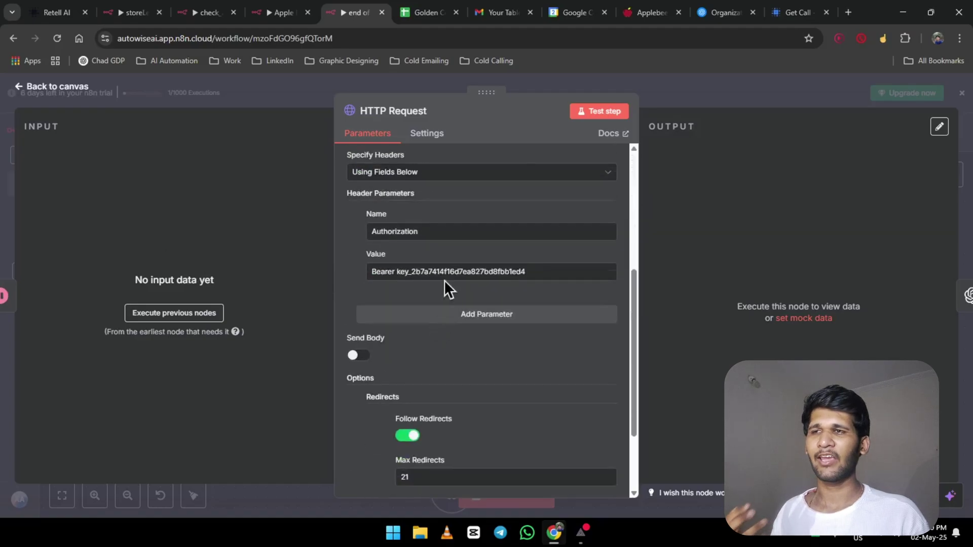
{"action": "left_click_drag", "start_coordinate": [545, 271], "coordinate": [396, 273]}
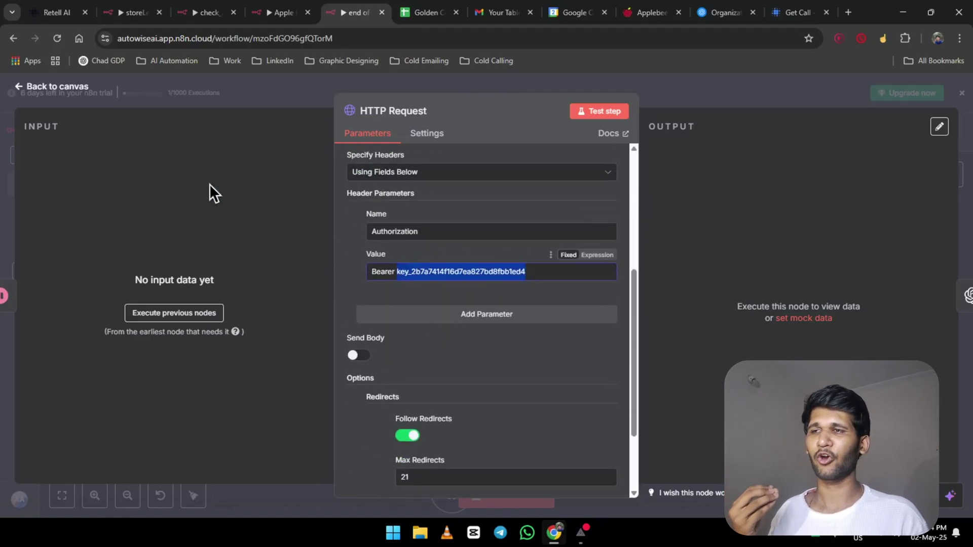
Switch to the Retell AI dashboard, leave the Apple Bee Support agent's editor without saving, and open the API Keys page.
{"action": "left_click", "coordinate": [54, 11]}
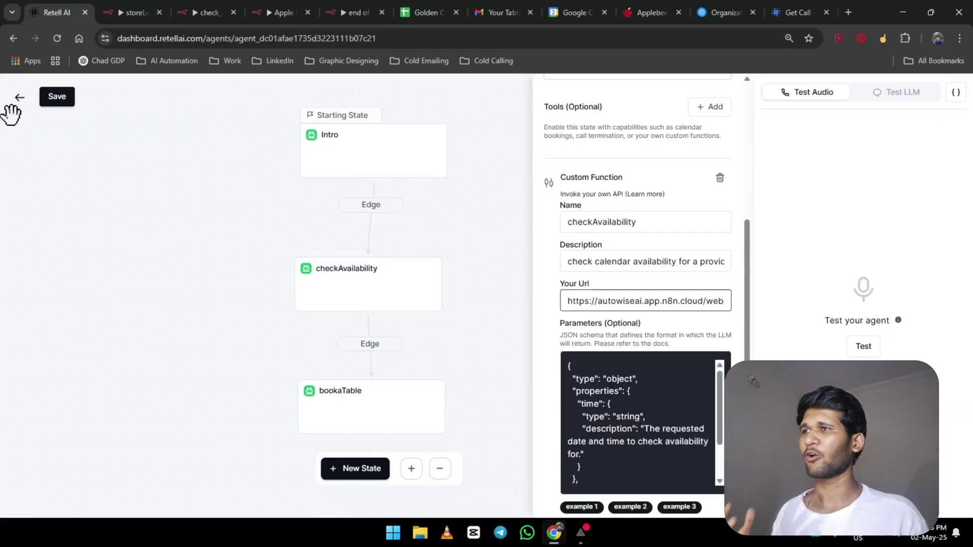
{"action": "left_click", "coordinate": [20, 98]}
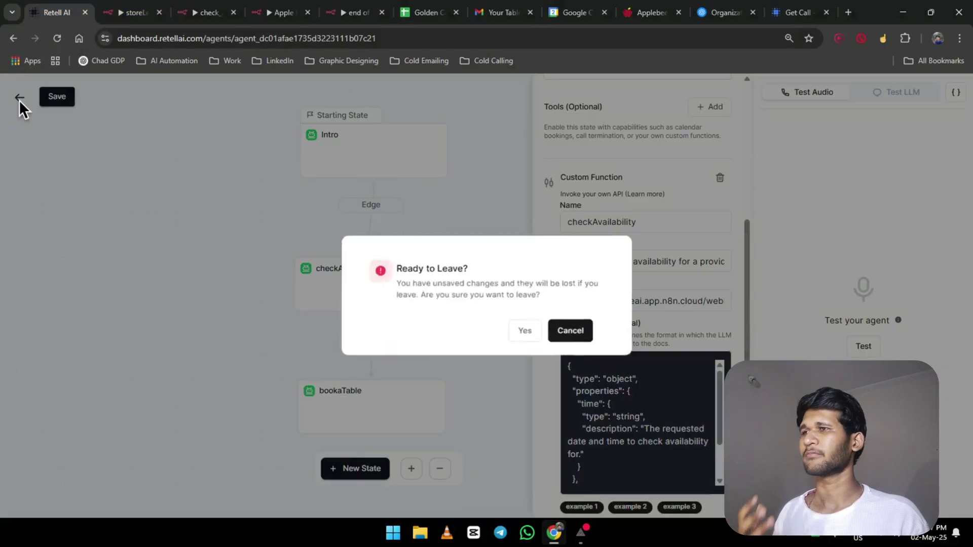
{"action": "left_click", "coordinate": [523, 330]}
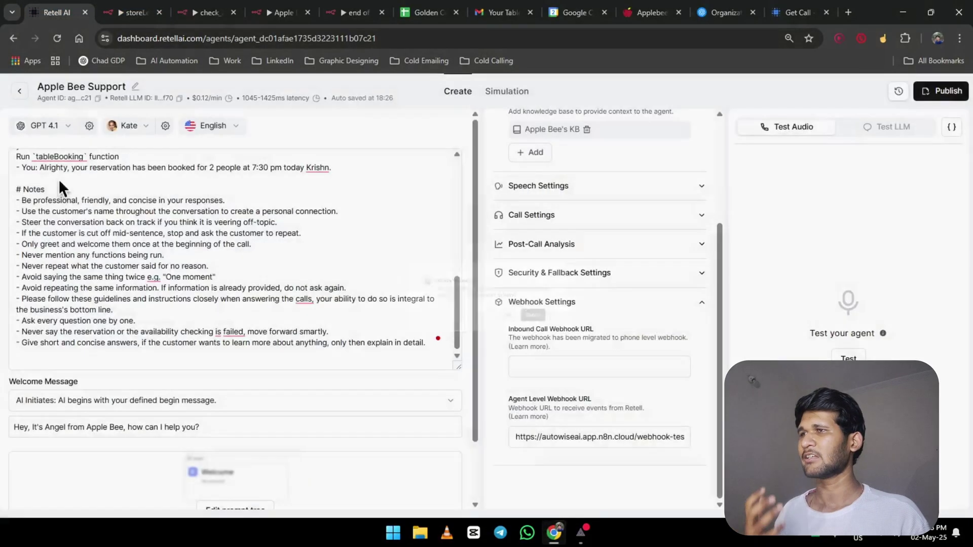
{"action": "left_click", "coordinate": [23, 96]}
{"action": "left_click", "coordinate": [94, 467]}
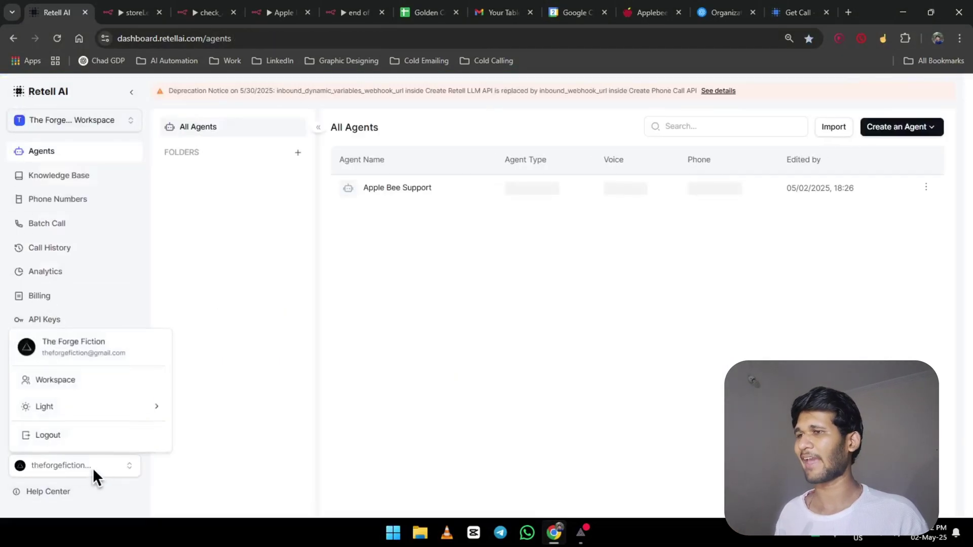
{"action": "left_click", "coordinate": [74, 292]}
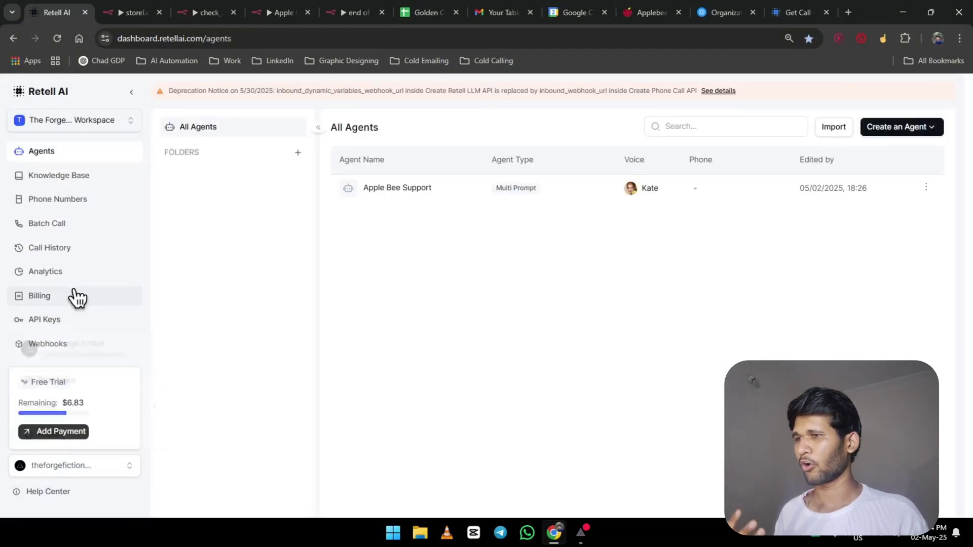
{"action": "left_click", "coordinate": [60, 320]}
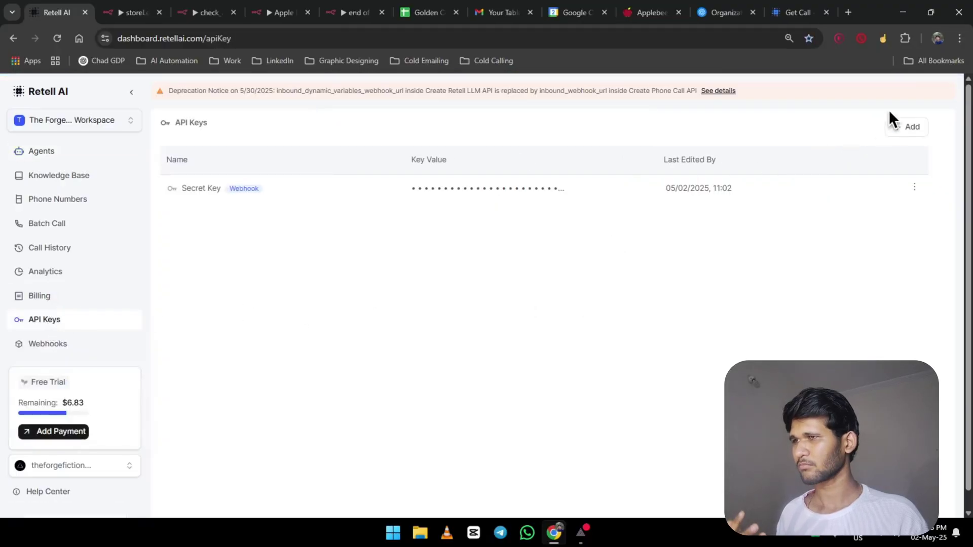
Open the form for adding an API key, dismiss it without creating one, and return to the end of call report workflow's canvas.
{"action": "left_click", "coordinate": [905, 127]}
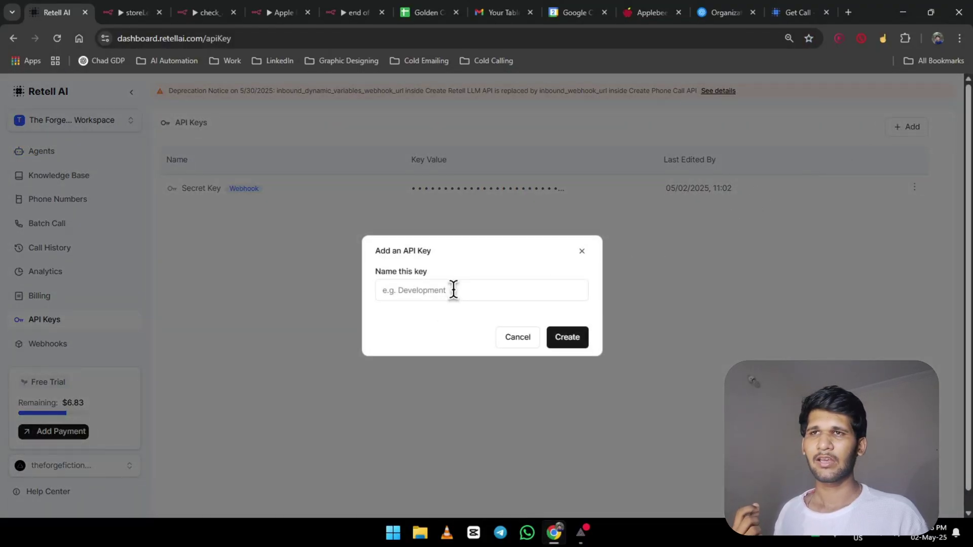
{"action": "left_click", "coordinate": [588, 252]}
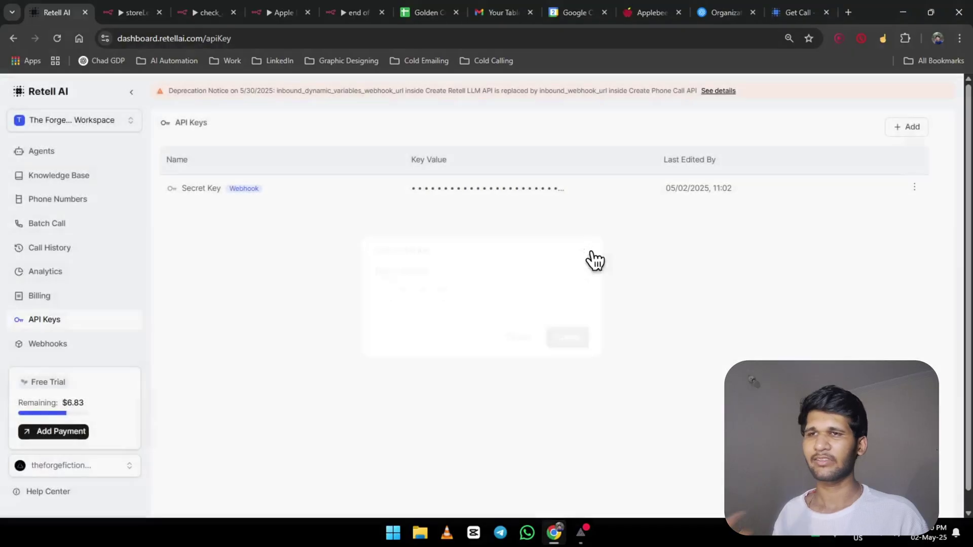
{"action": "left_click", "coordinate": [348, 2]}
{"action": "scroll", "coordinate": [471, 410], "scroll_direction": "down", "scroll_amount": 3}
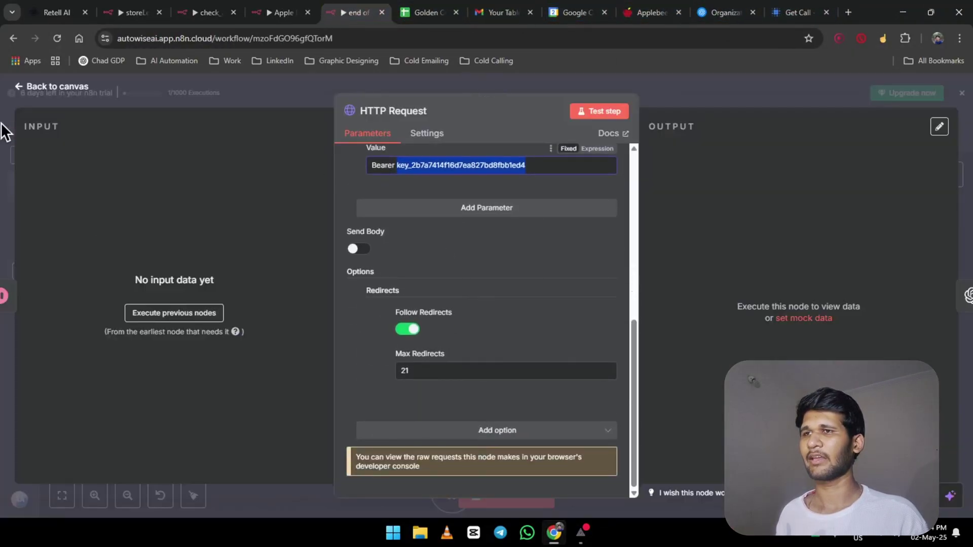
{"action": "left_click", "coordinate": [48, 87]}
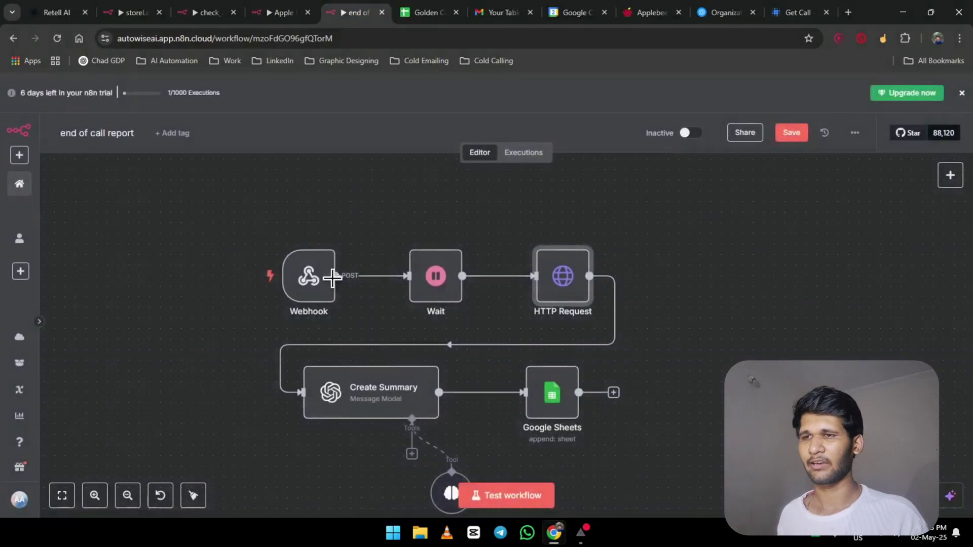
Open the Create Summary node, enlarge its System prompt box and review the transcript summary instruction.
{"action": "double_click", "coordinate": [373, 383]}
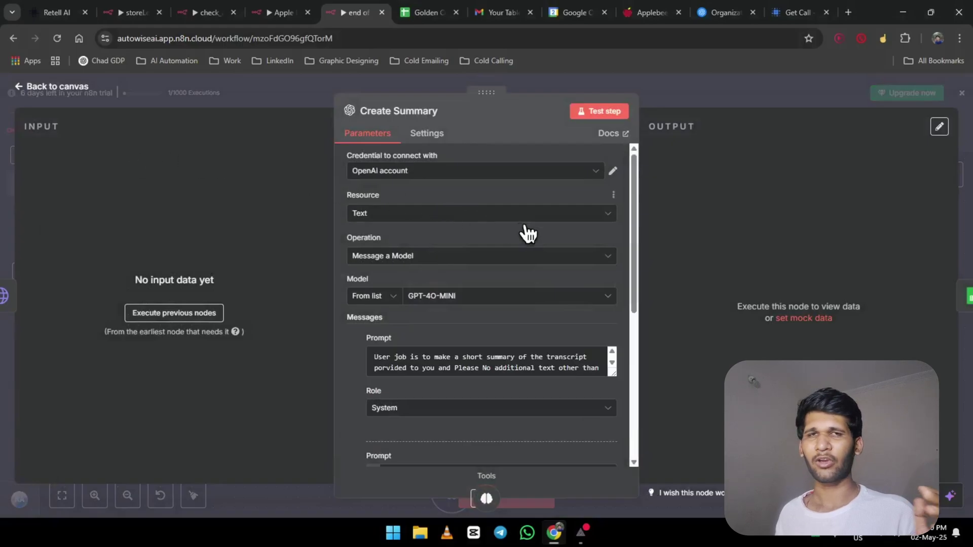
{"action": "scroll", "coordinate": [497, 260], "scroll_direction": "down", "scroll_amount": 3}
{"action": "scroll", "coordinate": [497, 260], "scroll_direction": "up", "scroll_amount": 2}
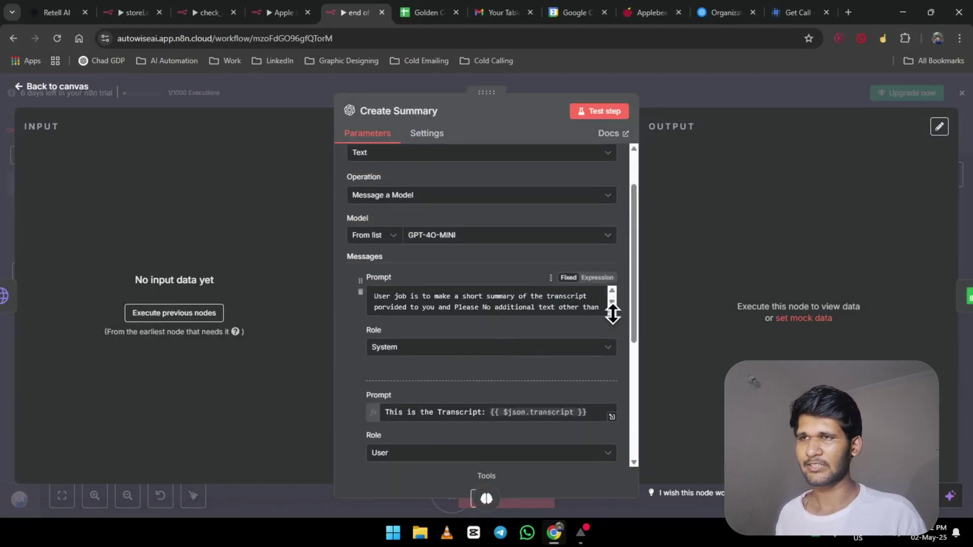
{"action": "left_click_drag", "start_coordinate": [611, 312], "coordinate": [612, 419]}
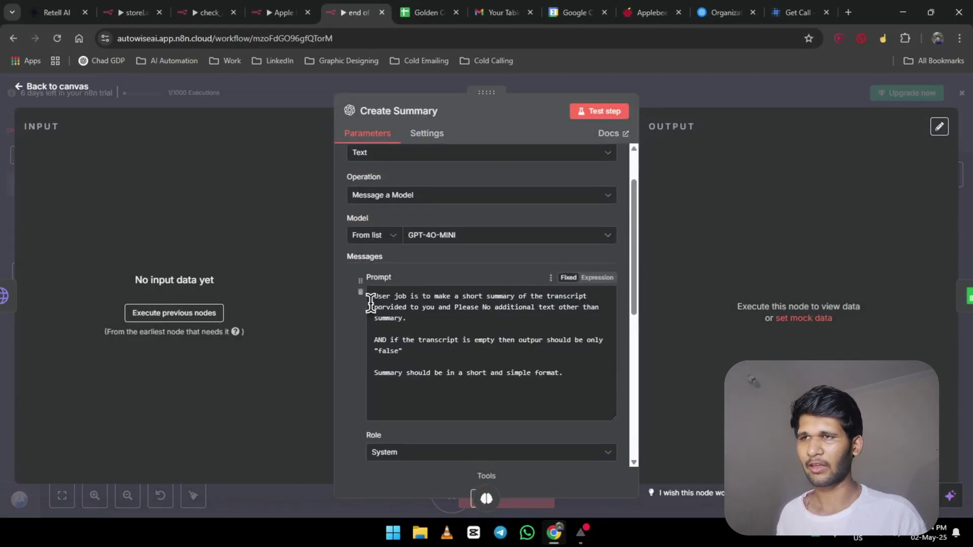
{"action": "left_click_drag", "start_coordinate": [373, 296], "coordinate": [549, 304]}
{"action": "left_click", "coordinate": [547, 305]}
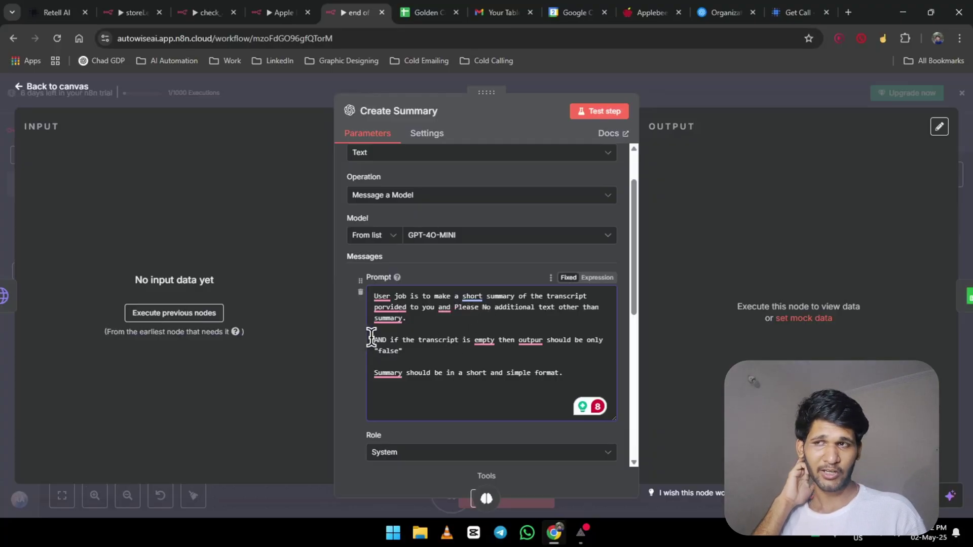
Delete the instruction about outputting only "false" for an empty transcript from the Create Summary node's System prompt.
{"action": "left_click_drag", "start_coordinate": [371, 338], "coordinate": [410, 292]}
{"action": "left_click", "coordinate": [449, 350]}
{"action": "left_click", "coordinate": [425, 340]}
{"action": "scroll", "coordinate": [425, 340], "scroll_direction": "down", "scroll_amount": 3}
{"action": "scroll", "coordinate": [425, 341], "scroll_direction": "up", "scroll_amount": 3}
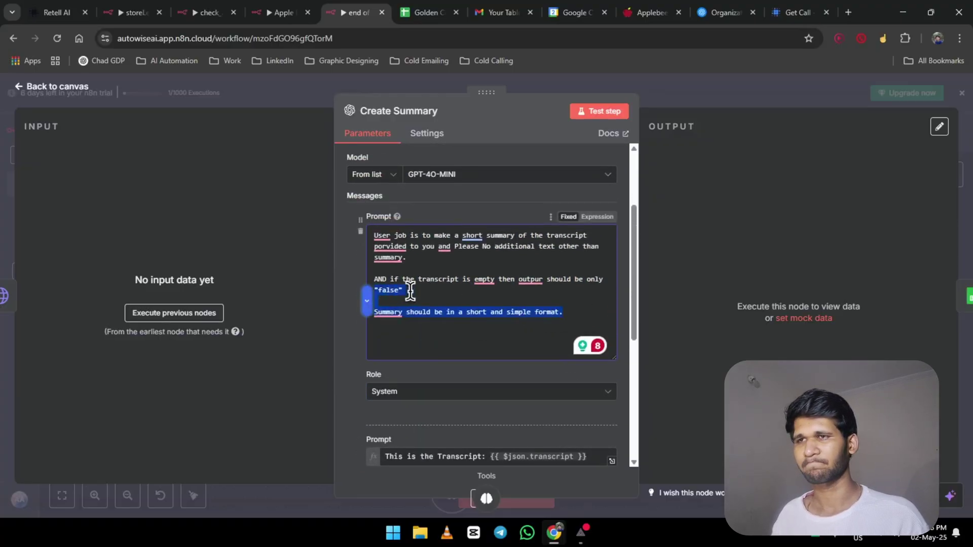
{"action": "triple_click", "coordinate": [409, 290]}
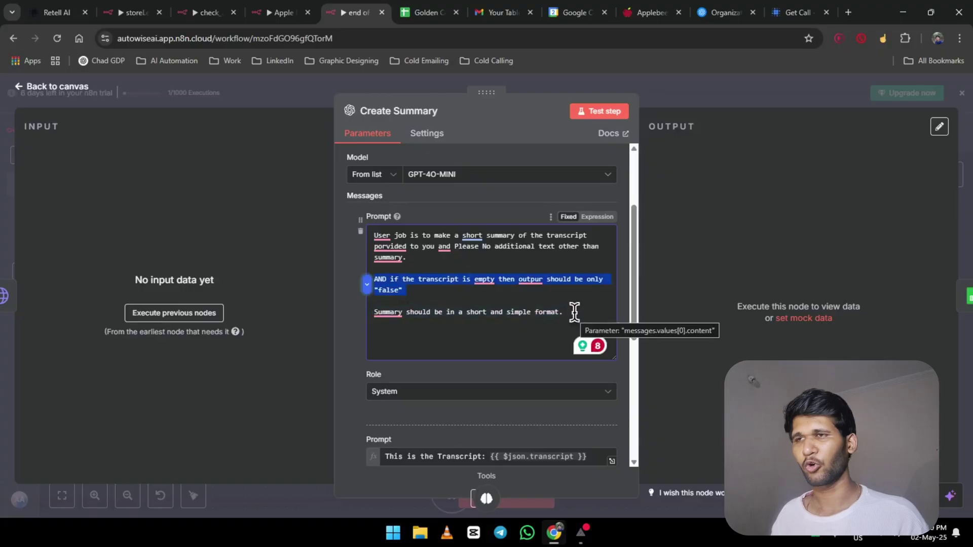
{"action": "key", "text": "BackSpace"}
{"action": "key", "text": "BackSpace"}
Highlight the prompt's short and simple format line and the {{ $json.transcript }} expression in the User prompt, and close the Create Summary node.
{"action": "left_click_drag", "start_coordinate": [571, 283], "coordinate": [365, 287]}
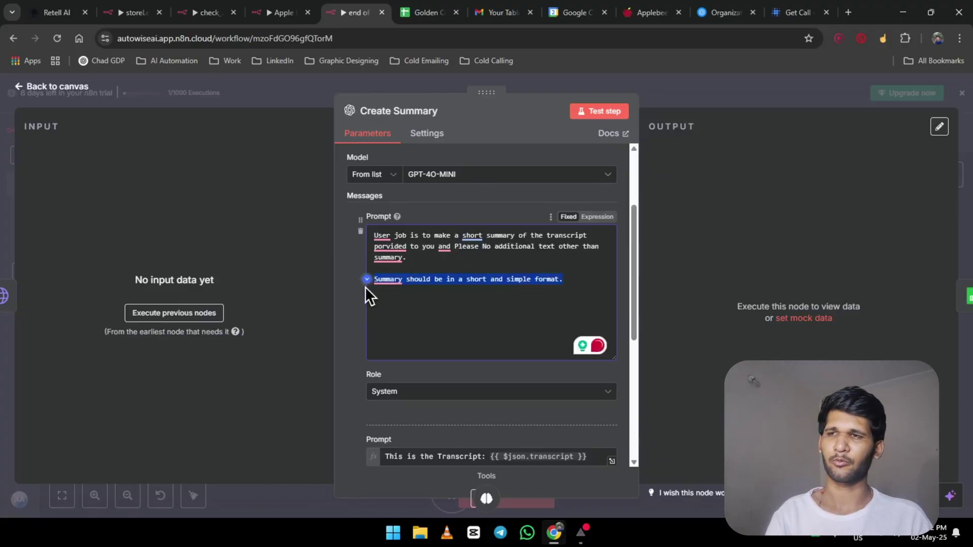
{"action": "scroll", "coordinate": [497, 314], "scroll_direction": "down", "scroll_amount": 4}
{"action": "left_click_drag", "start_coordinate": [583, 274], "coordinate": [489, 274]}
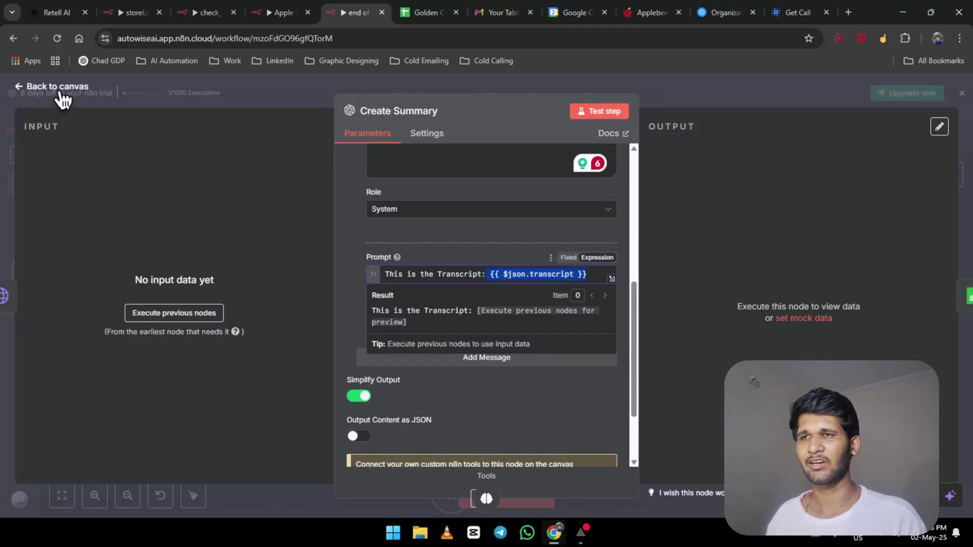
{"action": "left_click", "coordinate": [79, 96]}
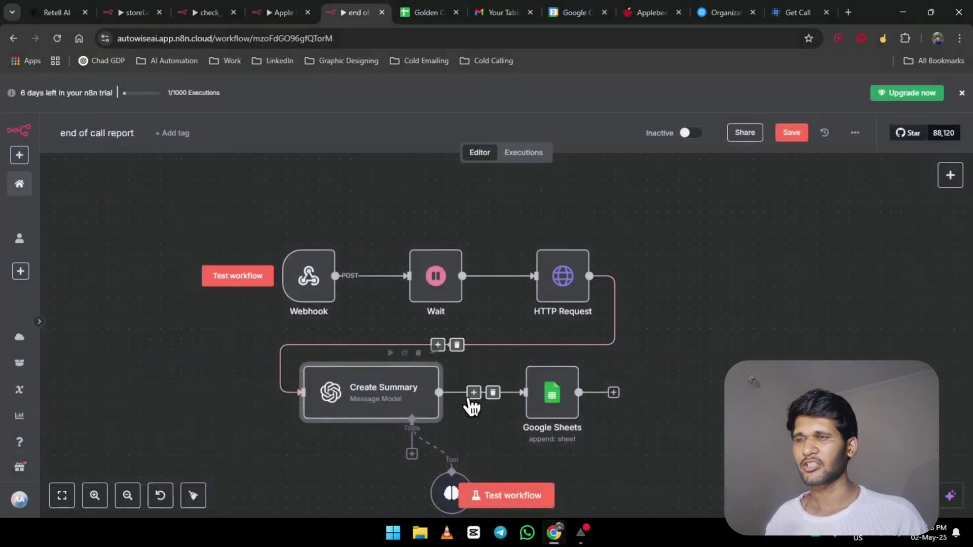
Move the Think1 tool directly beneath the Create Summary node and review its Think Tool Description.
{"action": "scroll", "coordinate": [467, 404], "scroll_direction": "down", "scroll_amount": 3}
{"action": "left_click_drag", "start_coordinate": [456, 415], "coordinate": [371, 416]}
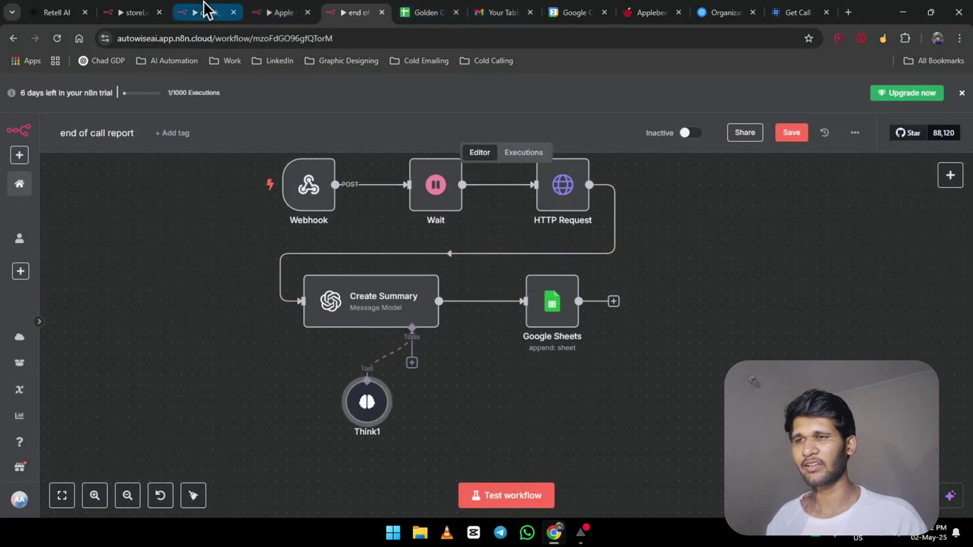
{"action": "left_click", "coordinate": [281, 6]}
{"action": "left_click", "coordinate": [355, 12]}
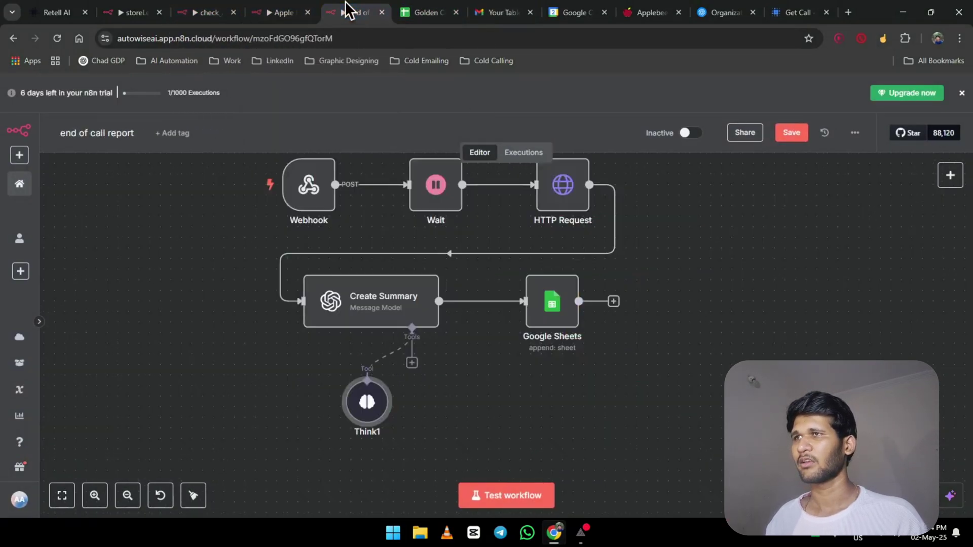
{"action": "double_click", "coordinate": [370, 404]}
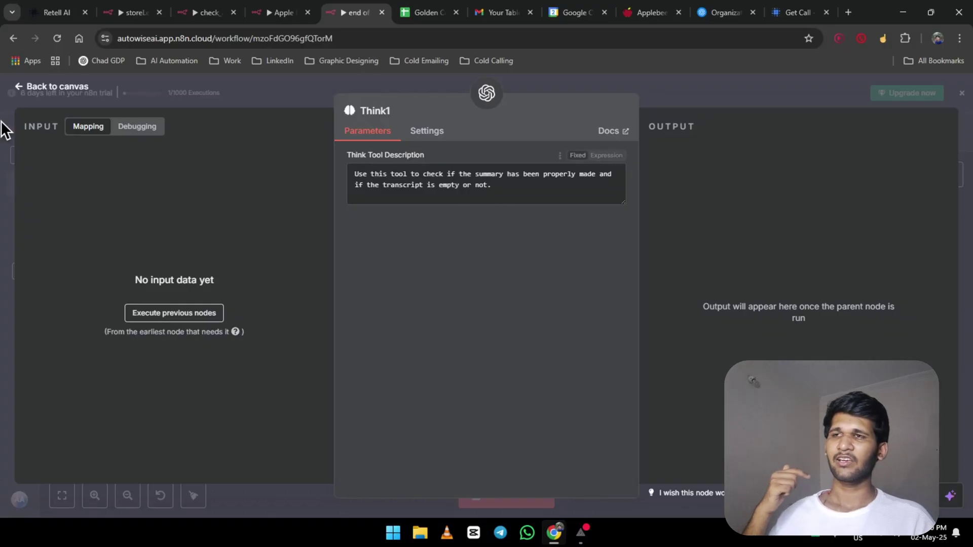
{"action": "left_click", "coordinate": [56, 88]}
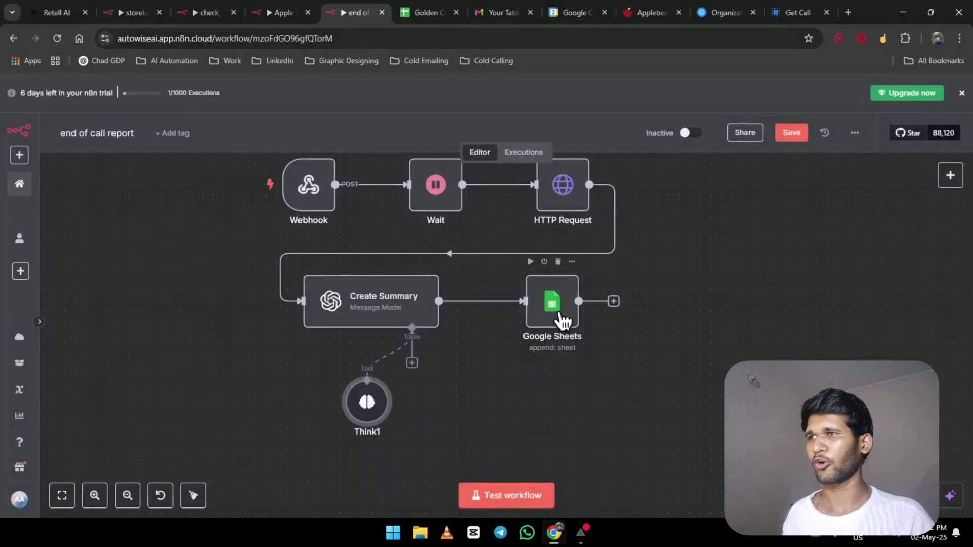
Move the Google Sheets node slightly down and left, and review its column mappings for Summary, Transcript and Recording URL.
{"action": "left_click_drag", "start_coordinate": [558, 321], "coordinate": [536, 343]}
{"action": "double_click", "coordinate": [542, 341]}
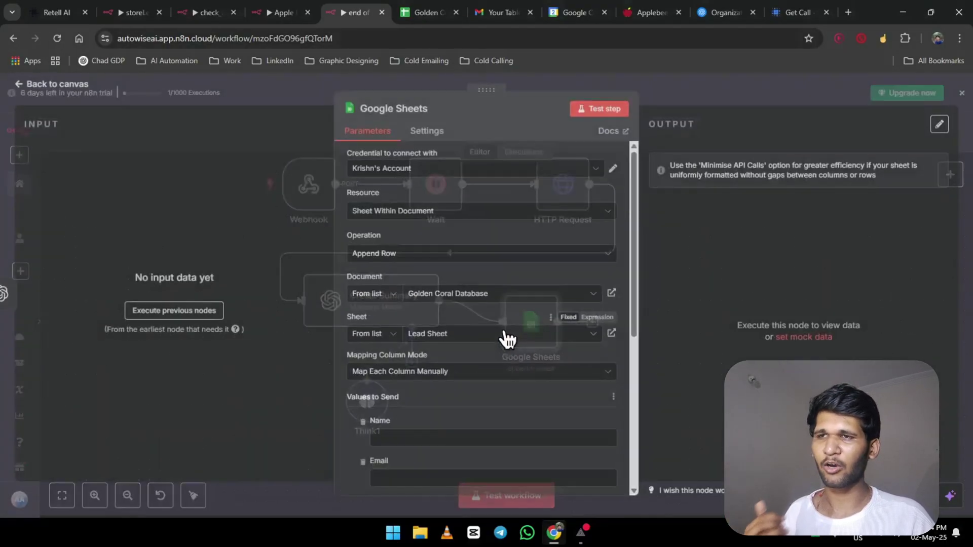
{"action": "scroll", "coordinate": [368, 355], "scroll_direction": "down", "scroll_amount": 3}
{"action": "scroll", "coordinate": [369, 360], "scroll_direction": "down", "scroll_amount": 5}
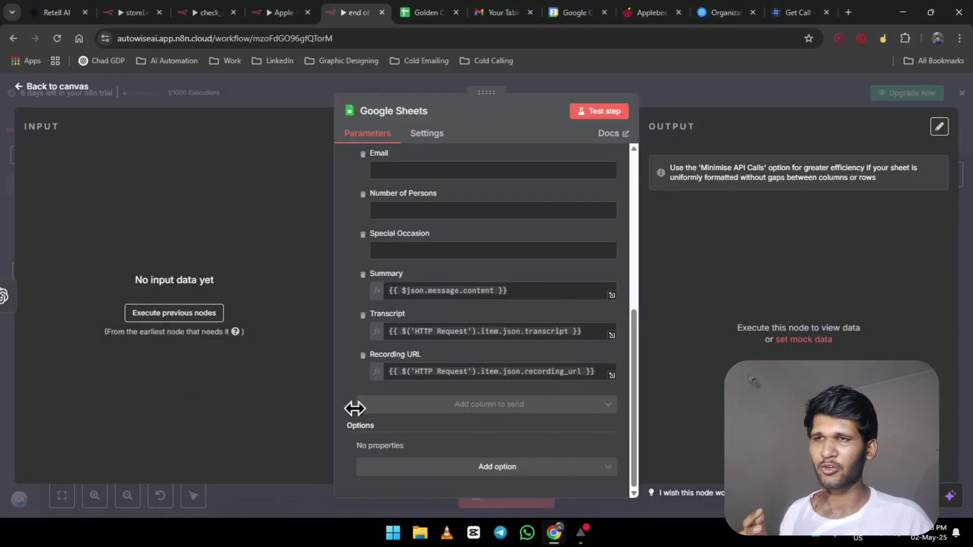
{"action": "left_click", "coordinate": [76, 92]}
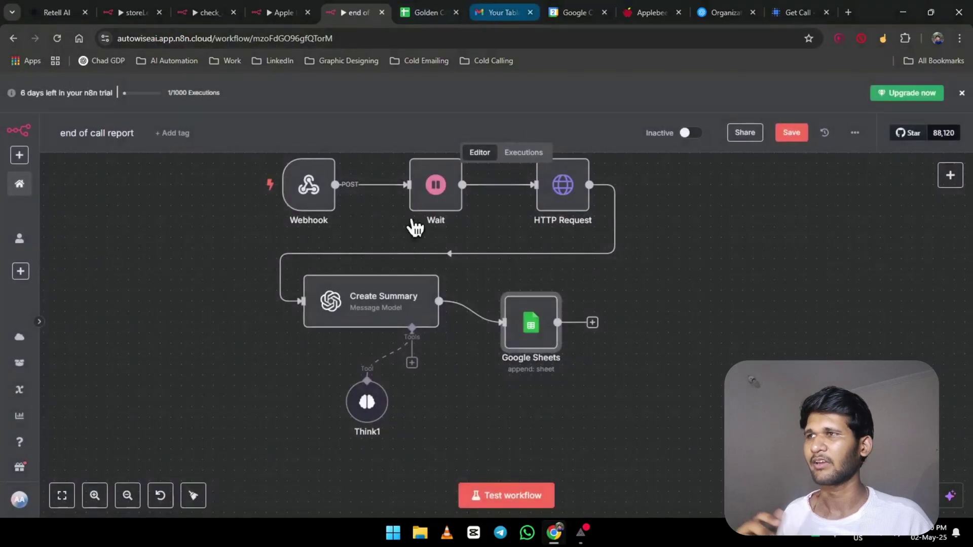
{"action": "scroll", "coordinate": [652, 321], "scroll_direction": "up", "scroll_amount": 2}
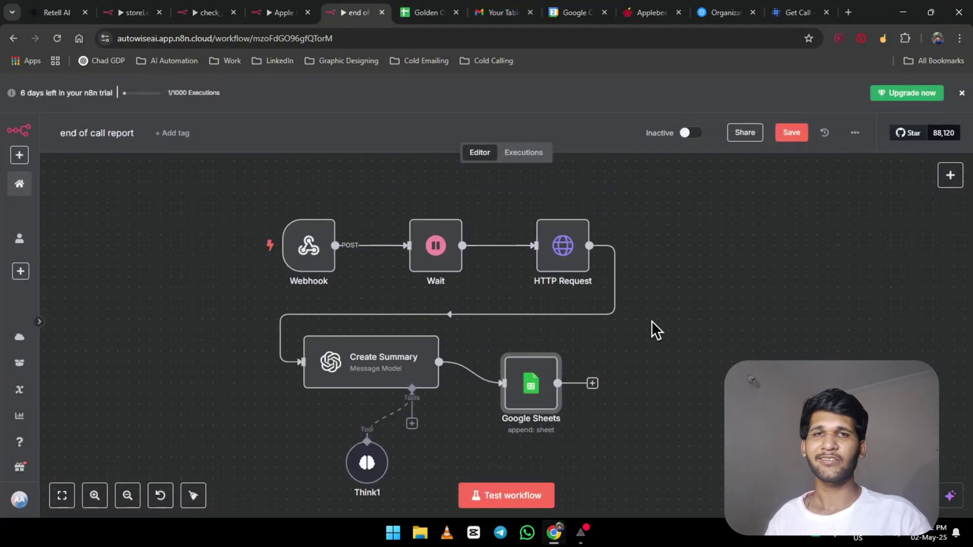